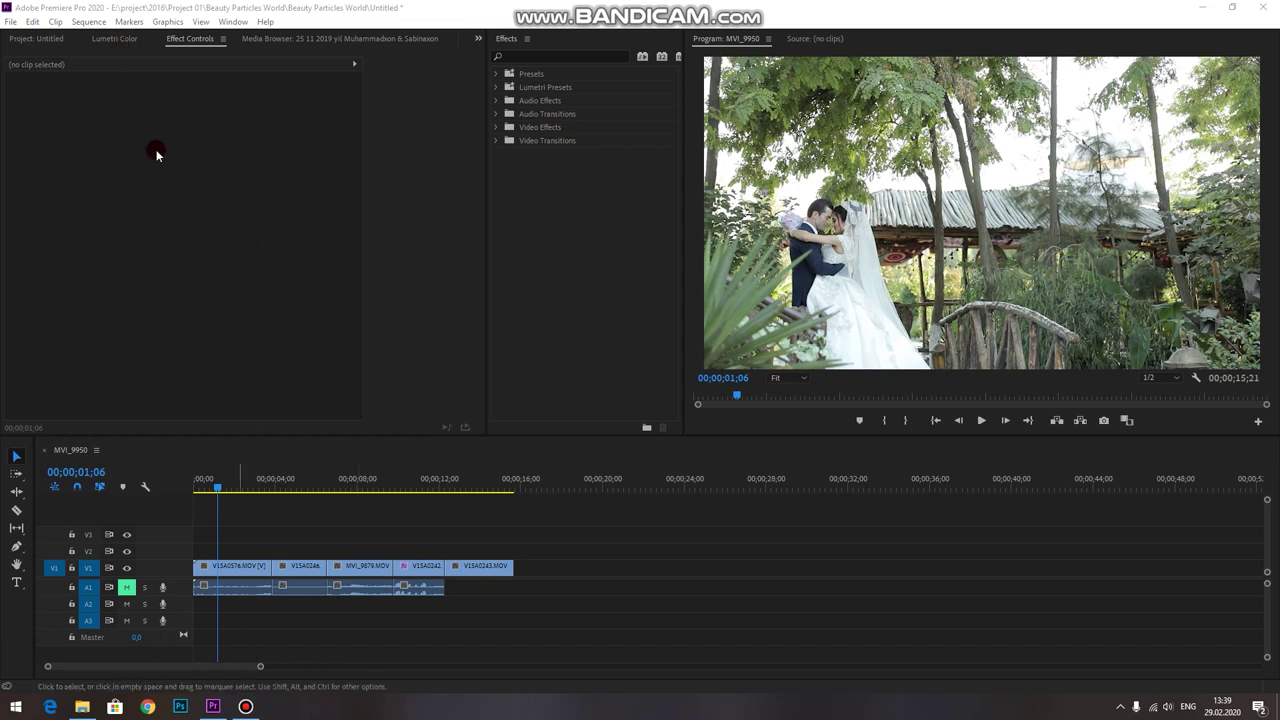
Open Lumetri Color for V1SA0576.MOV, reset Temperature to 0,0 and collapse Basic Correction
{"action": "left_click", "coordinate": [113, 36]}
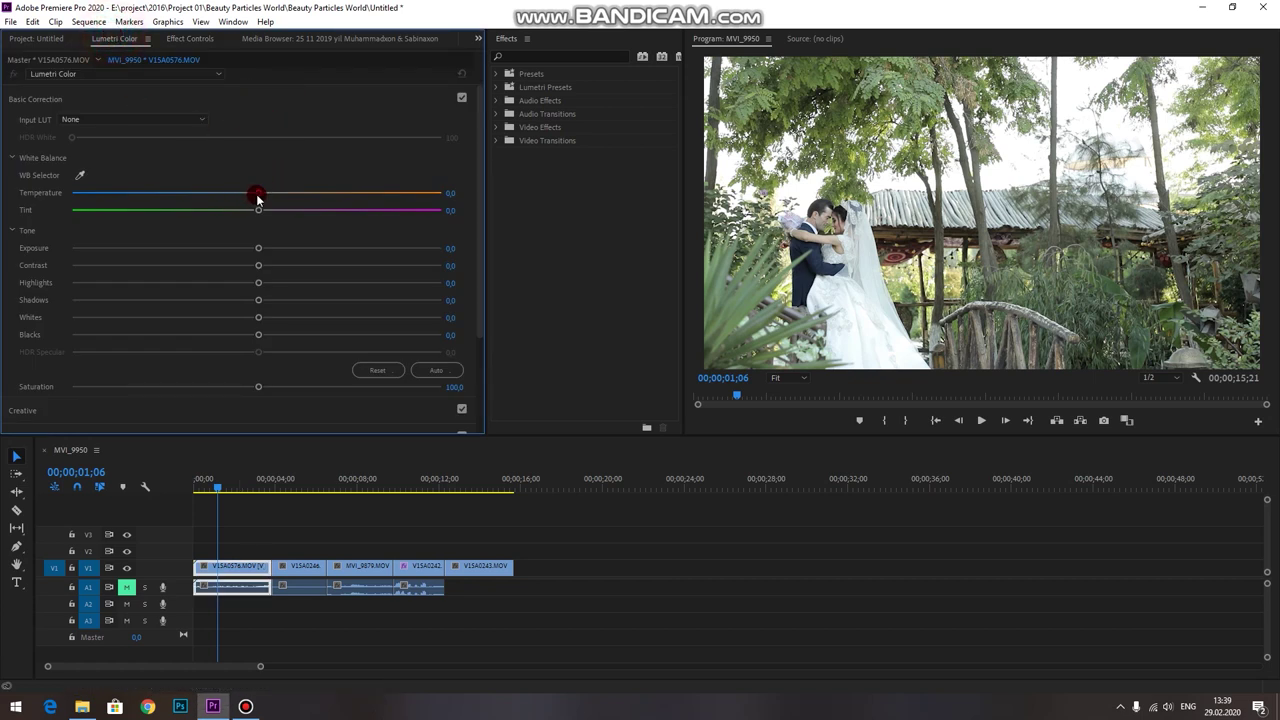
{"action": "left_click_drag", "start_coordinate": [258, 193], "coordinate": [266, 190]}
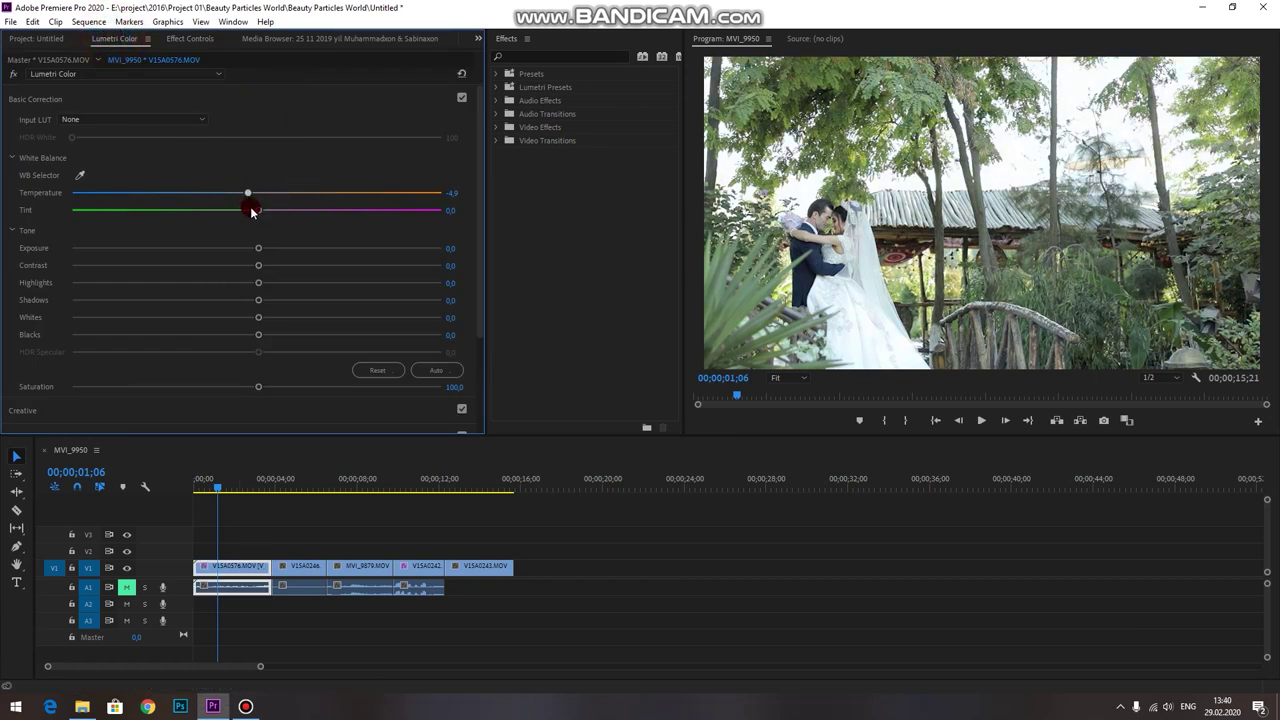
{"action": "double_click", "coordinate": [258, 193]}
{"action": "left_click", "coordinate": [309, 162]}
{"action": "left_click", "coordinate": [119, 50]}
{"action": "left_click", "coordinate": [36, 99]}
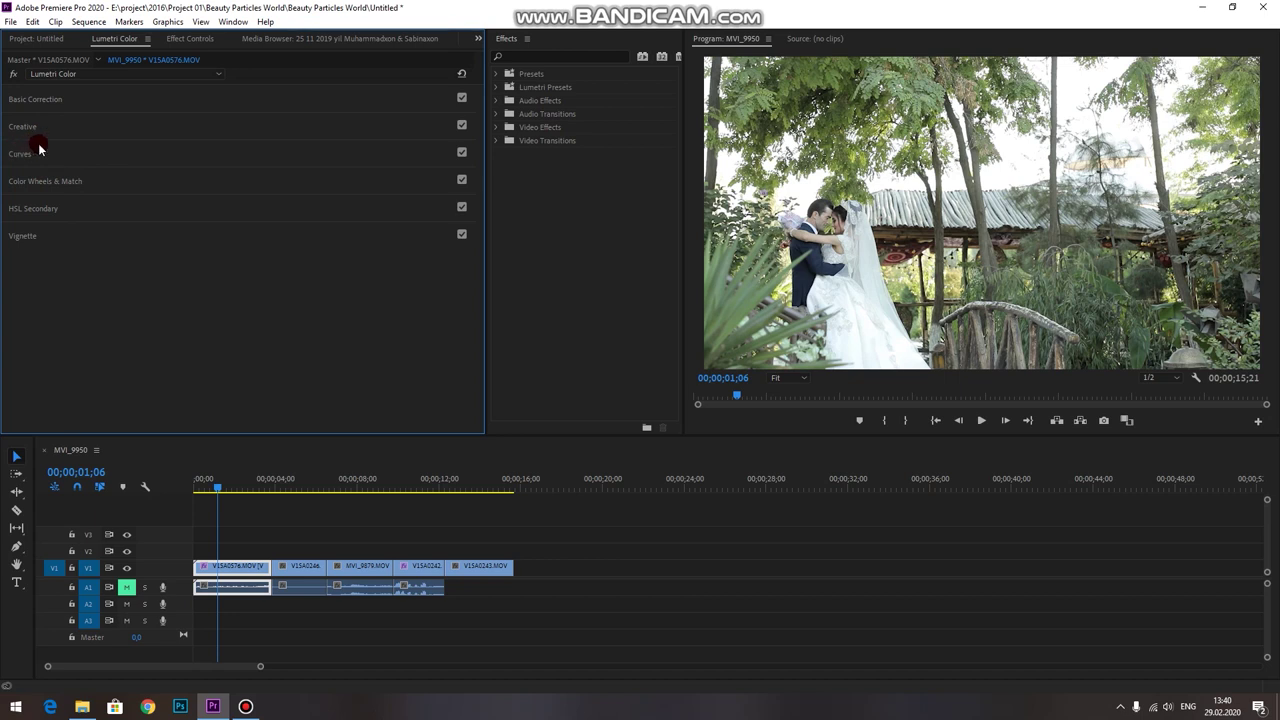
{"action": "left_click_drag", "start_coordinate": [211, 499], "coordinate": [221, 490]}
{"action": "left_click", "coordinate": [232, 560]}
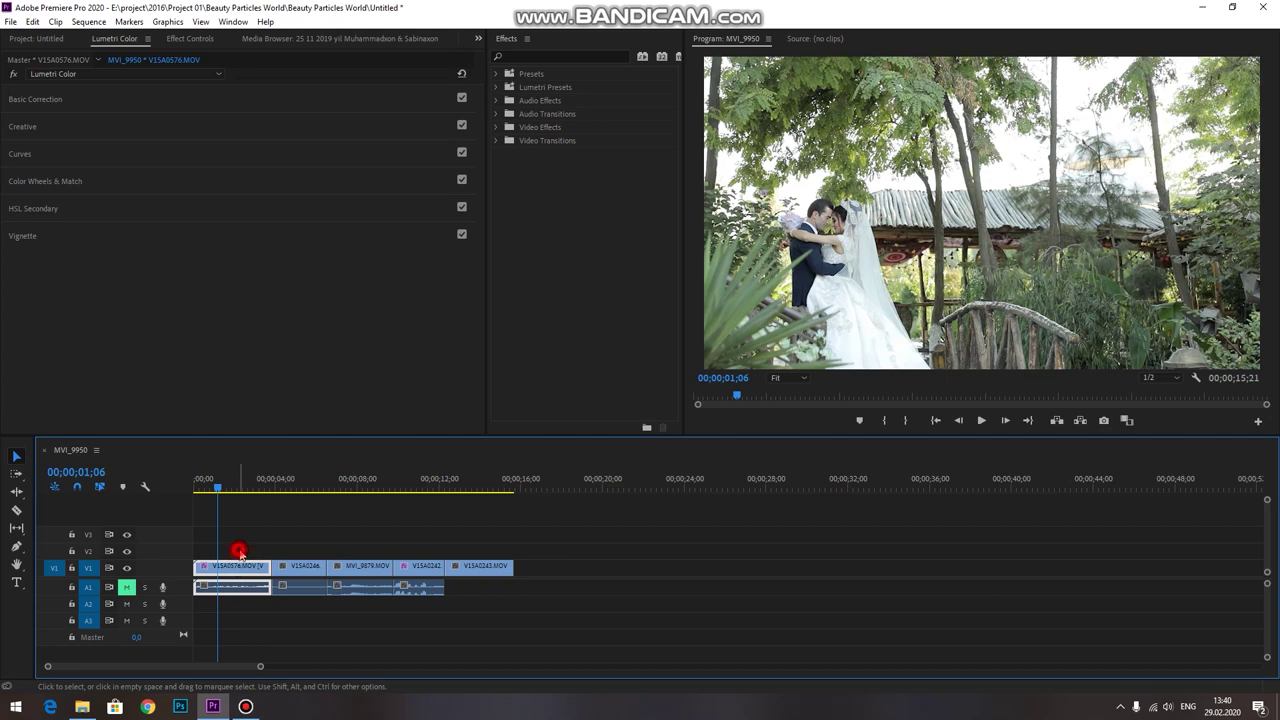
Select all five timeline clips and nest them, accepting the default sequence name
{"action": "left_click", "coordinate": [238, 549]}
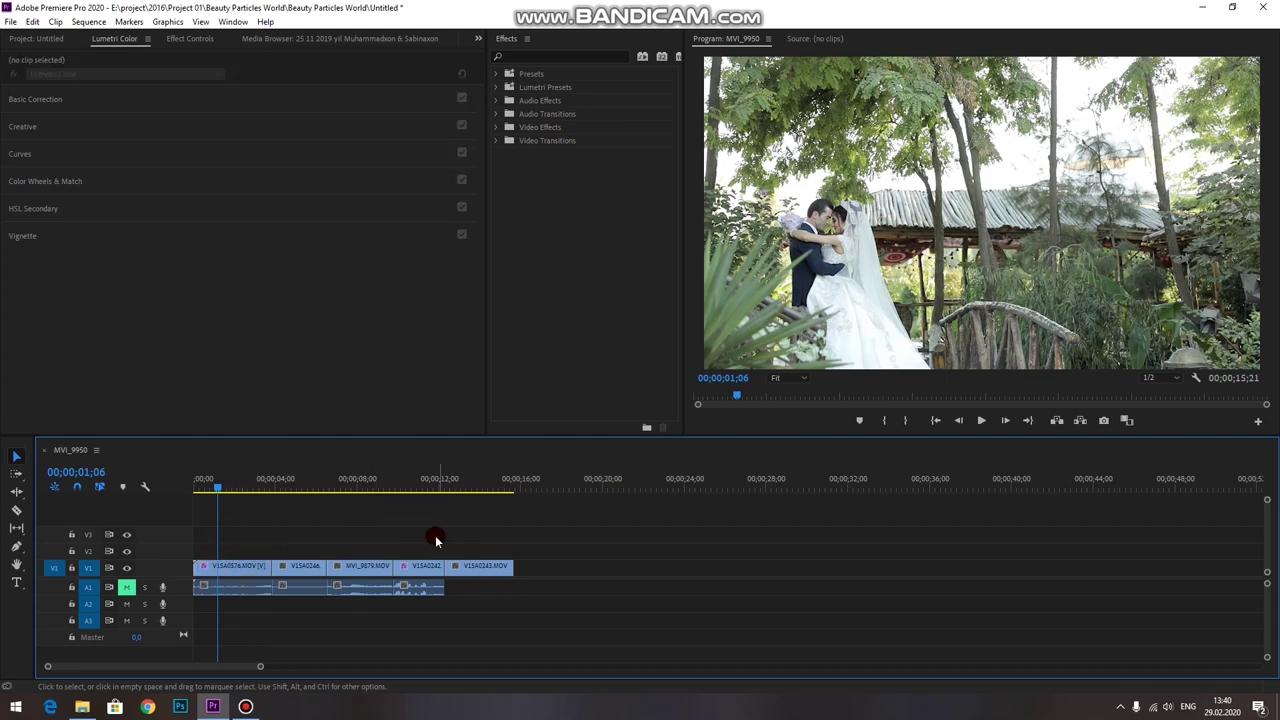
{"action": "mouse_move", "coordinate": [487, 545]}
{"action": "left_mouse_down"}
{"action": "mouse_move", "coordinate": [237, 550]}
{"action": "mouse_move", "coordinate": [220, 566]}
{"action": "left_mouse_up"}
{"action": "right_click", "coordinate": [222, 566]}
{"action": "left_click", "coordinate": [257, 360]}
{"action": "left_click", "coordinate": [608, 365]}
{"action": "left_click", "coordinate": [323, 566]}
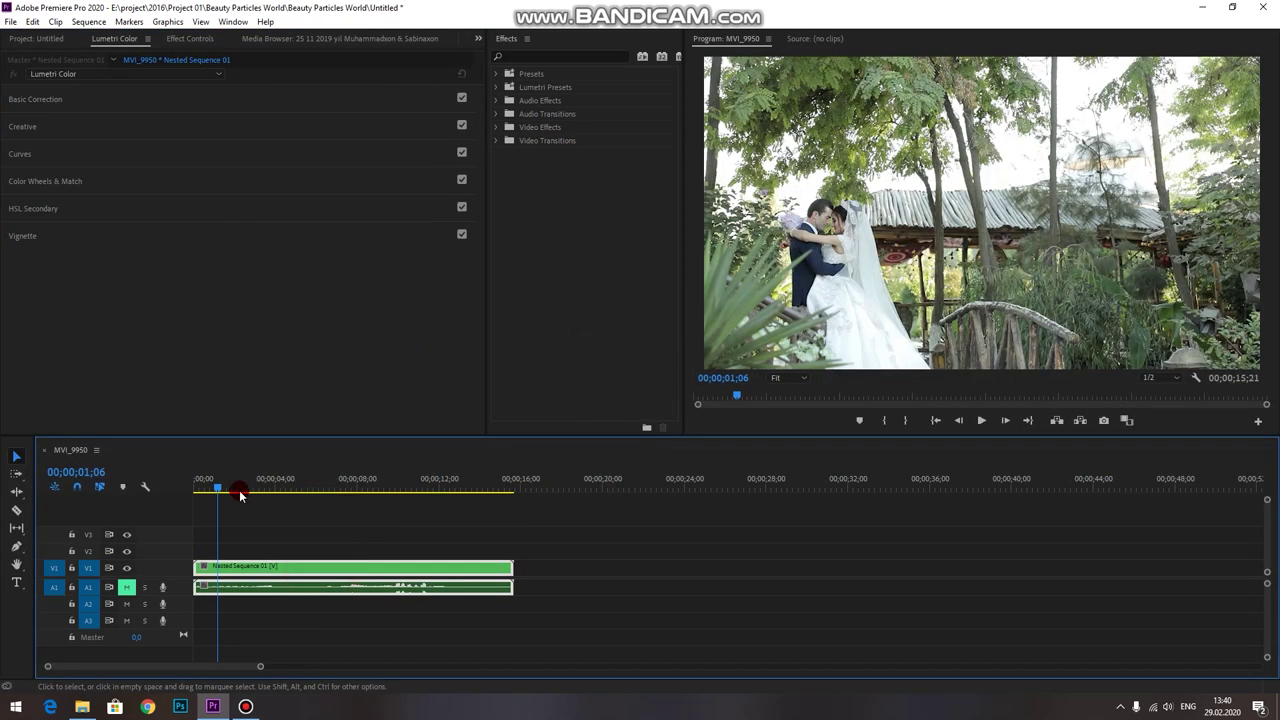
{"action": "left_click", "coordinate": [323, 569]}
{"action": "left_click", "coordinate": [192, 136]}
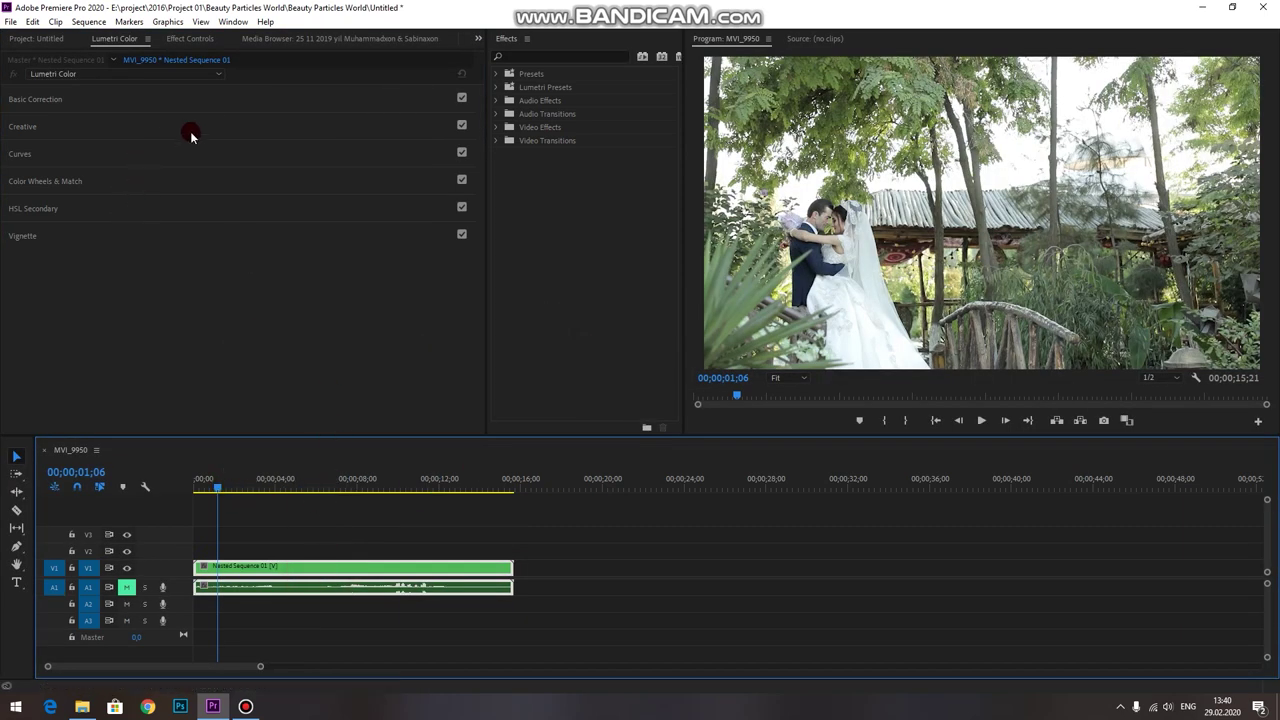
Undo the nesting so the clips stay separate, and show the Project bin
{"action": "left_click", "coordinate": [285, 548]}
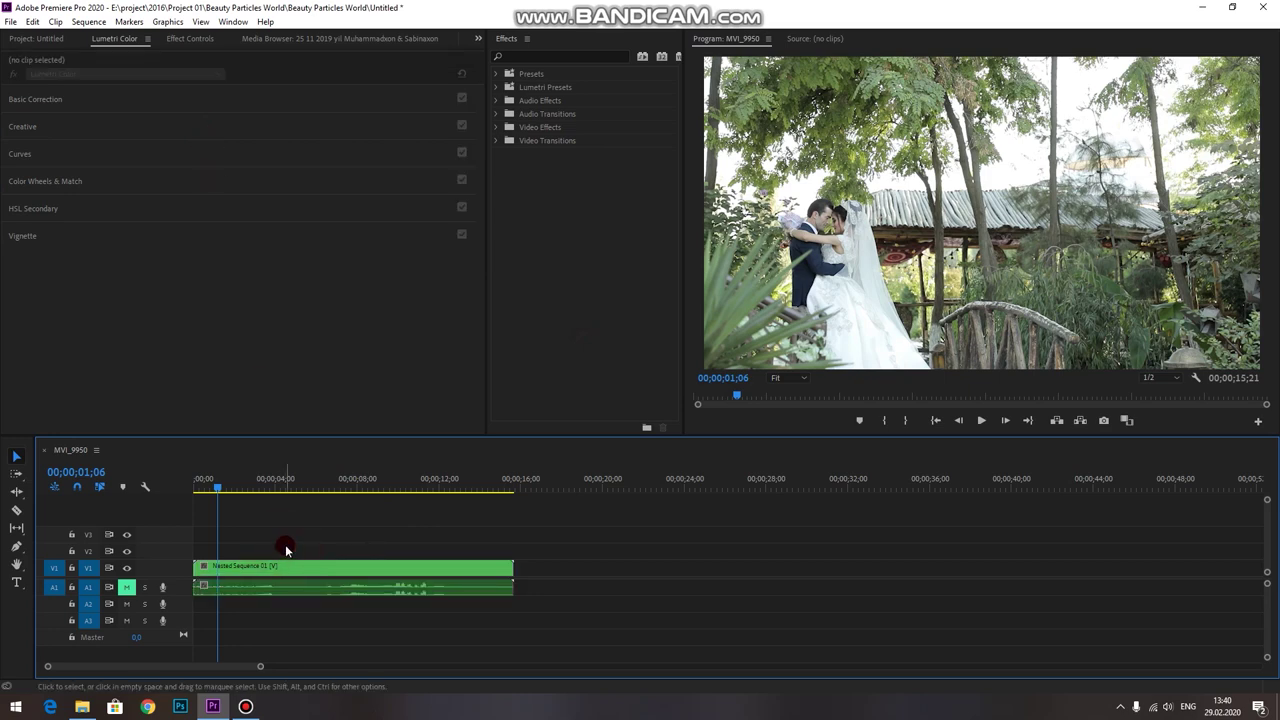
{"action": "key", "text": "ctrl+z"}
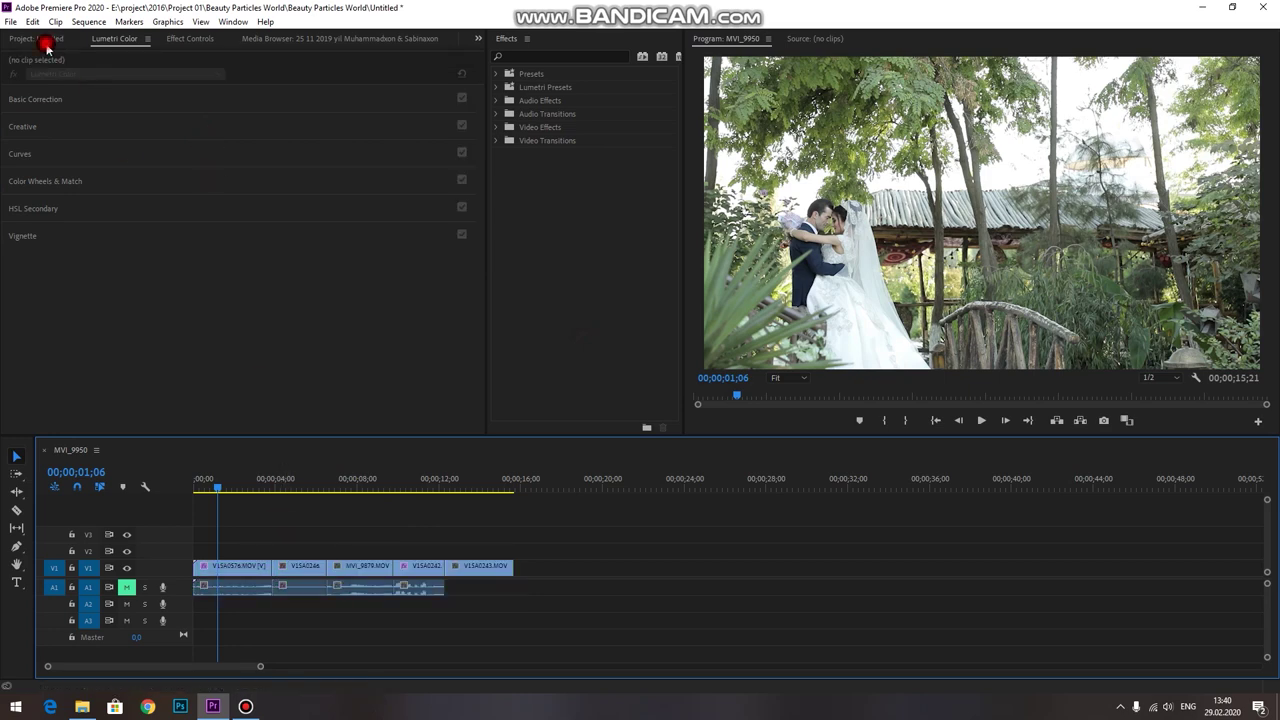
{"action": "left_click", "coordinate": [44, 42]}
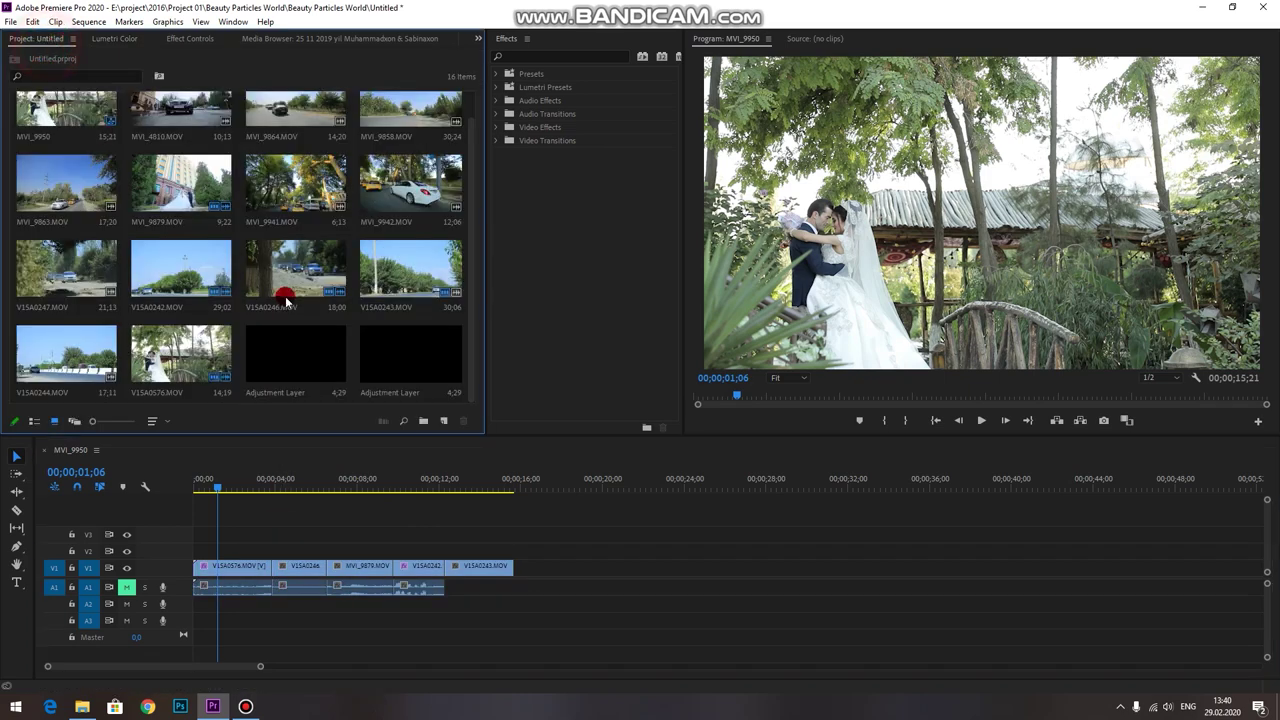
Create a new Adjustment Layer in the project bin with default settings
{"action": "left_click", "coordinate": [447, 422]}
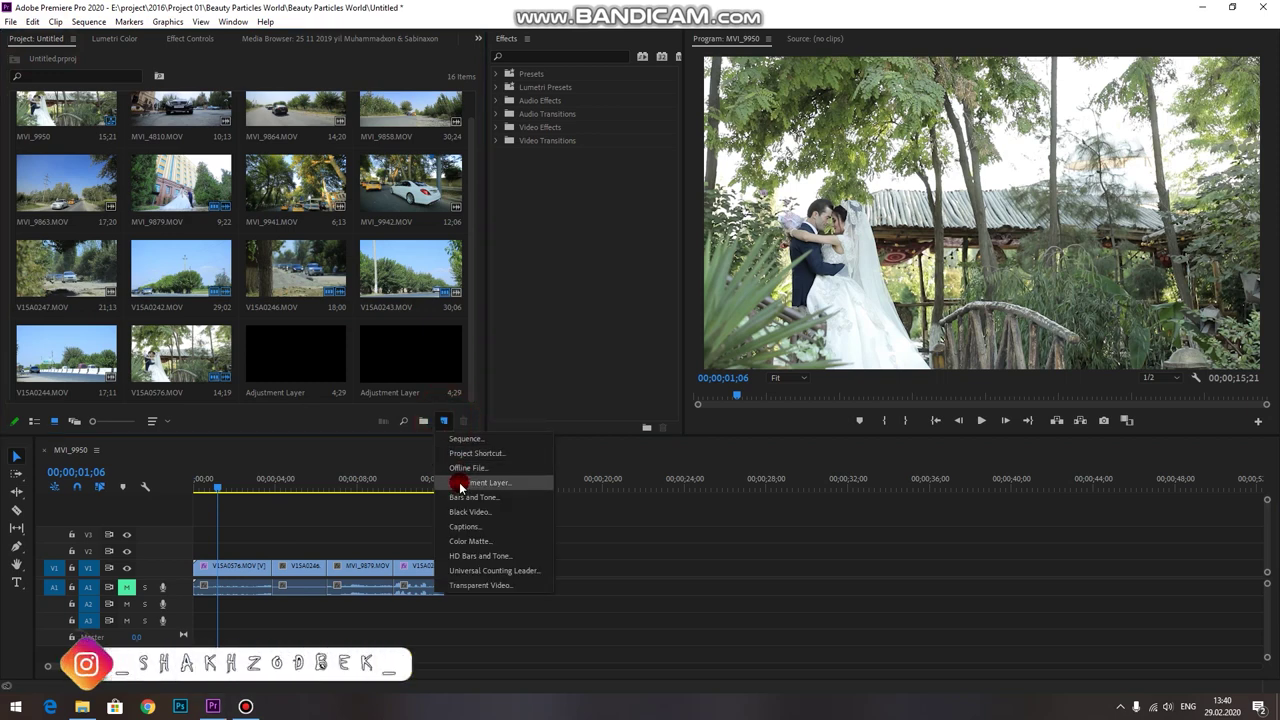
{"action": "left_click", "coordinate": [461, 484]}
{"action": "left_click", "coordinate": [651, 395]}
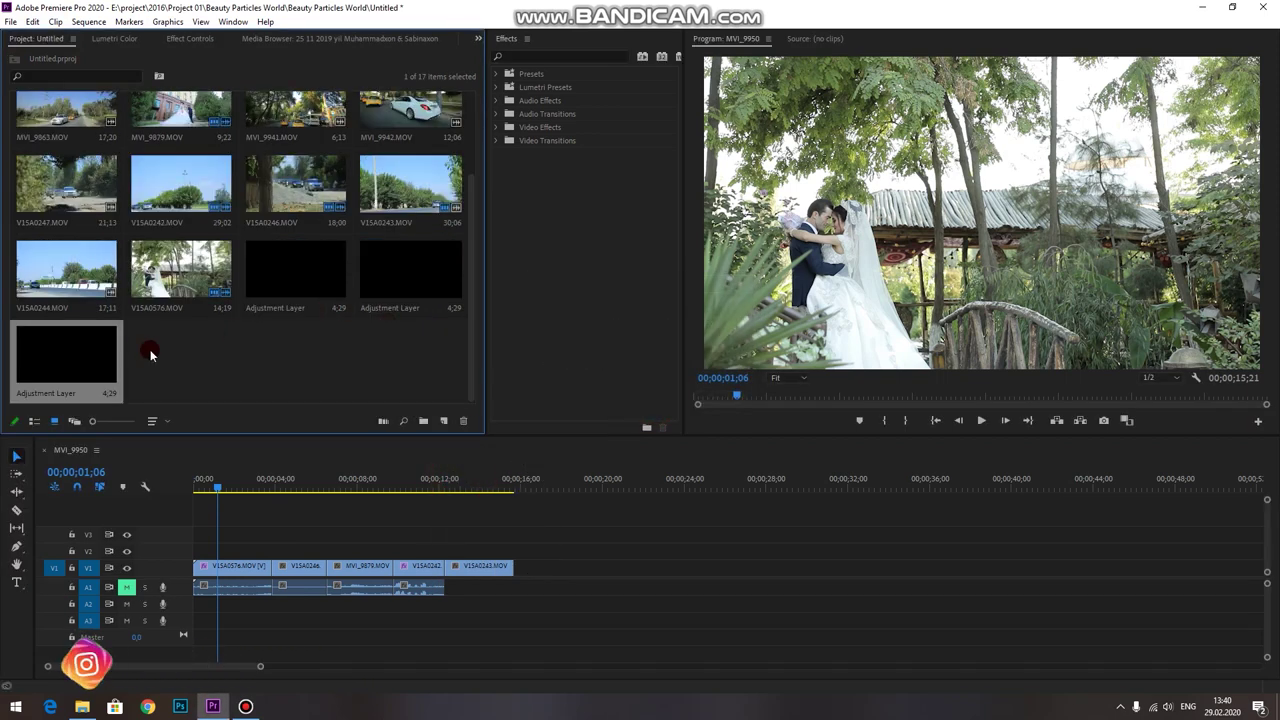
Try the adjustment layer above the clips extended to about 16 seconds, then delete it and select the first clip
{"action": "left_click_drag", "start_coordinate": [65, 351], "coordinate": [194, 512]}
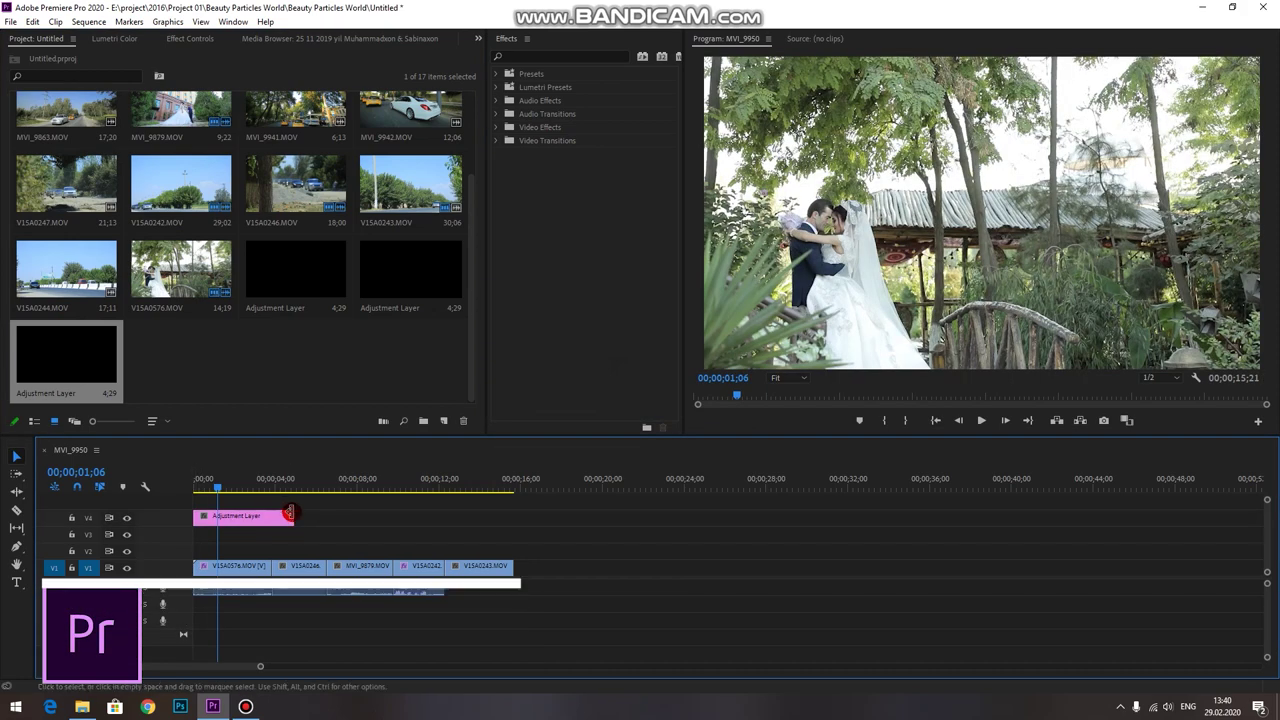
{"action": "left_click_drag", "start_coordinate": [286, 512], "coordinate": [514, 517]}
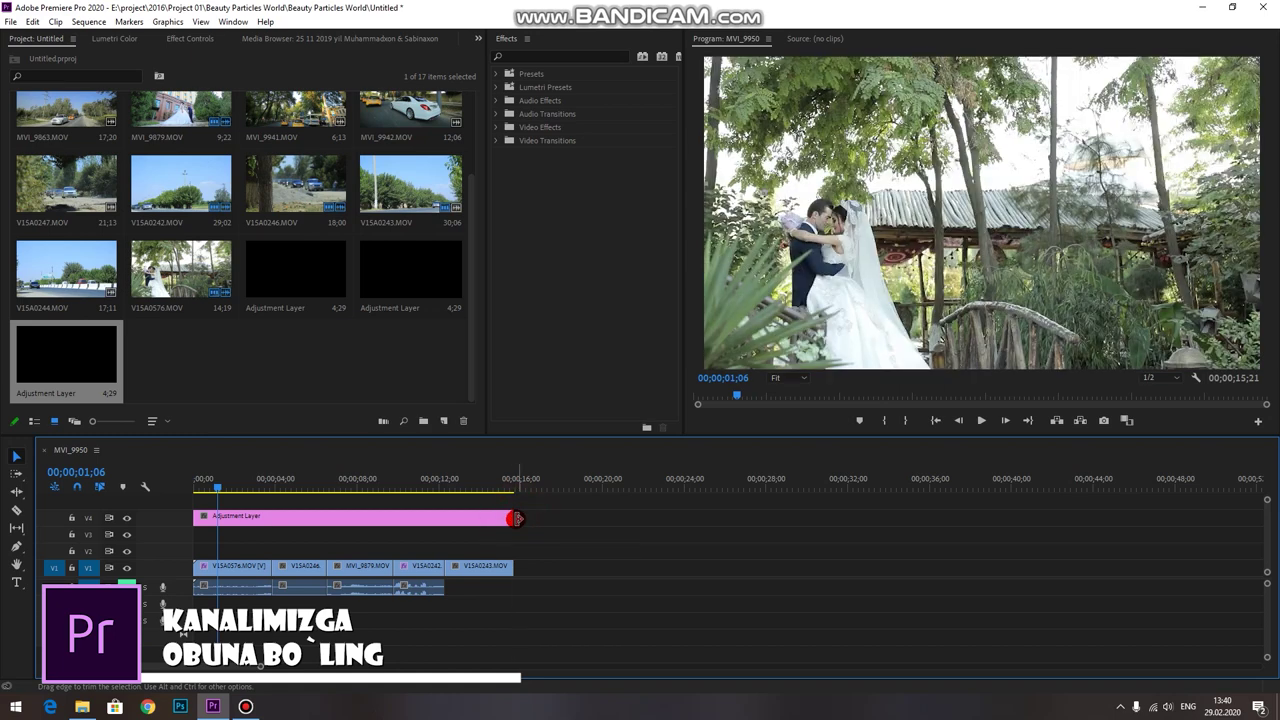
{"action": "left_click_drag", "start_coordinate": [280, 478], "coordinate": [323, 490]}
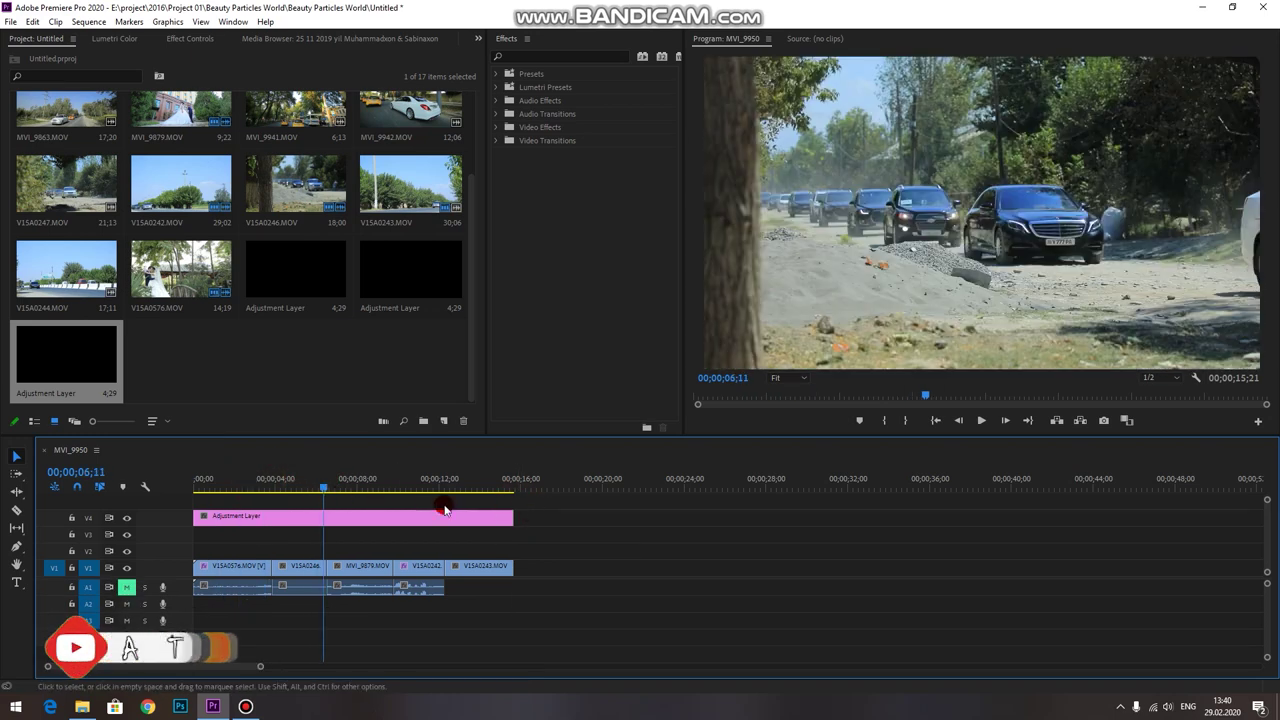
{"action": "left_click", "coordinate": [327, 517]}
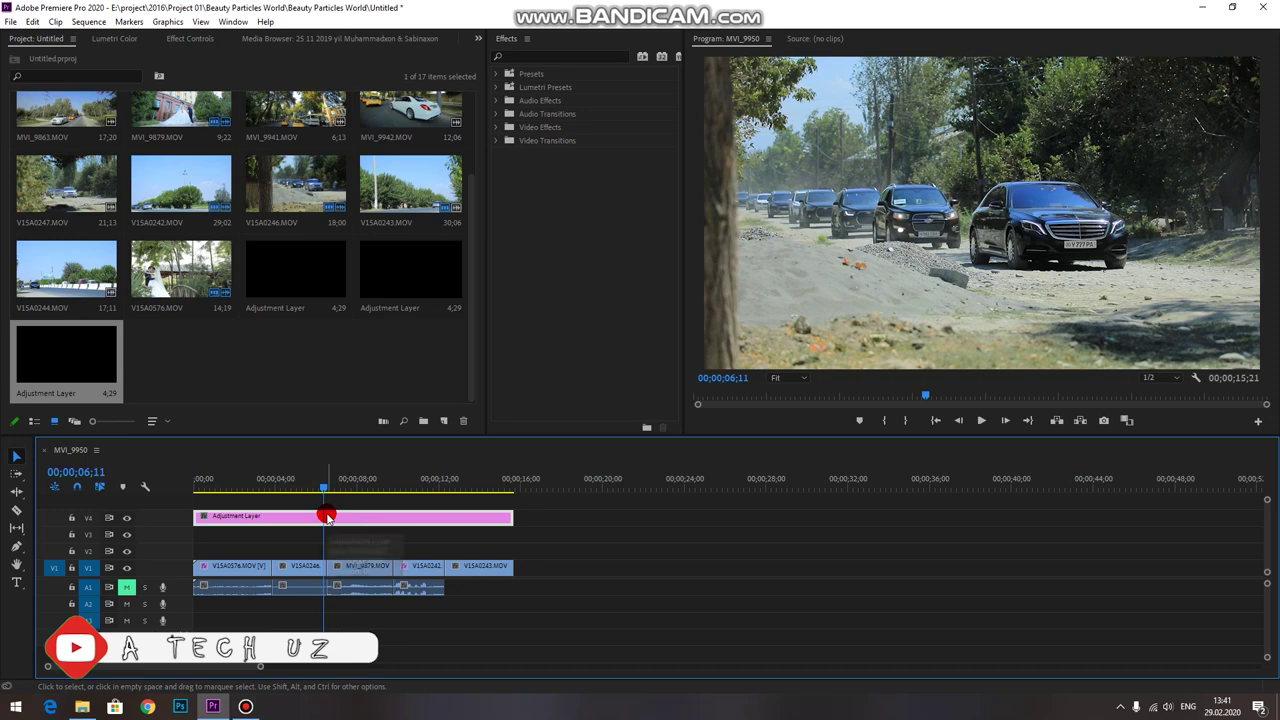
{"action": "key", "text": "Delete"}
{"action": "left_click", "coordinate": [238, 480]}
{"action": "left_click", "coordinate": [240, 567]}
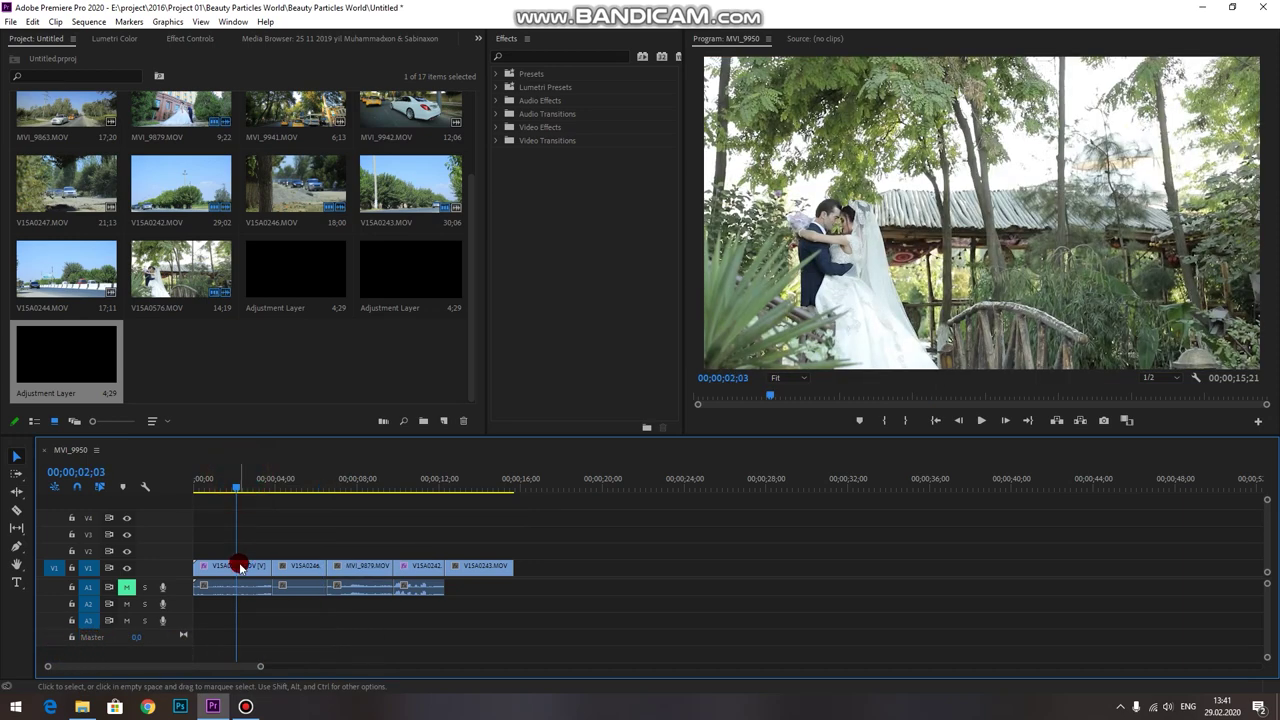
{"action": "left_click", "coordinate": [238, 566]}
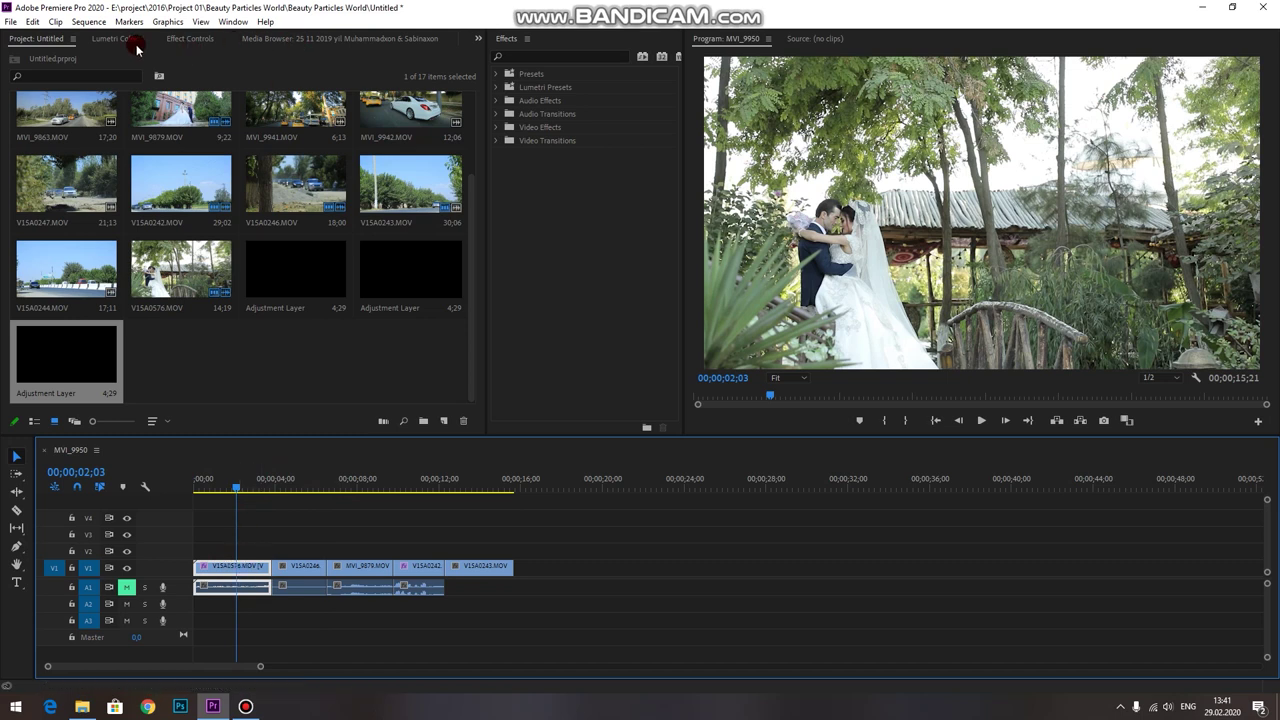
In Lumetri Basic Correction, warm Temperature to 44,9 and raise Exposure to 0,1
{"action": "left_click", "coordinate": [116, 38]}
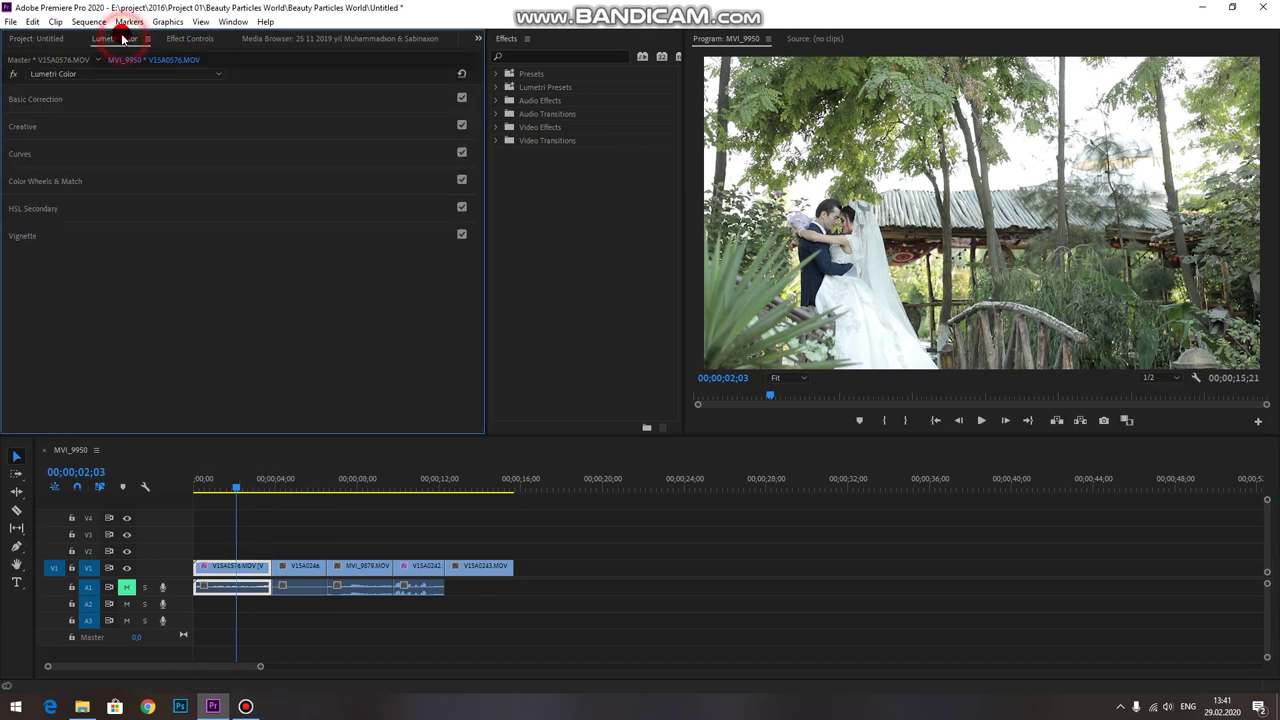
{"action": "left_click", "coordinate": [33, 102]}
{"action": "mouse_move", "coordinate": [260, 196]}
{"action": "left_mouse_down"}
{"action": "mouse_move", "coordinate": [319, 196]}
{"action": "mouse_move", "coordinate": [259, 209]}
{"action": "left_mouse_up"}
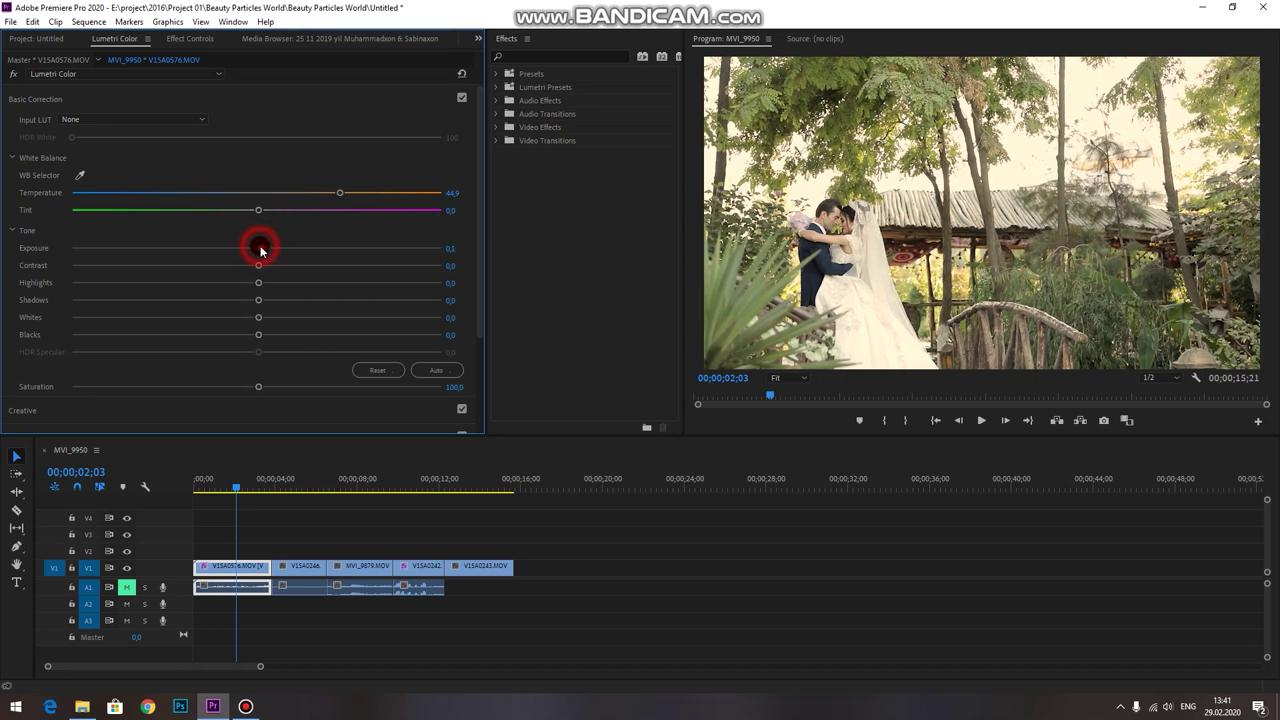
{"action": "mouse_move", "coordinate": [259, 251]}
{"action": "left_mouse_down"}
{"action": "mouse_move", "coordinate": [321, 269]}
{"action": "mouse_move", "coordinate": [168, 297]}
{"action": "mouse_move", "coordinate": [198, 292]}
{"action": "left_mouse_up"}
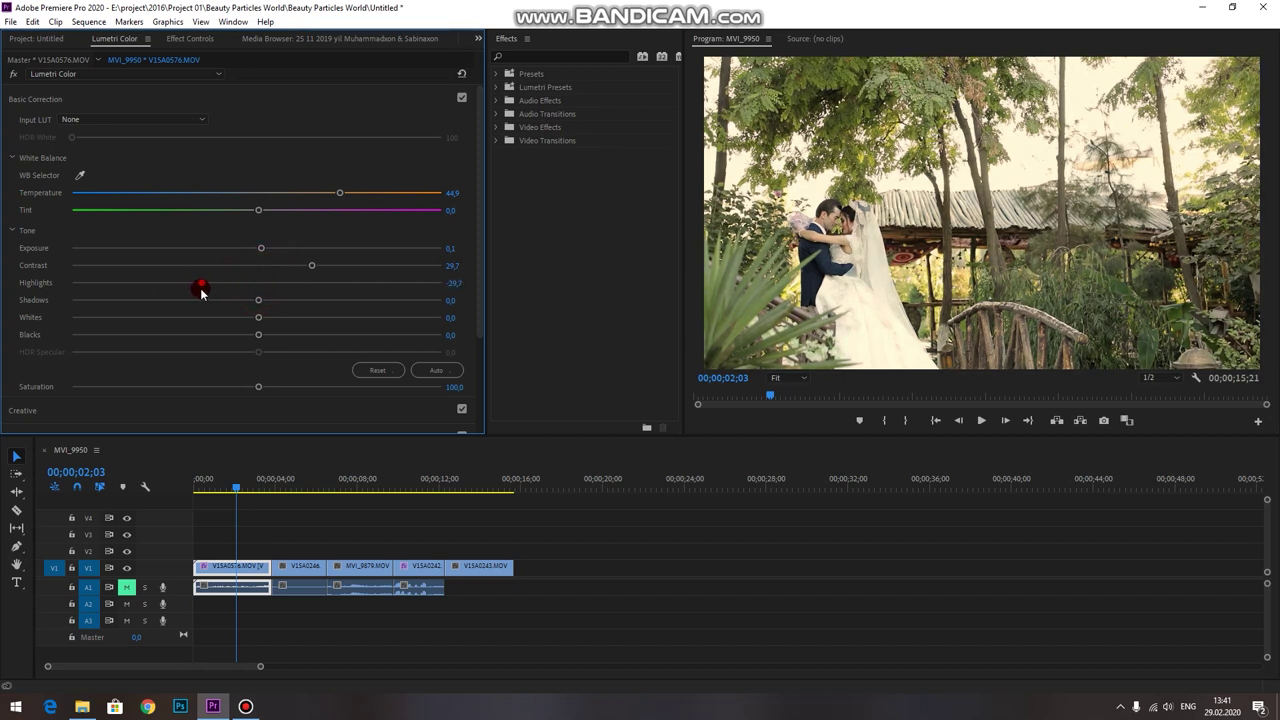
Lower highlights and shadows, brighten whites, set blacks to -8,5 and saturation to about 120
{"action": "mouse_move", "coordinate": [198, 290]}
{"action": "left_mouse_down"}
{"action": "mouse_move", "coordinate": [194, 311]}
{"action": "mouse_move", "coordinate": [215, 311]}
{"action": "left_mouse_up"}
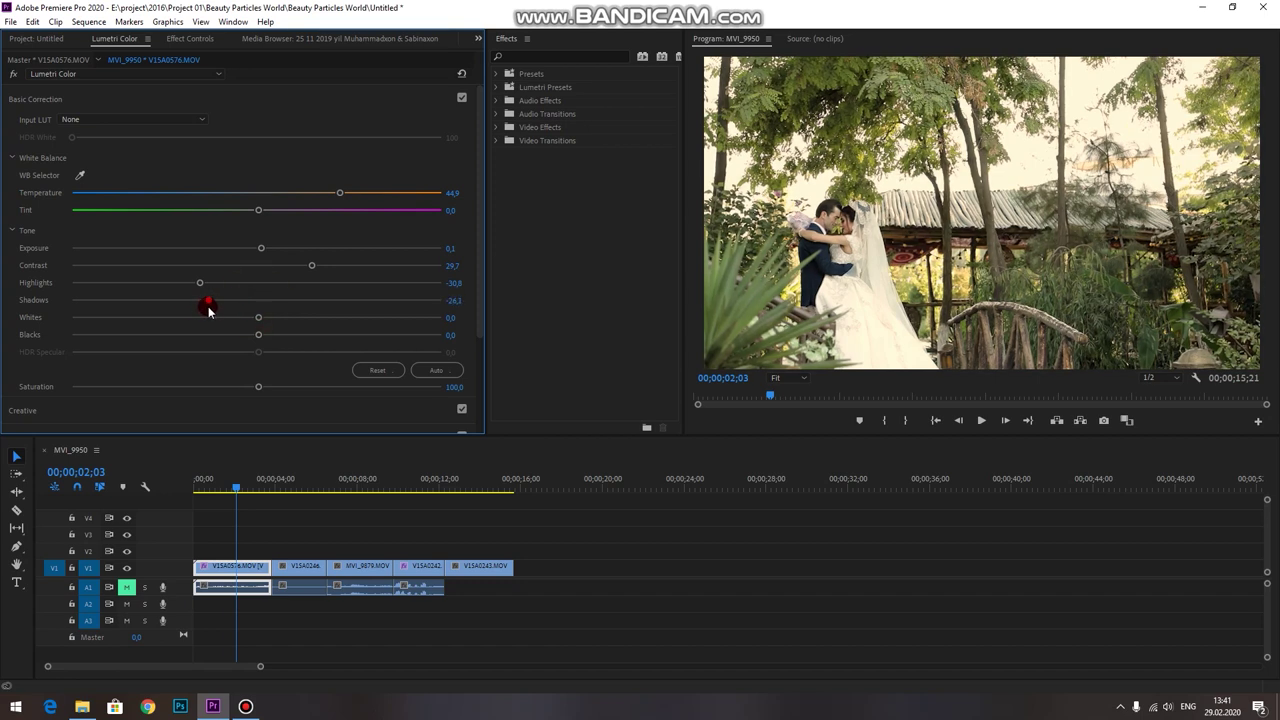
{"action": "mouse_move", "coordinate": [257, 319]}
{"action": "left_mouse_down"}
{"action": "mouse_move", "coordinate": [277, 321]}
{"action": "mouse_move", "coordinate": [241, 337]}
{"action": "left_mouse_up"}
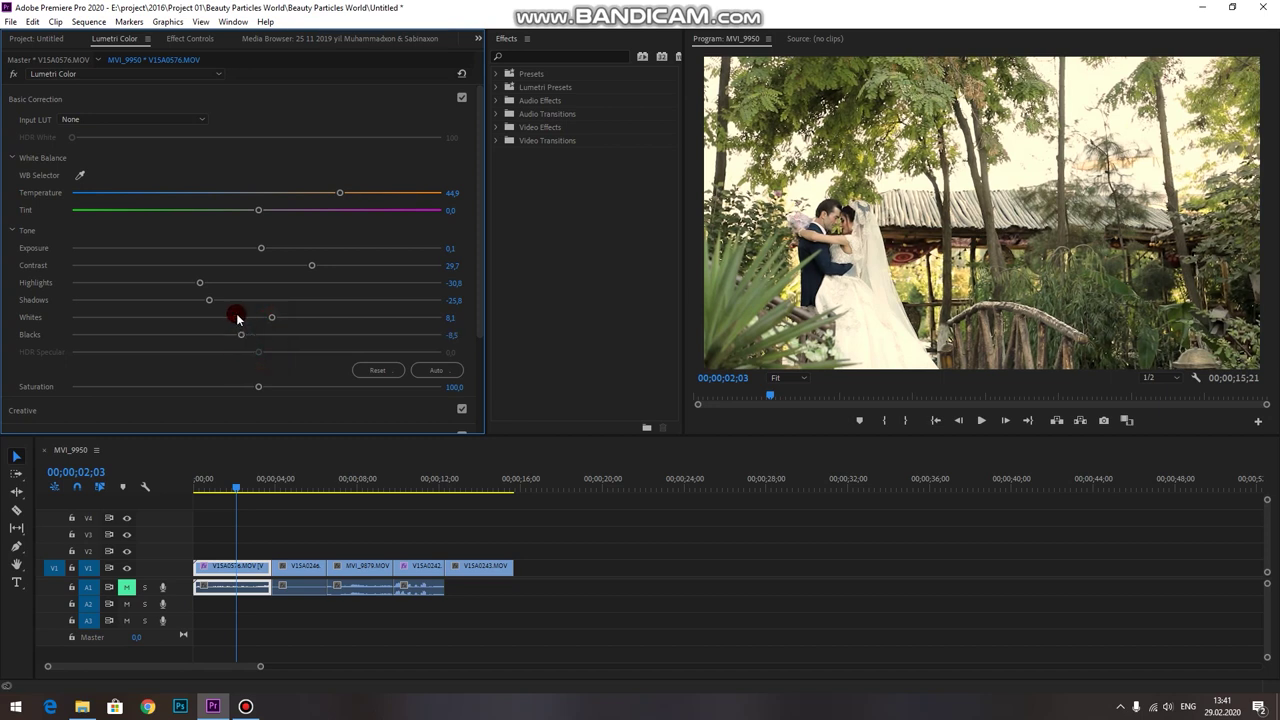
{"action": "left_click", "coordinate": [257, 390]}
{"action": "mouse_move", "coordinate": [257, 392]}
{"action": "left_mouse_down"}
{"action": "mouse_move", "coordinate": [370, 400]}
{"action": "mouse_move", "coordinate": [270, 412]}
{"action": "left_mouse_up"}
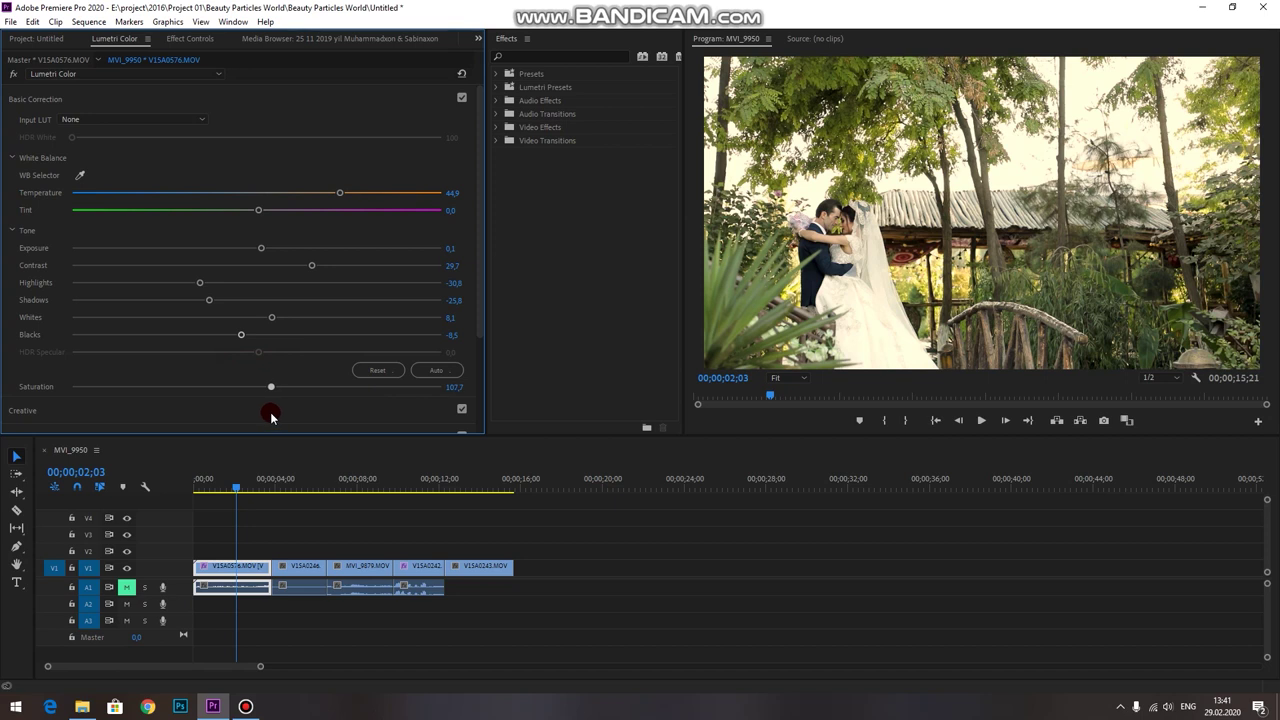
{"action": "double_click", "coordinate": [262, 389]}
{"action": "mouse_move", "coordinate": [261, 390]}
{"action": "left_mouse_down"}
{"action": "mouse_move", "coordinate": [289, 391]}
{"action": "mouse_move", "coordinate": [291, 374]}
{"action": "left_mouse_up"}
{"action": "scroll", "coordinate": [329, 309], "scroll_direction": "down", "scroll_amount": 3}
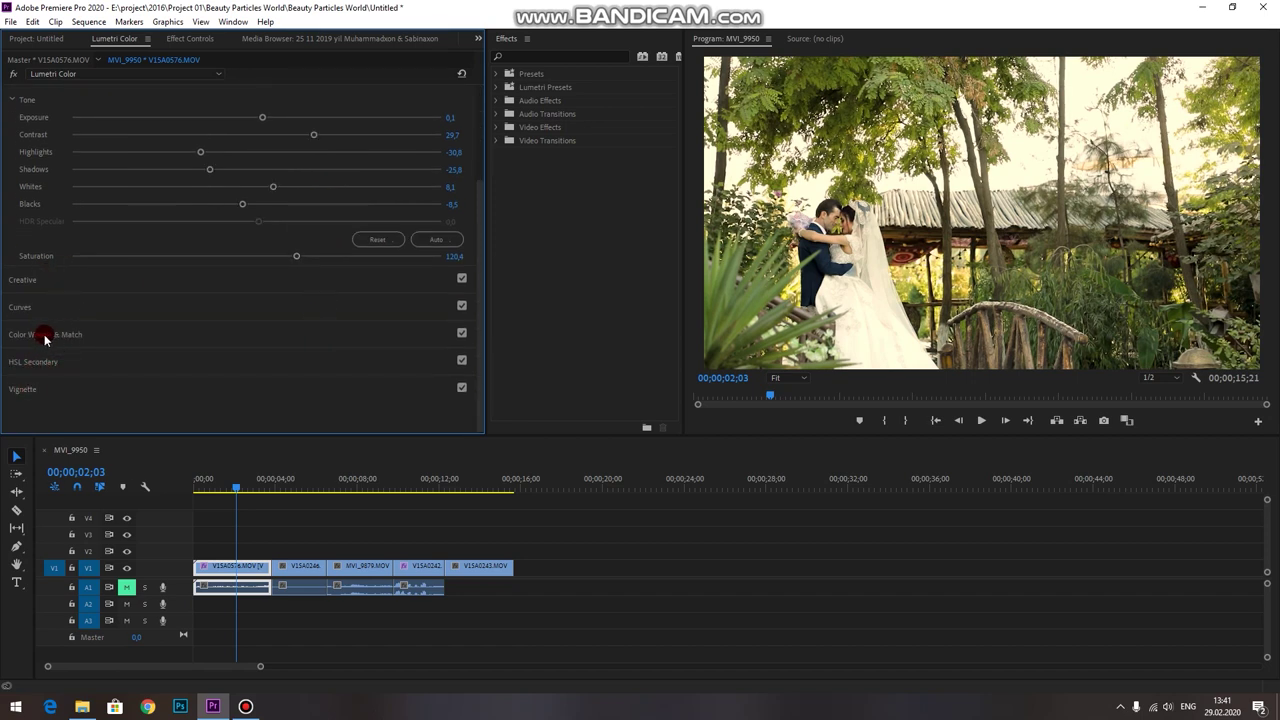
{"action": "scroll", "coordinate": [48, 180], "scroll_direction": "up", "scroll_amount": 2}
{"action": "scroll", "coordinate": [48, 171], "scroll_direction": "up", "scroll_amount": 2}
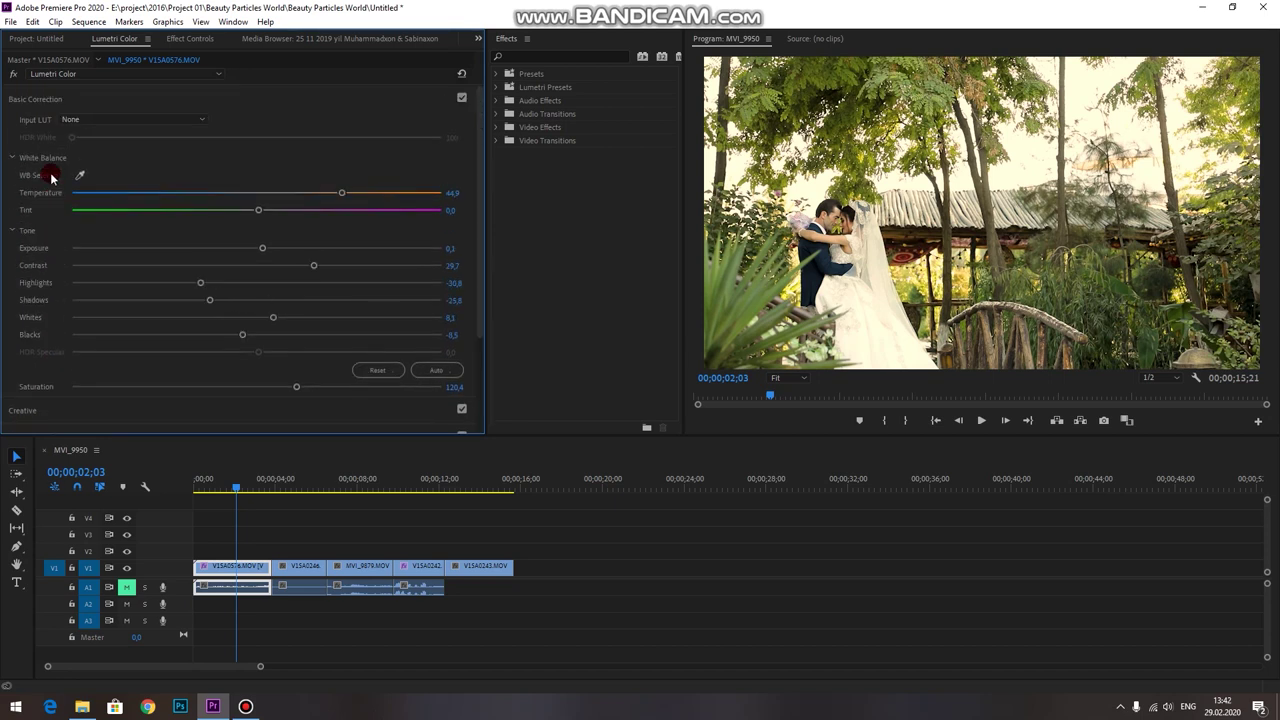
{"action": "left_click", "coordinate": [29, 101]}
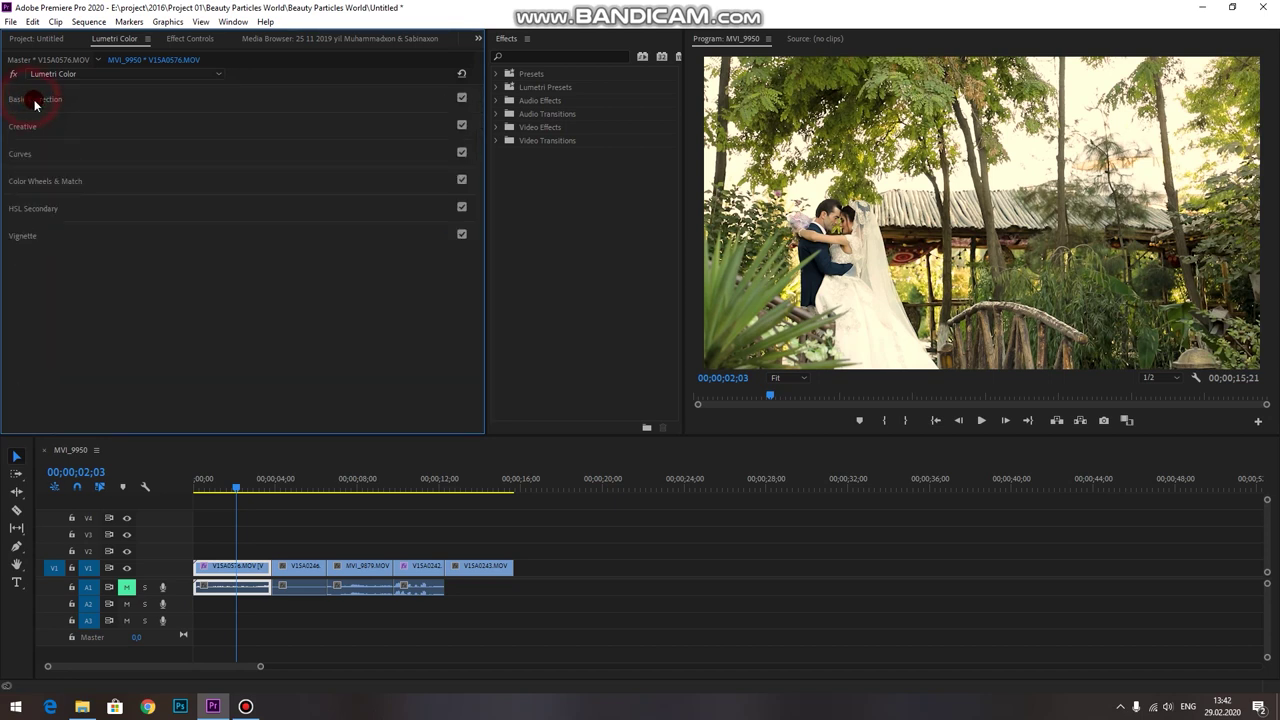
{"action": "left_click", "coordinate": [27, 162]}
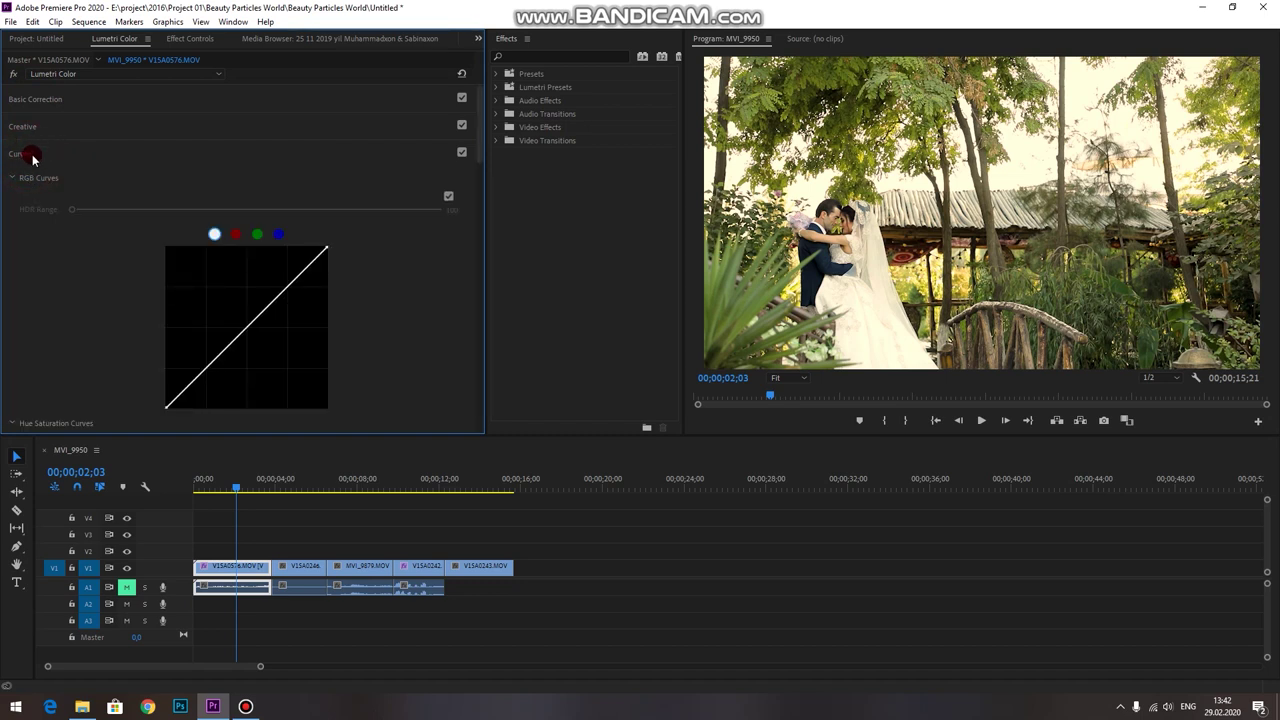
{"action": "scroll", "coordinate": [38, 165], "scroll_direction": "down", "scroll_amount": 2}
{"action": "scroll", "coordinate": [35, 160], "scroll_direction": "down", "scroll_amount": 5}
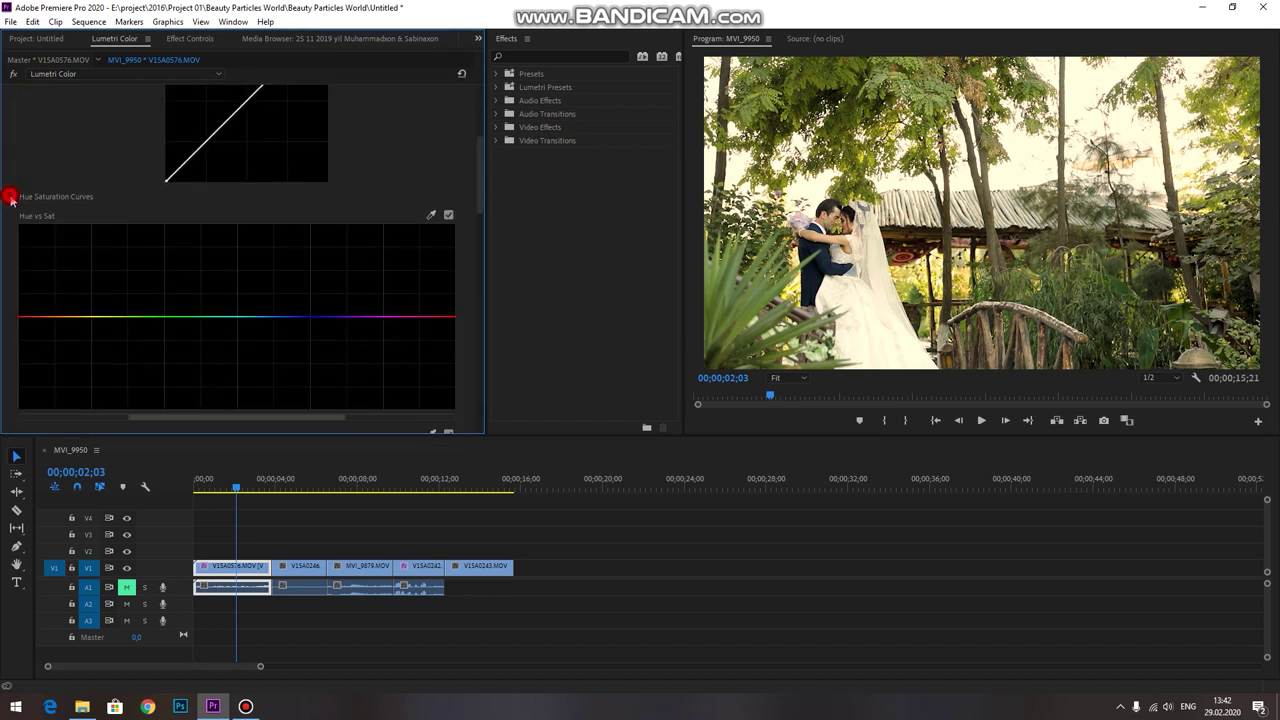
{"action": "left_click", "coordinate": [12, 196]}
{"action": "scroll", "coordinate": [51, 160], "scroll_direction": "up", "scroll_amount": 2}
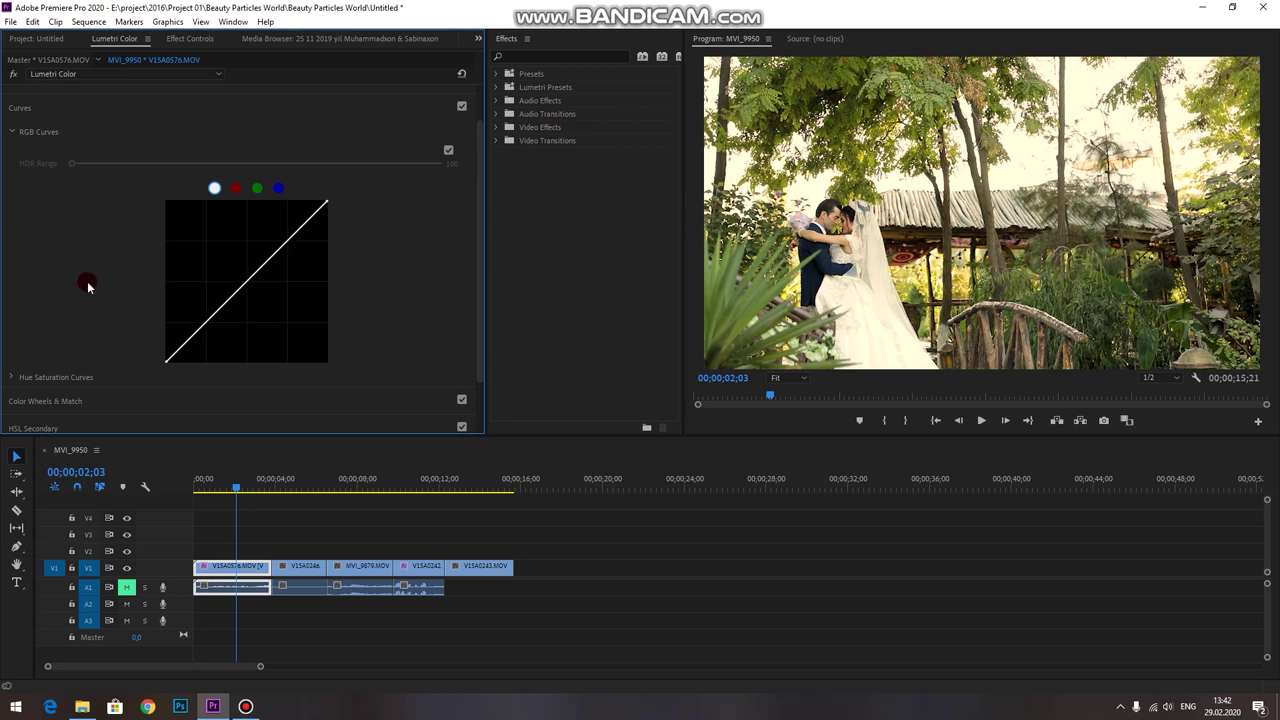
{"action": "left_click", "coordinate": [16, 378]}
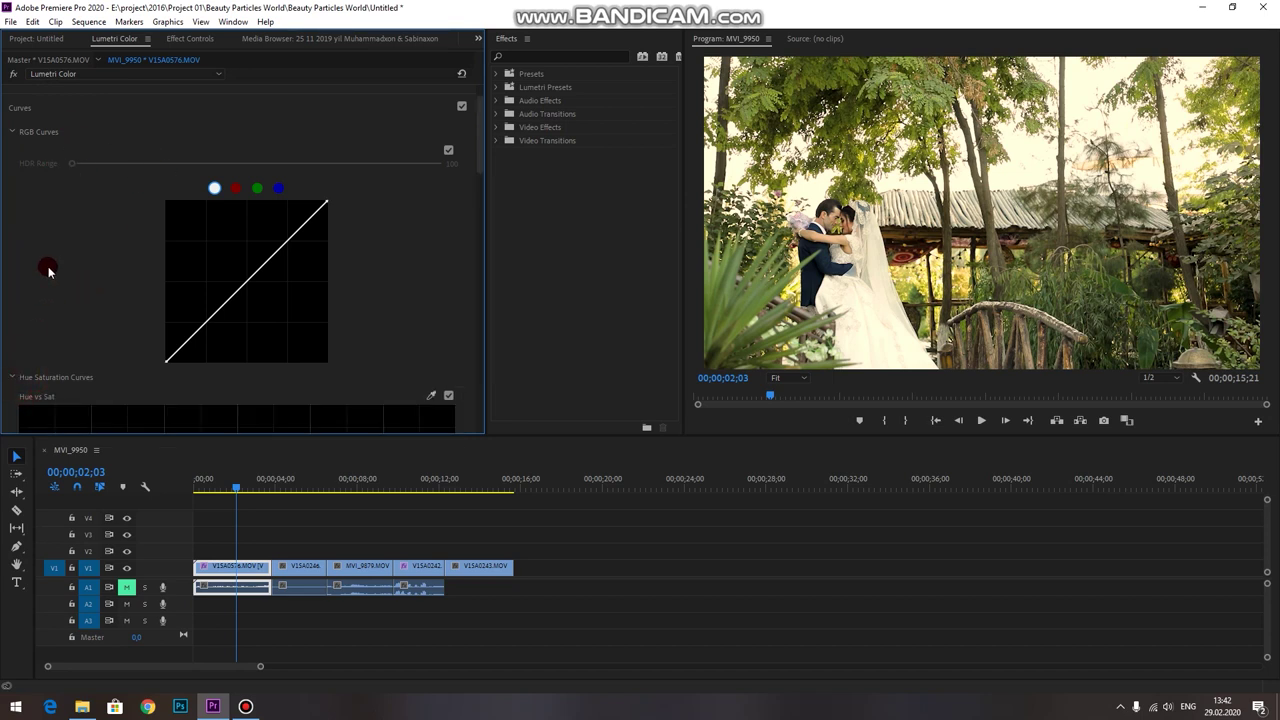
{"action": "scroll", "coordinate": [50, 265], "scroll_direction": "down", "scroll_amount": 2}
{"action": "scroll", "coordinate": [60, 265], "scroll_direction": "down", "scroll_amount": 2}
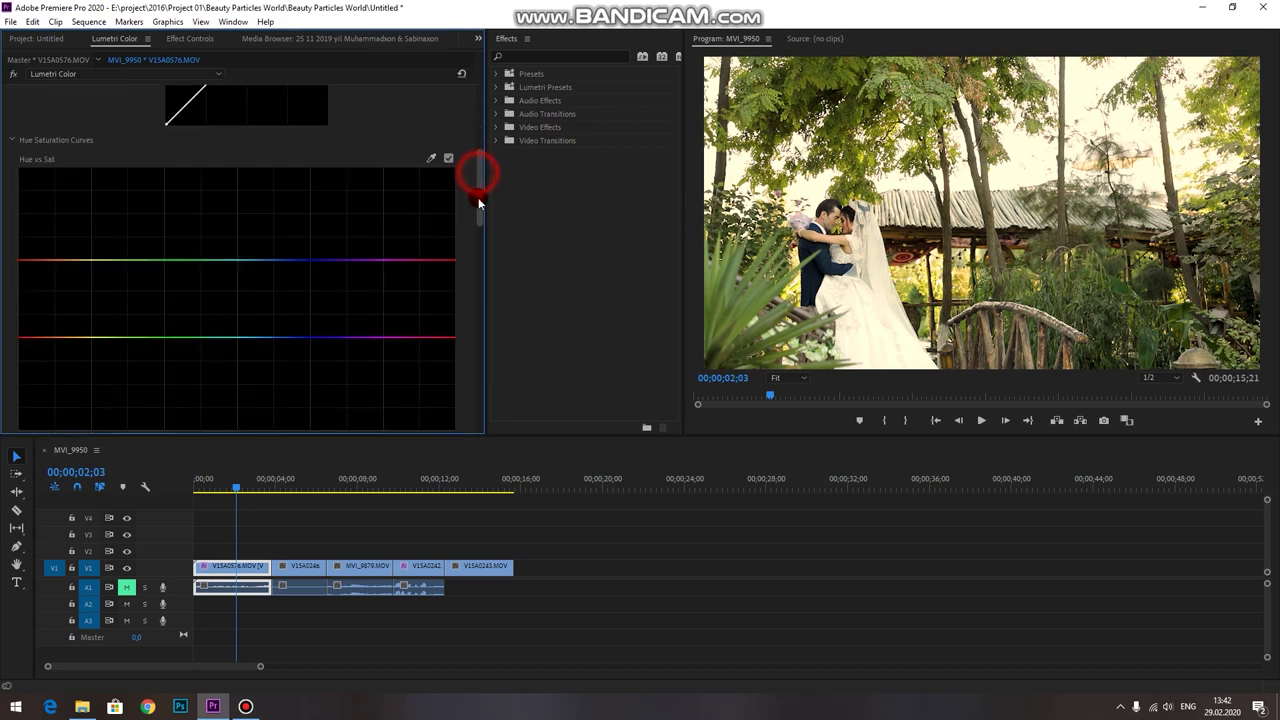
{"action": "mouse_move", "coordinate": [482, 170]}
{"action": "left_mouse_down"}
{"action": "mouse_move", "coordinate": [480, 254]}
{"action": "mouse_move", "coordinate": [461, 140]}
{"action": "mouse_move", "coordinate": [18, 12]}
{"action": "left_mouse_up"}
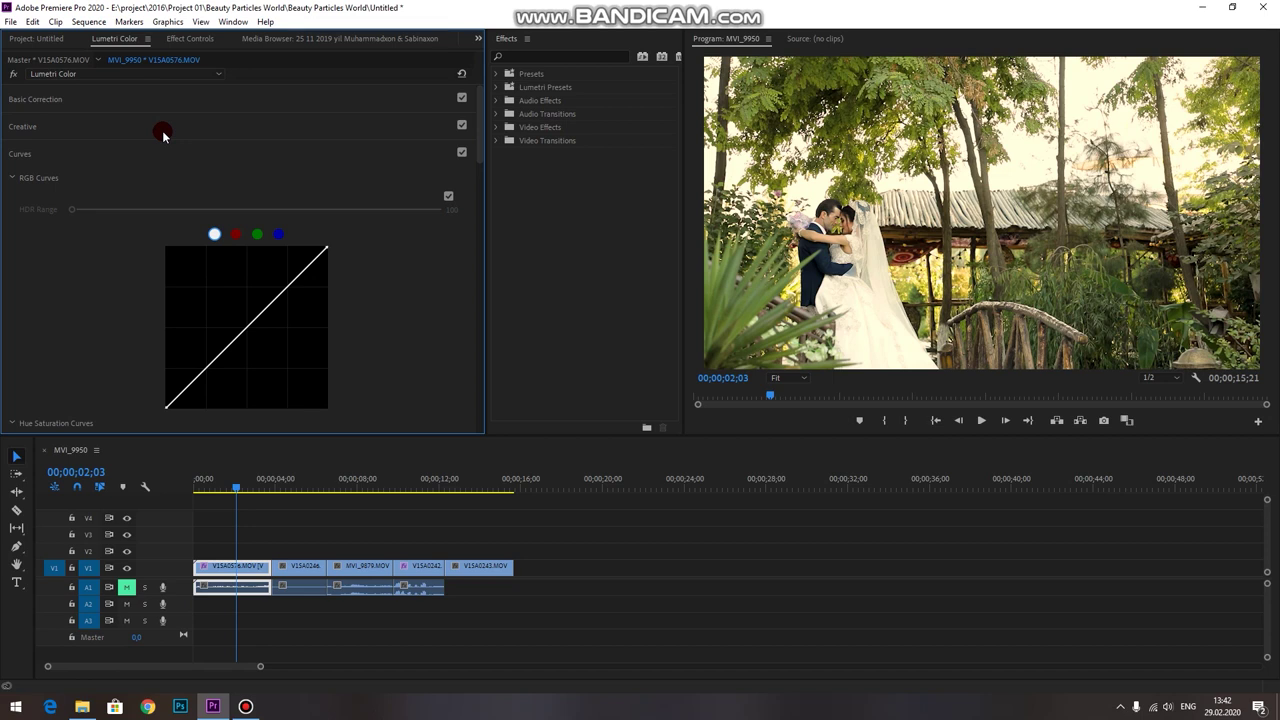
{"action": "scroll", "coordinate": [163, 135], "scroll_direction": "down", "scroll_amount": 2}
{"action": "scroll", "coordinate": [166, 254], "scroll_direction": "down", "scroll_amount": 2}
{"action": "scroll", "coordinate": [115, 299], "scroll_direction": "down", "scroll_amount": 2}
{"action": "scroll", "coordinate": [133, 321], "scroll_direction": "down", "scroll_amount": 3}
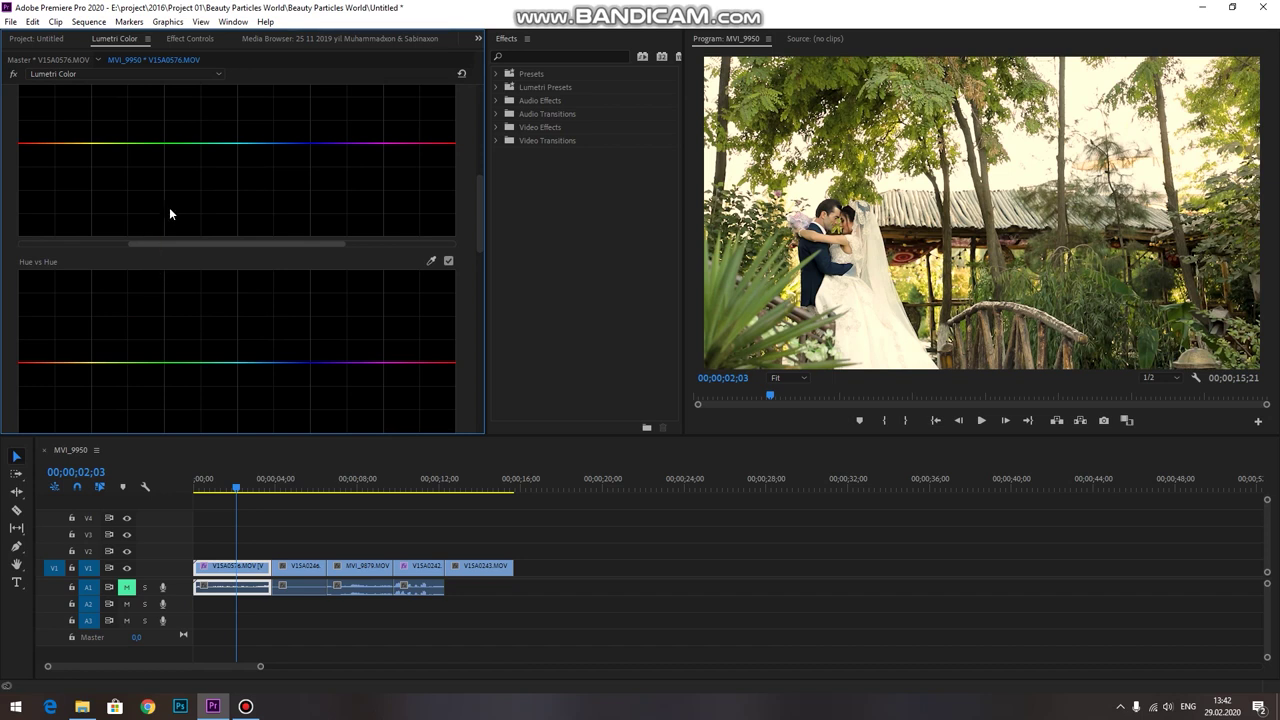
{"action": "scroll", "coordinate": [169, 207], "scroll_direction": "up", "scroll_amount": 3}
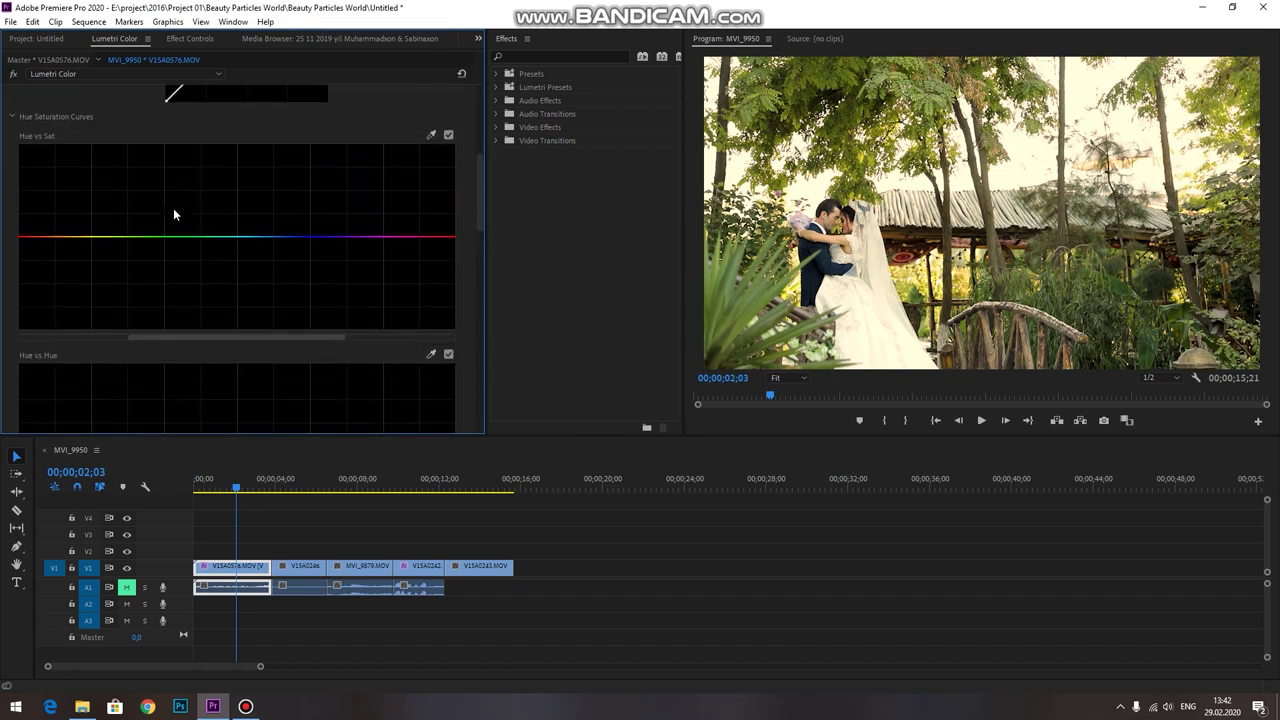
{"action": "scroll", "coordinate": [173, 208], "scroll_direction": "down", "scroll_amount": 1}
{"action": "scroll", "coordinate": [175, 210], "scroll_direction": "up", "scroll_amount": 2}
{"action": "scroll", "coordinate": [173, 205], "scroll_direction": "up", "scroll_amount": 2}
{"action": "scroll", "coordinate": [172, 205], "scroll_direction": "up", "scroll_amount": 1}
{"action": "scroll", "coordinate": [168, 203], "scroll_direction": "down", "scroll_amount": 2}
{"action": "scroll", "coordinate": [200, 205], "scroll_direction": "down", "scroll_amount": 1}
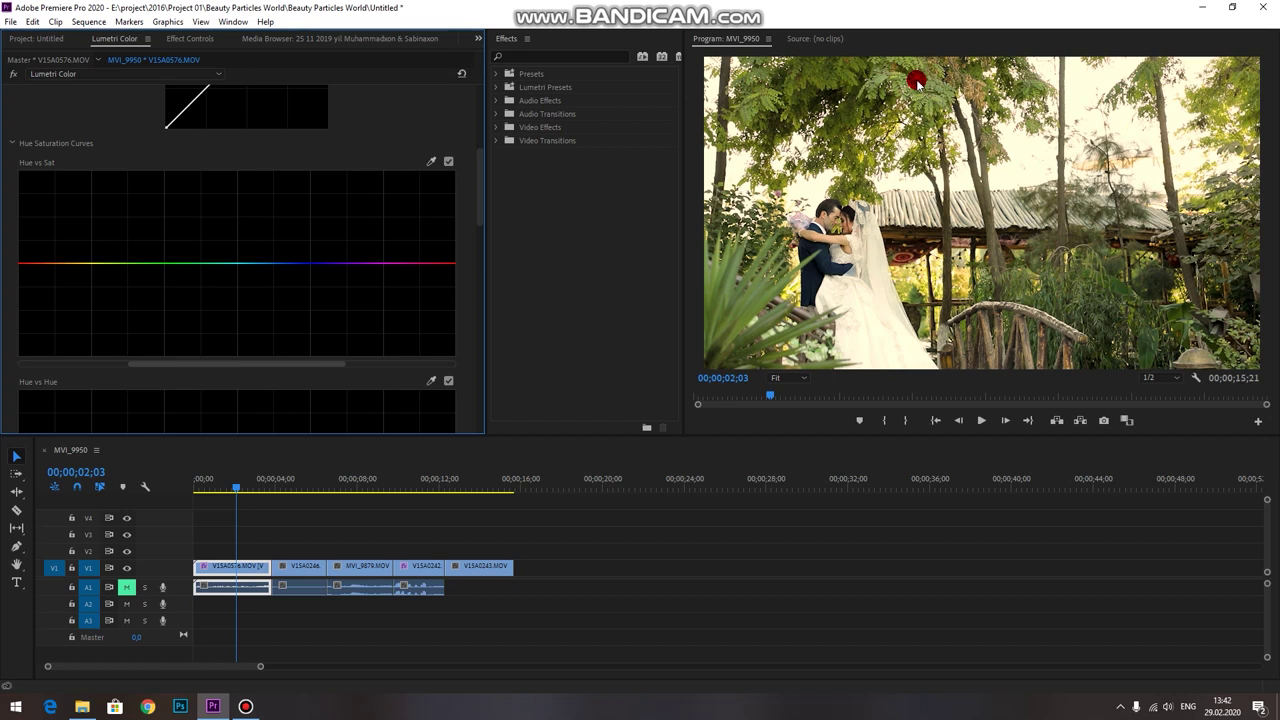
{"action": "scroll", "coordinate": [880, 220], "scroll_direction": "up", "scroll_amount": 2}
Zoom the program preview to 50% and sample the foliage green with the Hue vs Sat eyedropper
{"action": "left_click", "coordinate": [790, 378]}
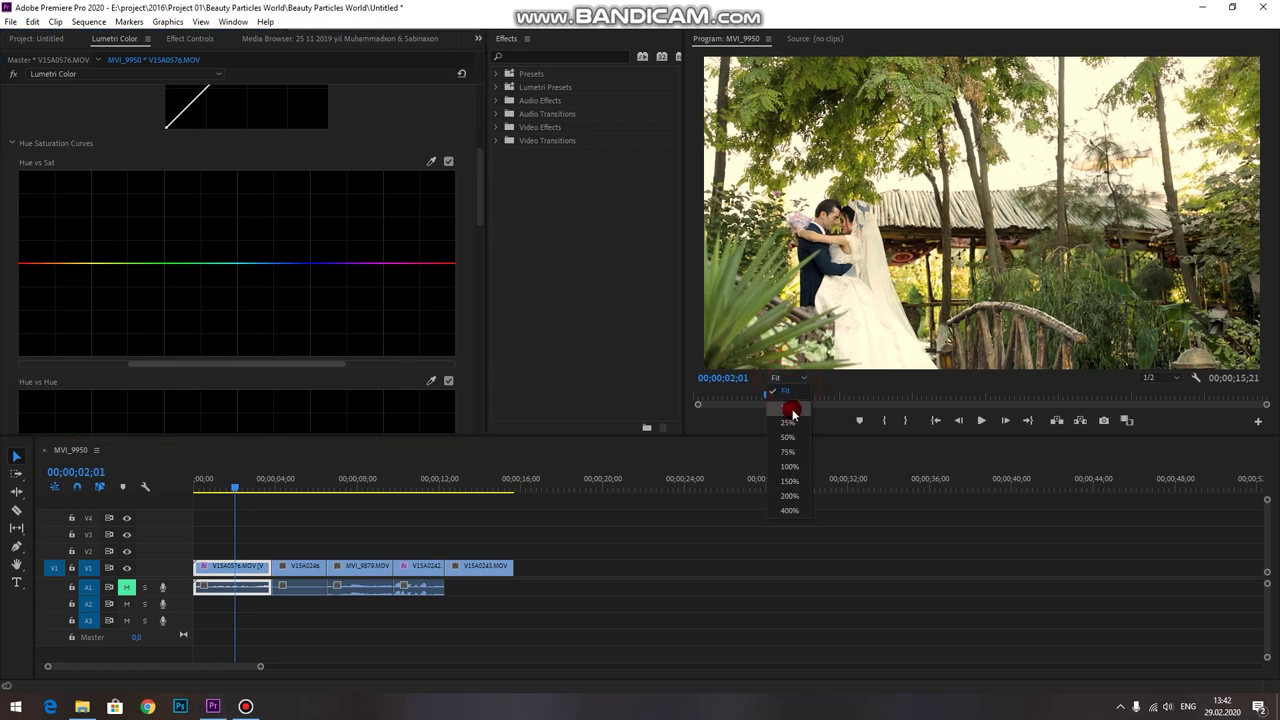
{"action": "left_click", "coordinate": [790, 410]}
{"action": "left_click", "coordinate": [784, 377]}
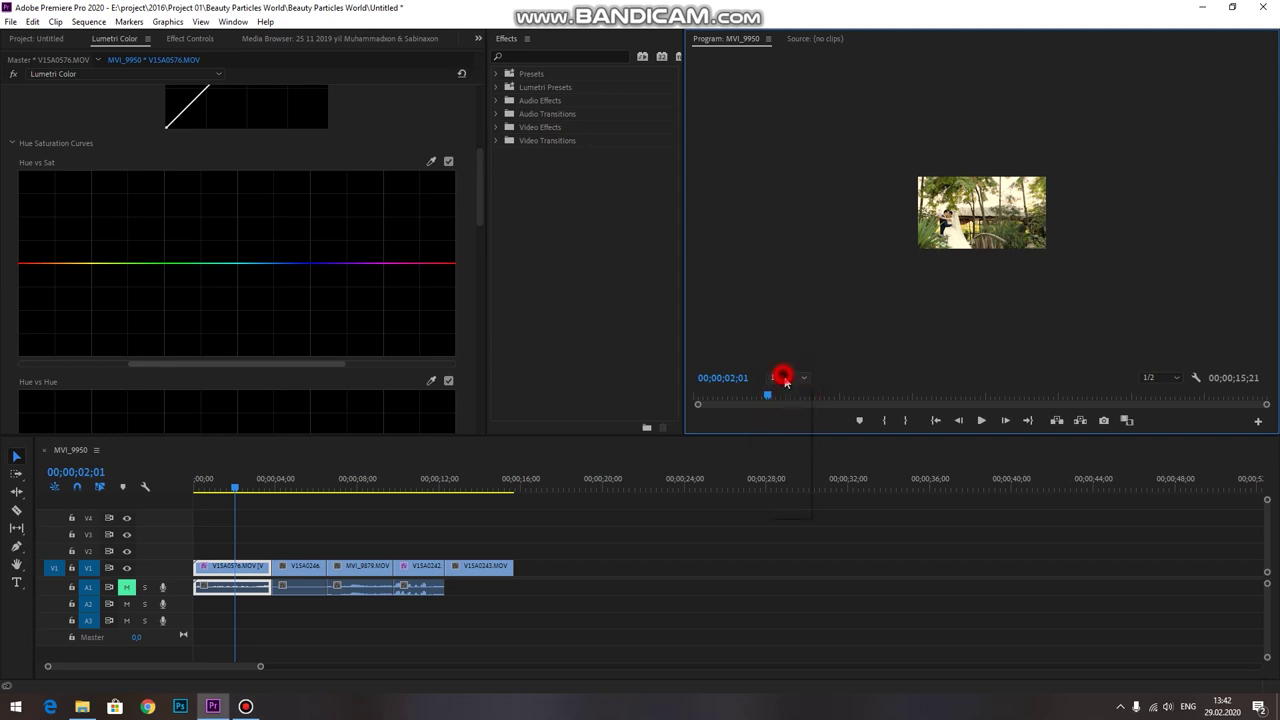
{"action": "left_click", "coordinate": [790, 428]}
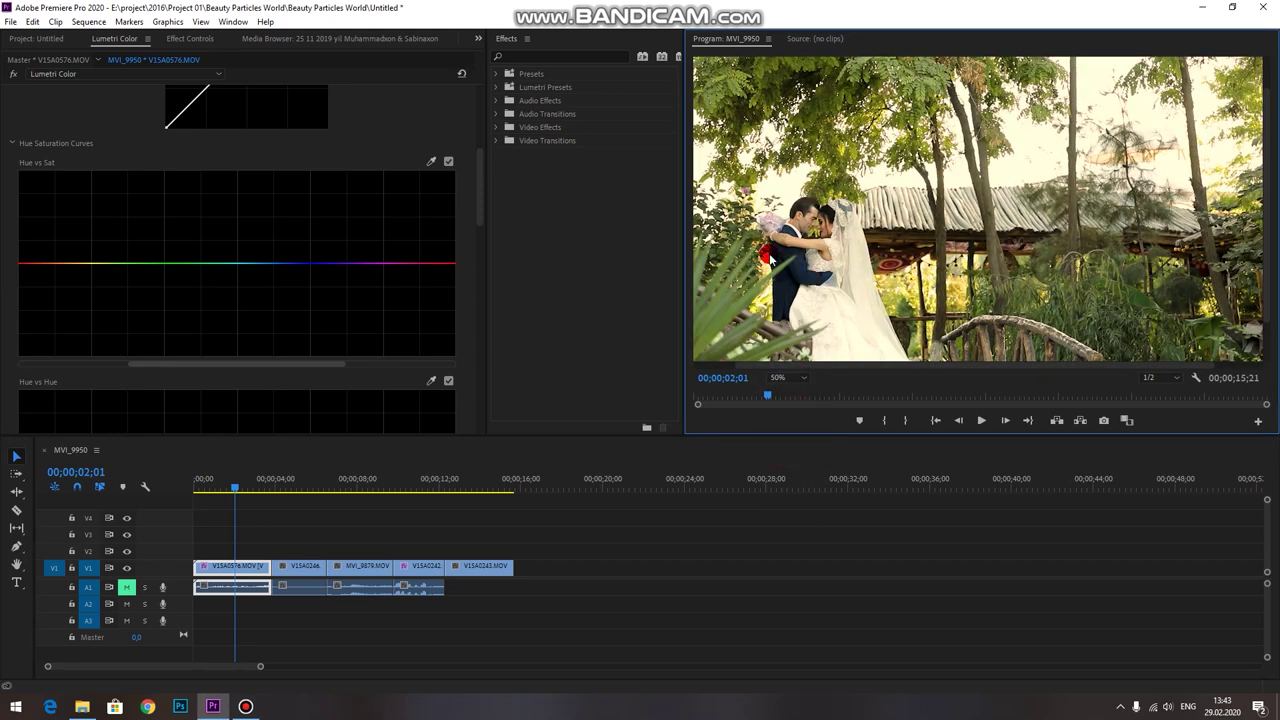
{"action": "mouse_move", "coordinate": [775, 377]}
{"action": "left_mouse_down"}
{"action": "mouse_move", "coordinate": [898, 177]}
{"action": "mouse_move", "coordinate": [937, 64]}
{"action": "left_mouse_up"}
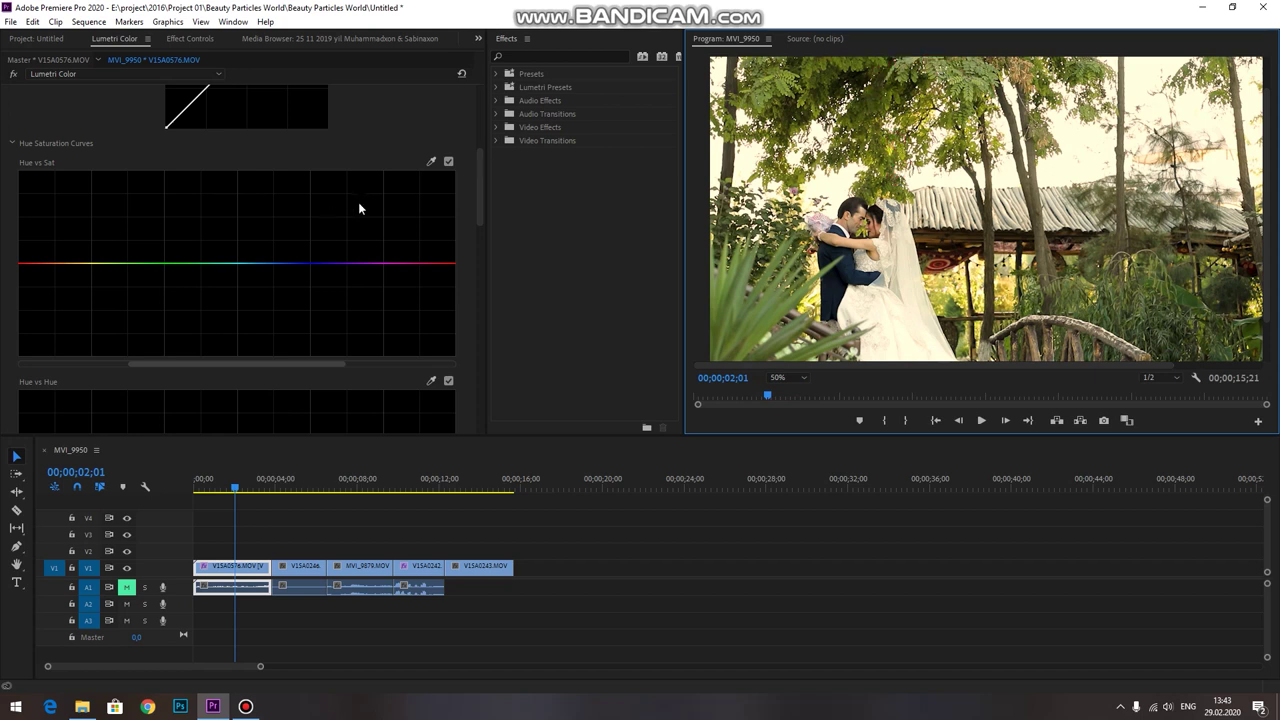
{"action": "left_click", "coordinate": [433, 162]}
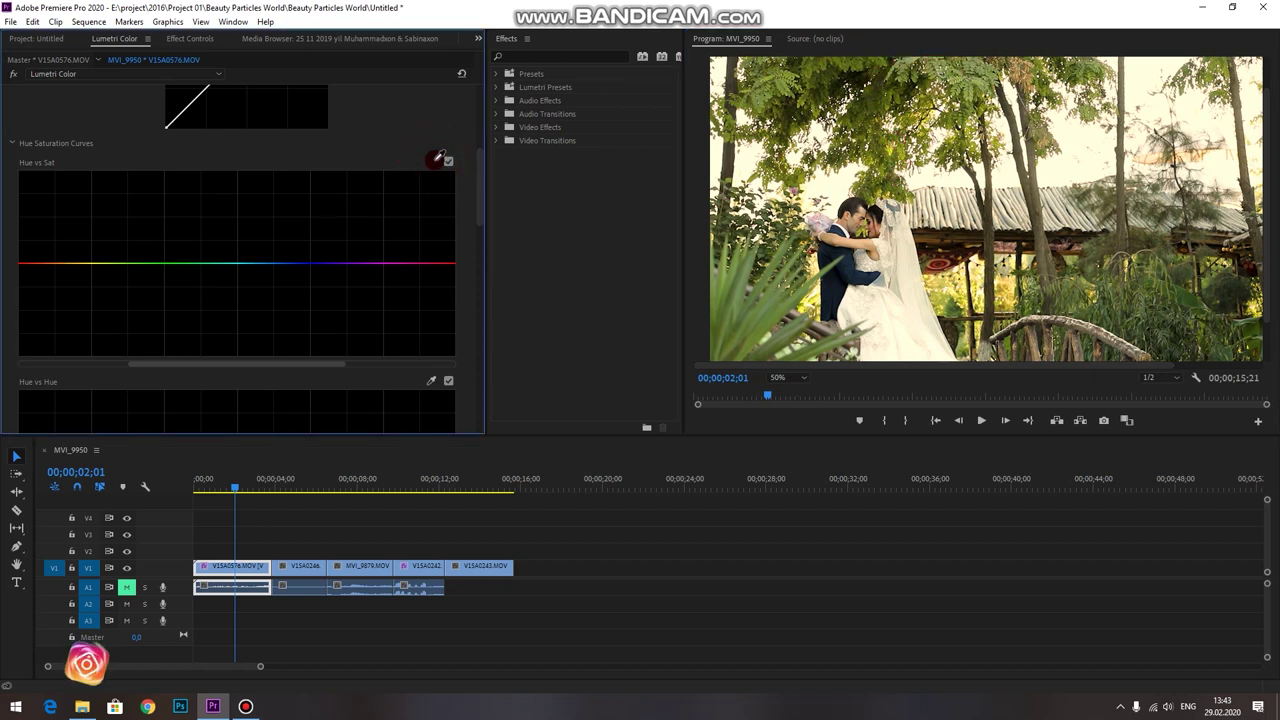
{"action": "left_click_drag", "start_coordinate": [891, 143], "coordinate": [942, 62]}
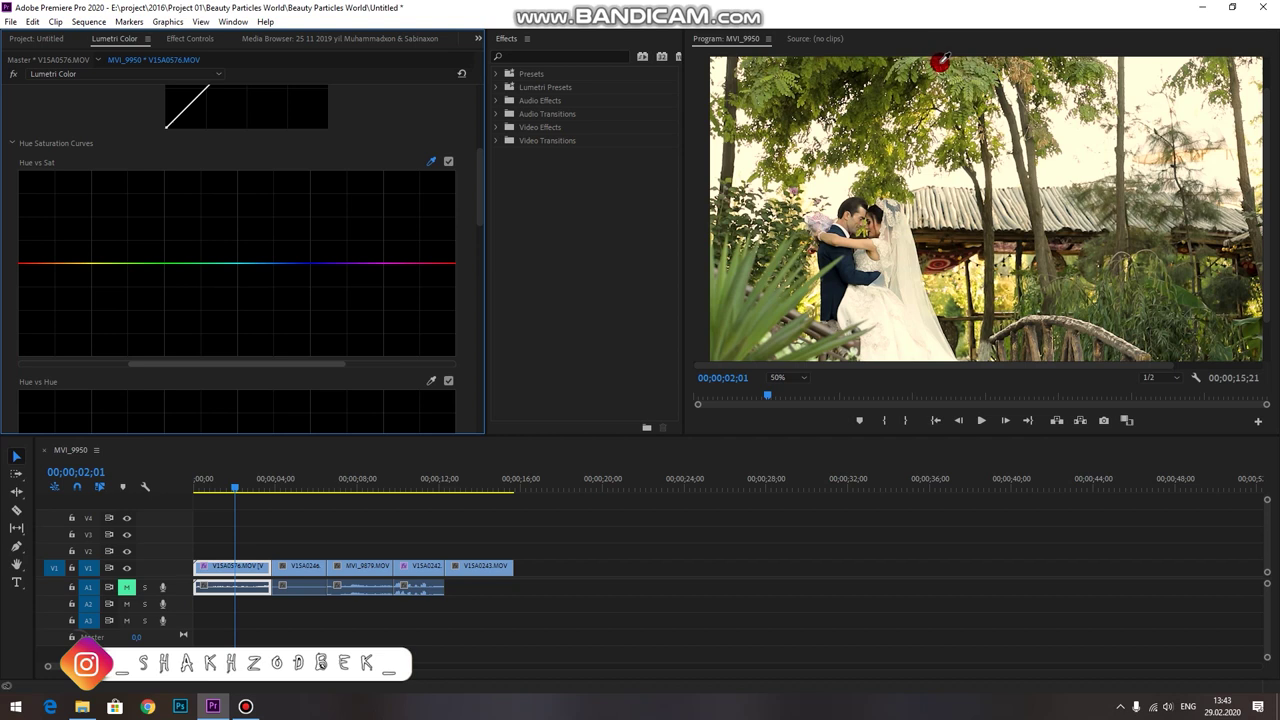
{"action": "left_click_drag", "start_coordinate": [944, 62], "coordinate": [936, 68]}
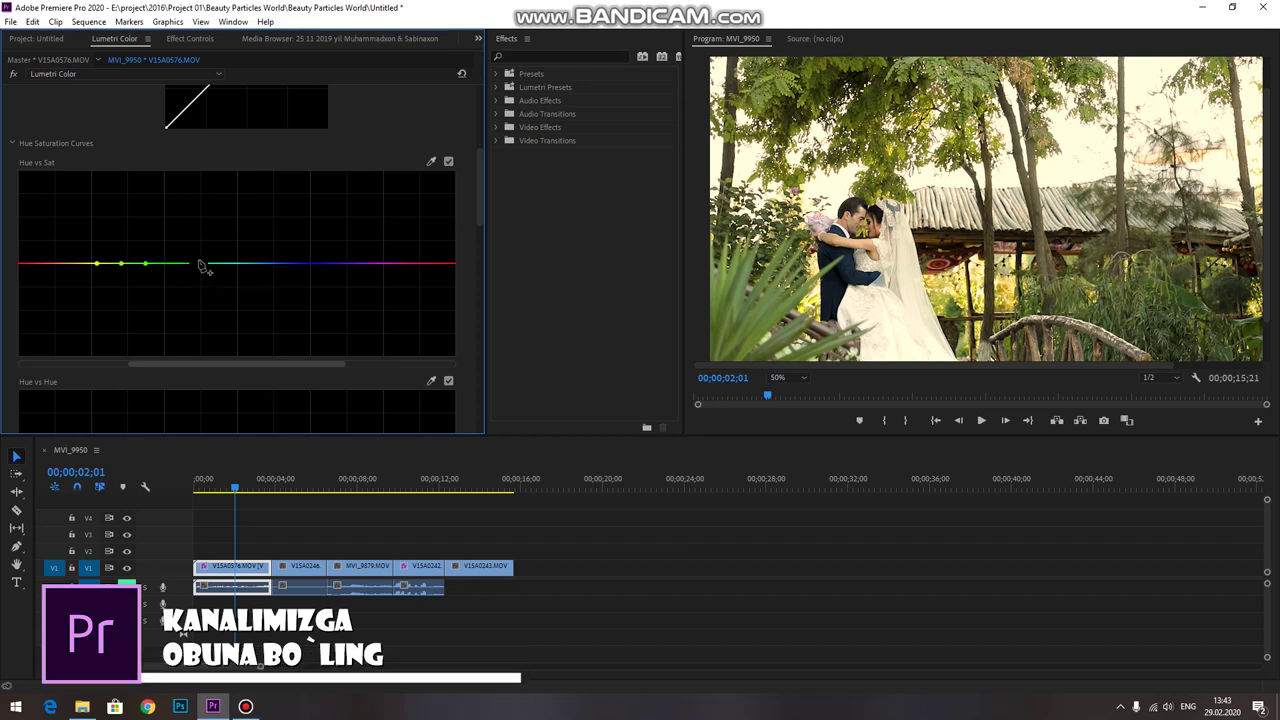
Pull the yellow-green Hue vs Sat points down into a flat desaturated notch
{"action": "left_click", "coordinate": [207, 263]}
{"action": "left_click", "coordinate": [97, 263]}
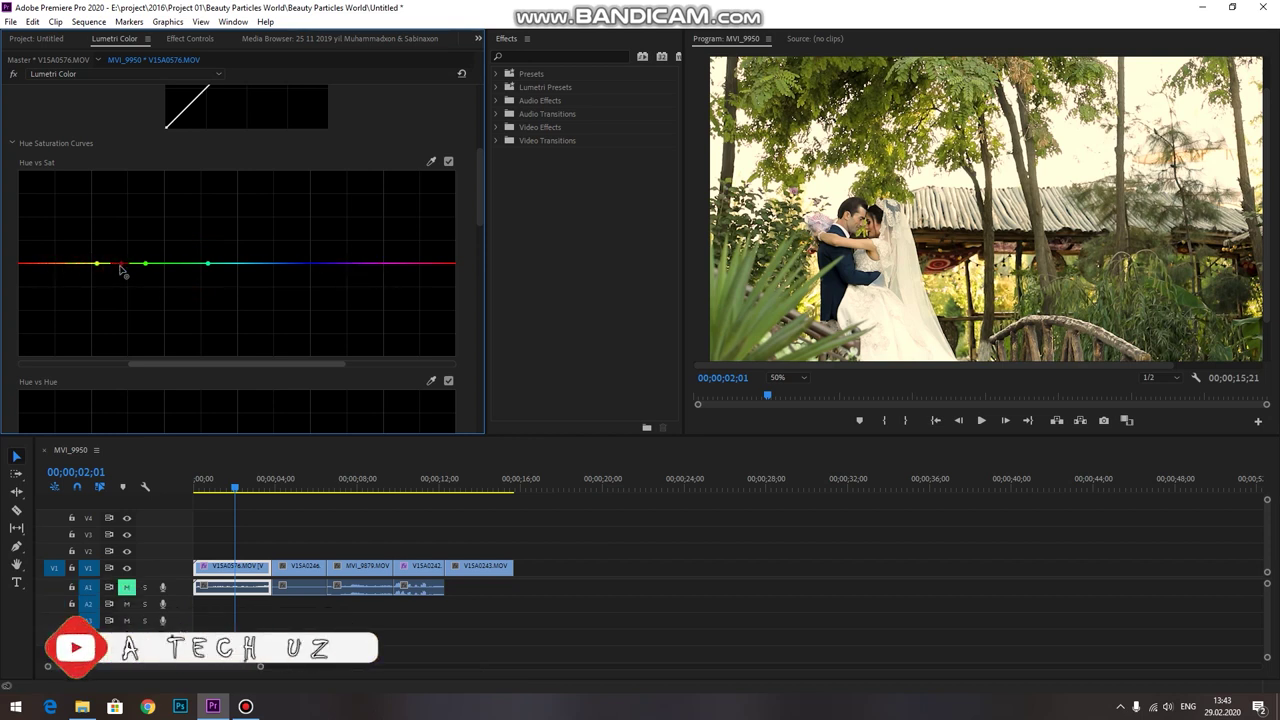
{"action": "left_click_drag", "start_coordinate": [121, 264], "coordinate": [98, 323]}
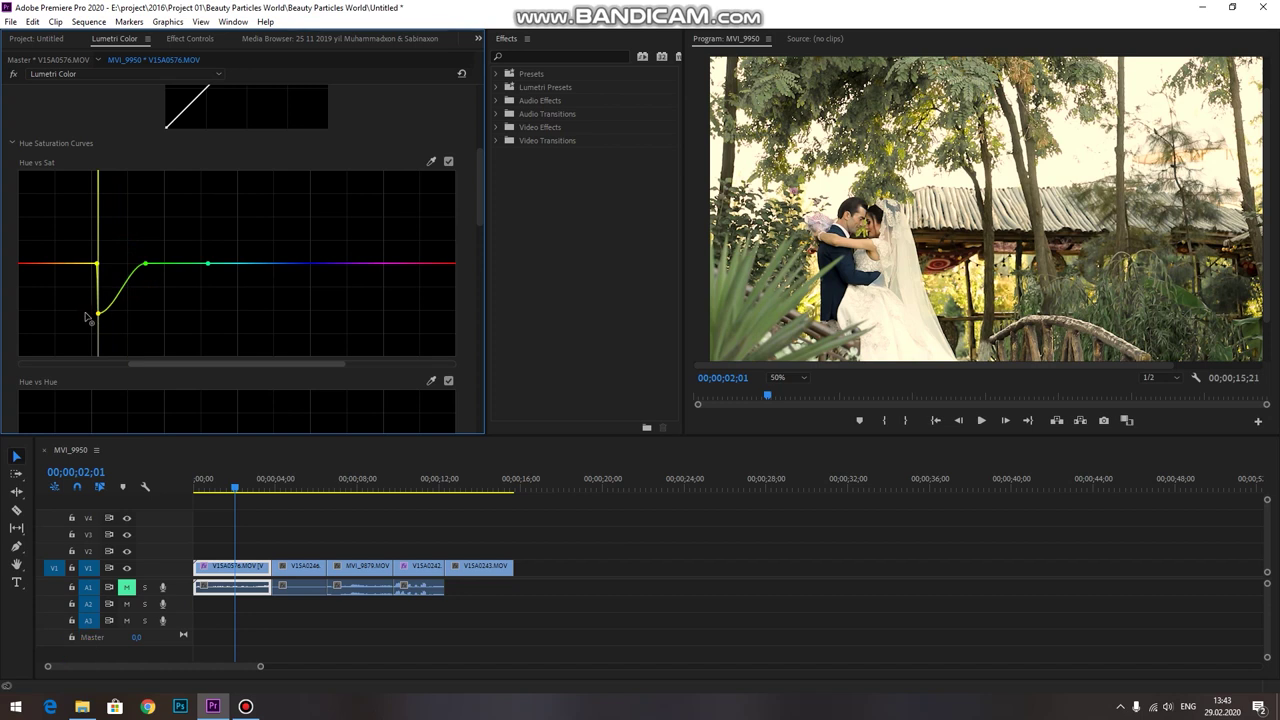
{"action": "left_click_drag", "start_coordinate": [146, 263], "coordinate": [172, 347]}
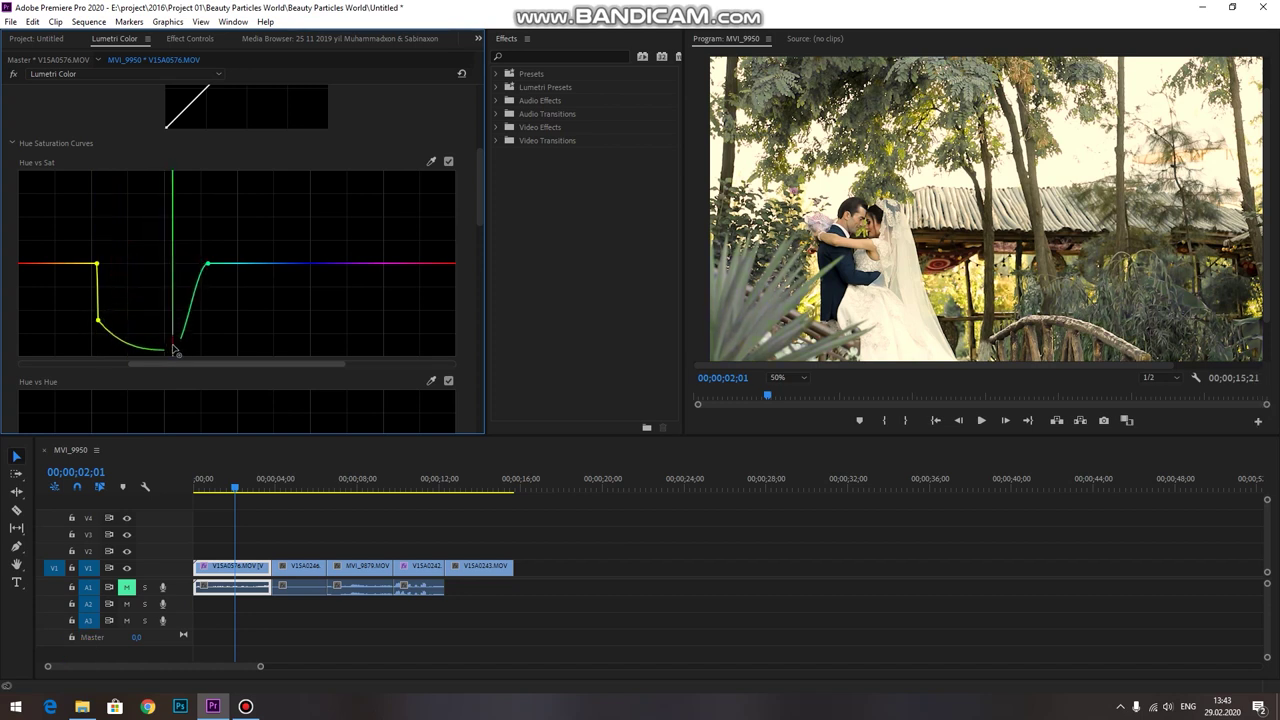
{"action": "left_click_drag", "start_coordinate": [100, 327], "coordinate": [100, 316]}
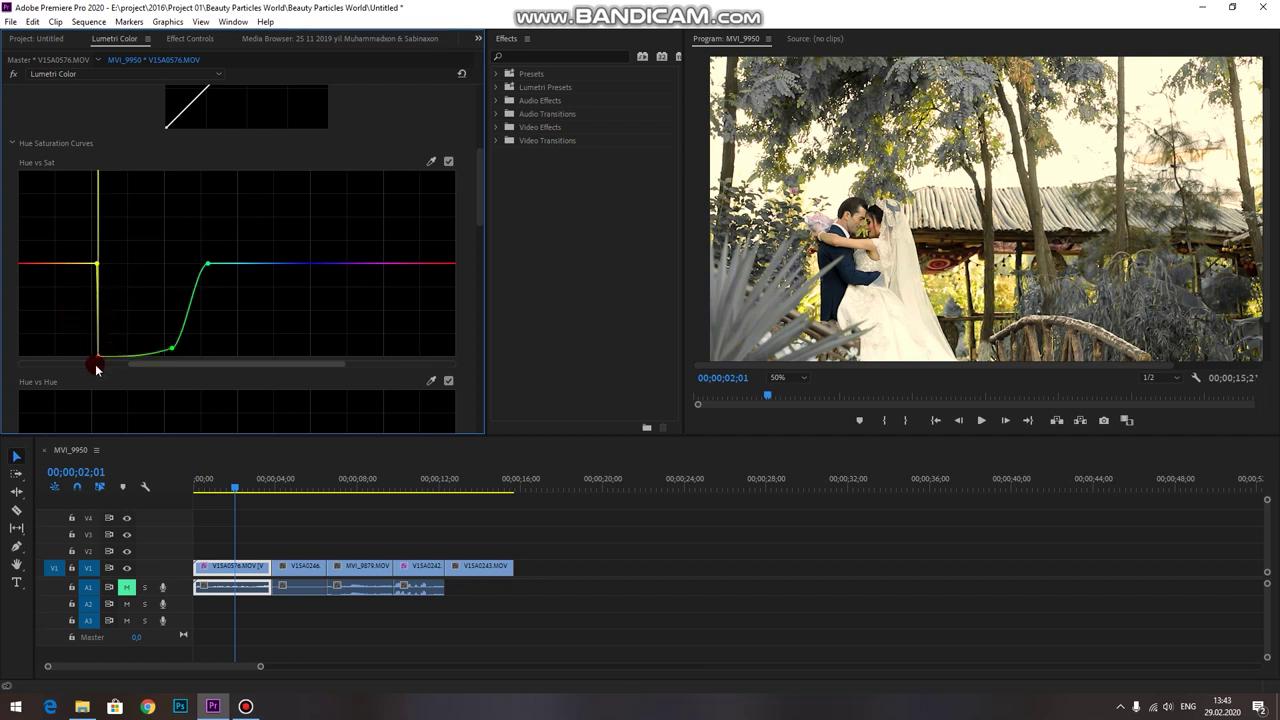
{"action": "left_click_drag", "start_coordinate": [172, 347], "coordinate": [209, 317]}
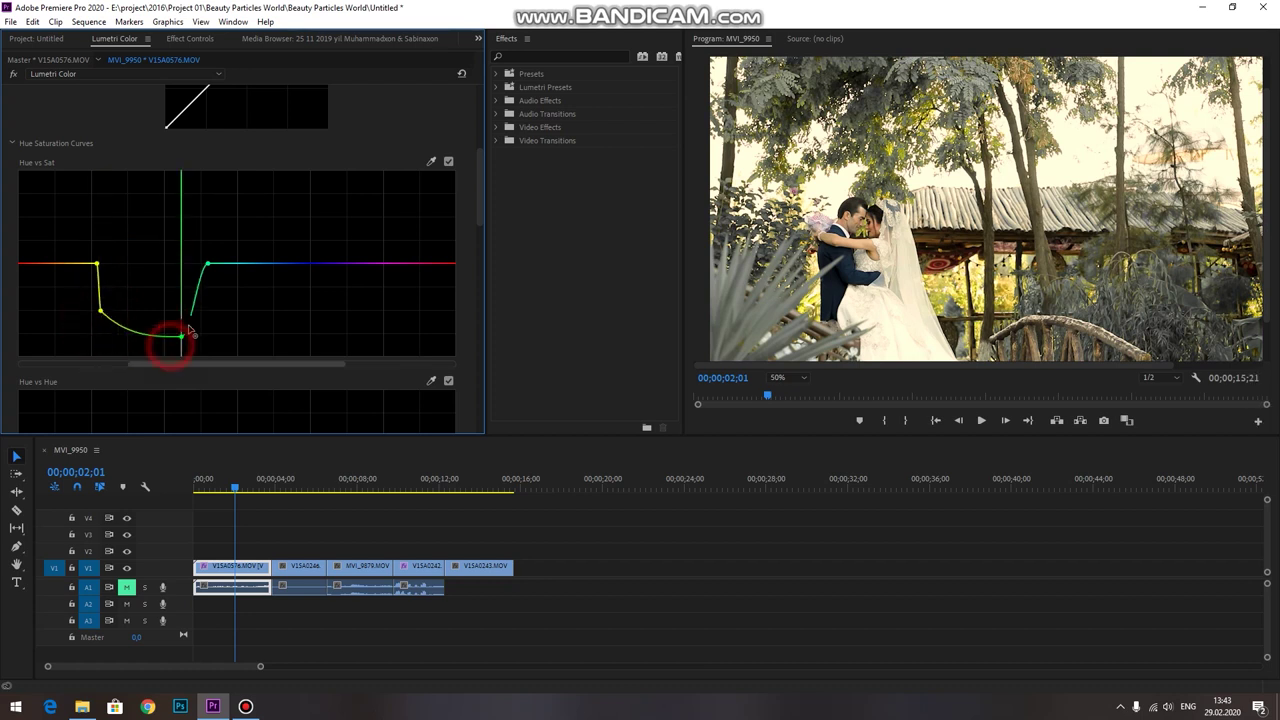
{"action": "left_click", "coordinate": [207, 310]}
Extend the notch's left edge toward orange, smooth its slope, and fit the preview again
{"action": "left_click_drag", "start_coordinate": [98, 265], "coordinate": [88, 264]}
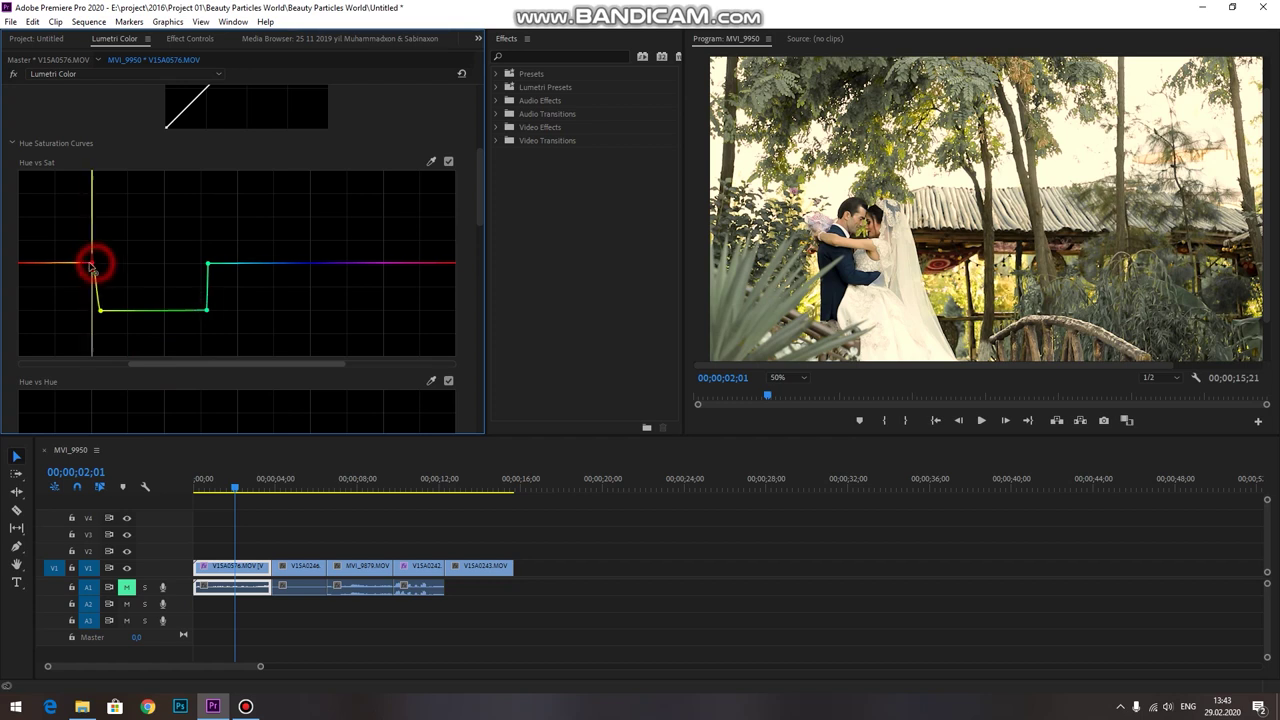
{"action": "left_click_drag", "start_coordinate": [99, 311], "coordinate": [74, 314]}
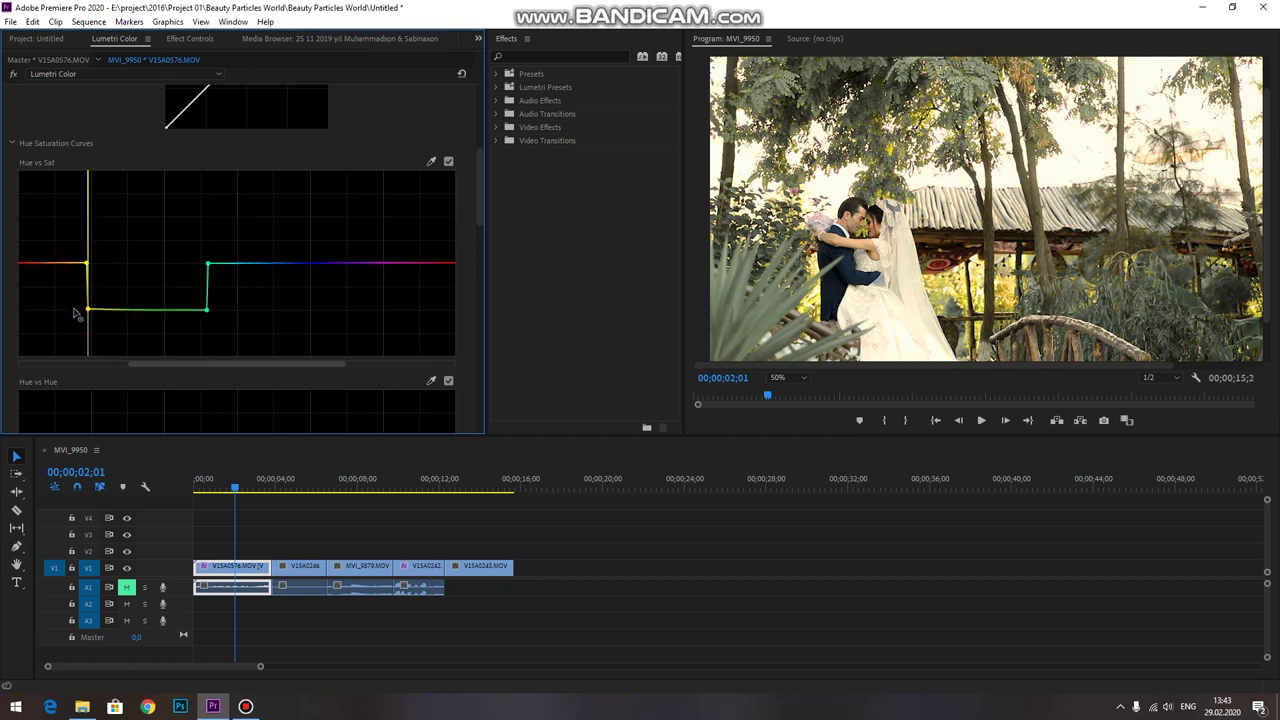
{"action": "left_click_drag", "start_coordinate": [71, 264], "coordinate": [43, 266]}
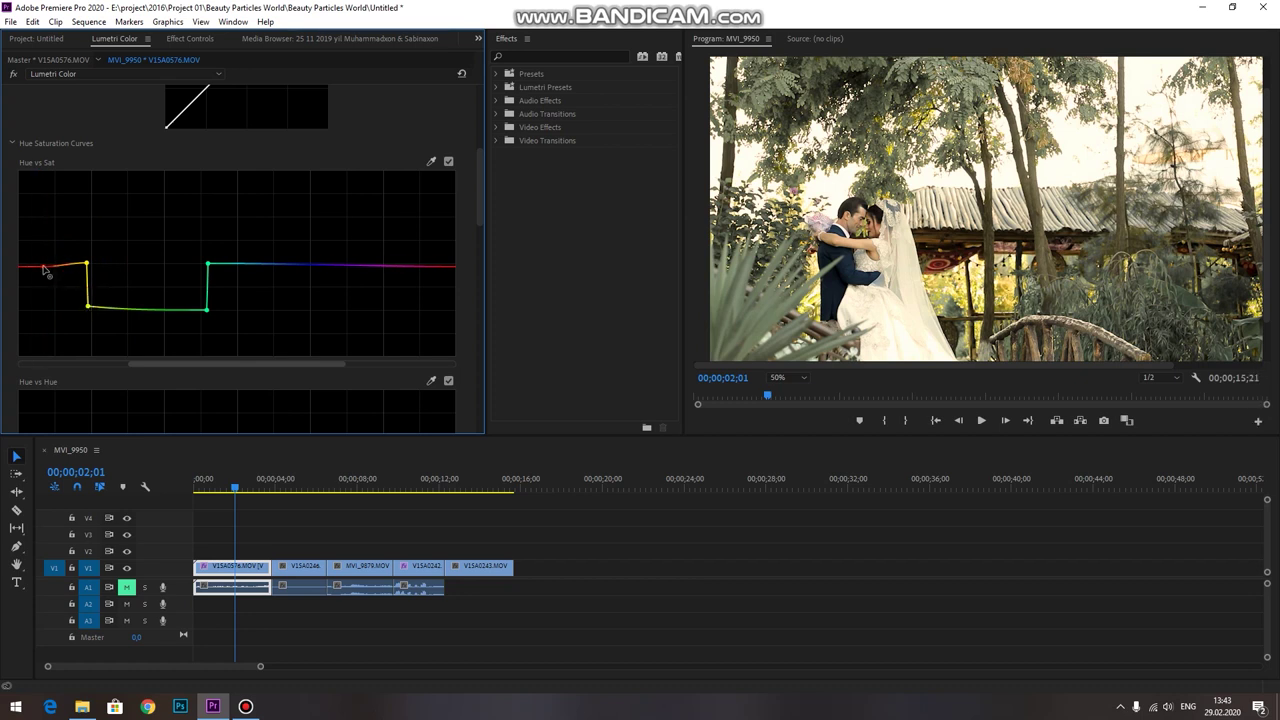
{"action": "mouse_move", "coordinate": [87, 264]}
{"action": "left_mouse_down"}
{"action": "mouse_move", "coordinate": [55, 265]}
{"action": "mouse_move", "coordinate": [46, 313]}
{"action": "left_mouse_up"}
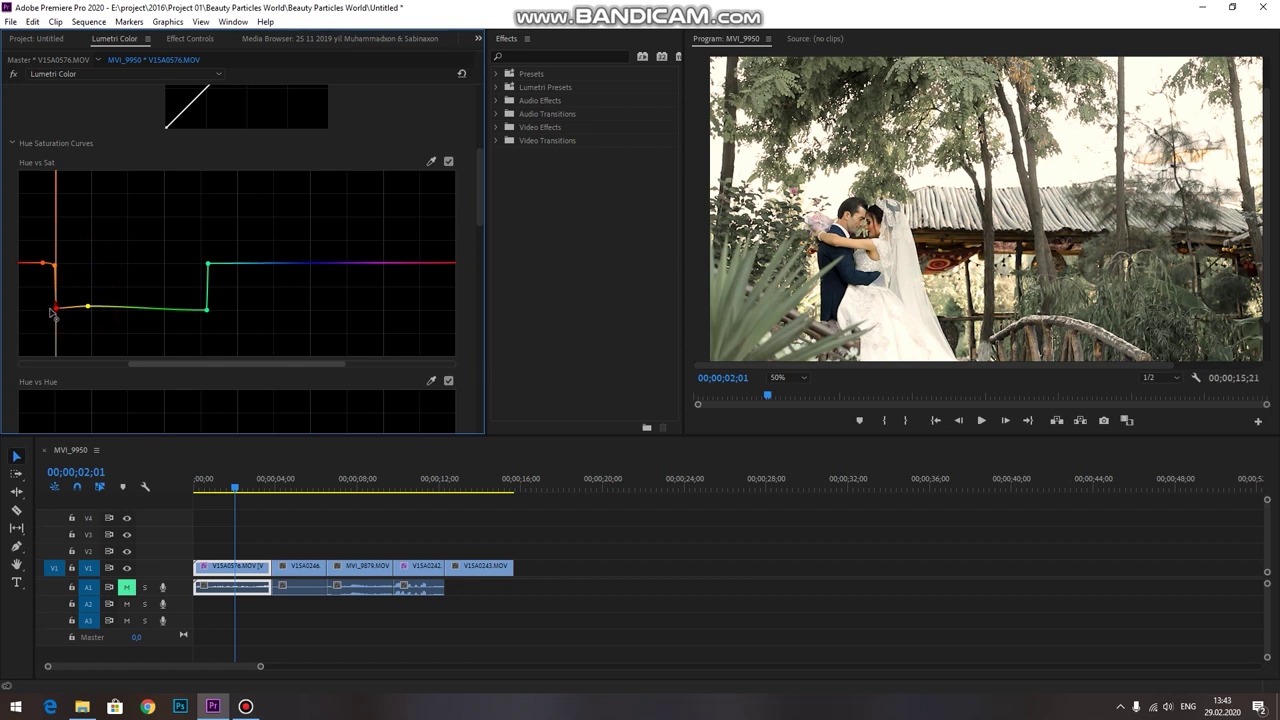
{"action": "left_click", "coordinate": [88, 308]}
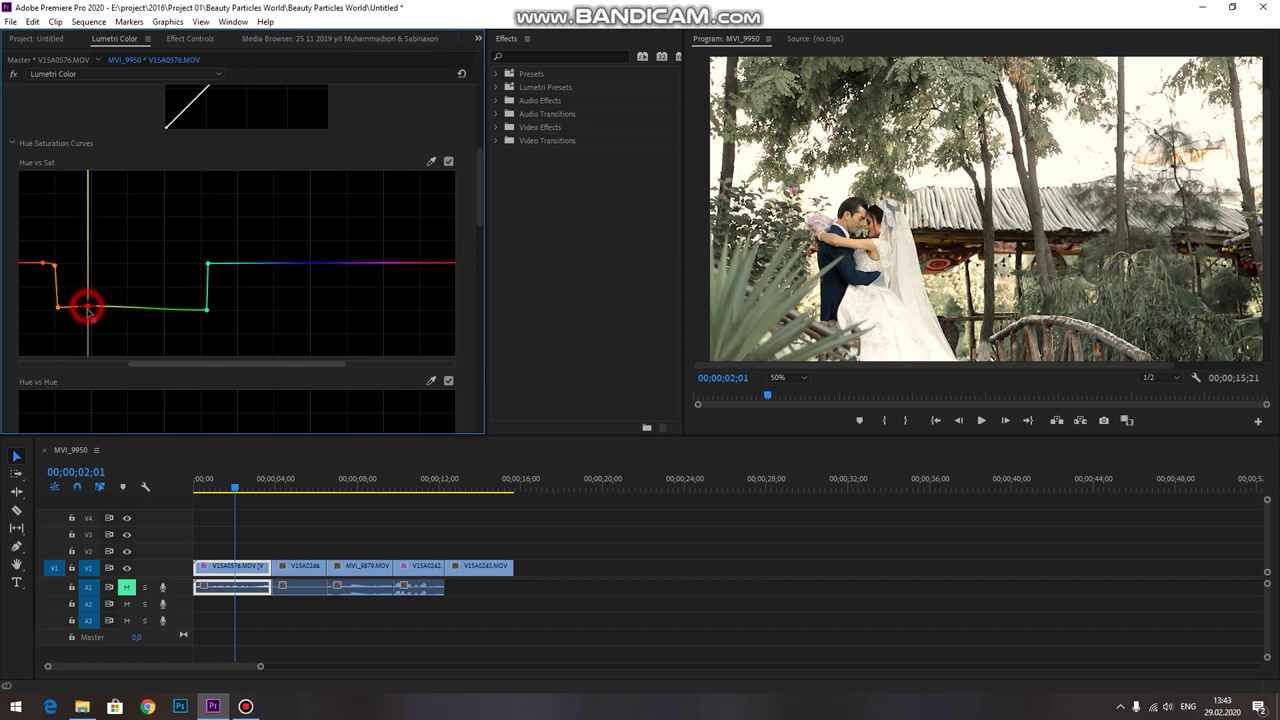
{"action": "scroll", "coordinate": [137, 255], "scroll_direction": "down", "scroll_amount": 1}
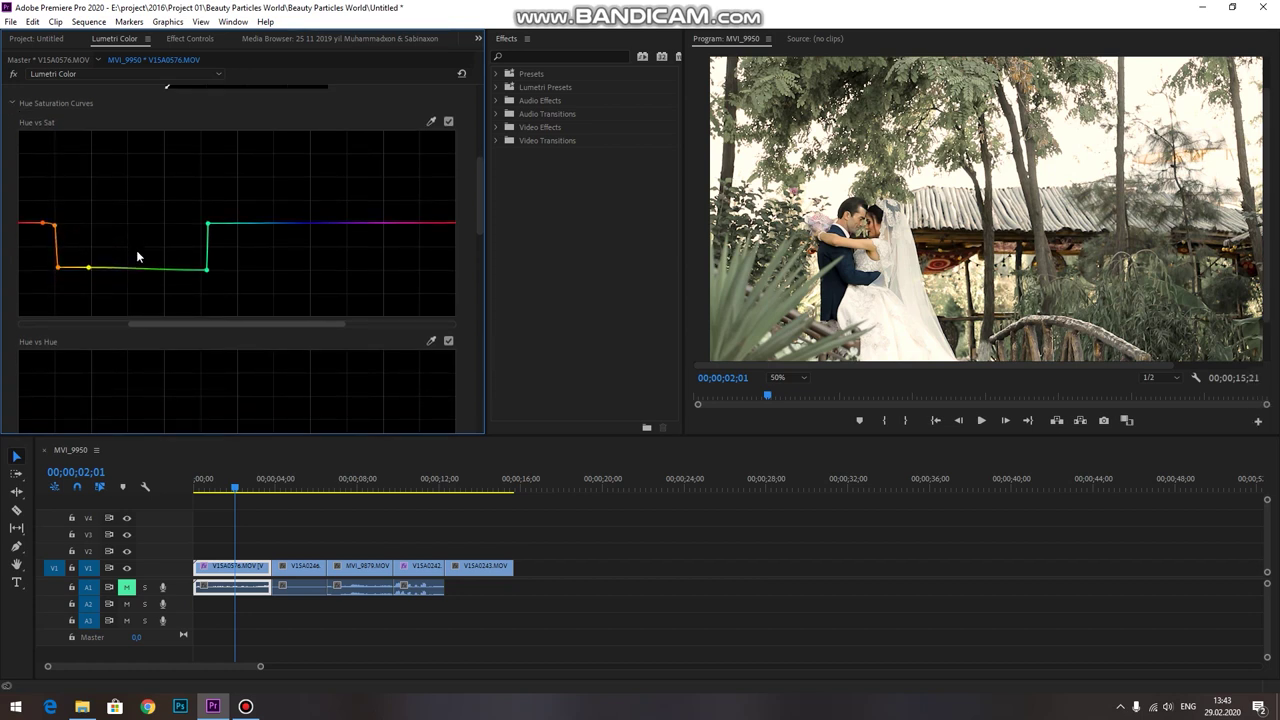
{"action": "left_click", "coordinate": [790, 377]}
{"action": "left_click", "coordinate": [779, 387]}
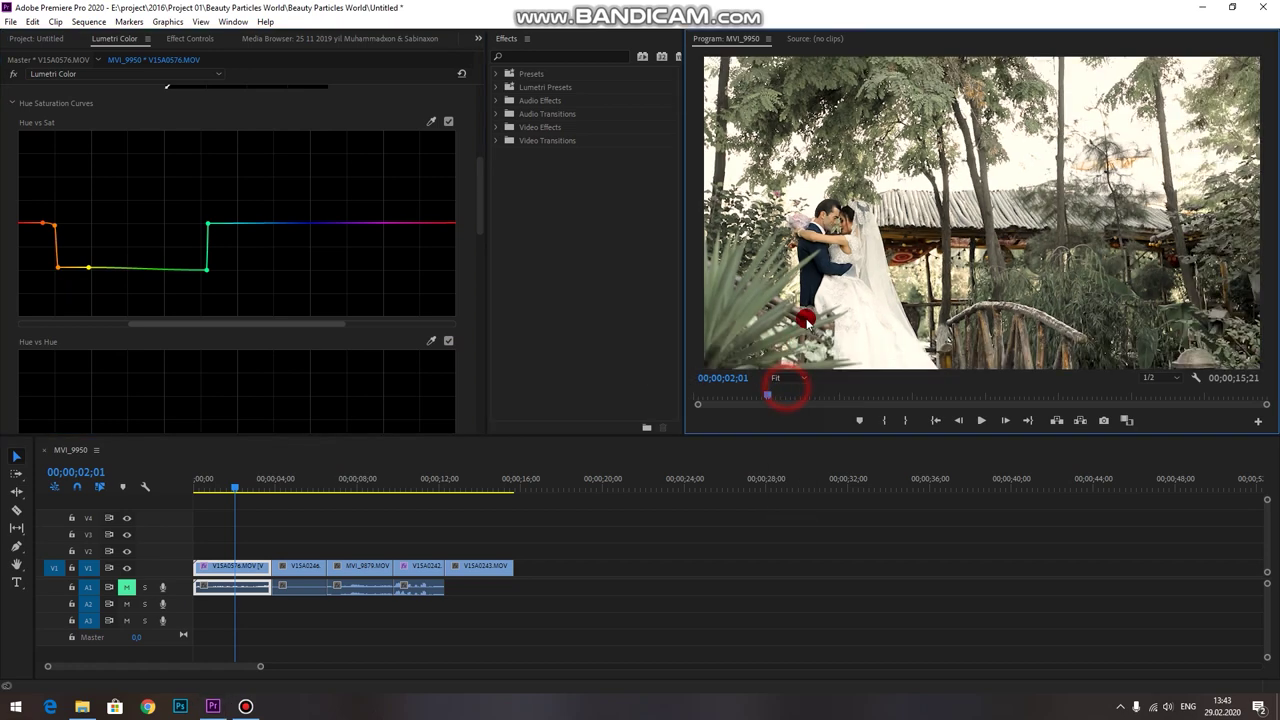
Sample the couple with the Hue vs Sat eyedropper and raise the red hues' saturation
{"action": "left_click", "coordinate": [795, 187]}
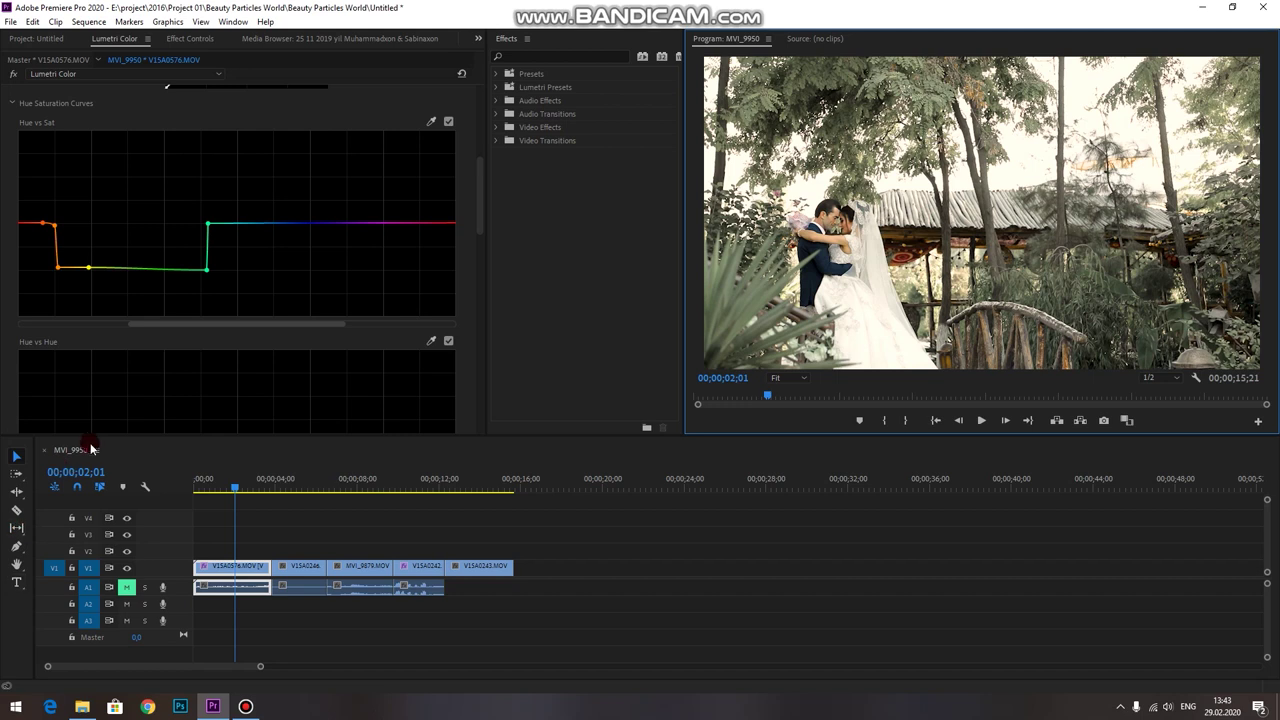
{"action": "scroll", "coordinate": [405, 205], "scroll_direction": "up", "scroll_amount": 1}
{"action": "left_click_drag", "start_coordinate": [432, 162], "coordinate": [833, 215]}
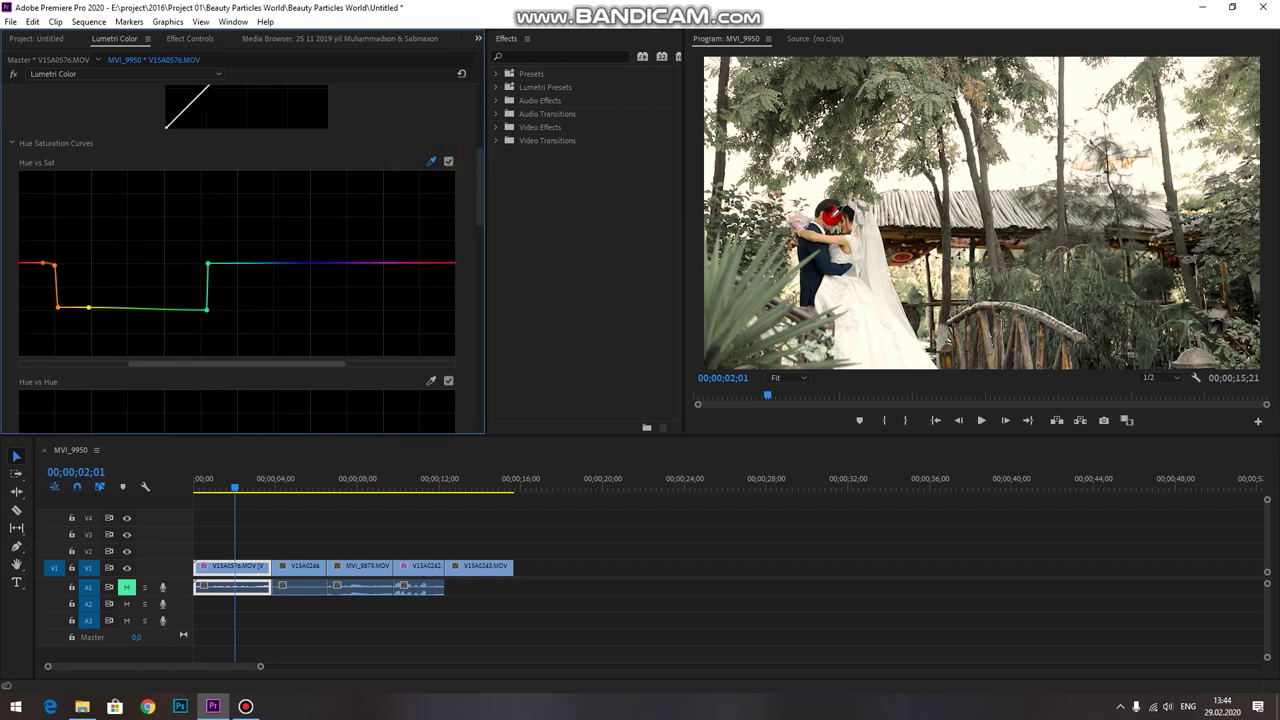
{"action": "mouse_move", "coordinate": [206, 363]}
{"action": "left_mouse_down"}
{"action": "mouse_move", "coordinate": [170, 368]}
{"action": "mouse_move", "coordinate": [420, 362]}
{"action": "left_mouse_up"}
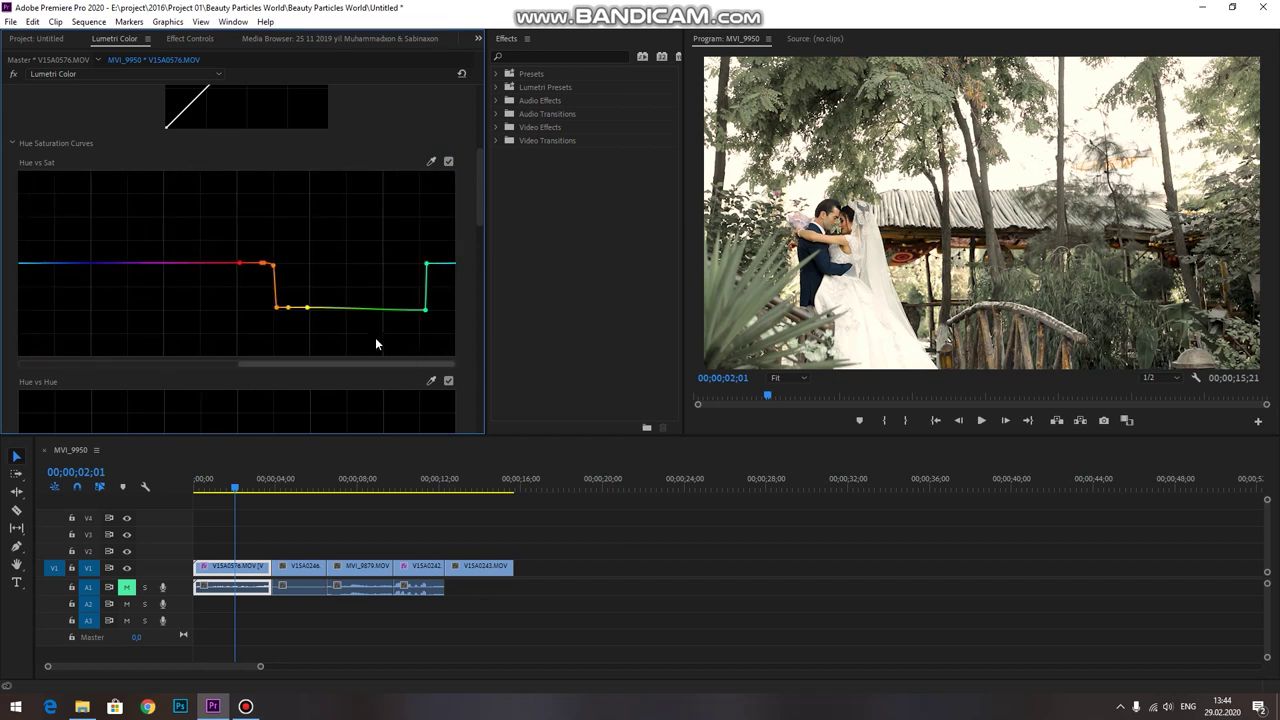
{"action": "mouse_move", "coordinate": [258, 265]}
{"action": "left_mouse_down"}
{"action": "mouse_move", "coordinate": [230, 240]}
{"action": "mouse_move", "coordinate": [245, 249]}
{"action": "left_mouse_up"}
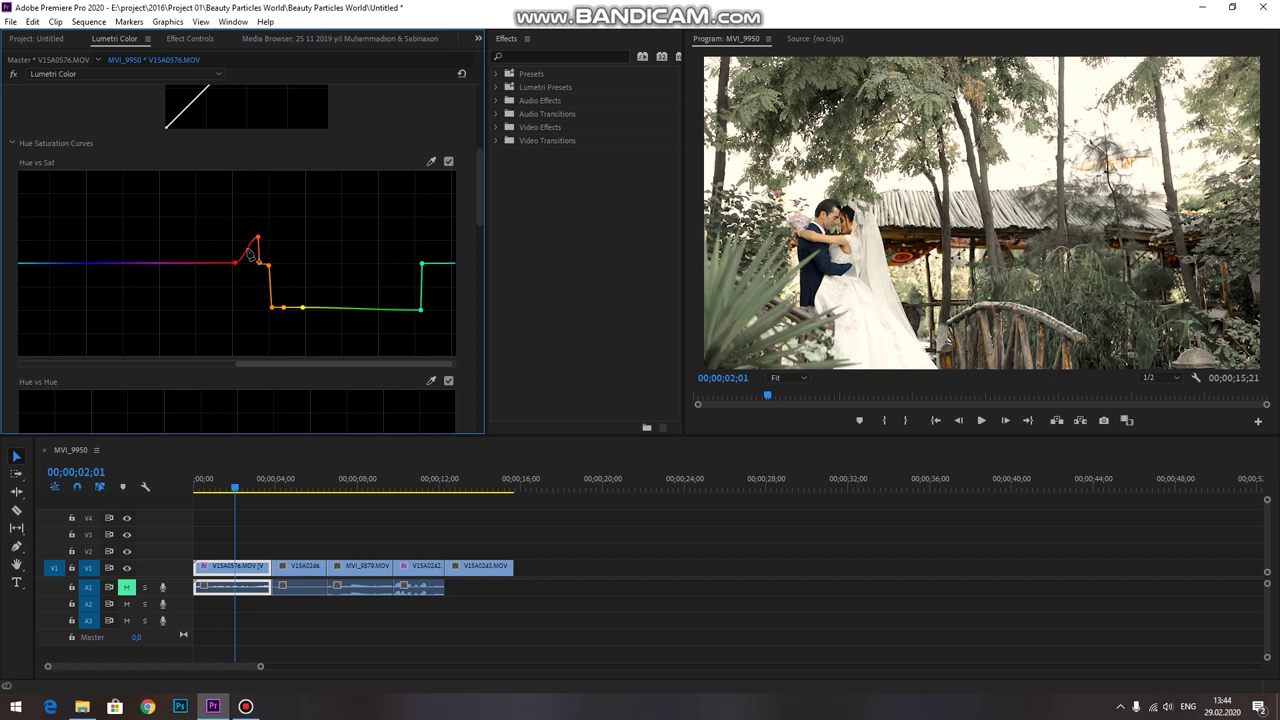
Undo an accidental curve reset and fine-tune the red saturation peak
{"action": "double_click", "coordinate": [236, 240]}
{"action": "key", "text": "ctrl+z"}
{"action": "left_click", "coordinate": [255, 240]}
{"action": "mouse_move", "coordinate": [254, 241]}
{"action": "left_mouse_down"}
{"action": "mouse_move", "coordinate": [236, 231]}
{"action": "mouse_move", "coordinate": [266, 236]}
{"action": "left_mouse_up"}
{"action": "left_click_drag", "start_coordinate": [236, 232], "coordinate": [268, 241]}
{"action": "scroll", "coordinate": [328, 228], "scroll_direction": "down", "scroll_amount": 1}
Try a single Hue vs Hue point shift, then reset the curve flat
{"action": "scroll", "coordinate": [333, 216], "scroll_direction": "down", "scroll_amount": 1}
{"action": "scroll", "coordinate": [334, 214], "scroll_direction": "down", "scroll_amount": 1}
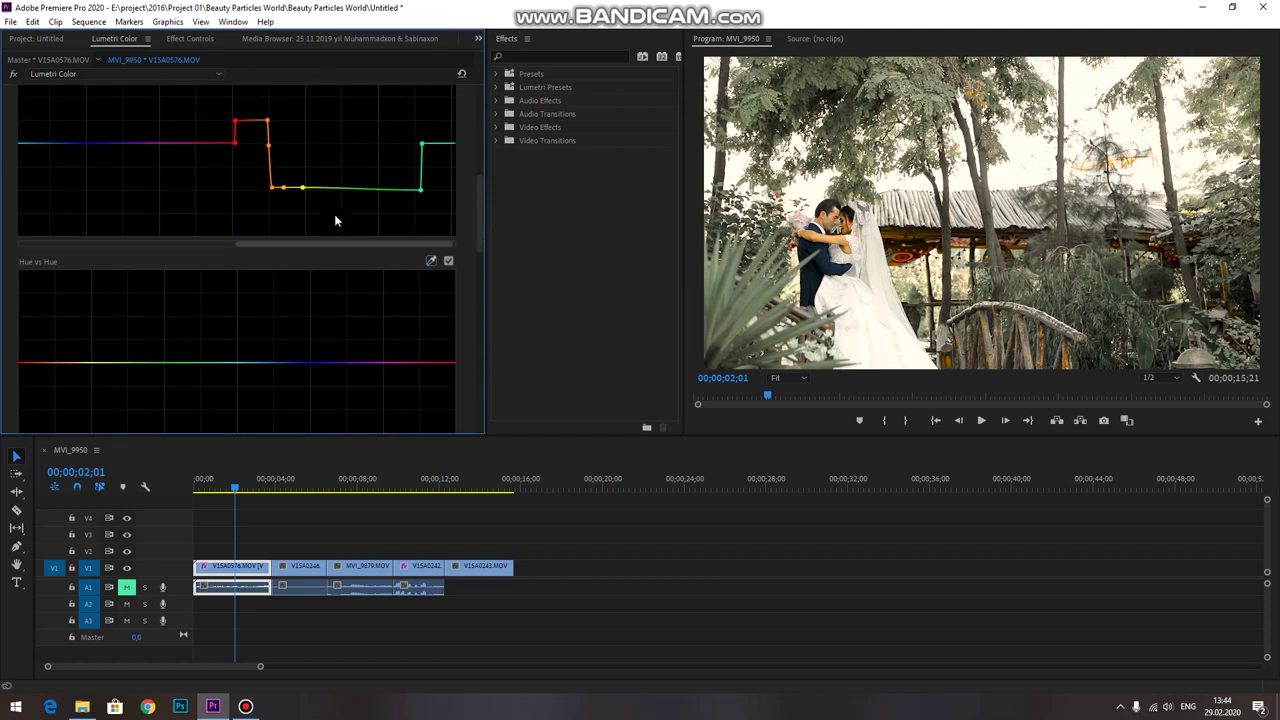
{"action": "scroll", "coordinate": [334, 214], "scroll_direction": "down", "scroll_amount": 2}
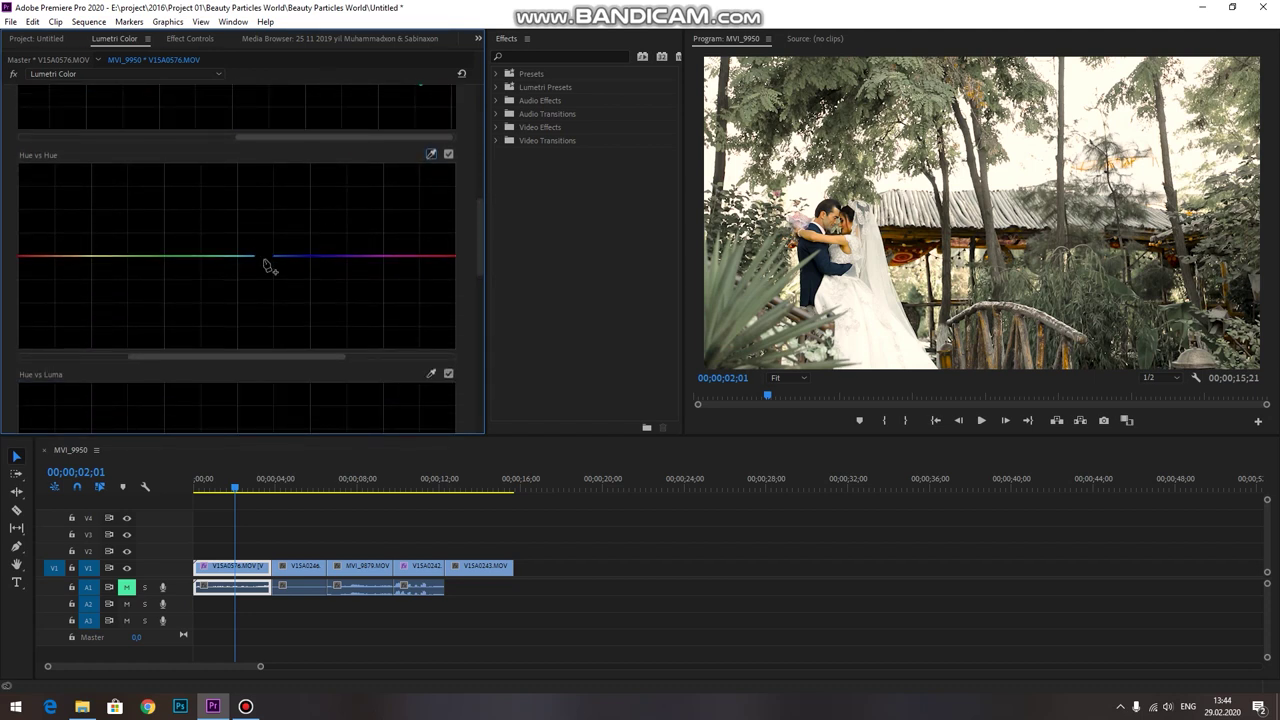
{"action": "left_click_drag", "start_coordinate": [265, 259], "coordinate": [268, 252]}
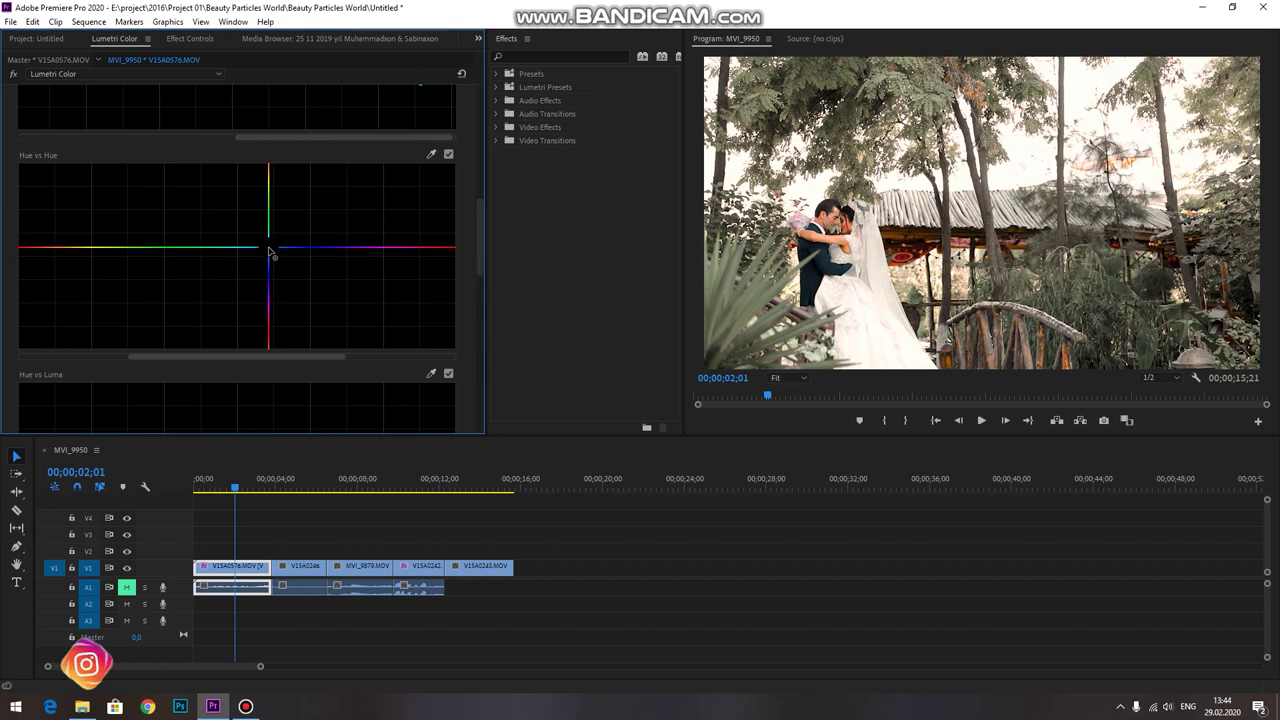
{"action": "double_click", "coordinate": [269, 254]}
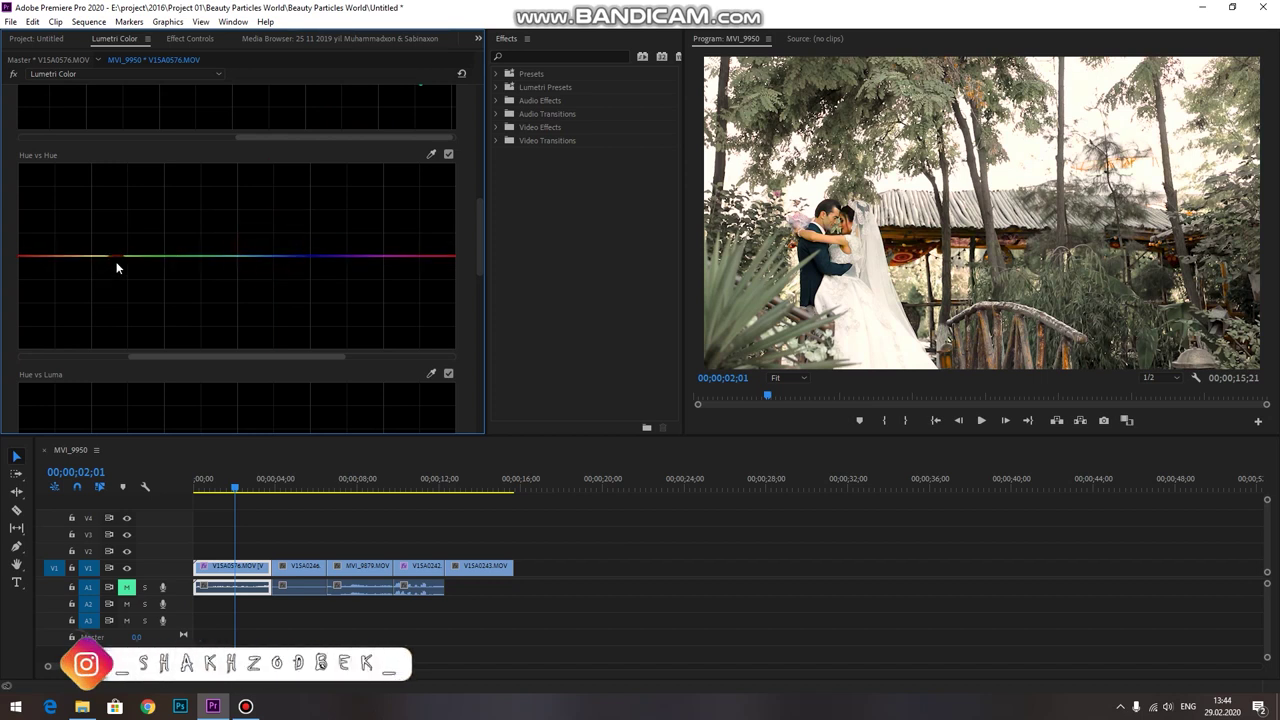
Sample a preview colour and shape Hue vs Hue points into a dip and a peak
{"action": "left_click", "coordinate": [428, 156]}
{"action": "left_click", "coordinate": [715, 284]}
{"action": "left_click", "coordinate": [197, 256]}
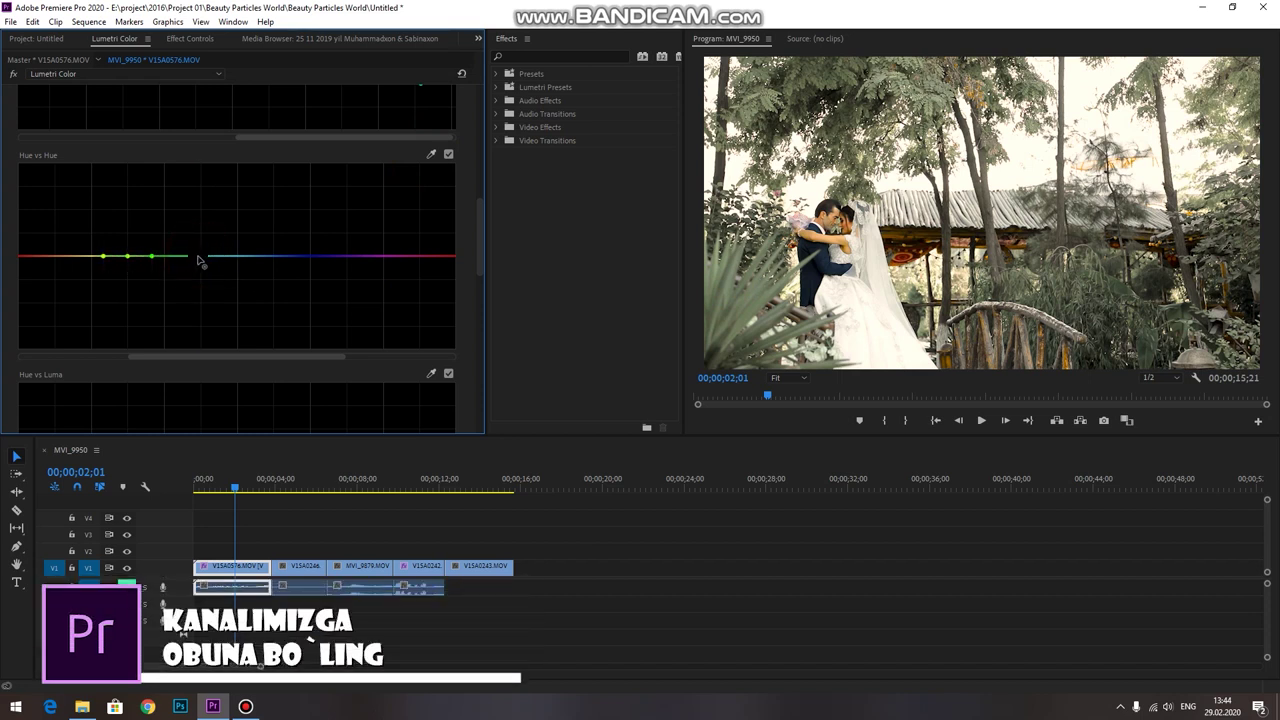
{"action": "left_click_drag", "start_coordinate": [207, 256], "coordinate": [219, 257]}
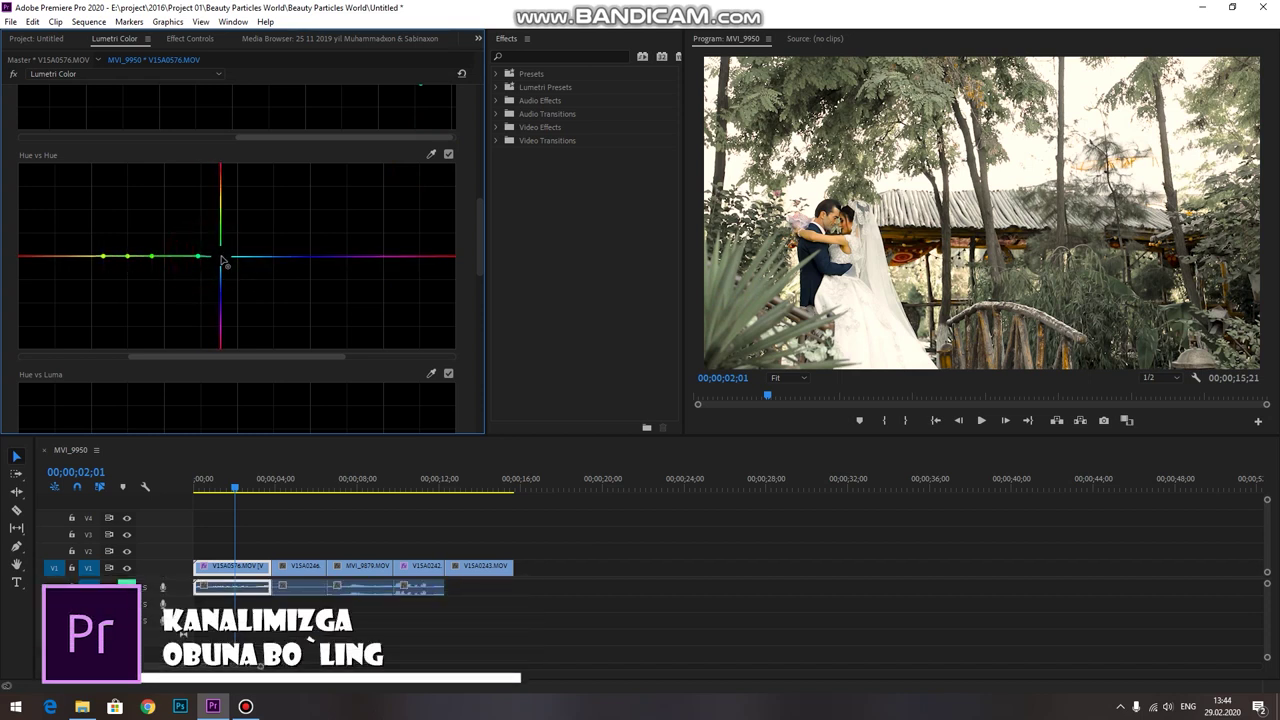
{"action": "left_click", "coordinate": [75, 257]}
{"action": "left_click_drag", "start_coordinate": [87, 256], "coordinate": [58, 370]}
{"action": "mouse_move", "coordinate": [71, 284]}
{"action": "left_mouse_down"}
{"action": "mouse_move", "coordinate": [67, 210]}
{"action": "mouse_move", "coordinate": [68, 305]}
{"action": "left_mouse_up"}
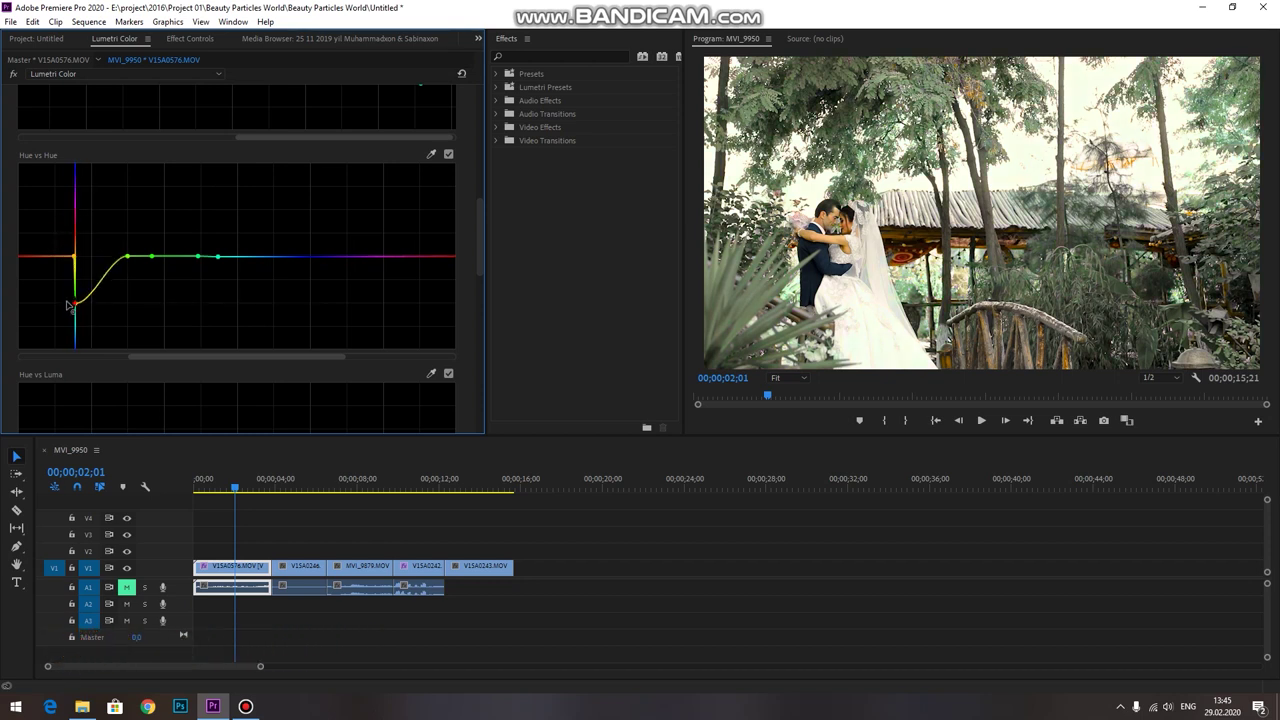
Rework the Hue vs Hue dip and peak points, then flatten the curve again
{"action": "mouse_move", "coordinate": [124, 264]}
{"action": "left_mouse_down"}
{"action": "mouse_move", "coordinate": [127, 293]}
{"action": "mouse_move", "coordinate": [207, 300]}
{"action": "left_mouse_up"}
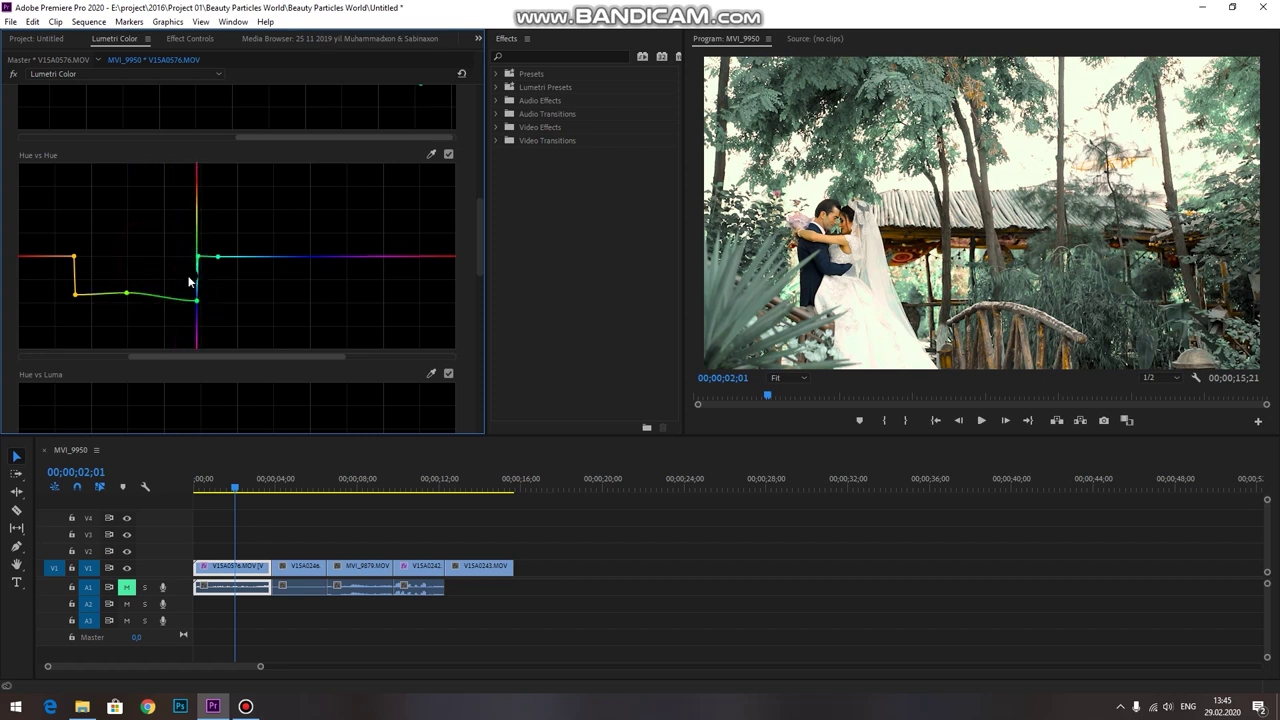
{"action": "left_click_drag", "start_coordinate": [199, 302], "coordinate": [196, 178]}
{"action": "left_click_drag", "start_coordinate": [128, 296], "coordinate": [88, 190]}
{"action": "mouse_move", "coordinate": [104, 194]}
{"action": "left_mouse_down"}
{"action": "mouse_move", "coordinate": [129, 268]}
{"action": "mouse_move", "coordinate": [87, 258]}
{"action": "mouse_move", "coordinate": [84, 197]}
{"action": "mouse_move", "coordinate": [124, 133]}
{"action": "mouse_move", "coordinate": [145, 371]}
{"action": "left_mouse_up"}
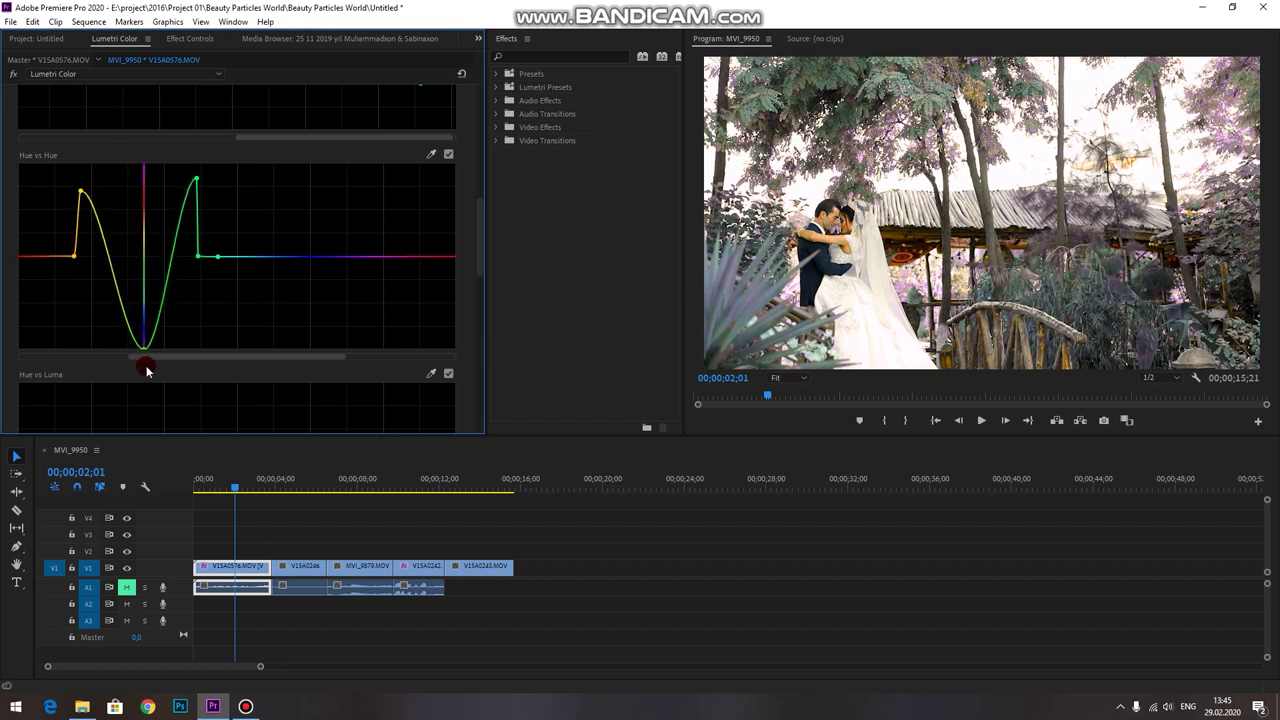
{"action": "mouse_move", "coordinate": [80, 190]}
{"action": "left_mouse_down"}
{"action": "mouse_move", "coordinate": [58, 352]}
{"action": "mouse_move", "coordinate": [87, 266]}
{"action": "left_mouse_up"}
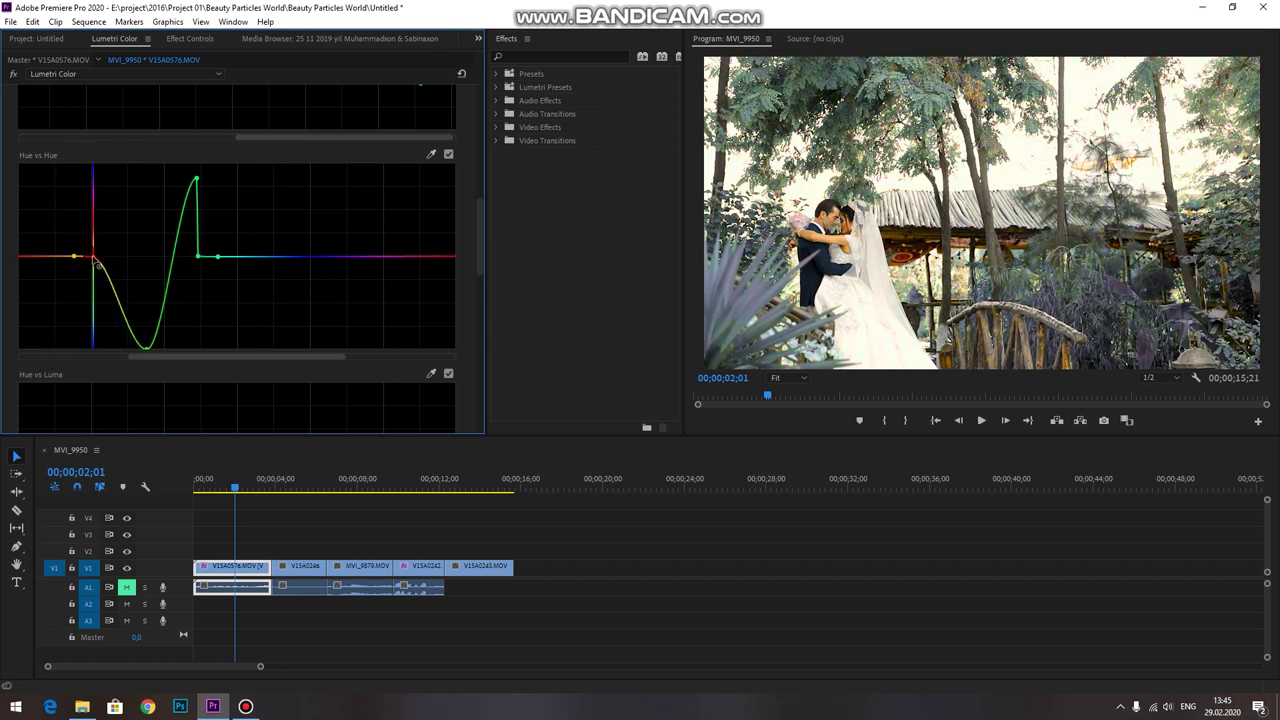
{"action": "double_click", "coordinate": [86, 258]}
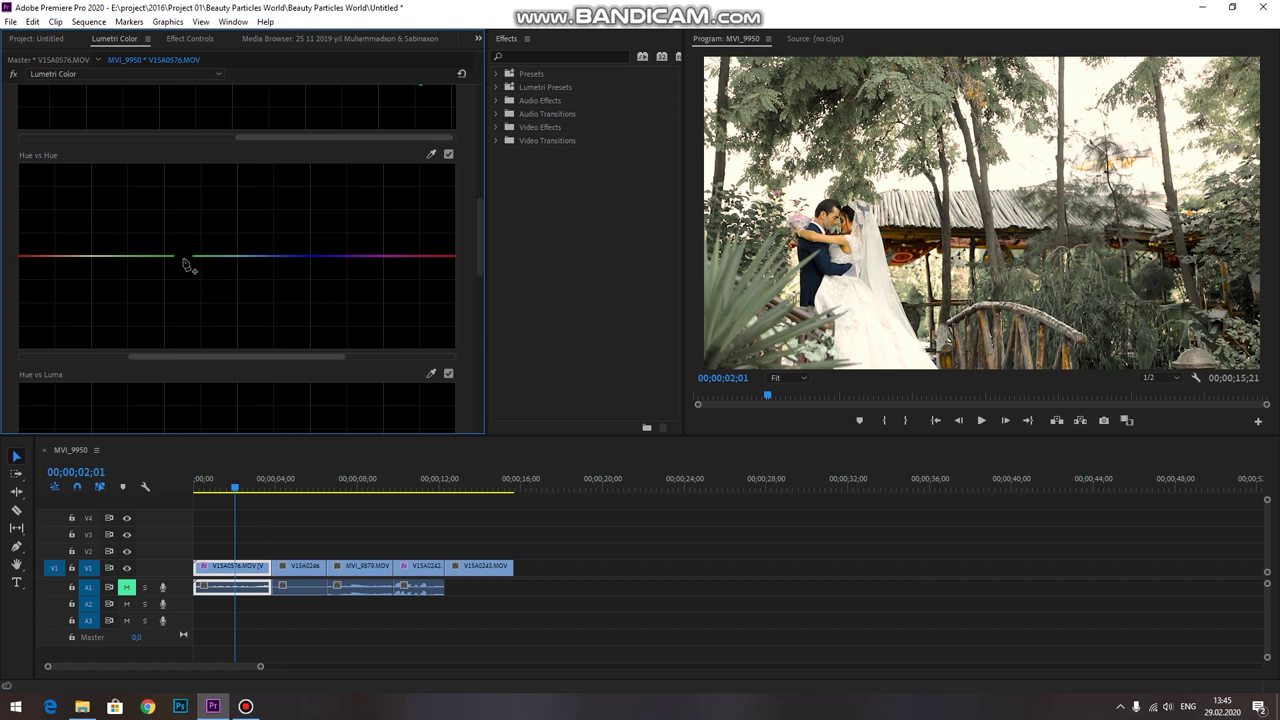
Pull the Hue vs Hue curve sharply down once more and reset it to flat
{"action": "left_click_drag", "start_coordinate": [185, 257], "coordinate": [186, 256]}
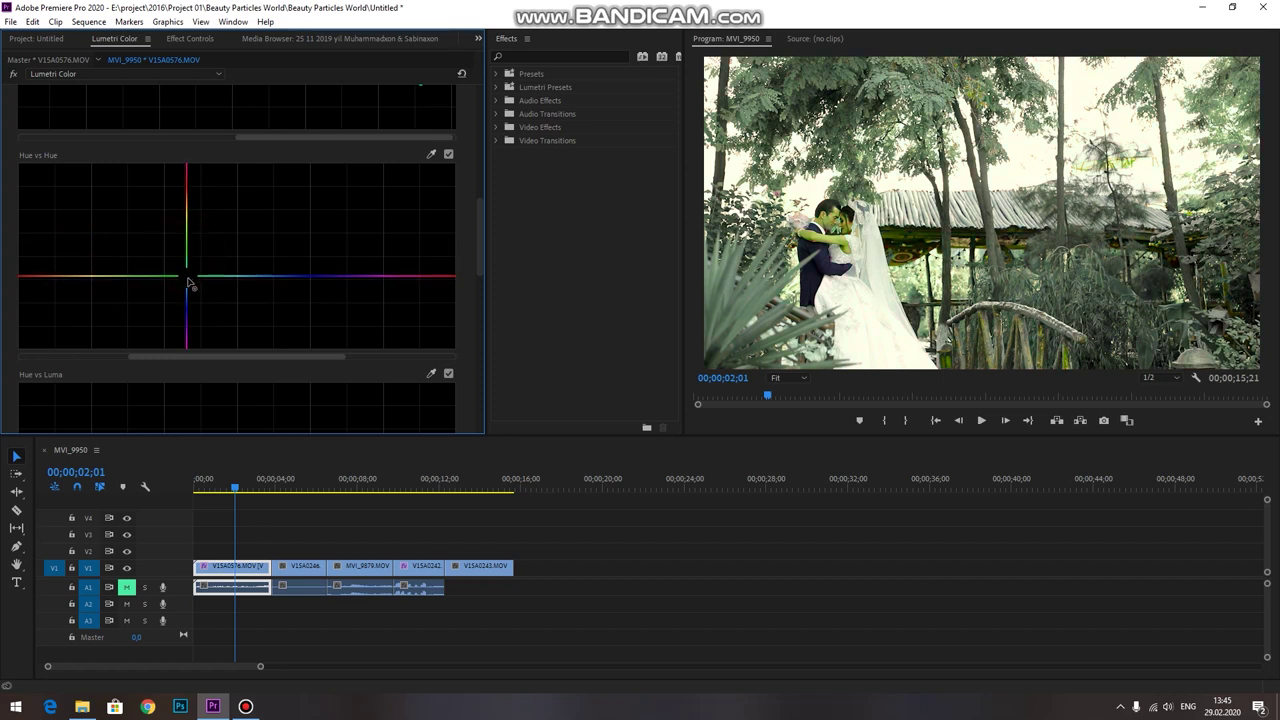
{"action": "mouse_move", "coordinate": [186, 257]}
{"action": "left_mouse_down"}
{"action": "mouse_move", "coordinate": [193, 376]}
{"action": "mouse_move", "coordinate": [217, 244]}
{"action": "left_mouse_up"}
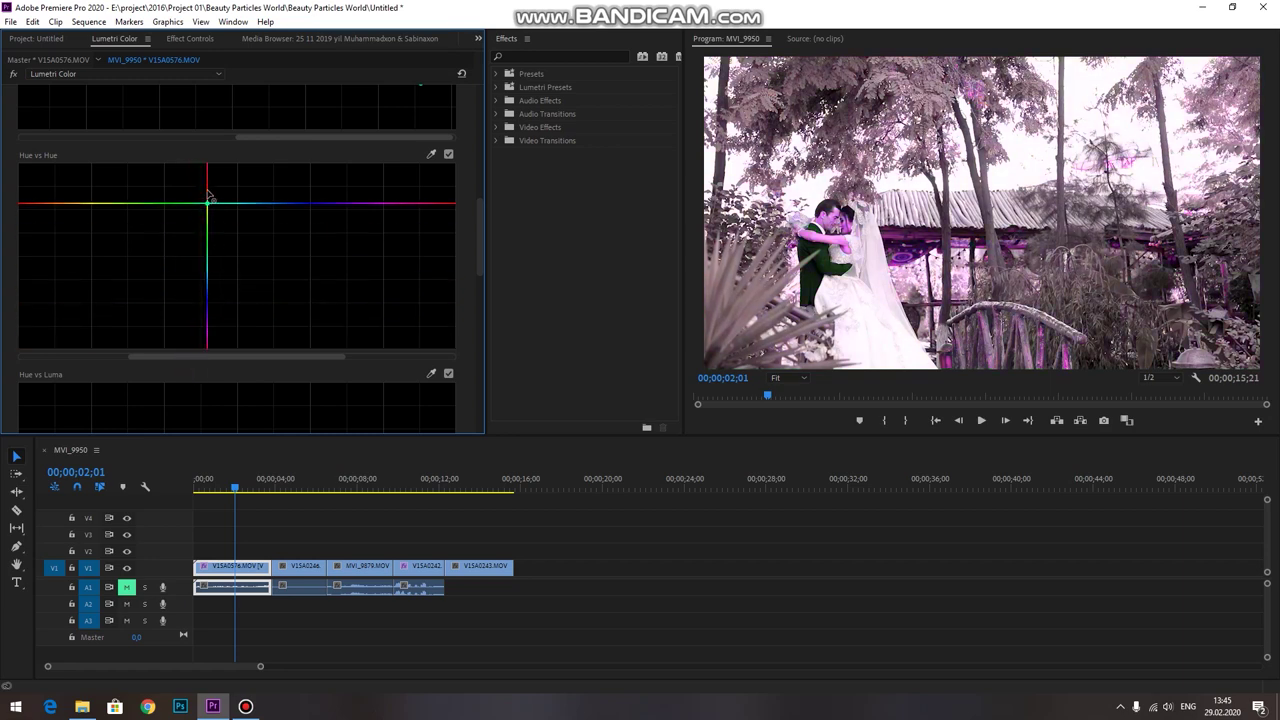
{"action": "double_click", "coordinate": [207, 278]}
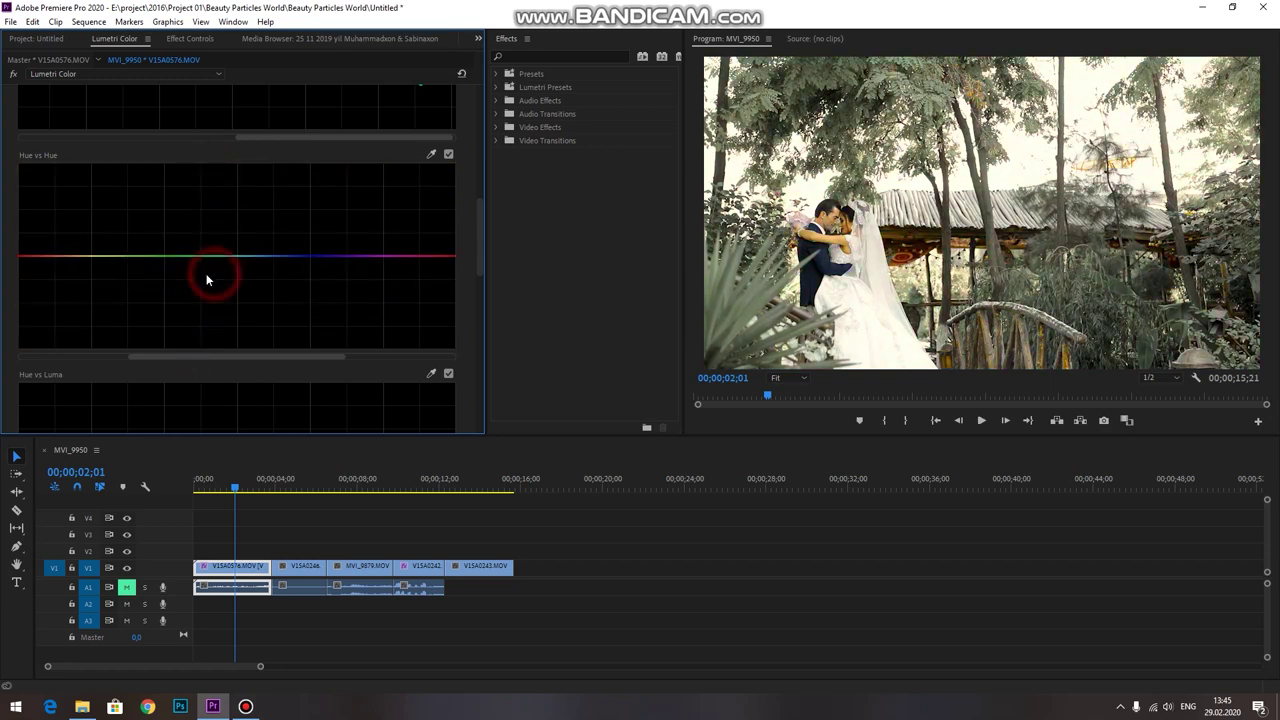
{"action": "scroll", "coordinate": [228, 242], "scroll_direction": "down", "scroll_amount": 2}
Lift a point on the Hue vs Luma curve, then raise a point on Luma vs Sat
{"action": "scroll", "coordinate": [233, 250], "scroll_direction": "down", "scroll_amount": 3}
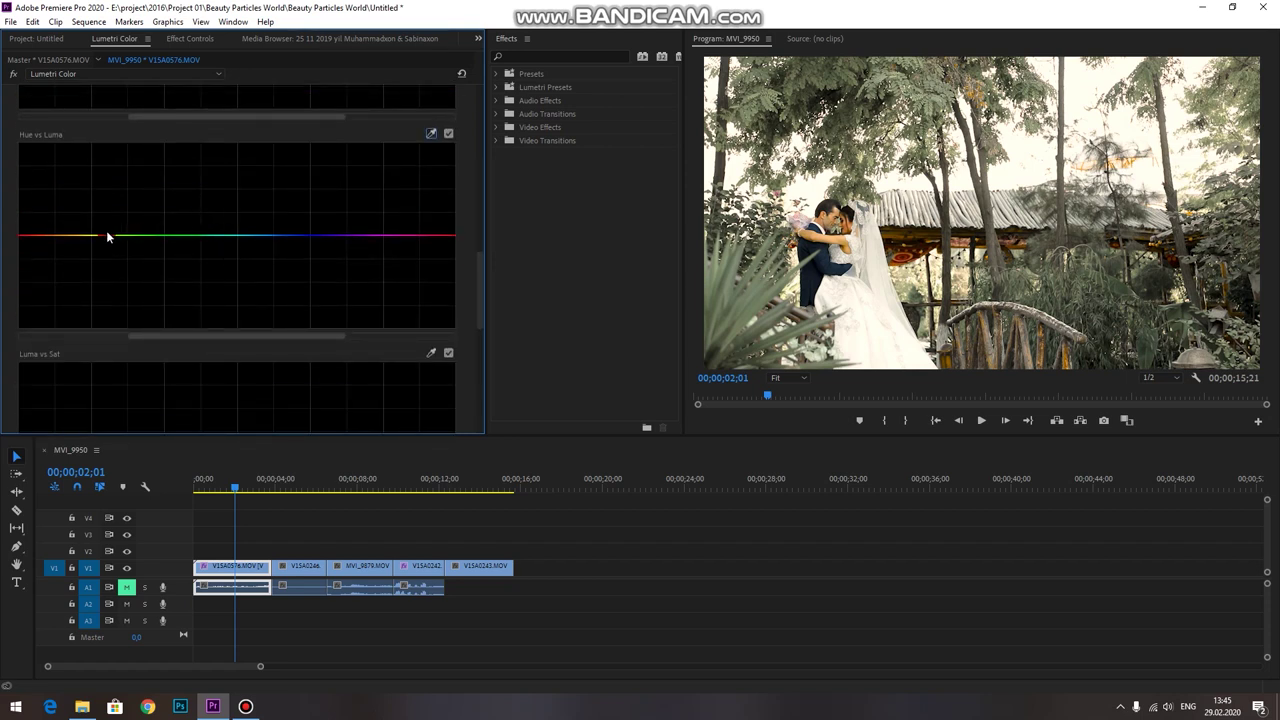
{"action": "left_click_drag", "start_coordinate": [196, 238], "coordinate": [201, 228]}
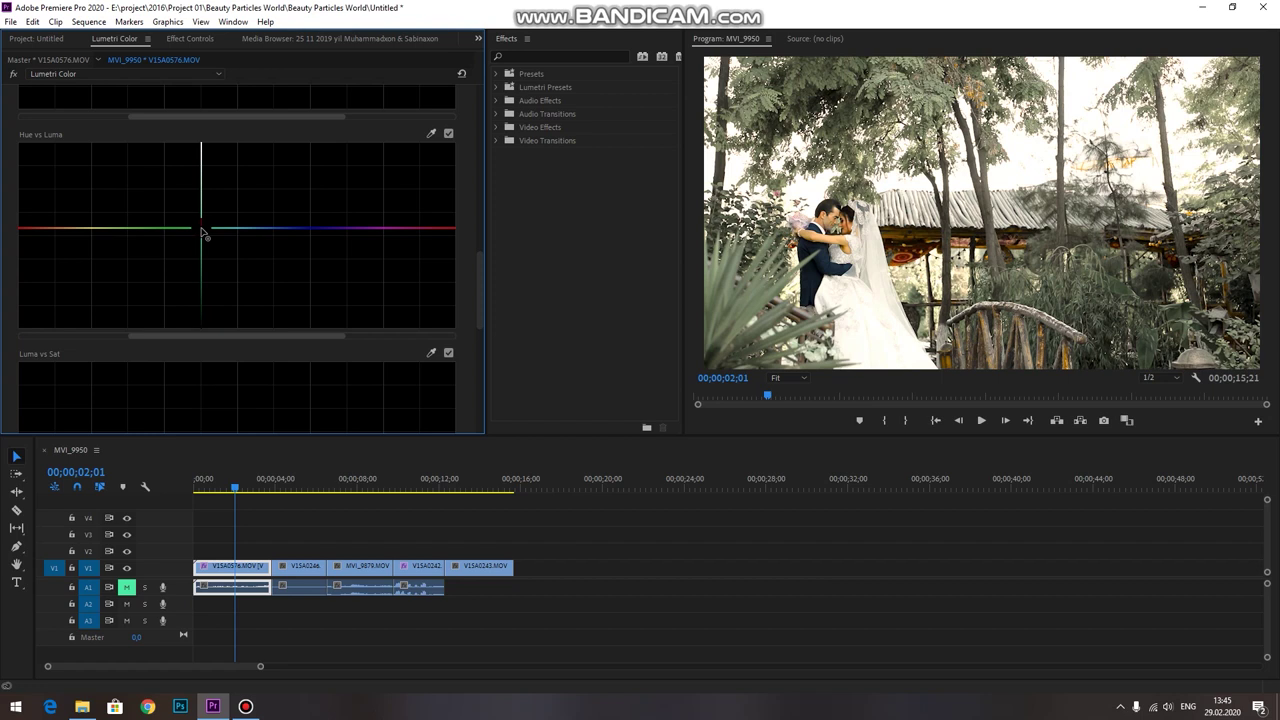
{"action": "scroll", "coordinate": [199, 234], "scroll_direction": "down", "scroll_amount": 2}
{"action": "scroll", "coordinate": [193, 241], "scroll_direction": "down", "scroll_amount": 1}
{"action": "mouse_move", "coordinate": [212, 269]}
{"action": "left_mouse_down"}
{"action": "mouse_move", "coordinate": [216, 226]}
{"action": "mouse_move", "coordinate": [217, 269]}
{"action": "left_mouse_up"}
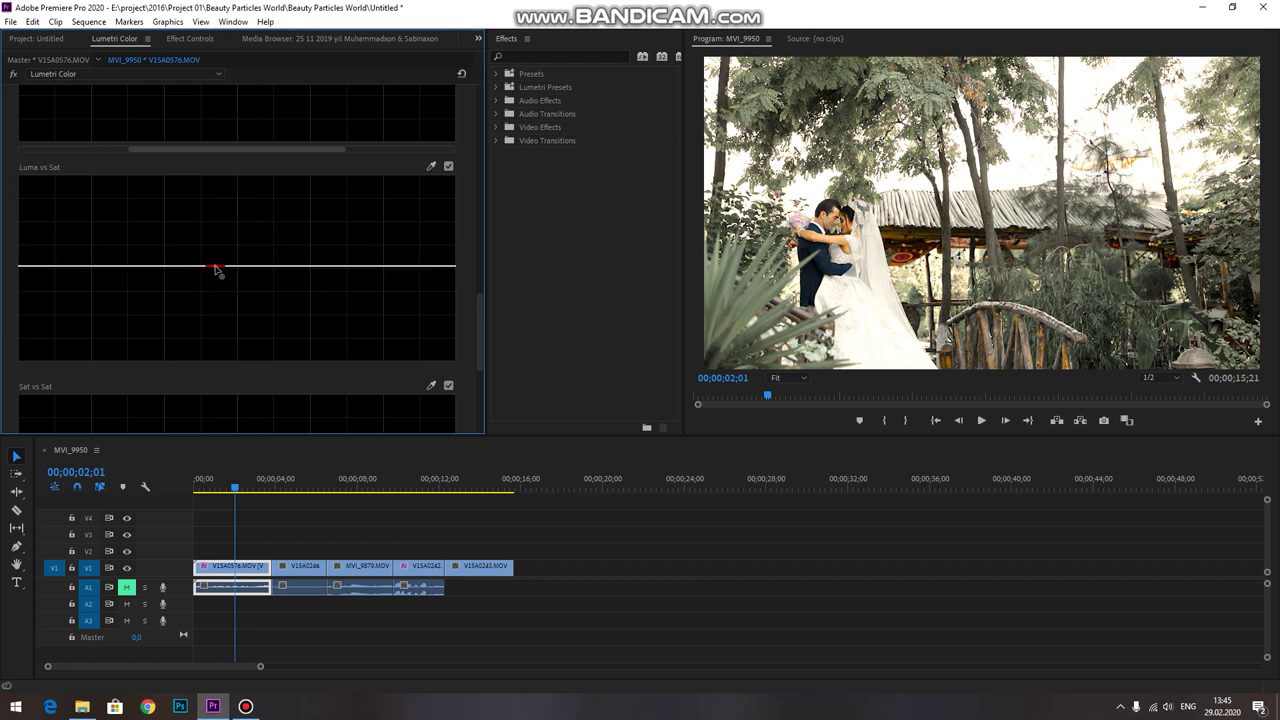
{"action": "scroll", "coordinate": [212, 297], "scroll_direction": "down", "scroll_amount": 3}
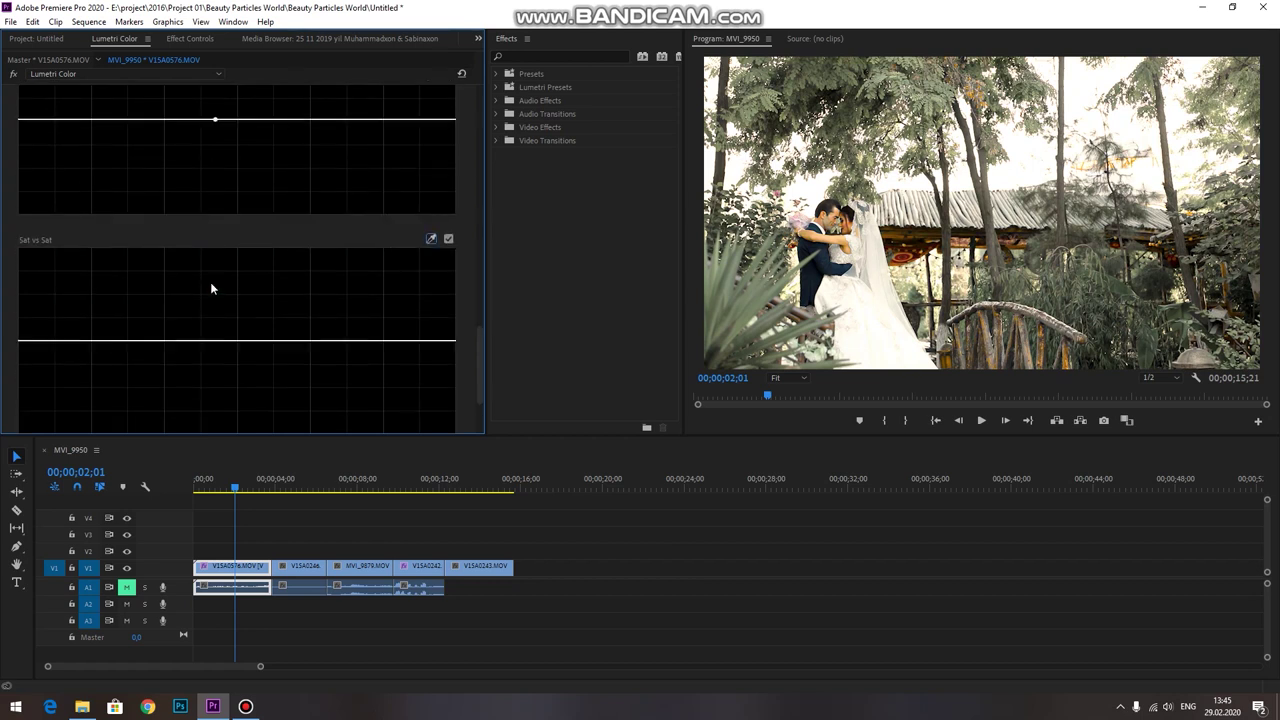
{"action": "scroll", "coordinate": [140, 402], "scroll_direction": "down", "scroll_amount": 3}
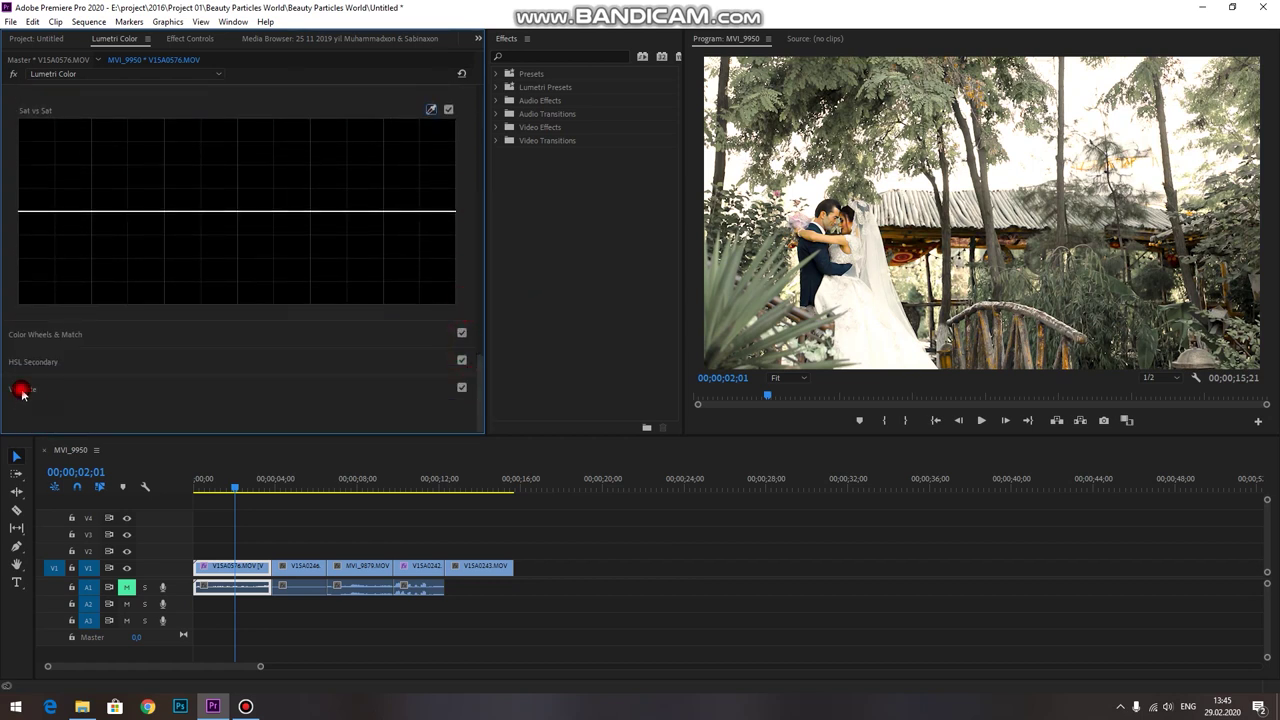
Add a vignette with Amount -0,5 and Roundness 18,2, then move the playhead to 00;00;01;27
{"action": "left_click", "coordinate": [22, 391]}
{"action": "mouse_move", "coordinate": [261, 257]}
{"action": "left_mouse_down"}
{"action": "mouse_move", "coordinate": [218, 254]}
{"action": "mouse_move", "coordinate": [301, 299]}
{"action": "left_mouse_up"}
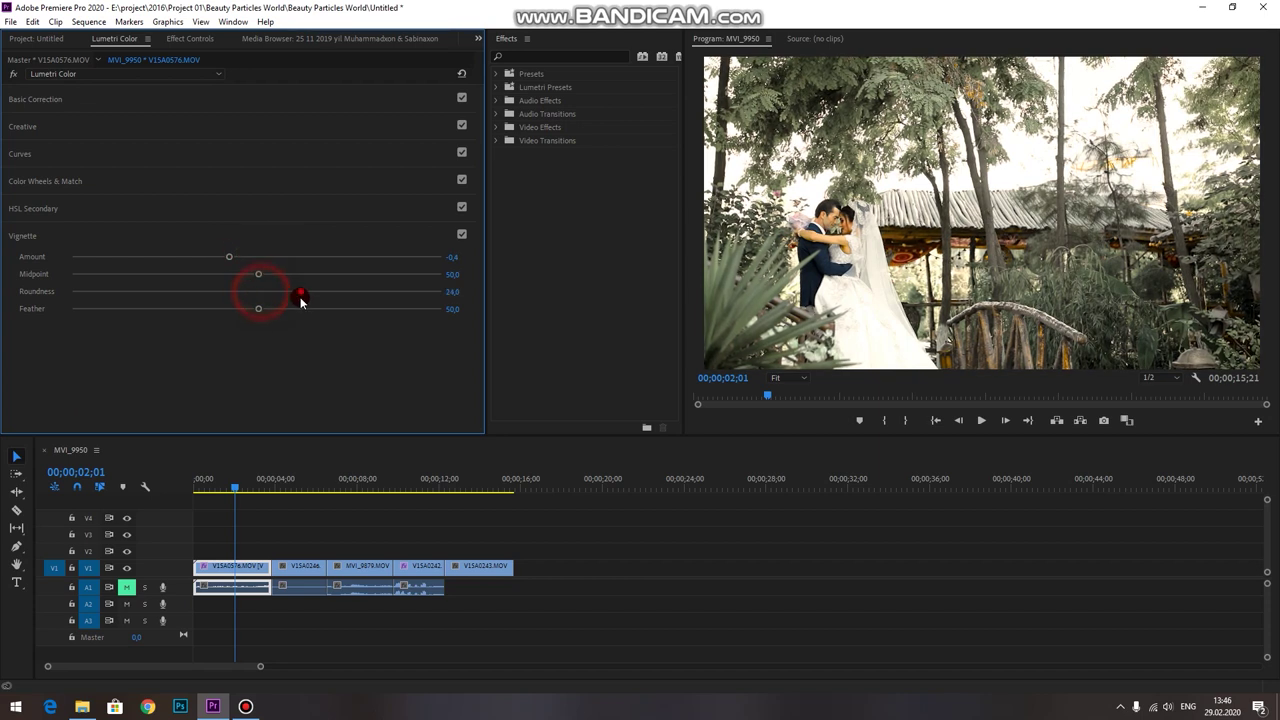
{"action": "left_click_drag", "start_coordinate": [229, 257], "coordinate": [226, 257]}
{"action": "left_click_drag", "start_coordinate": [299, 291], "coordinate": [290, 291]}
{"action": "left_click", "coordinate": [295, 382]}
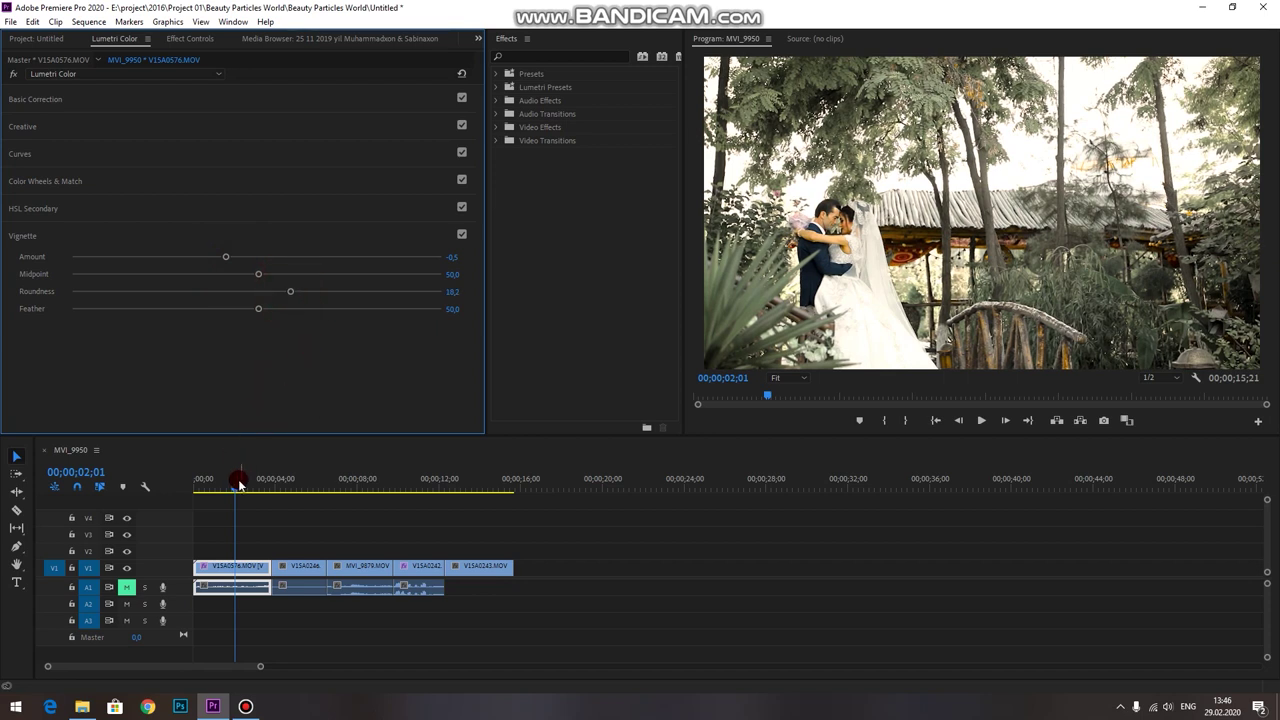
{"action": "left_click_drag", "start_coordinate": [240, 484], "coordinate": [229, 519]}
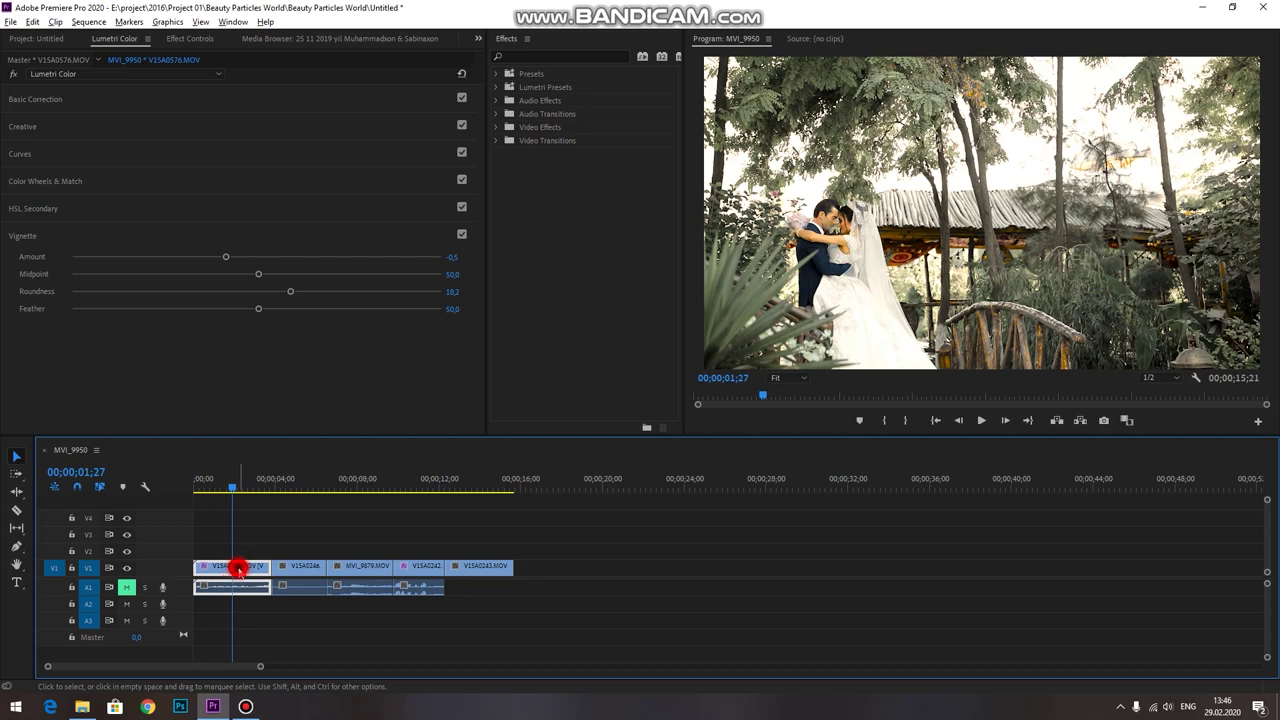
Duplicate the clip onto track V2 and delete Lumetri Color from the copy
{"action": "left_click_drag", "start_coordinate": [238, 568], "coordinate": [234, 550]}
{"action": "left_click", "coordinate": [252, 551]}
{"action": "left_click", "coordinate": [146, 173]}
{"action": "left_click", "coordinate": [180, 40]}
{"action": "left_click", "coordinate": [150, 194]}
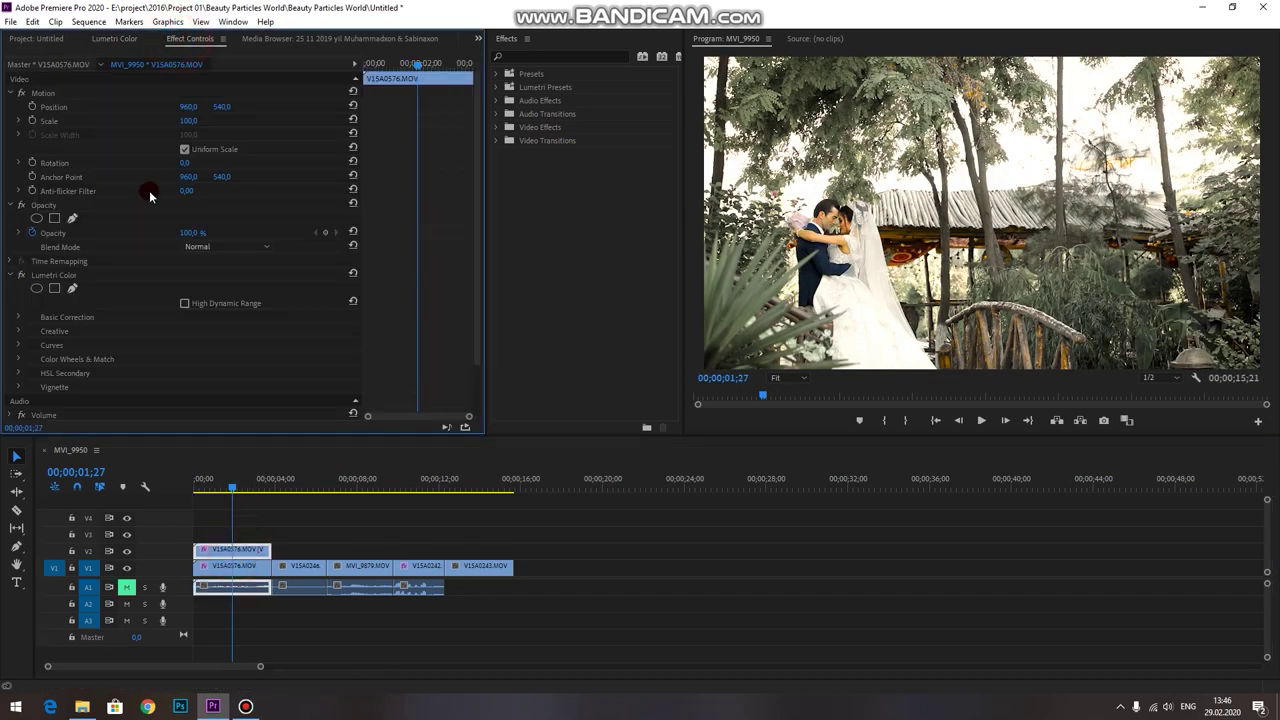
{"action": "left_click", "coordinate": [22, 275]}
{"action": "left_click", "coordinate": [38, 271]}
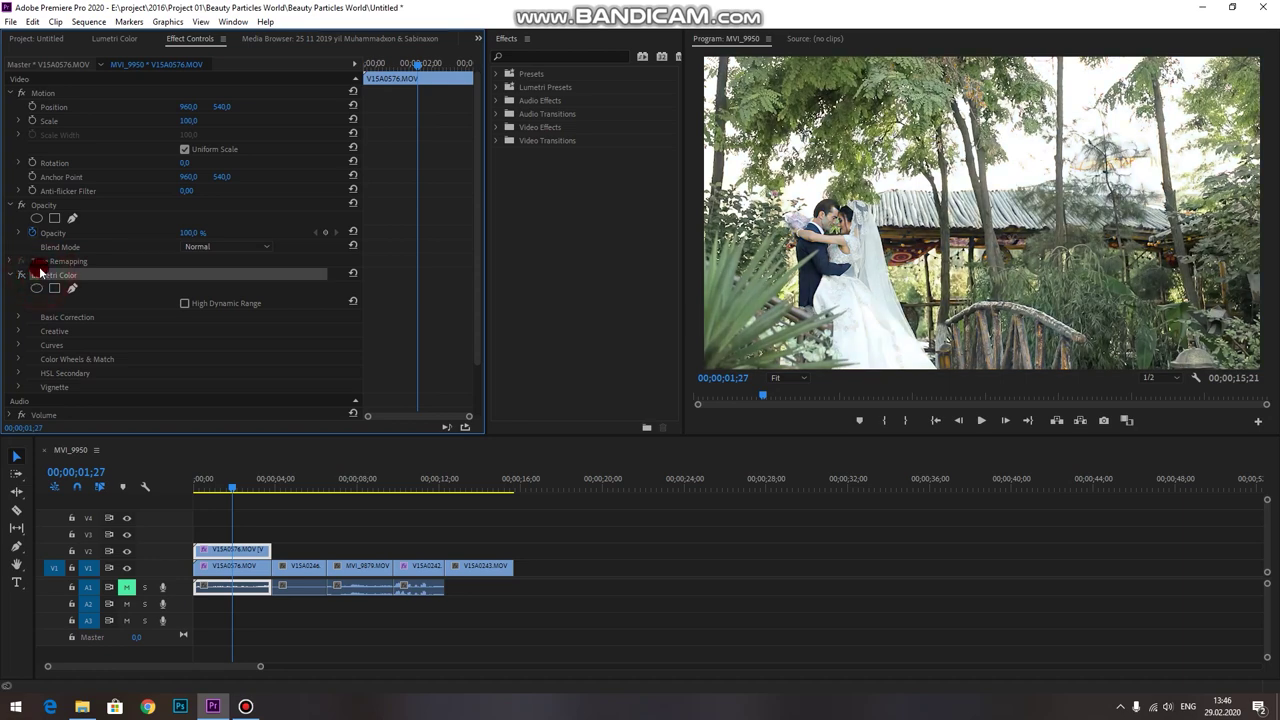
{"action": "key", "text": "Delete"}
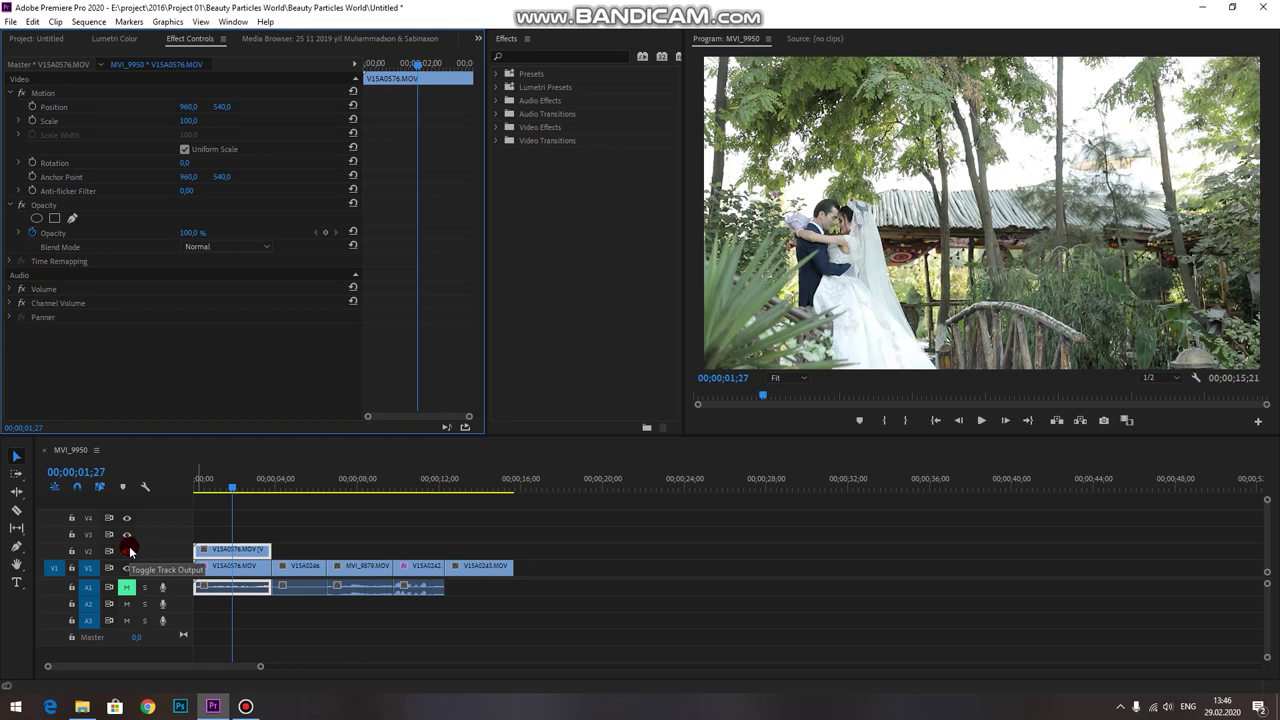
Toggle track V2 visibility to compare graded and ungraded versions, leaving V2 shown
{"action": "left_click", "coordinate": [126, 552]}
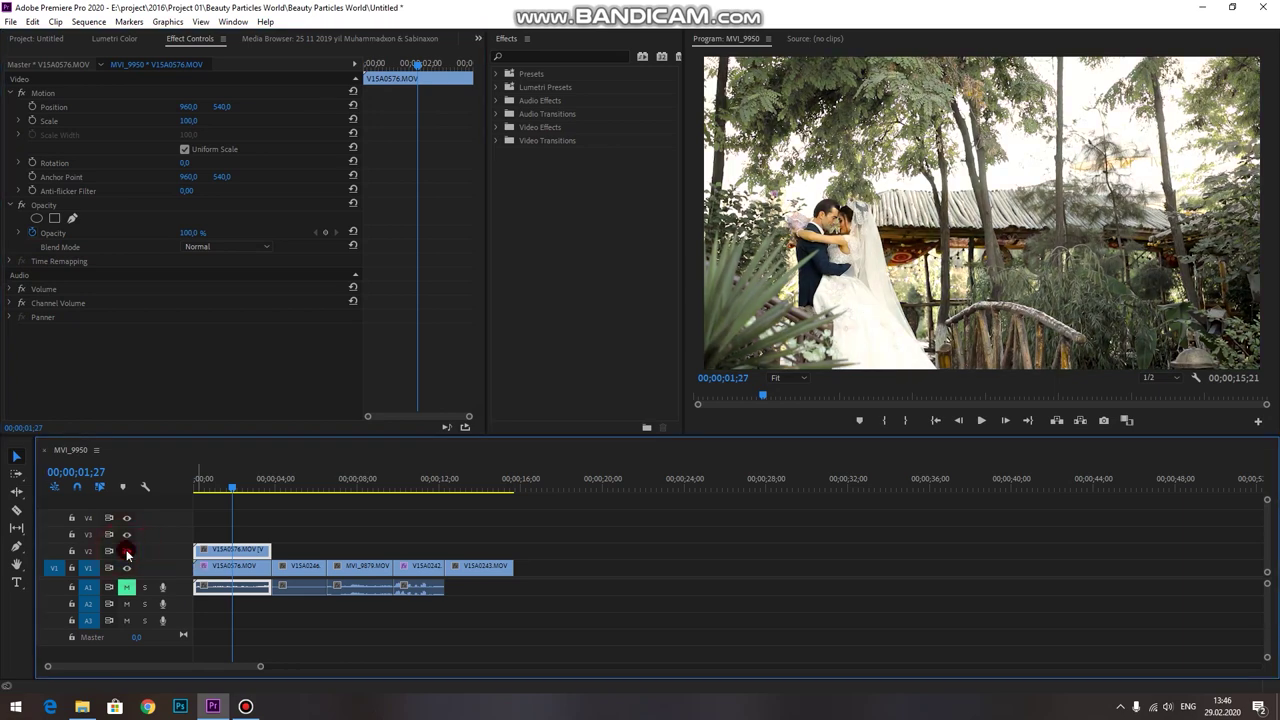
{"action": "left_click", "coordinate": [126, 552]}
{"action": "left_click", "coordinate": [126, 552]}
{"action": "left_click", "coordinate": [126, 552]}
{"action": "left_click", "coordinate": [126, 552]}
{"action": "left_click", "coordinate": [127, 551]}
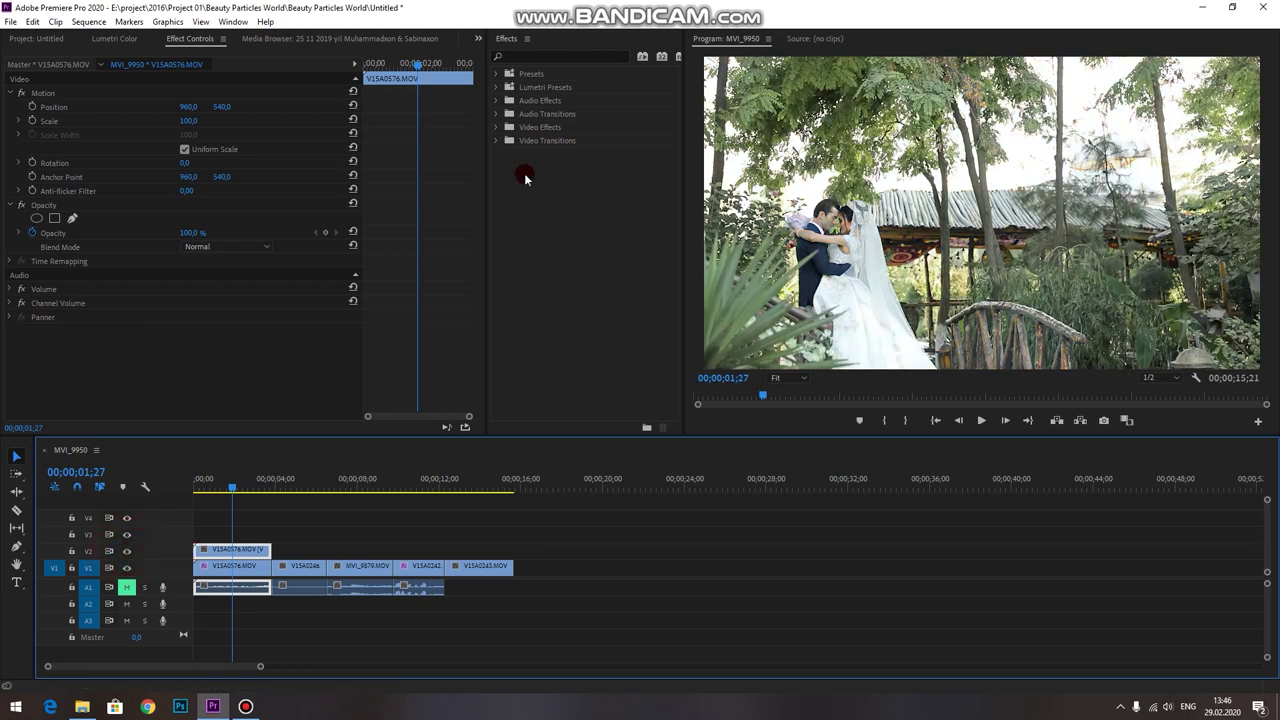
{"action": "left_click", "coordinate": [527, 55]}
Search 'crop' and apply the Crop effect to the V2 copy, leaving Left at 0%
{"action": "type", "text": "c"}
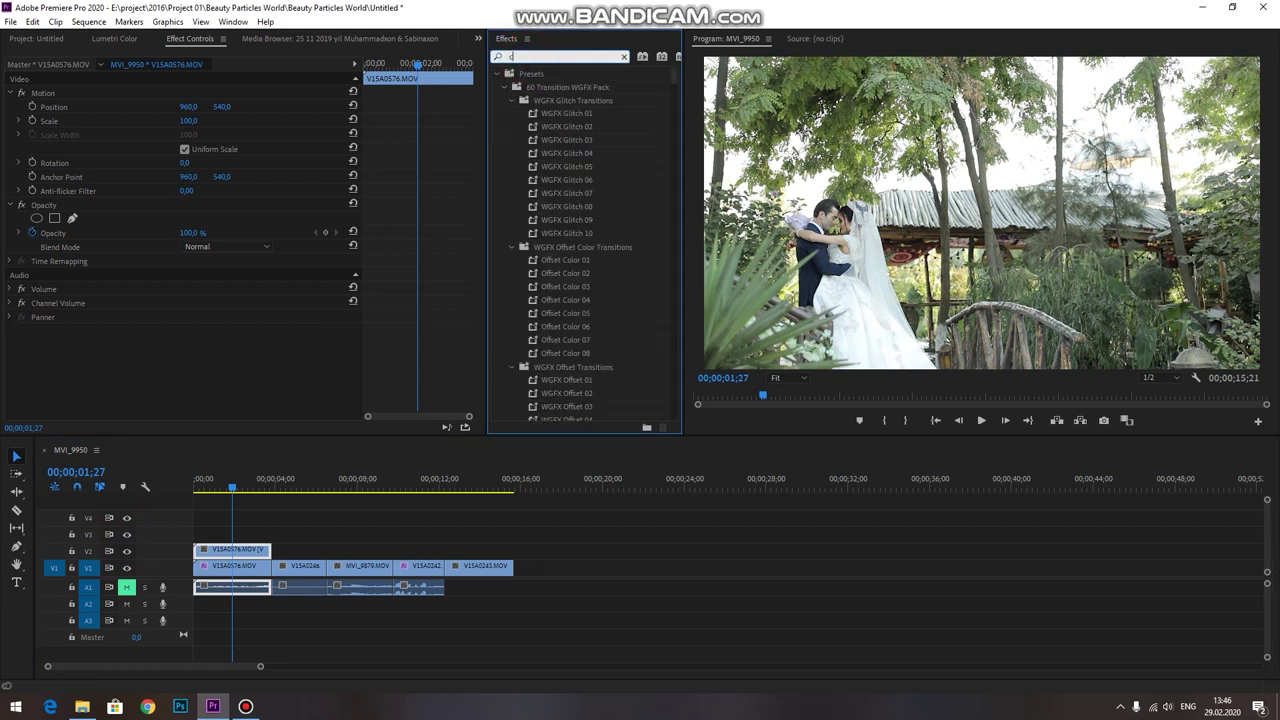
{"action": "type", "text": "rop"}
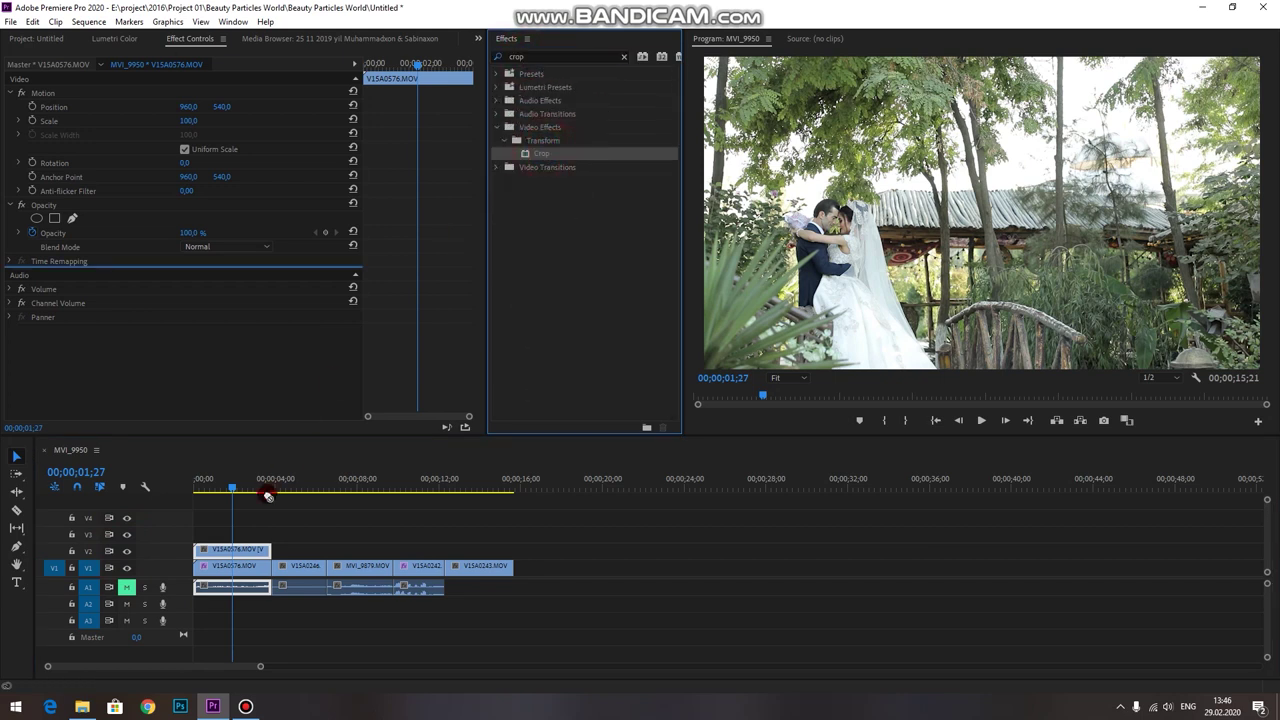
{"action": "left_click_drag", "start_coordinate": [545, 152], "coordinate": [251, 549]}
{"action": "left_click_drag", "start_coordinate": [188, 302], "coordinate": [286, 302]}
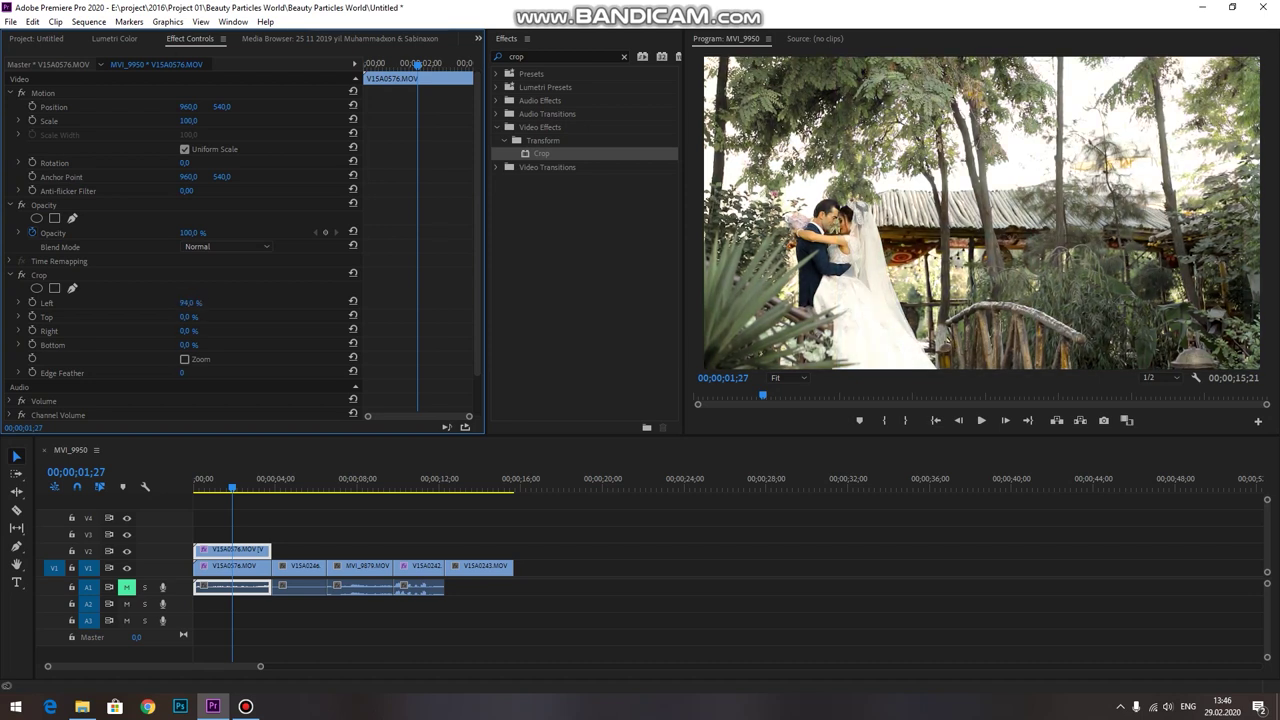
{"action": "left_click_drag", "start_coordinate": [286, 302], "coordinate": [197, 302]}
{"action": "left_click", "coordinate": [136, 298]}
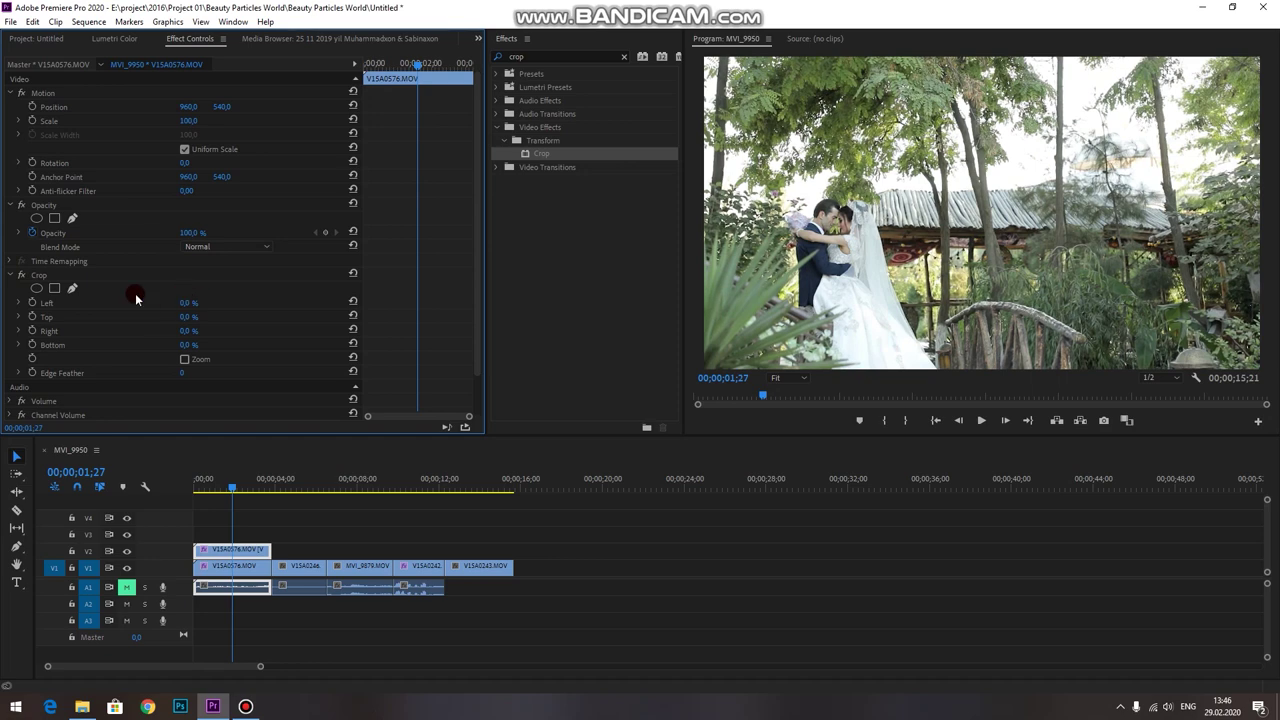
Remove the Crop effect and delete the V2 copy from the timeline
{"action": "left_click", "coordinate": [37, 280]}
{"action": "key", "text": "Delete"}
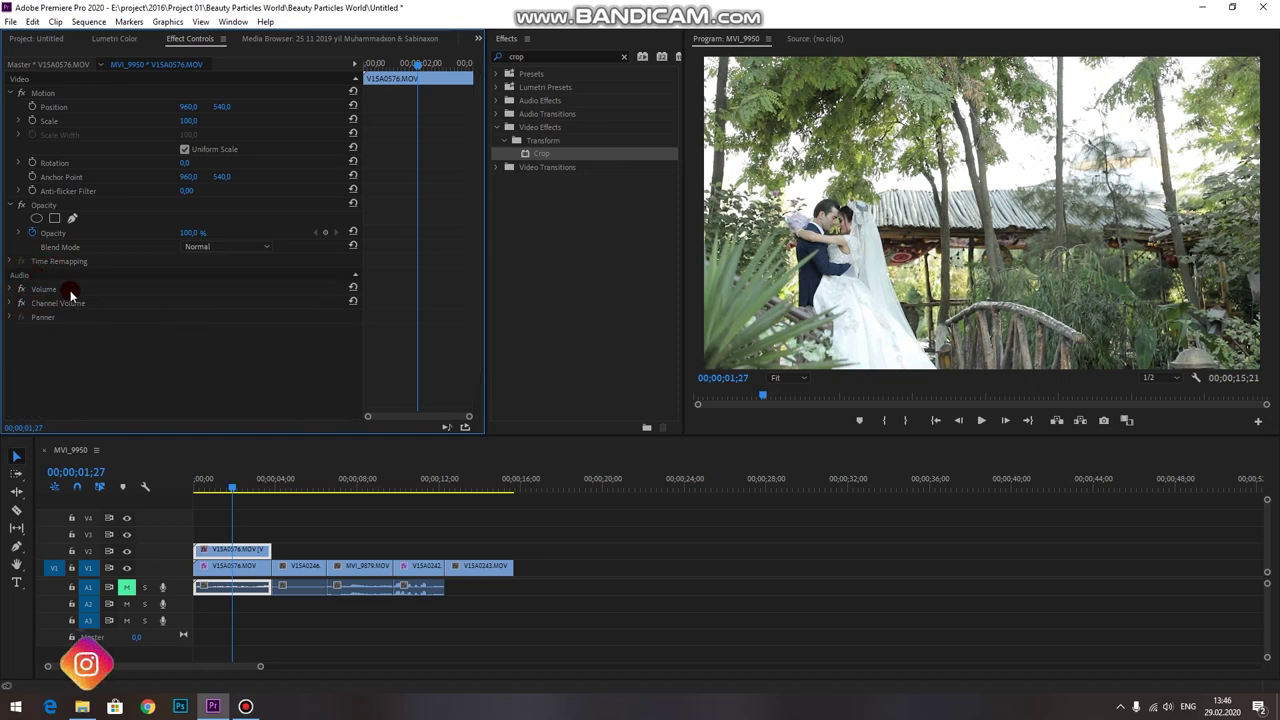
{"action": "left_click", "coordinate": [223, 551]}
{"action": "key", "text": "Delete"}
Delete the Lumetri Color effect from the original V15A0576 clip on V1
{"action": "left_click", "coordinate": [238, 490]}
{"action": "left_click", "coordinate": [229, 565]}
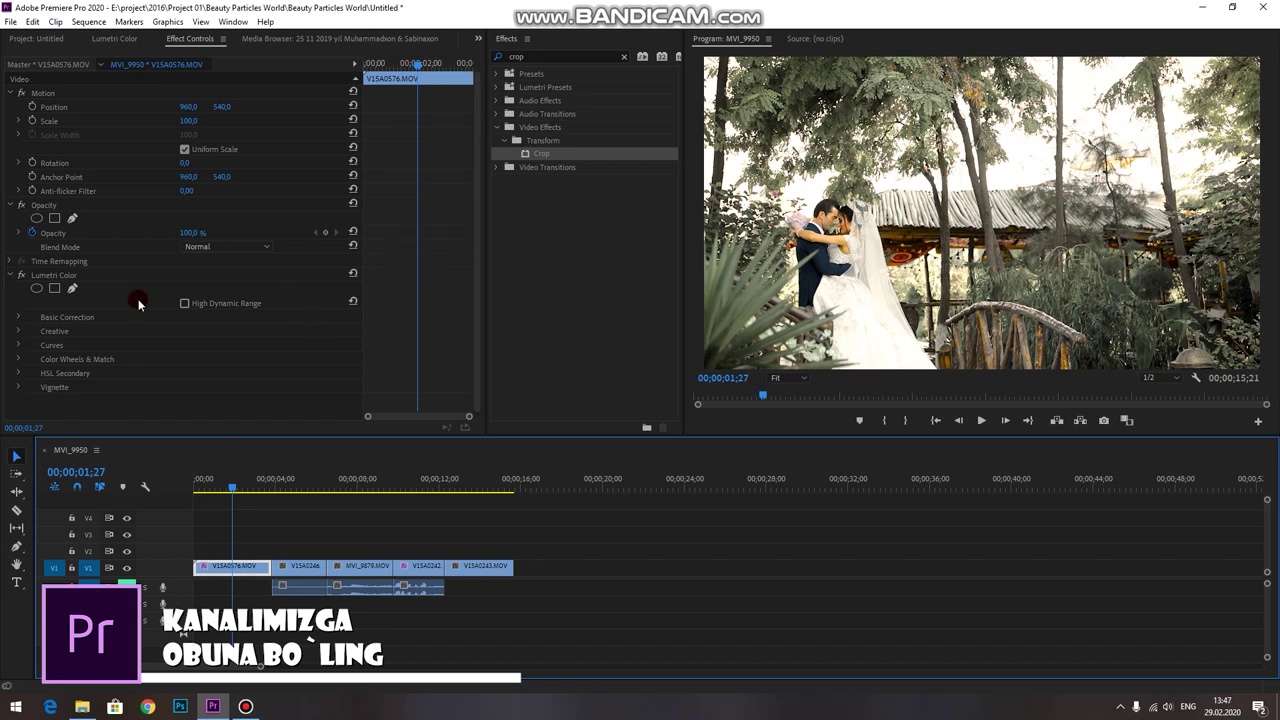
{"action": "left_click", "coordinate": [43, 282]}
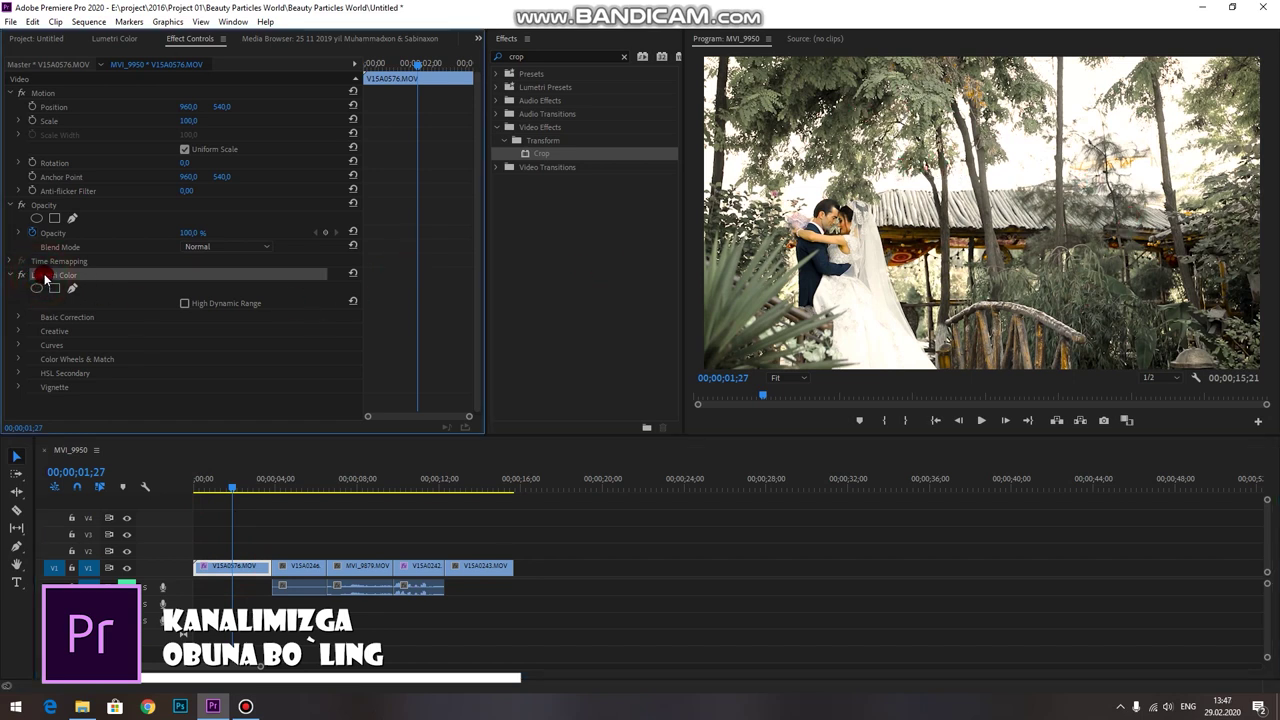
{"action": "key", "text": "Delete"}
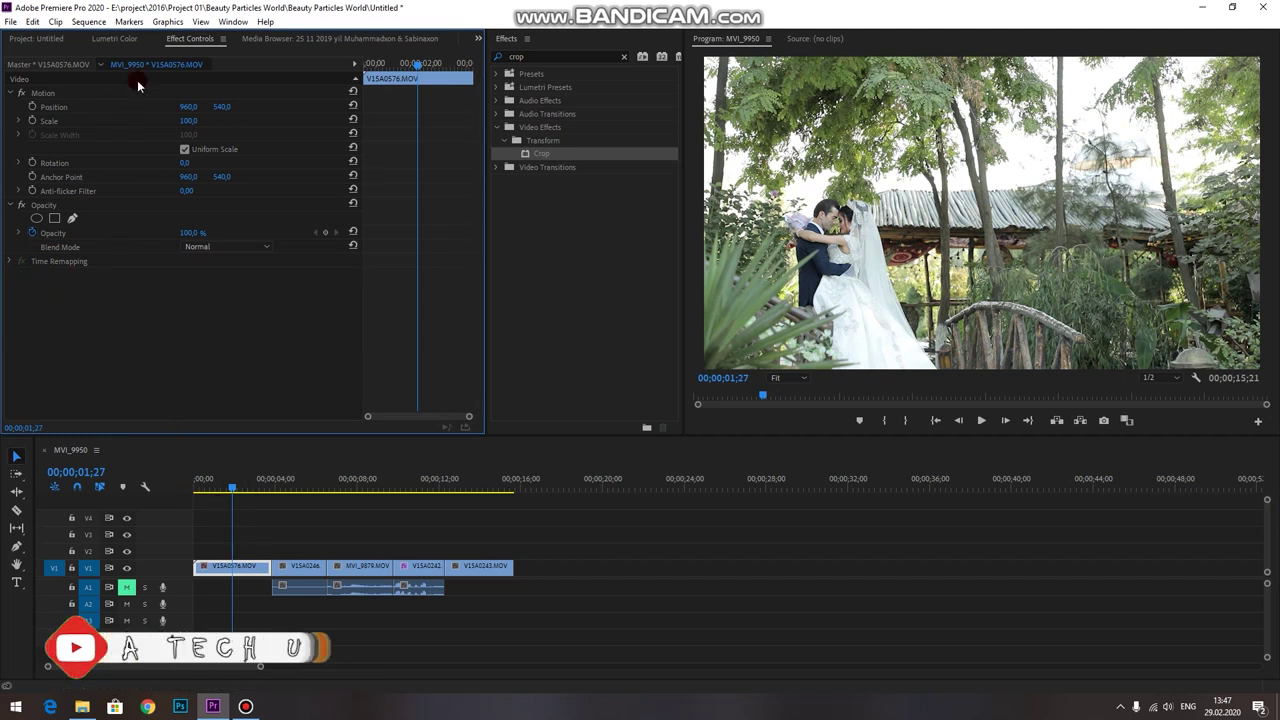
{"action": "left_click", "coordinate": [124, 40]}
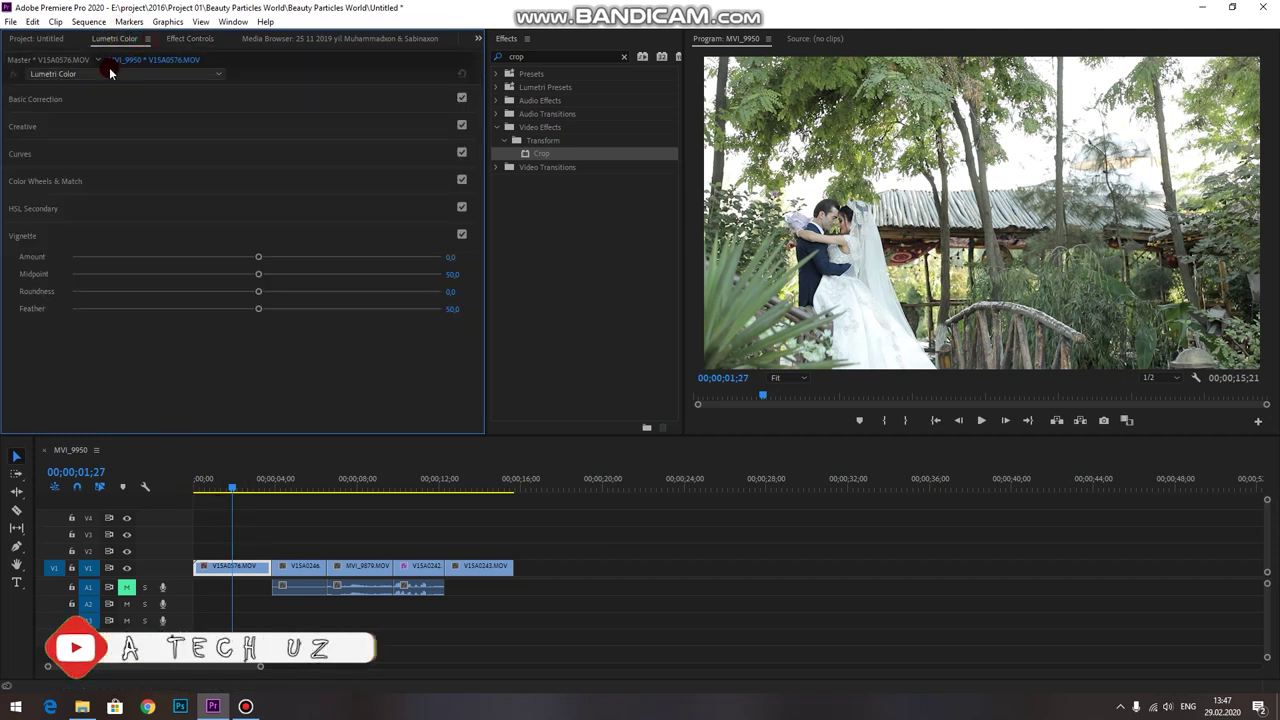
In Basic Correction, cool temperature to about -26, set exposure 0.1, highlights -5,9 and saturation 148,5
{"action": "left_click", "coordinate": [42, 100]}
{"action": "mouse_move", "coordinate": [259, 193]}
{"action": "left_mouse_down"}
{"action": "mouse_move", "coordinate": [207, 203]}
{"action": "mouse_move", "coordinate": [251, 211]}
{"action": "mouse_move", "coordinate": [208, 193]}
{"action": "left_mouse_up"}
{"action": "left_click_drag", "start_coordinate": [258, 248], "coordinate": [349, 282]}
{"action": "left_click_drag", "start_coordinate": [259, 283], "coordinate": [245, 283]}
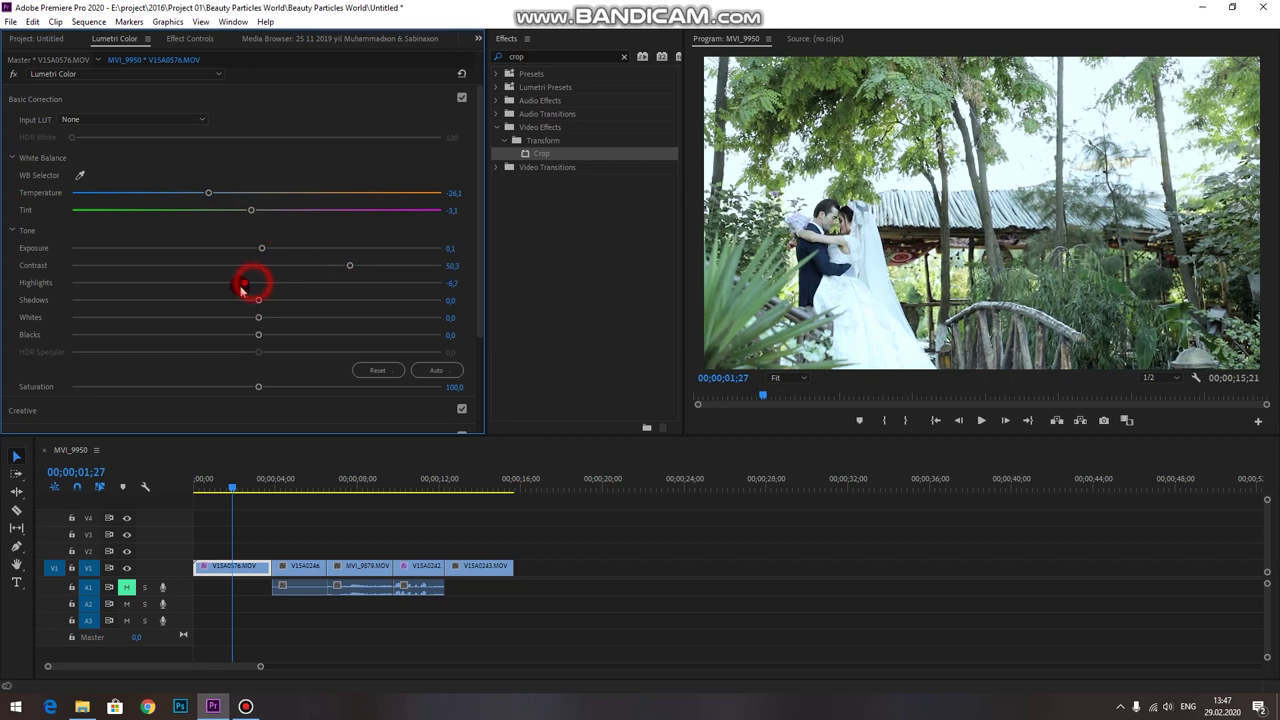
{"action": "left_click_drag", "start_coordinate": [258, 386], "coordinate": [304, 388]}
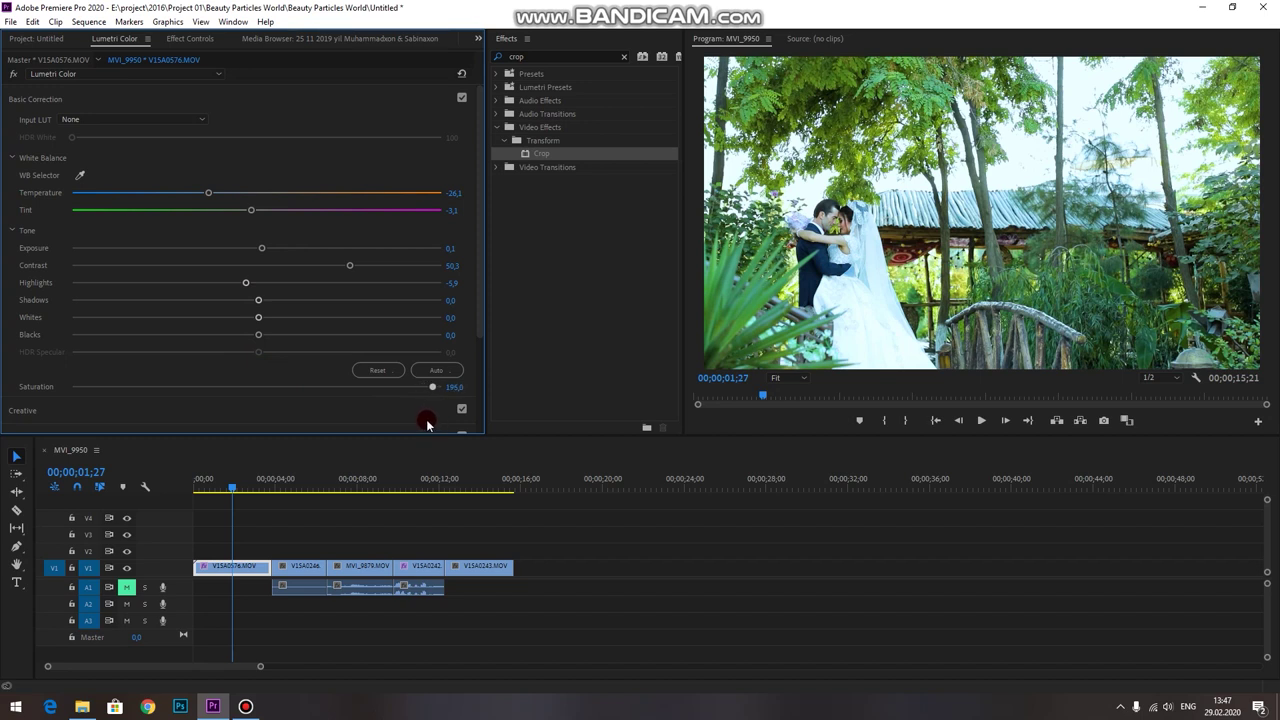
{"action": "left_click", "coordinate": [348, 386]}
{"action": "scroll", "coordinate": [305, 338], "scroll_direction": "down", "scroll_amount": 2}
{"action": "scroll", "coordinate": [303, 330], "scroll_direction": "down", "scroll_amount": 1}
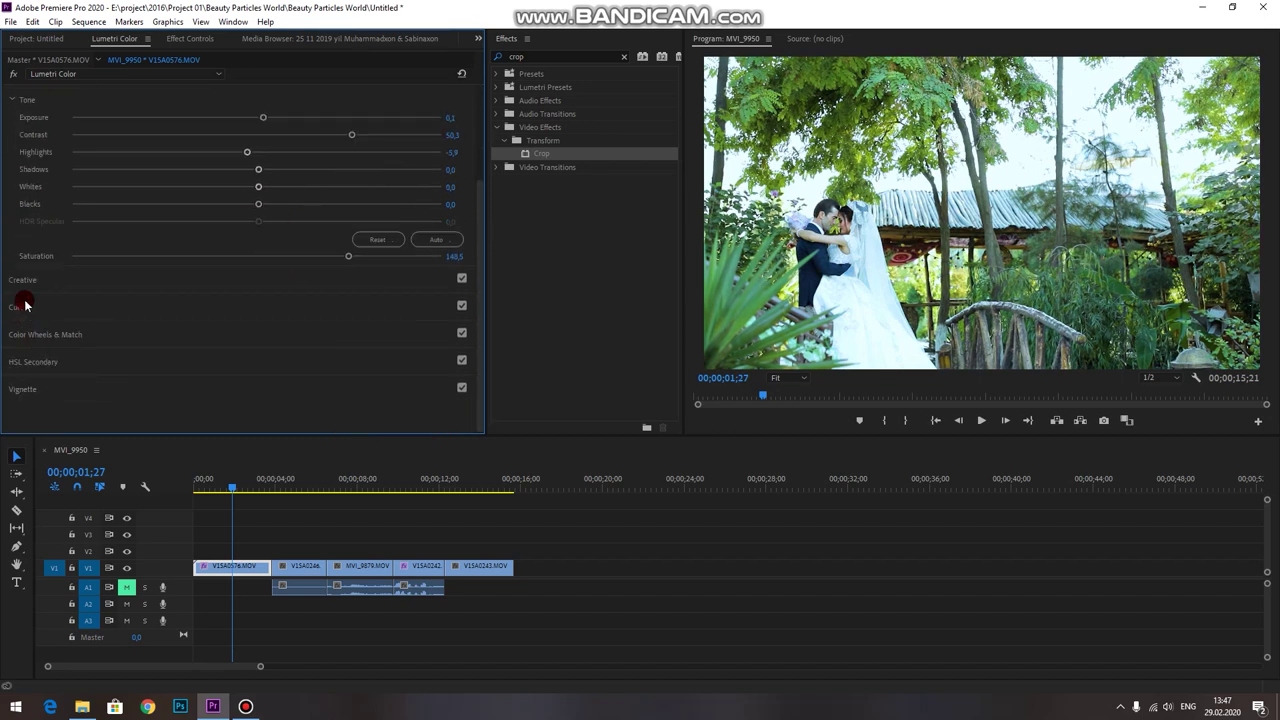
{"action": "left_click", "coordinate": [25, 305]}
Sample the foliage hue and try a Hue vs Sat notch, then reset that curve flat
{"action": "scroll", "coordinate": [236, 188], "scroll_direction": "down", "scroll_amount": 1}
{"action": "scroll", "coordinate": [236, 195], "scroll_direction": "down", "scroll_amount": 2}
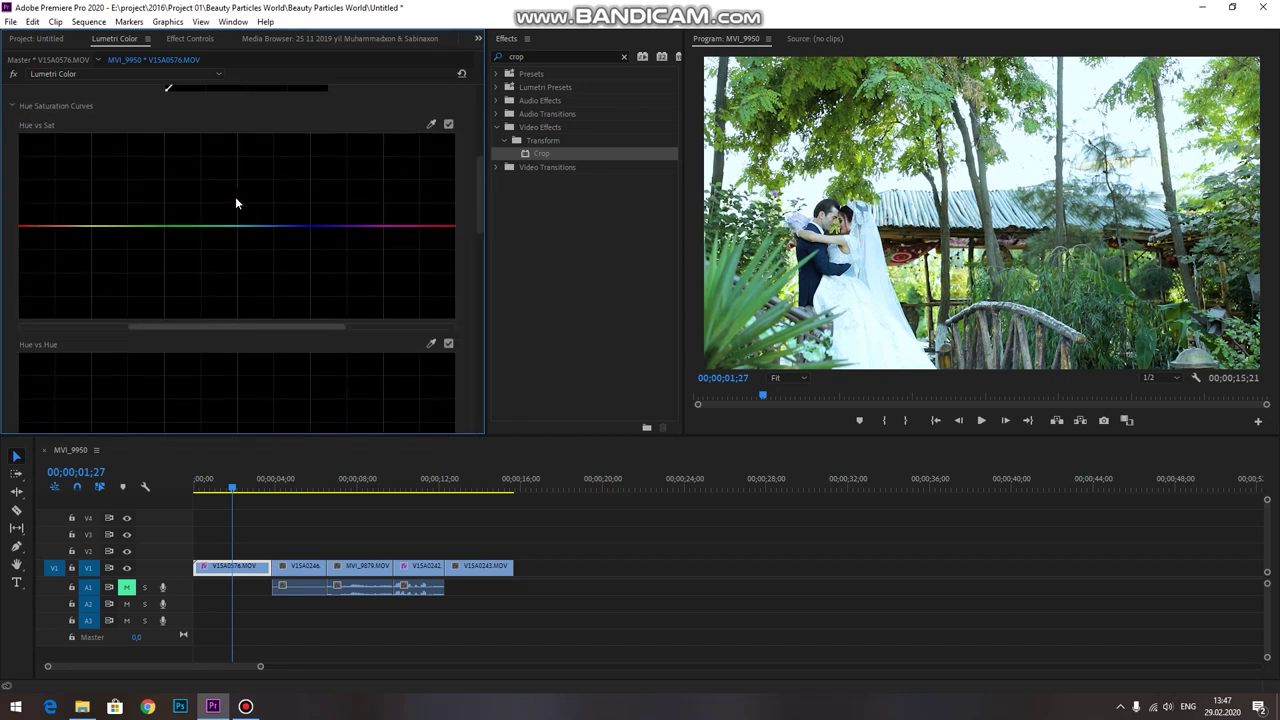
{"action": "left_click", "coordinate": [800, 103]}
{"action": "left_click", "coordinate": [834, 62]}
{"action": "left_click", "coordinate": [206, 226]}
{"action": "left_click", "coordinate": [106, 227]}
{"action": "left_click_drag", "start_coordinate": [115, 230], "coordinate": [116, 321]}
{"action": "left_click_drag", "start_coordinate": [116, 319], "coordinate": [128, 224]}
{"action": "double_click", "coordinate": [126, 223]}
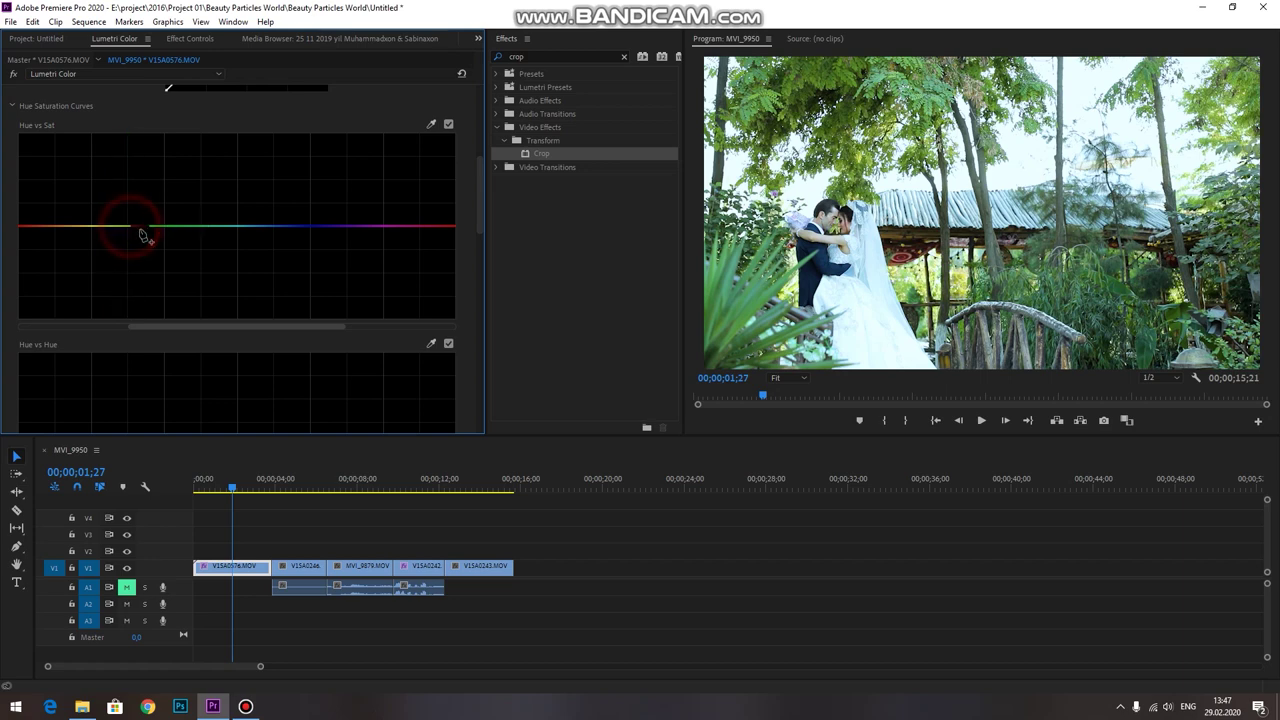
Add Hue vs Hue points and raise the green range to shift the foliage toward orange
{"action": "scroll", "coordinate": [139, 247], "scroll_direction": "down", "scroll_amount": 3}
{"action": "scroll", "coordinate": [145, 245], "scroll_direction": "down", "scroll_amount": 3}
{"action": "mouse_move", "coordinate": [206, 248]}
{"action": "left_mouse_down"}
{"action": "mouse_move", "coordinate": [213, 232]}
{"action": "mouse_move", "coordinate": [208, 246]}
{"action": "left_mouse_up"}
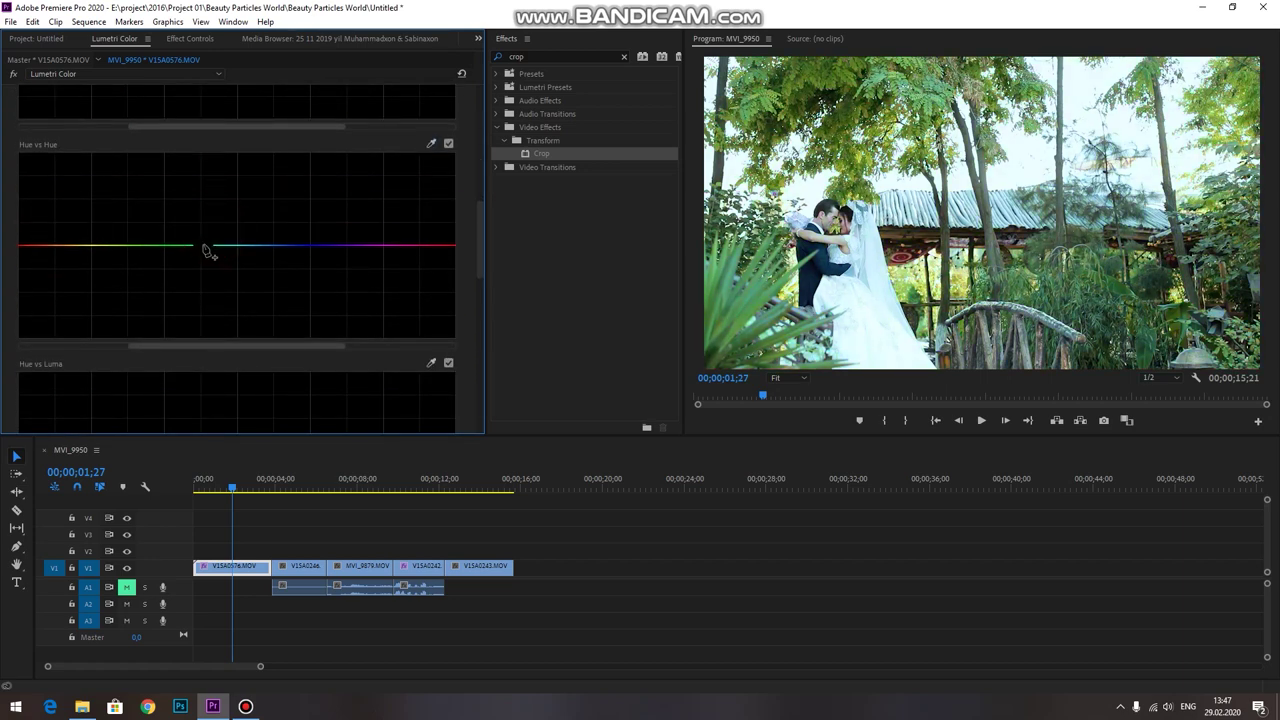
{"action": "left_click", "coordinate": [210, 245]}
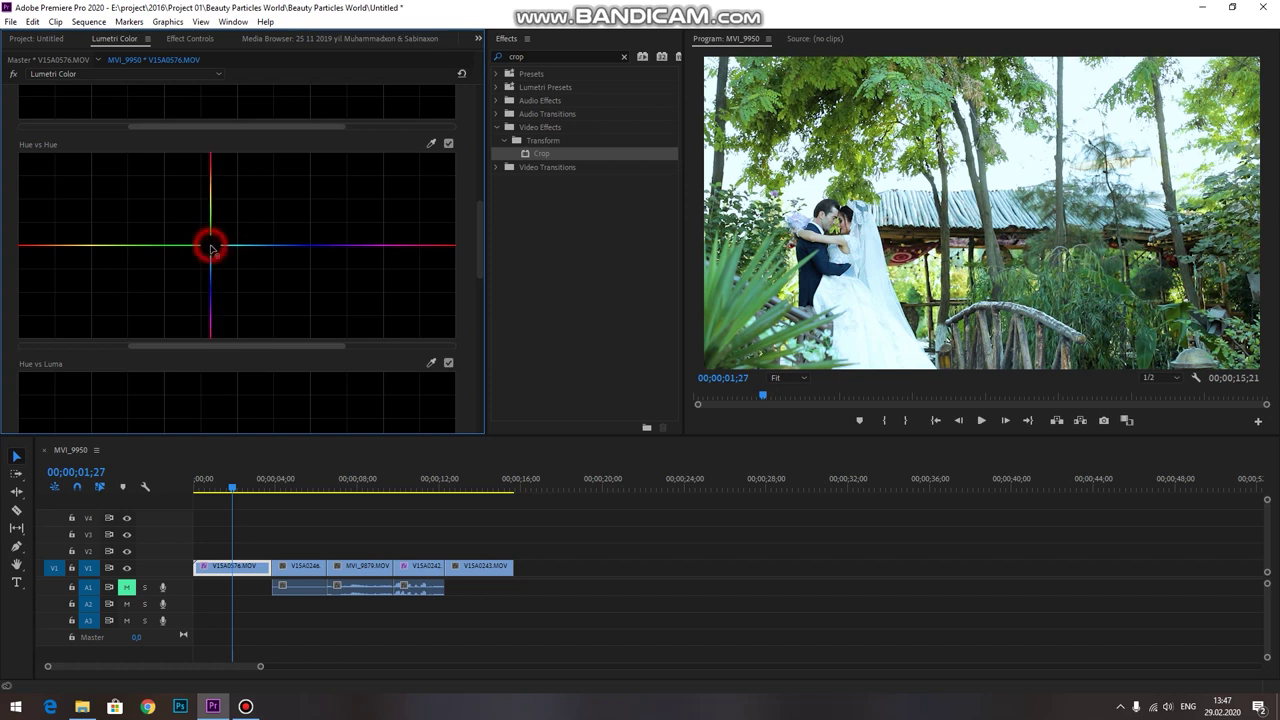
{"action": "left_click", "coordinate": [113, 245]}
{"action": "mouse_move", "coordinate": [120, 245]}
{"action": "left_mouse_down"}
{"action": "mouse_move", "coordinate": [121, 222]}
{"action": "mouse_move", "coordinate": [210, 200]}
{"action": "left_mouse_up"}
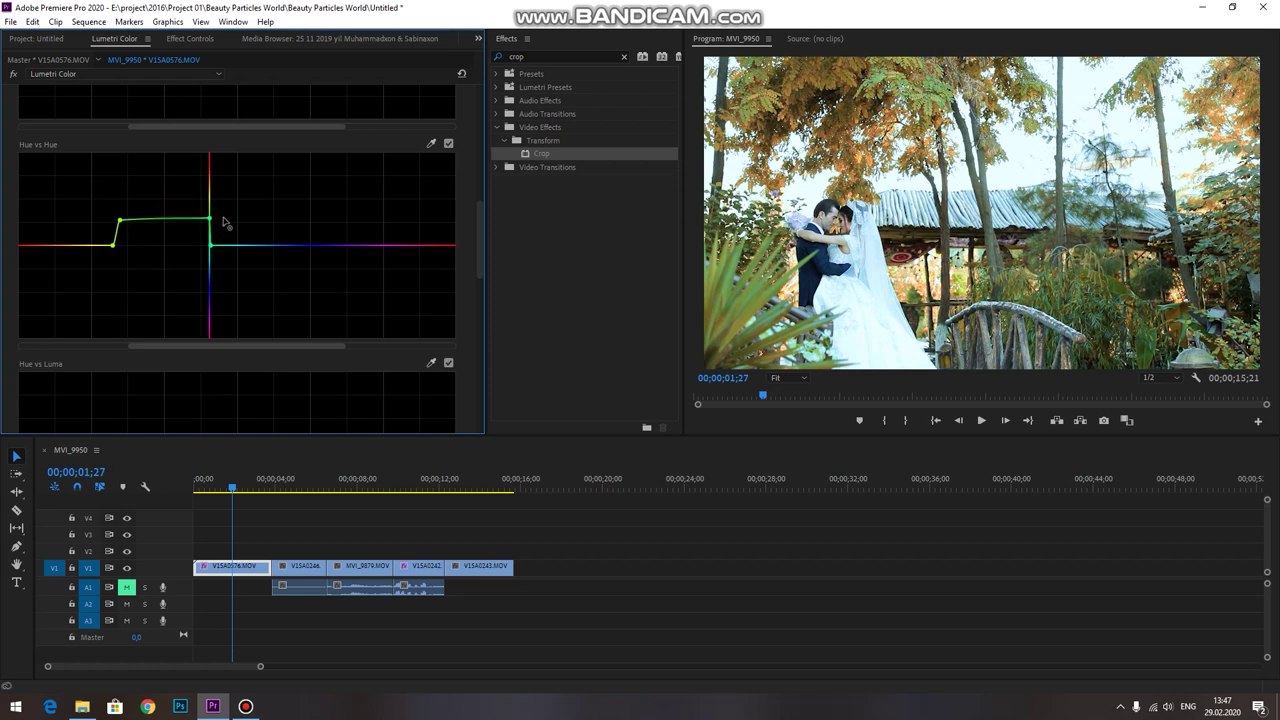
{"action": "left_click_drag", "start_coordinate": [230, 192], "coordinate": [233, 196]}
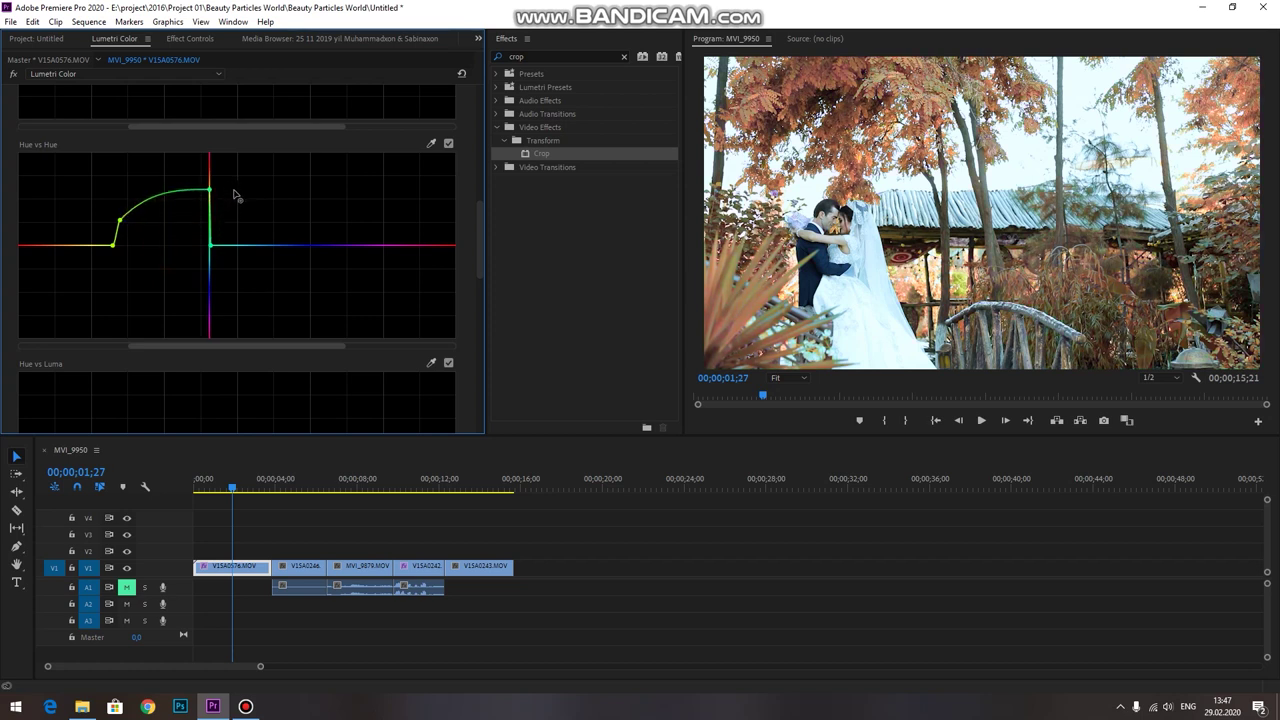
{"action": "mouse_move", "coordinate": [120, 219]}
{"action": "left_mouse_down"}
{"action": "mouse_move", "coordinate": [110, 199]}
{"action": "mouse_move", "coordinate": [113, 215]}
{"action": "left_mouse_up"}
{"action": "left_click_drag", "start_coordinate": [211, 196], "coordinate": [215, 217]}
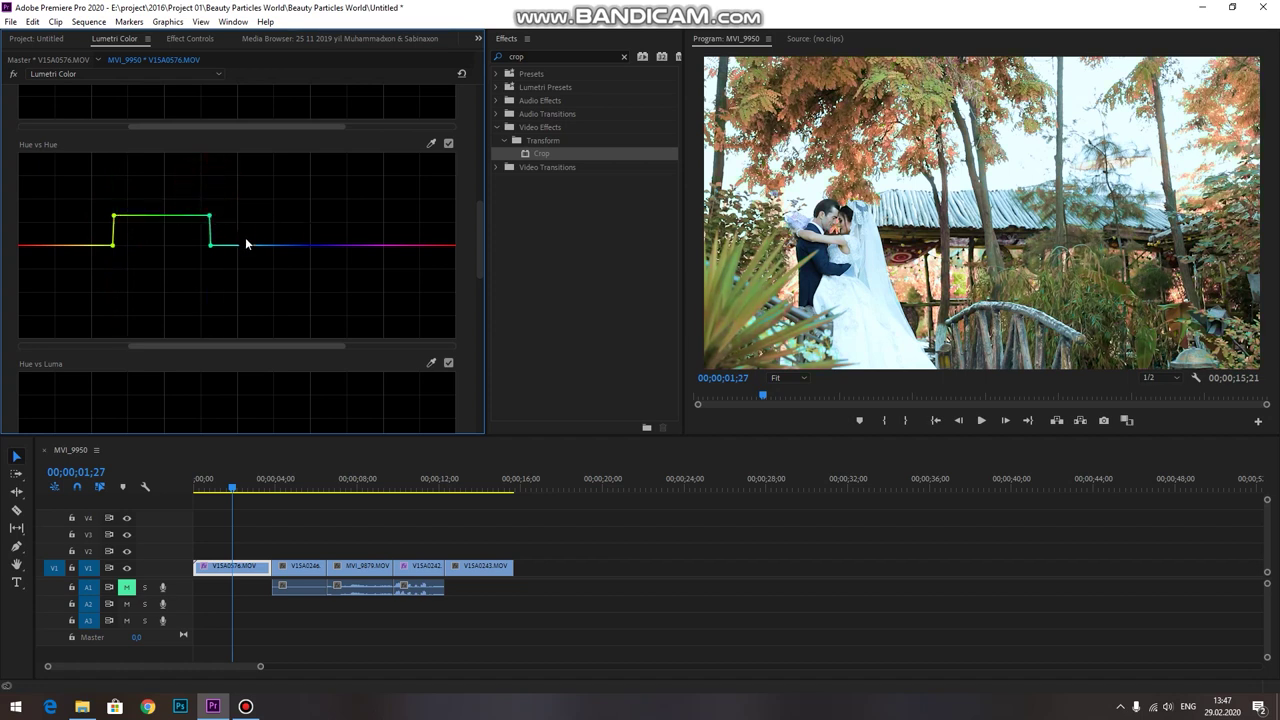
Refine the Hue vs Hue peak until the foliage settles at autumn orange
{"action": "left_click", "coordinate": [431, 143]}
{"action": "mouse_move", "coordinate": [190, 216]}
{"action": "left_mouse_down"}
{"action": "mouse_move", "coordinate": [196, 181]}
{"action": "mouse_move", "coordinate": [141, 190]}
{"action": "left_mouse_up"}
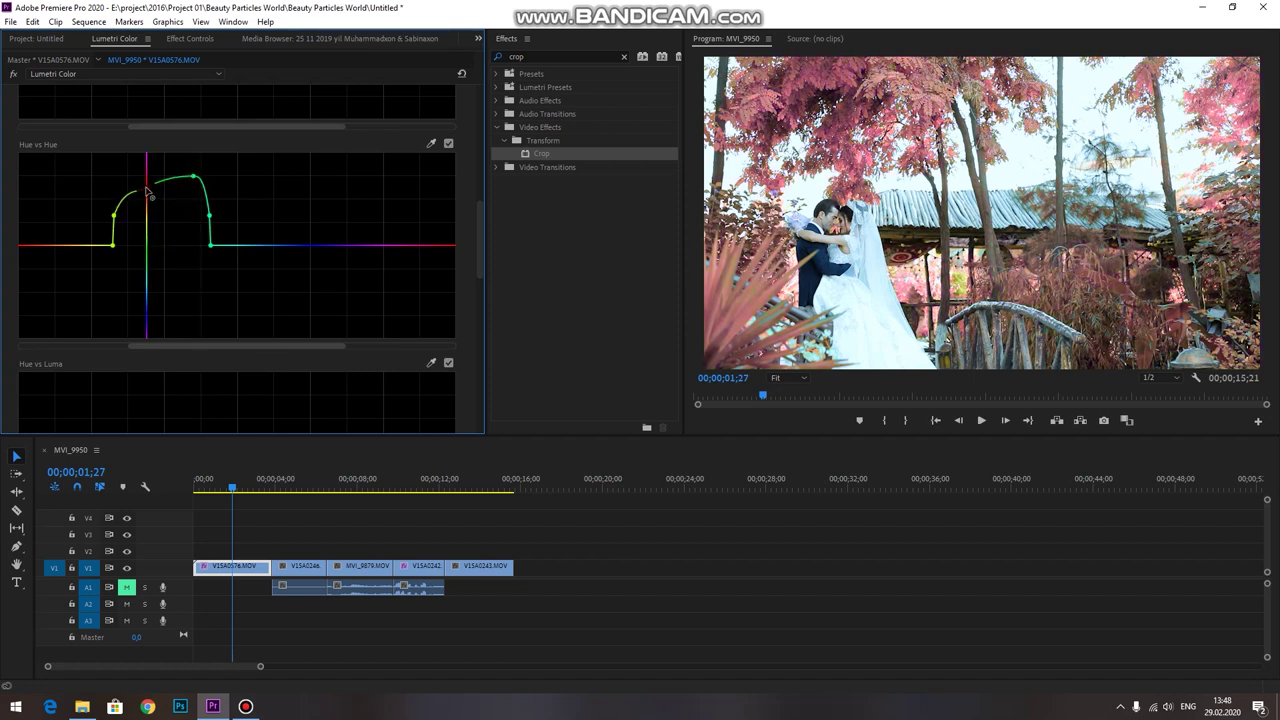
{"action": "left_click_drag", "start_coordinate": [193, 177], "coordinate": [189, 194]}
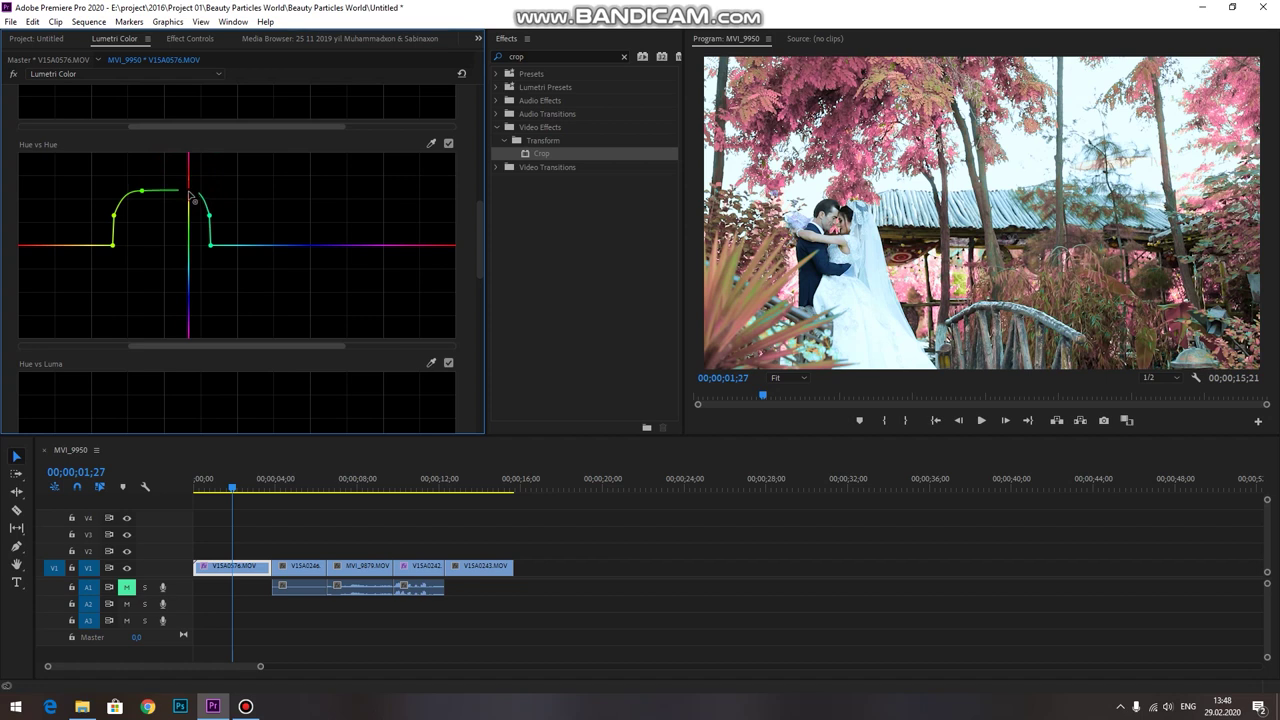
{"action": "left_click_drag", "start_coordinate": [141, 190], "coordinate": [164, 220]}
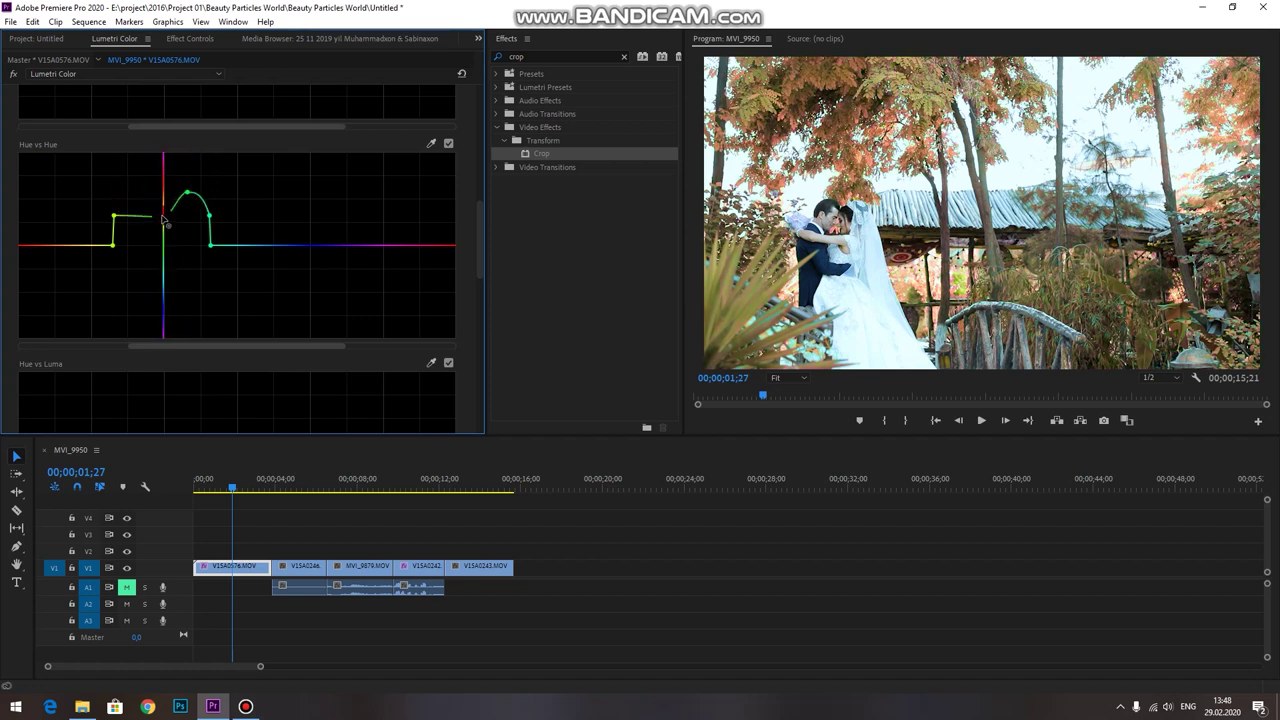
{"action": "left_click", "coordinate": [190, 193]}
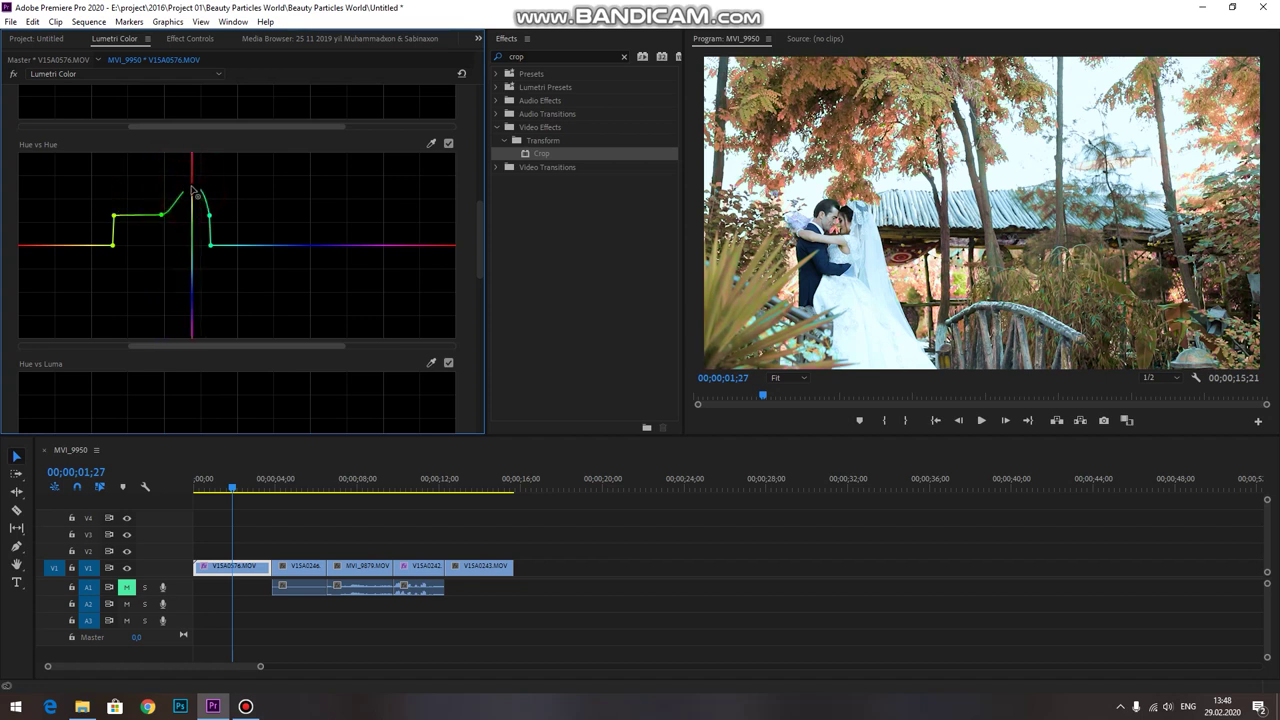
{"action": "mouse_move", "coordinate": [192, 190]}
{"action": "left_mouse_down"}
{"action": "mouse_move", "coordinate": [198, 201]}
{"action": "mouse_move", "coordinate": [174, 190]}
{"action": "left_mouse_up"}
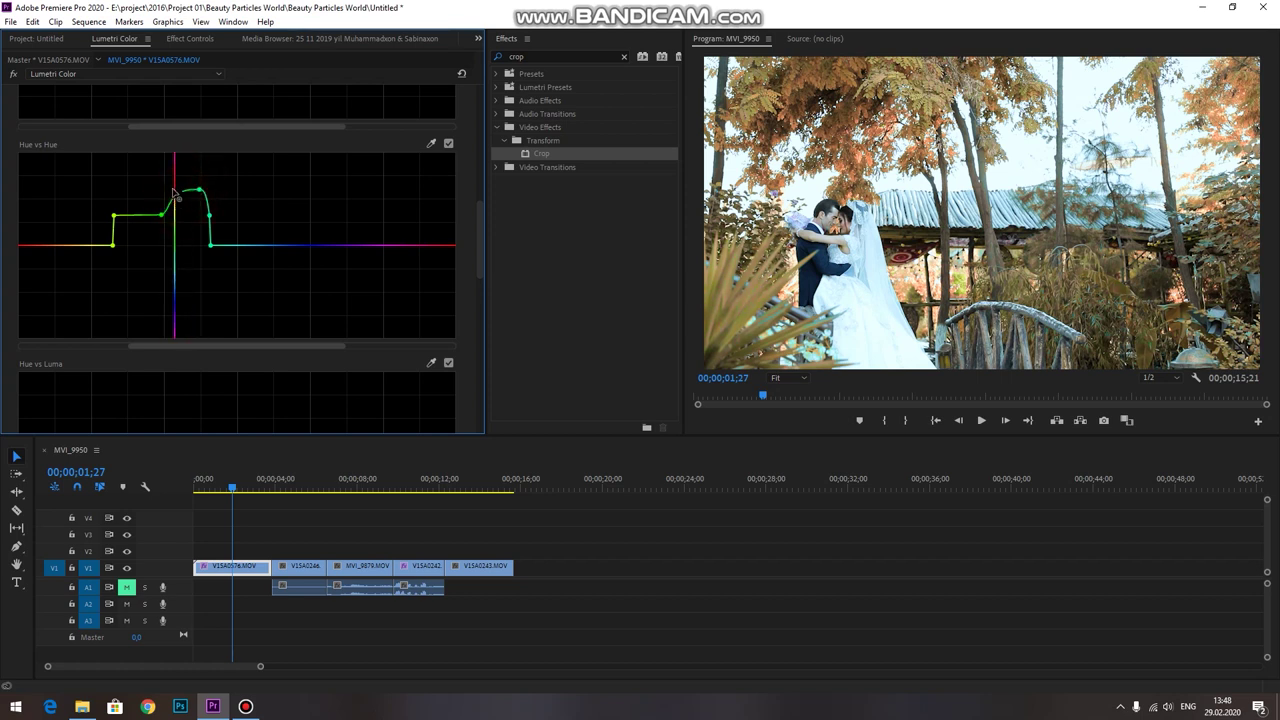
{"action": "scroll", "coordinate": [200, 237], "scroll_direction": "down", "scroll_amount": 2}
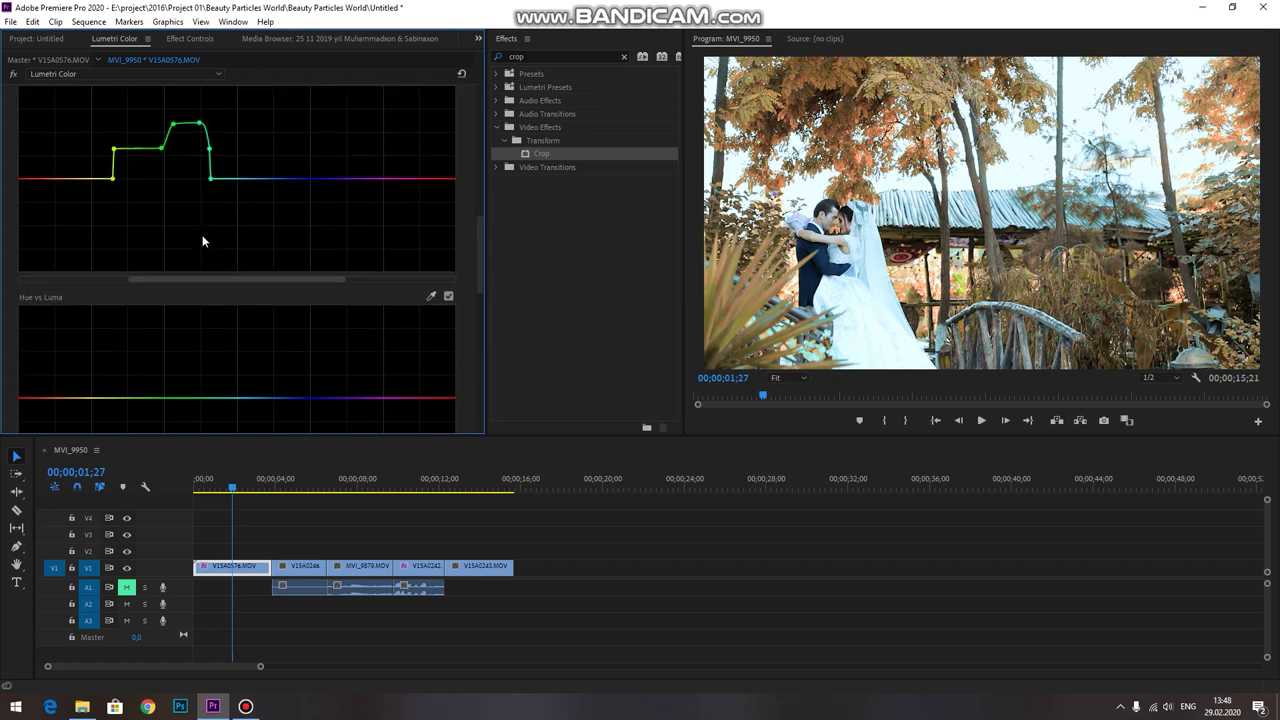
Add a point on the Hue vs Luma curve and pull it down to darken that hue range
{"action": "scroll", "coordinate": [201, 237], "scroll_direction": "down", "scroll_amount": 2}
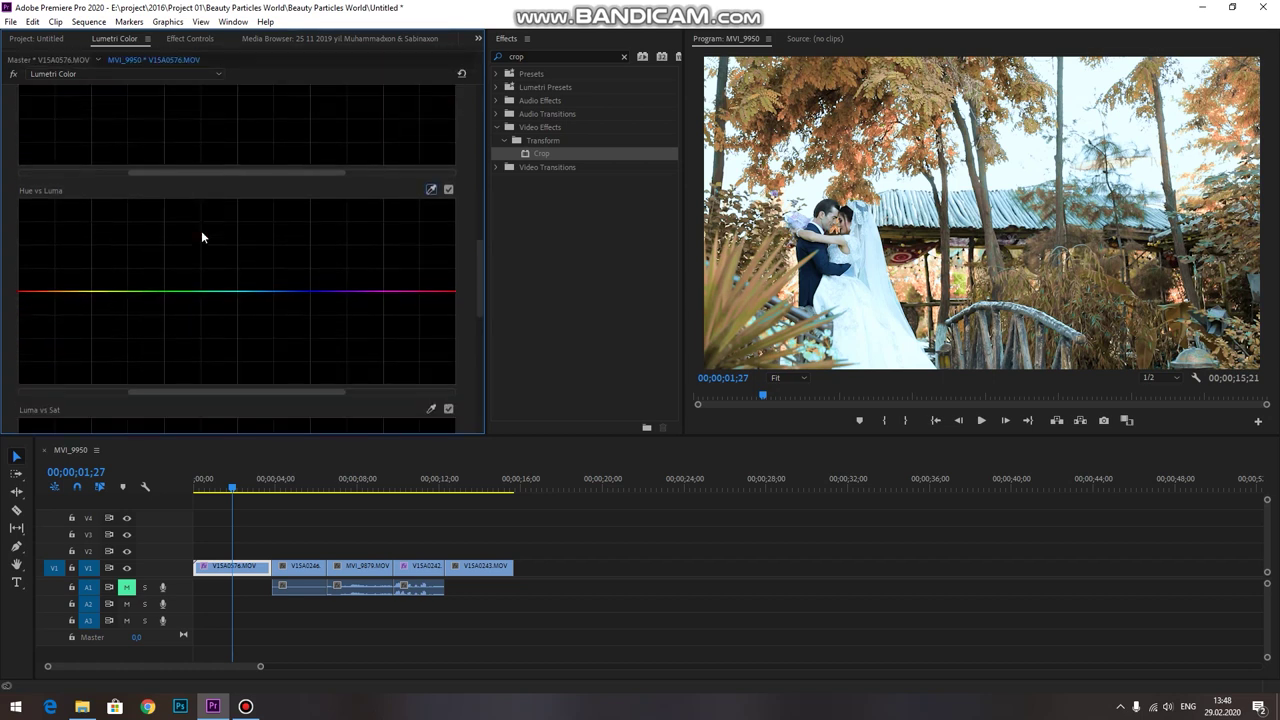
{"action": "left_click", "coordinate": [201, 278]}
{"action": "left_click_drag", "start_coordinate": [207, 274], "coordinate": [211, 281]}
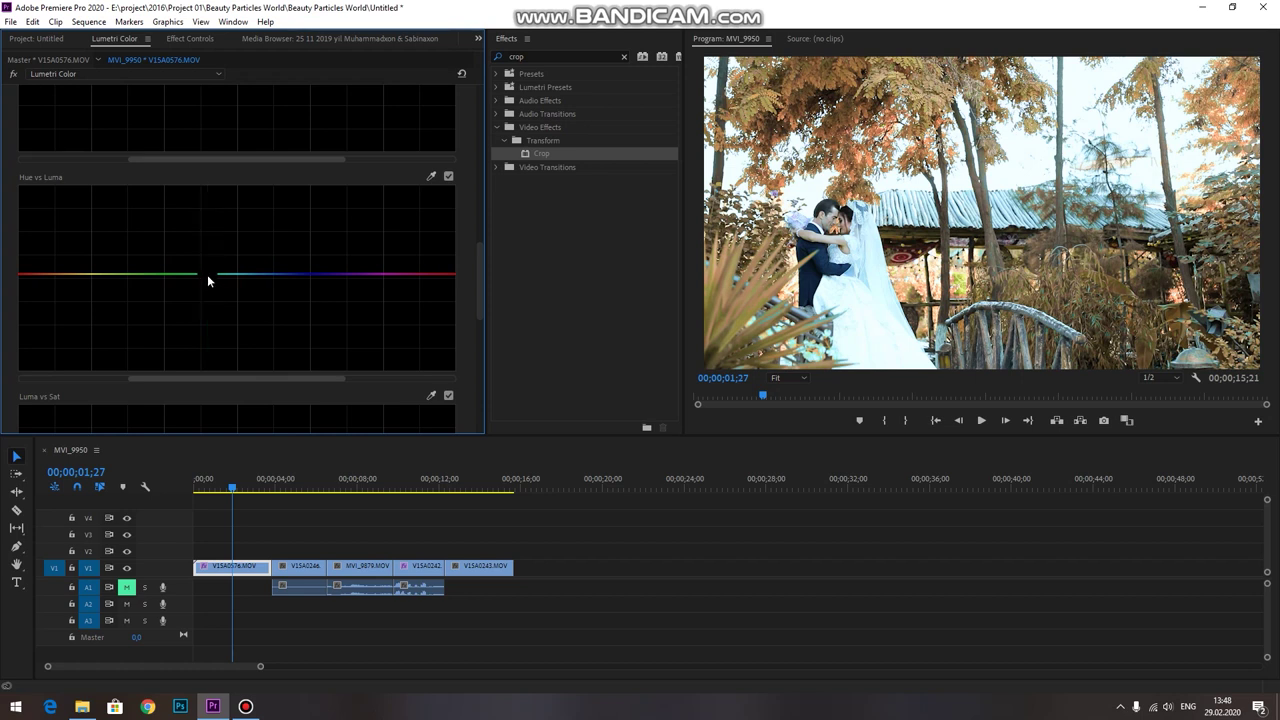
{"action": "scroll", "coordinate": [207, 276], "scroll_direction": "down", "scroll_amount": 3}
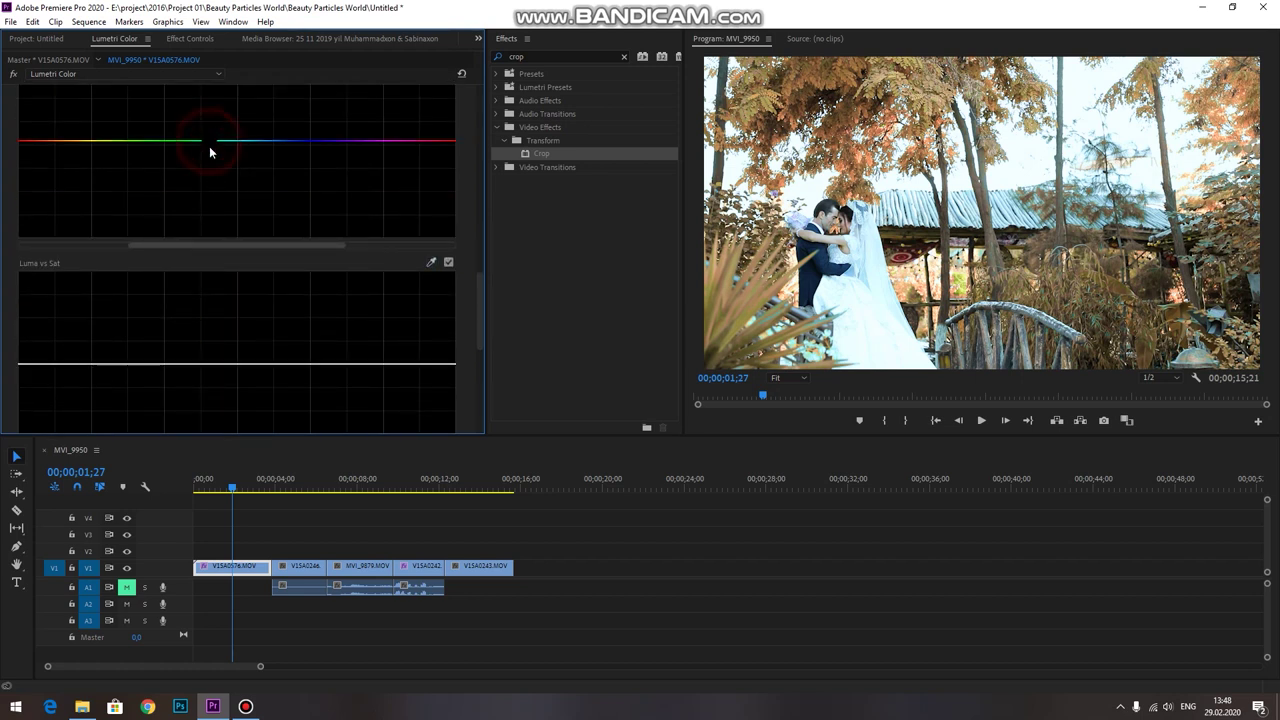
{"action": "scroll", "coordinate": [207, 143], "scroll_direction": "up", "scroll_amount": 2}
{"action": "left_click_drag", "start_coordinate": [209, 222], "coordinate": [214, 238]}
Raise the Luma vs Sat curve slightly to adjust saturation
{"action": "scroll", "coordinate": [214, 238], "scroll_direction": "down", "scroll_amount": 2}
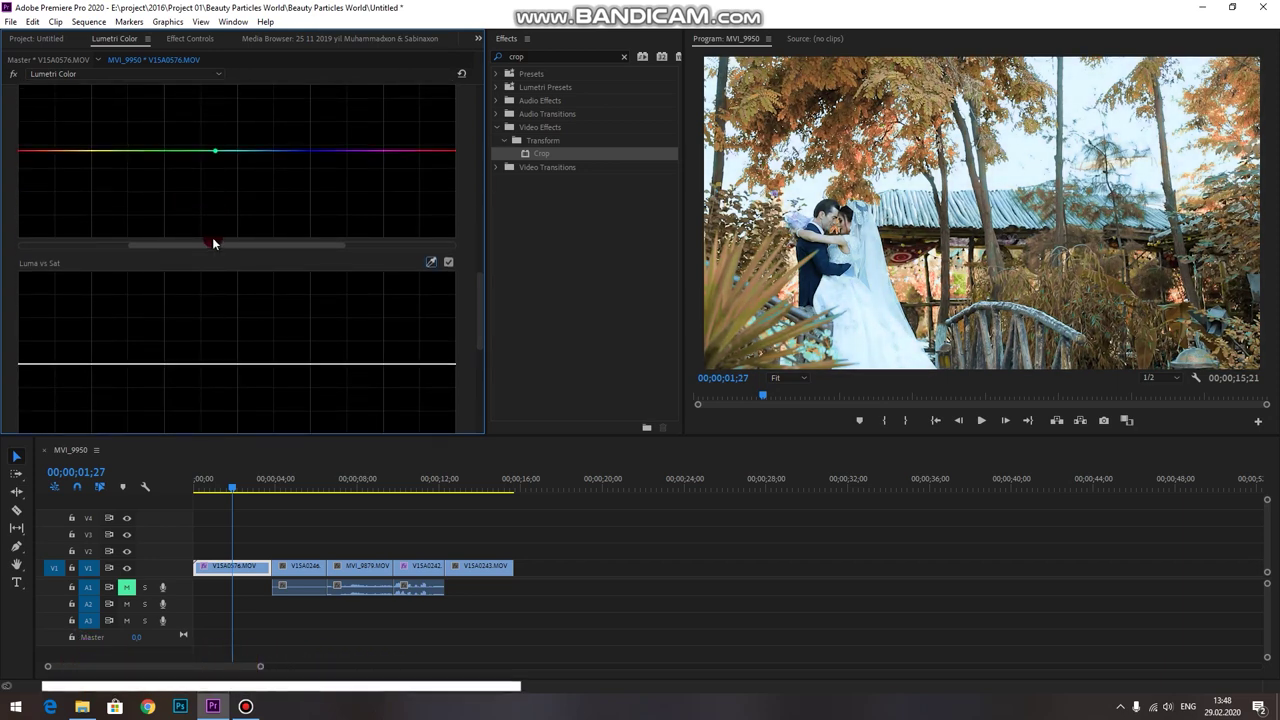
{"action": "scroll", "coordinate": [212, 240], "scroll_direction": "down", "scroll_amount": 3}
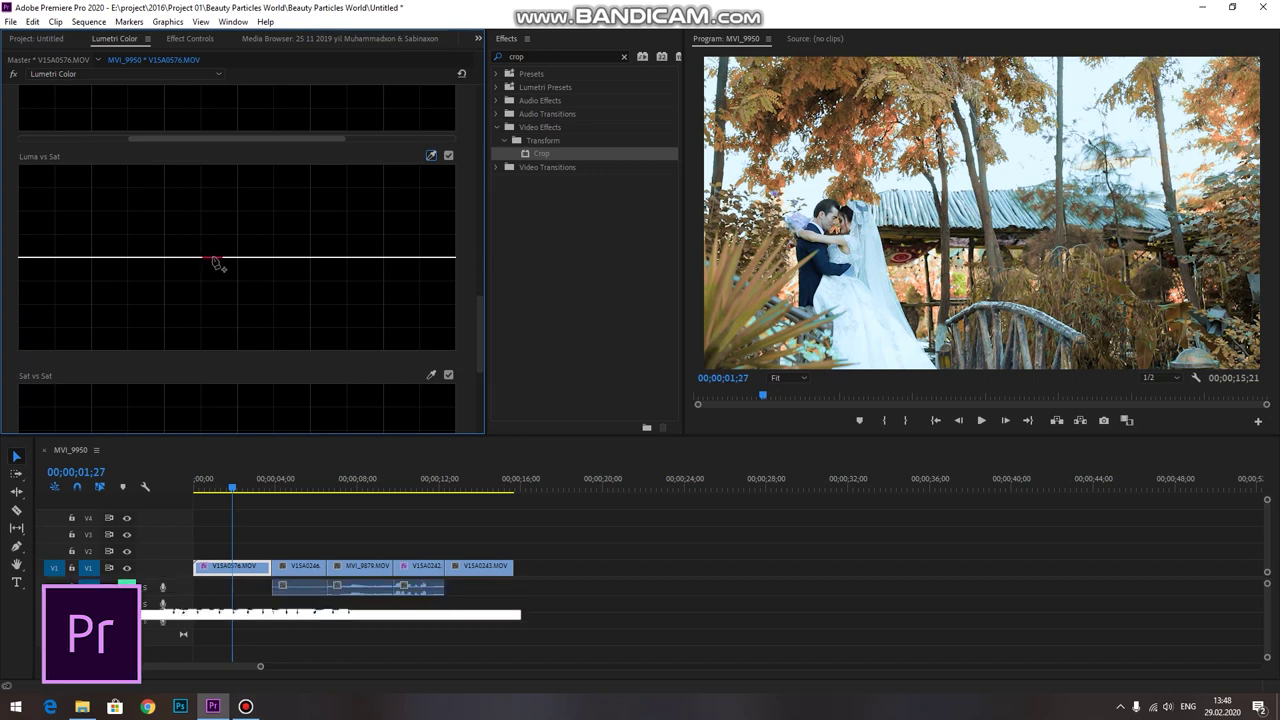
{"action": "left_click_drag", "start_coordinate": [213, 258], "coordinate": [222, 225]}
{"action": "left_click_drag", "start_coordinate": [221, 238], "coordinate": [234, 266]}
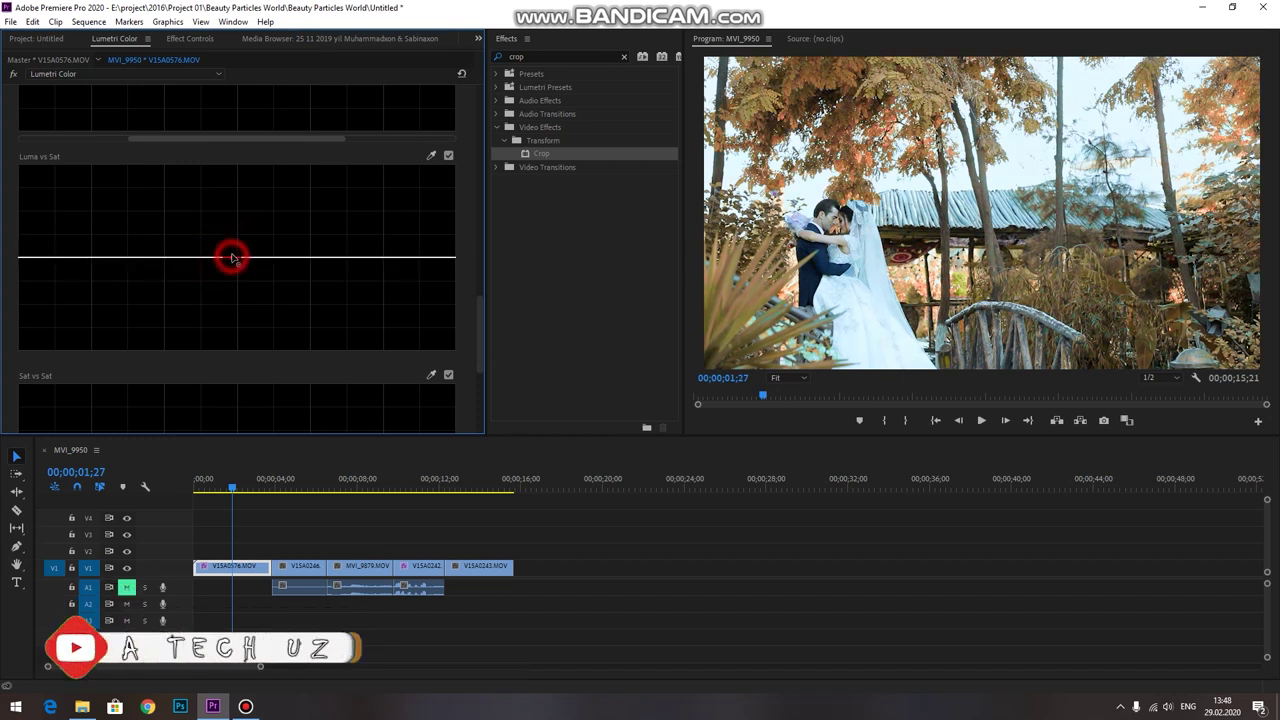
{"action": "scroll", "coordinate": [226, 272], "scroll_direction": "down", "scroll_amount": 4}
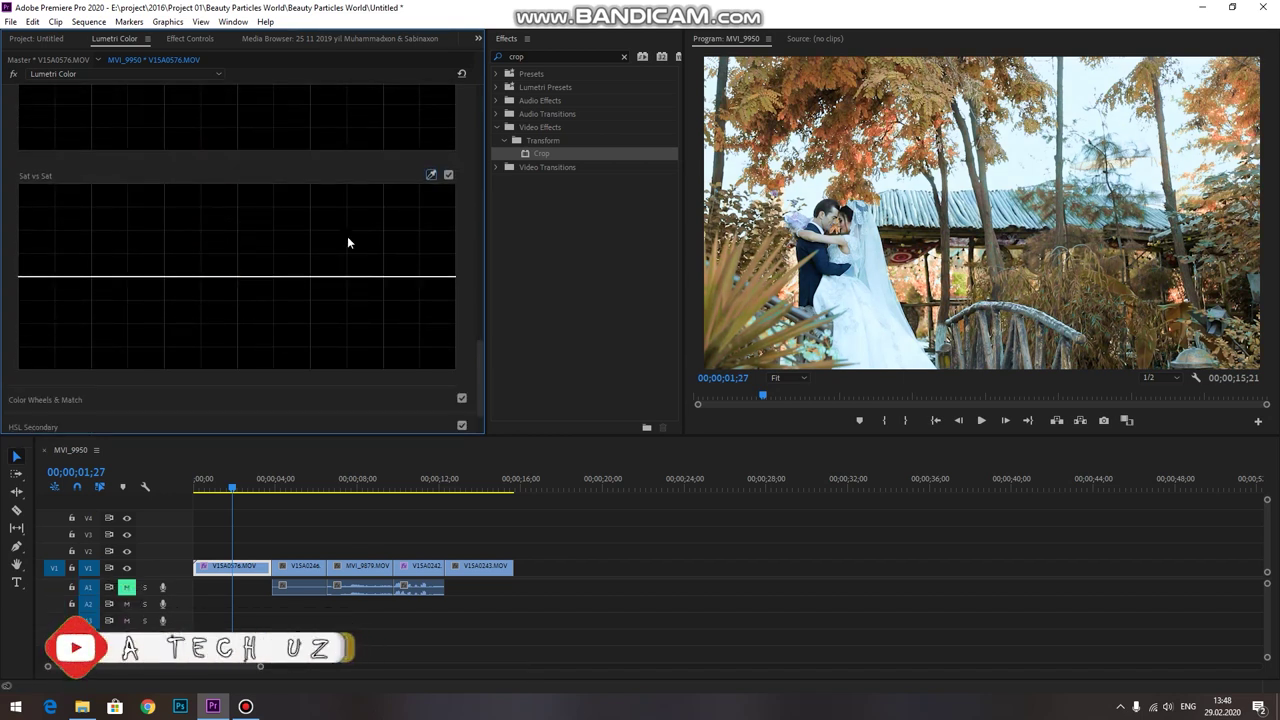
{"action": "left_click", "coordinate": [428, 285]}
{"action": "left_click", "coordinate": [480, 357]}
{"action": "left_click_drag", "start_coordinate": [480, 357], "coordinate": [493, 222]}
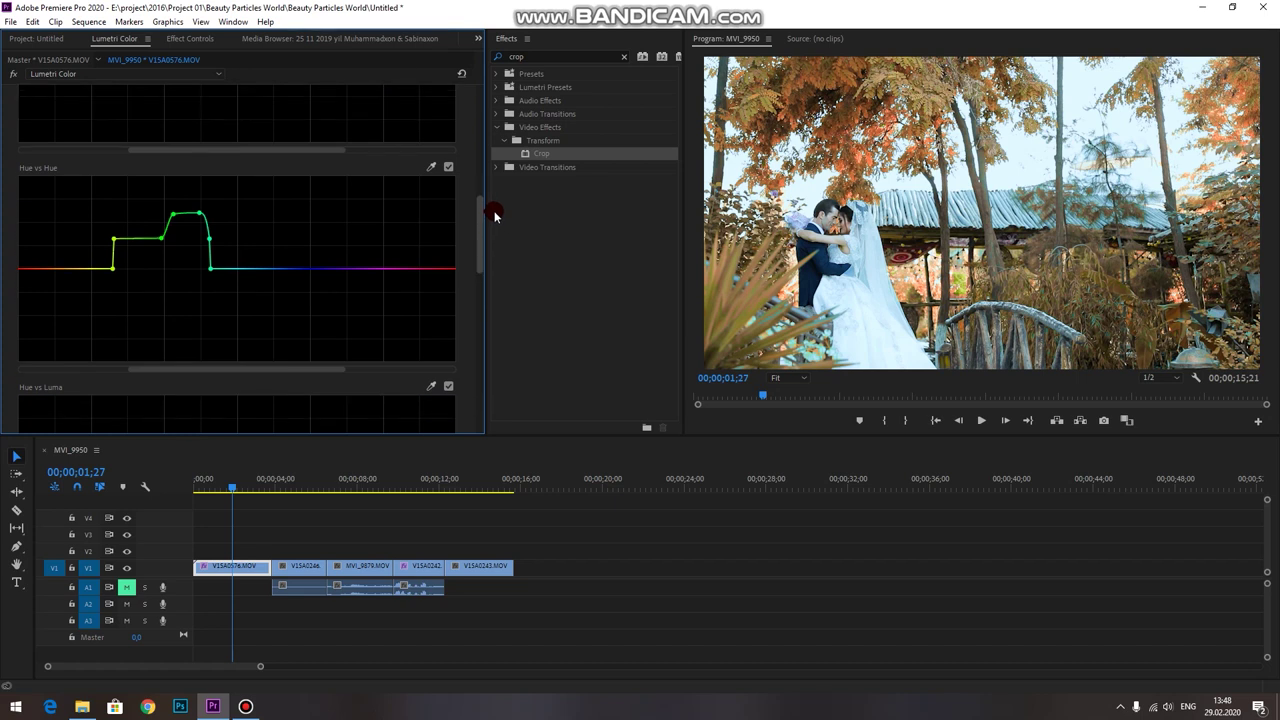
Sample the man's hair with the Hue vs Hue eyedropper, add points and keep them on the baseline
{"action": "left_click_drag", "start_coordinate": [260, 369], "coordinate": [106, 363]}
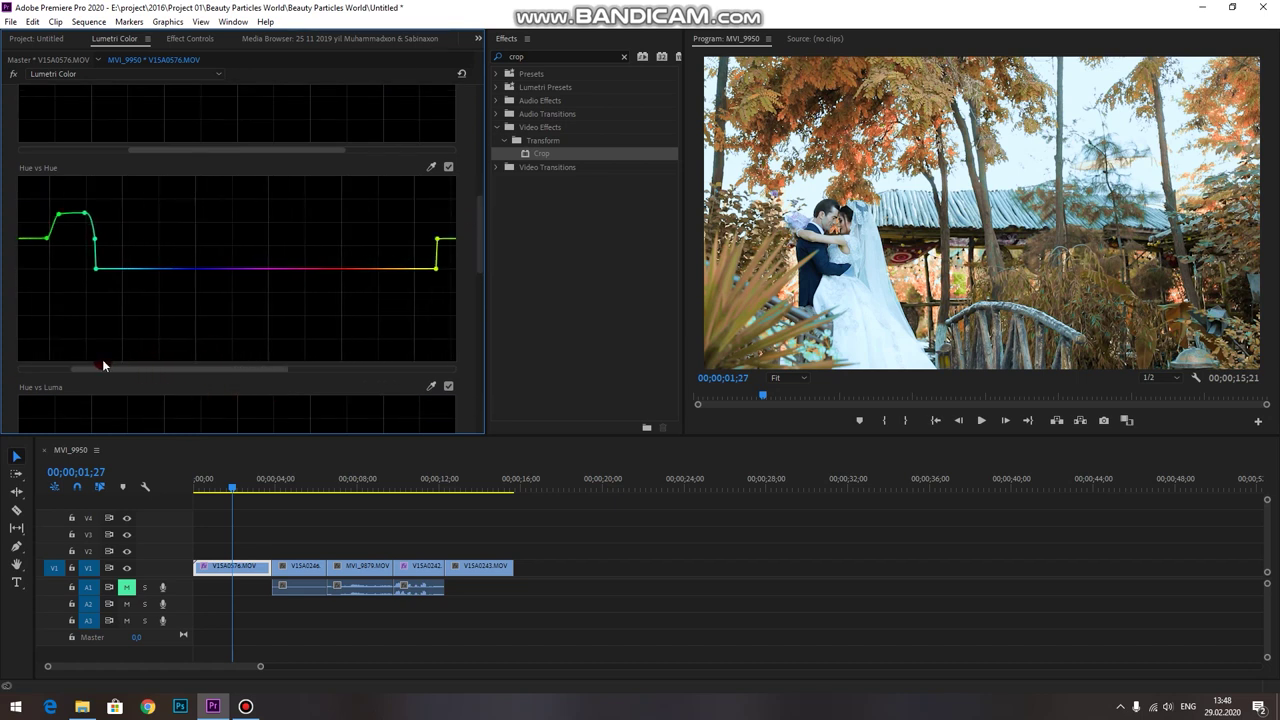
{"action": "left_click", "coordinate": [432, 166]}
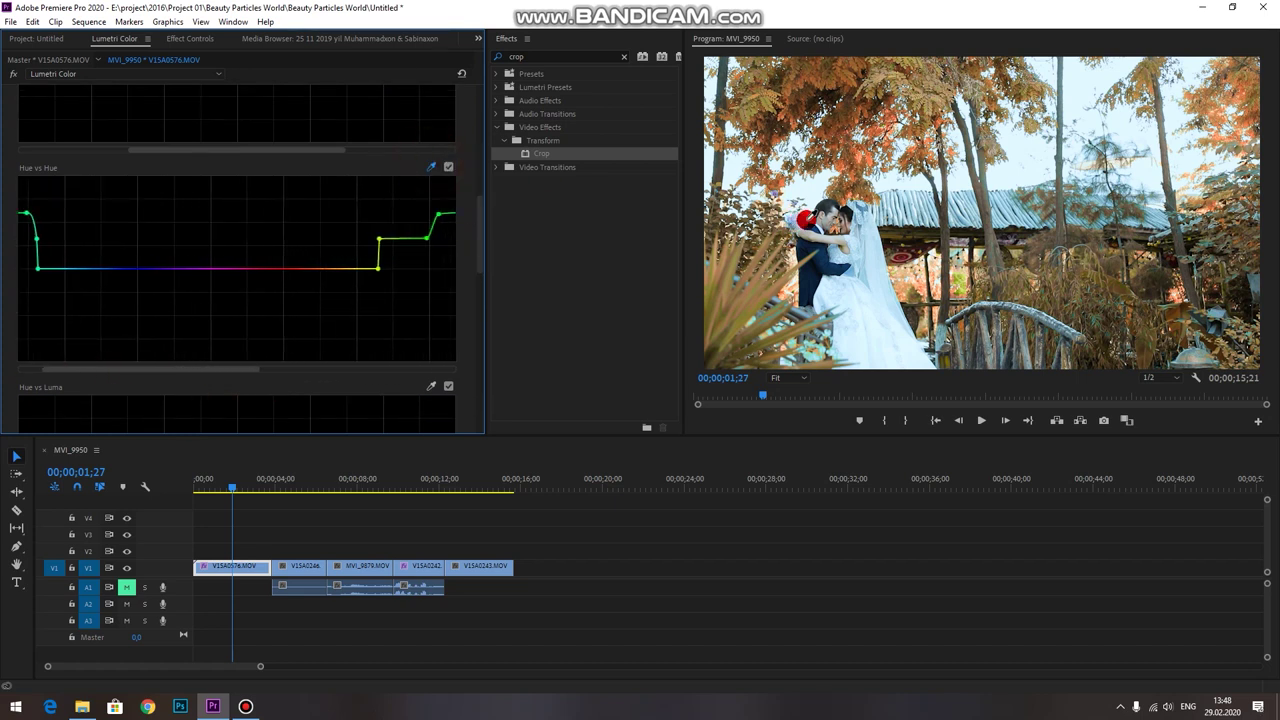
{"action": "left_click", "coordinate": [832, 212]}
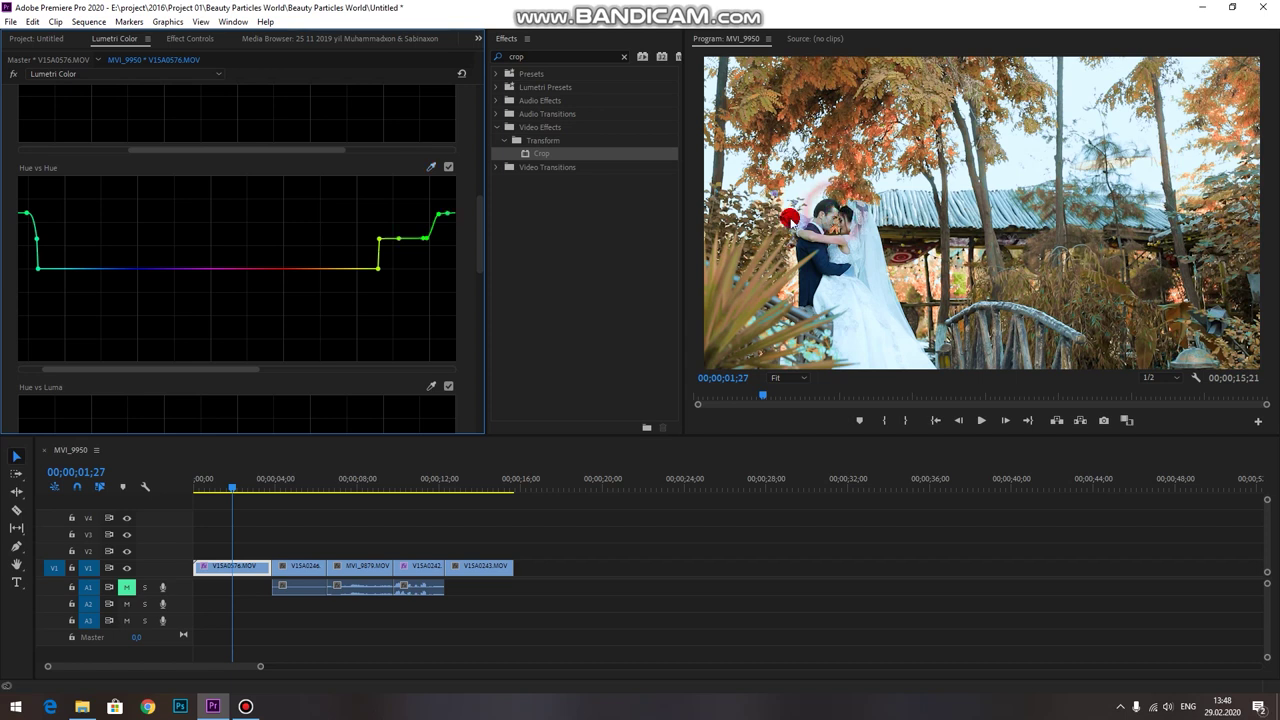
{"action": "left_click_drag", "start_coordinate": [227, 370], "coordinate": [107, 363]}
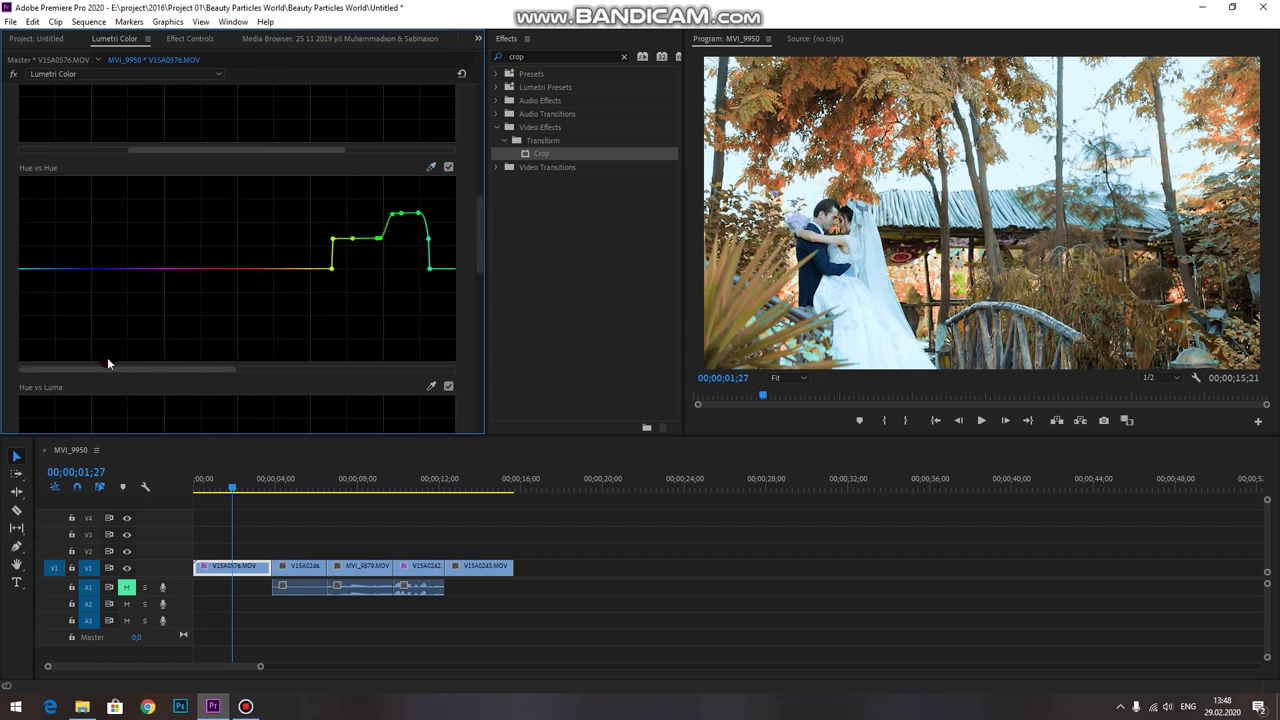
{"action": "left_click", "coordinate": [299, 269]}
{"action": "left_click", "coordinate": [263, 269]}
{"action": "left_click_drag", "start_coordinate": [271, 269], "coordinate": [306, 697]}
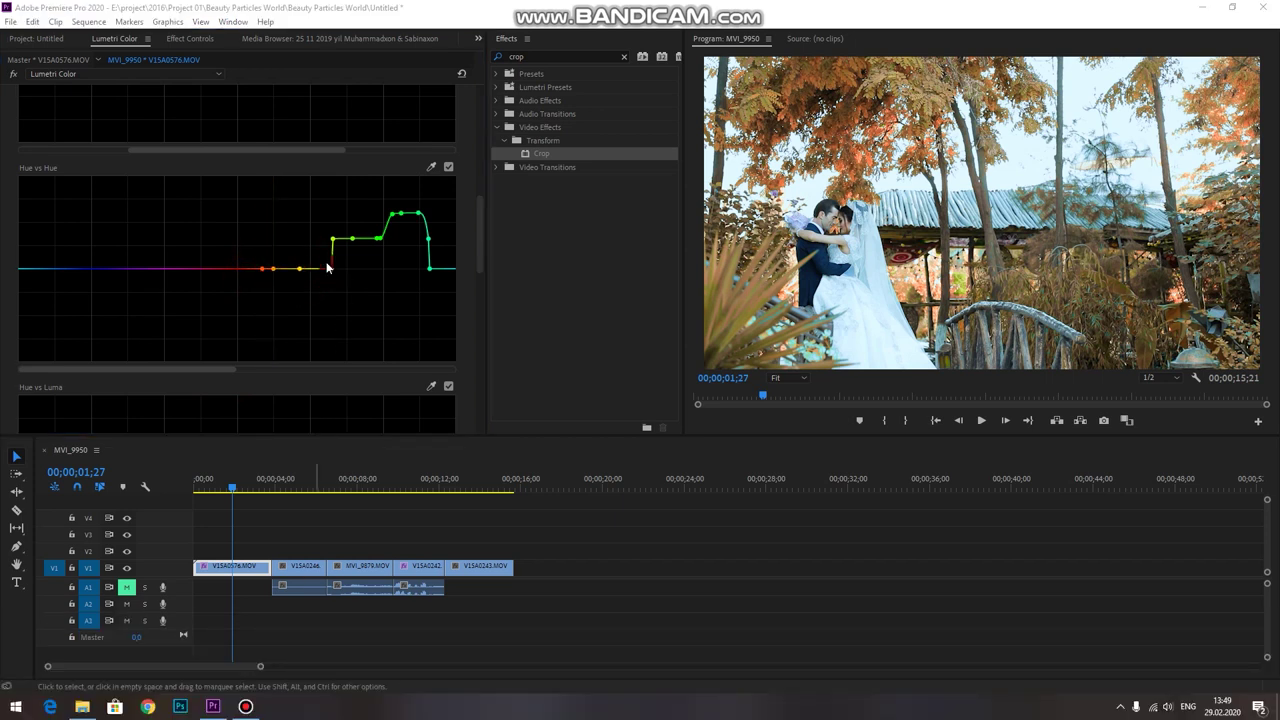
{"action": "mouse_move", "coordinate": [263, 269]}
{"action": "left_mouse_down"}
{"action": "mouse_move", "coordinate": [250, 269]}
{"action": "mouse_move", "coordinate": [246, 326]}
{"action": "left_mouse_up"}
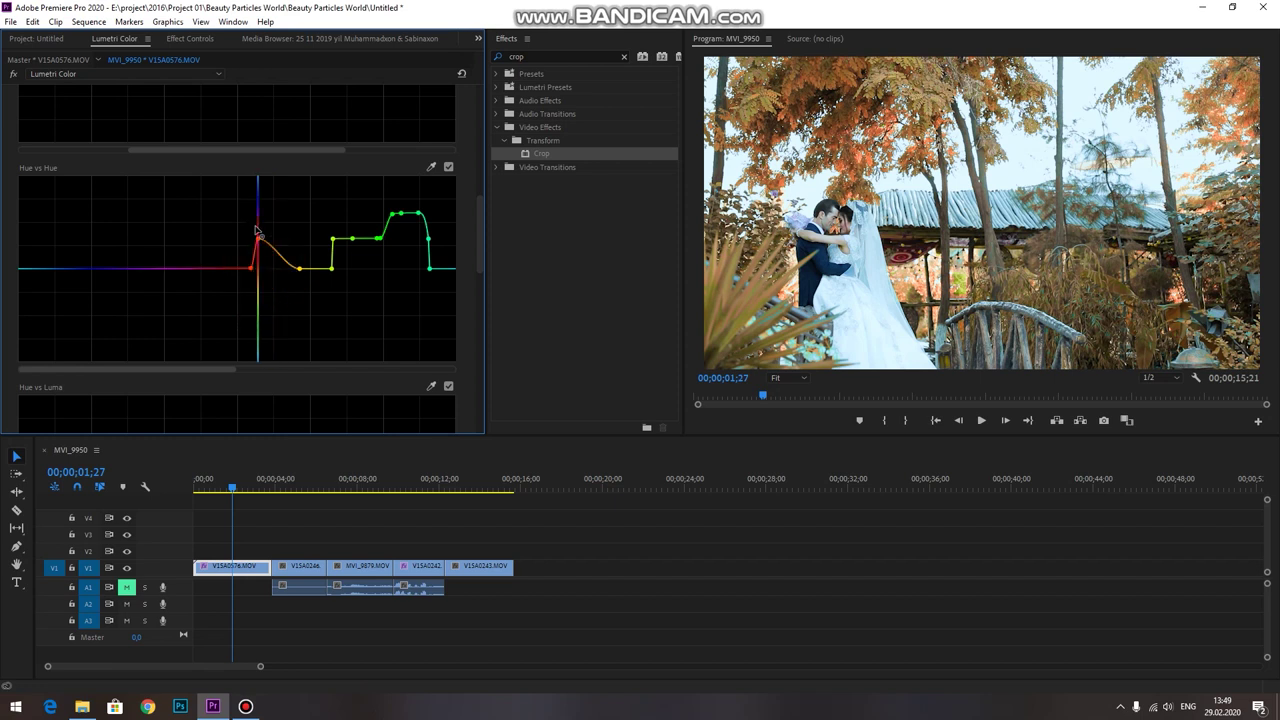
{"action": "mouse_move", "coordinate": [248, 322]}
{"action": "left_mouse_down"}
{"action": "mouse_move", "coordinate": [256, 283]}
{"action": "mouse_move", "coordinate": [301, 286]}
{"action": "mouse_move", "coordinate": [268, 273]}
{"action": "left_mouse_up"}
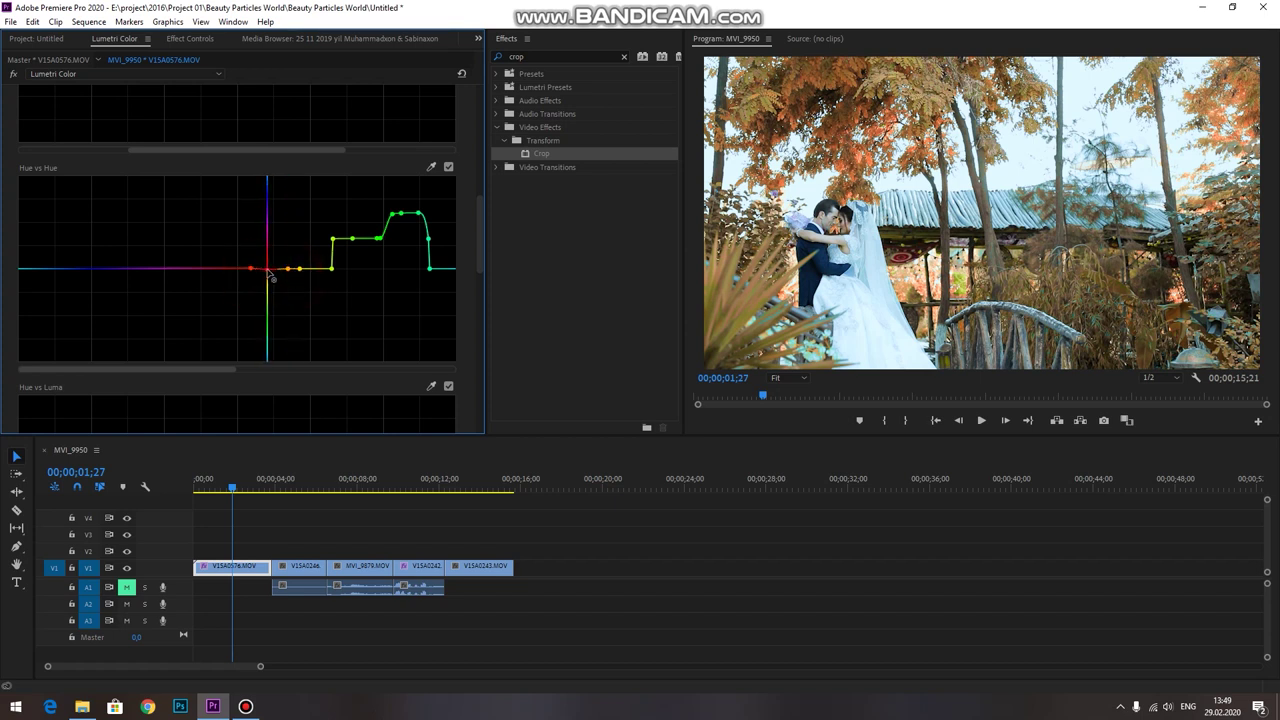
{"action": "scroll", "coordinate": [270, 262], "scroll_direction": "up", "scroll_amount": 2}
Cool the clip's temperature slightly to -27,2
{"action": "scroll", "coordinate": [268, 257], "scroll_direction": "up", "scroll_amount": 3}
{"action": "scroll", "coordinate": [268, 257], "scroll_direction": "up", "scroll_amount": 3}
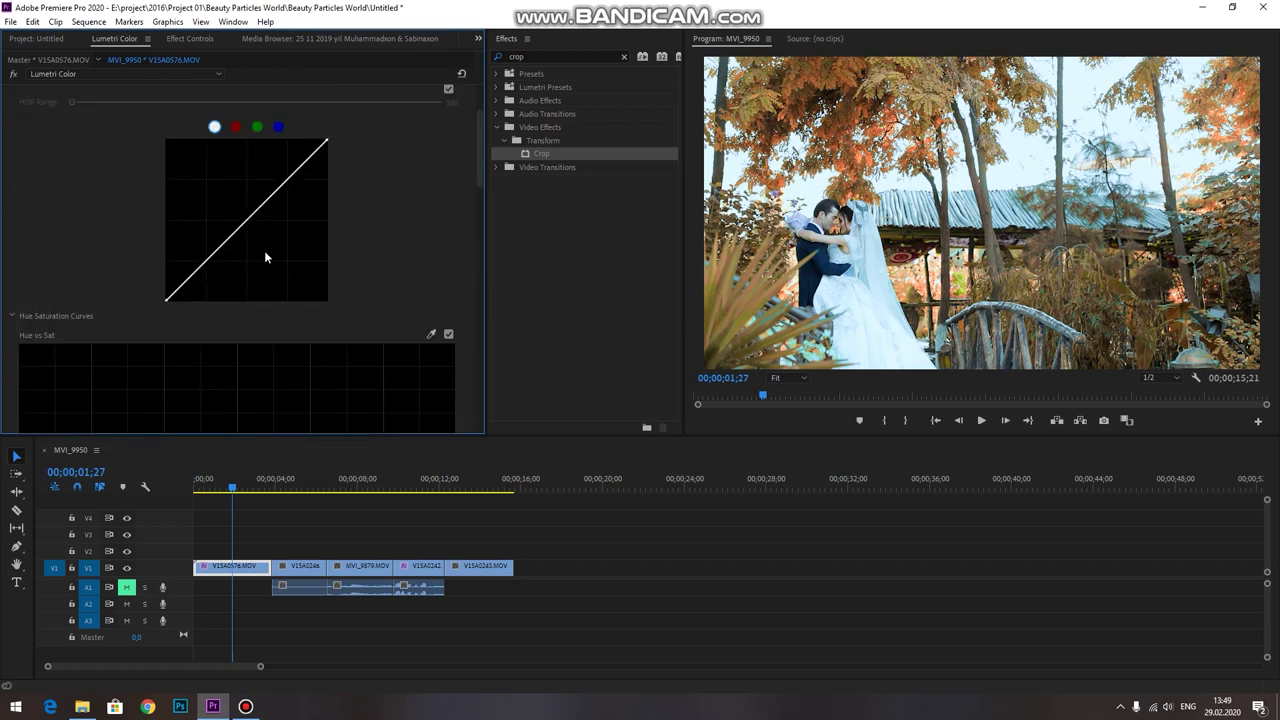
{"action": "scroll", "coordinate": [205, 205], "scroll_direction": "up", "scroll_amount": 2}
{"action": "scroll", "coordinate": [205, 205], "scroll_direction": "up", "scroll_amount": 1}
{"action": "scroll", "coordinate": [105, 112], "scroll_direction": "up", "scroll_amount": 4}
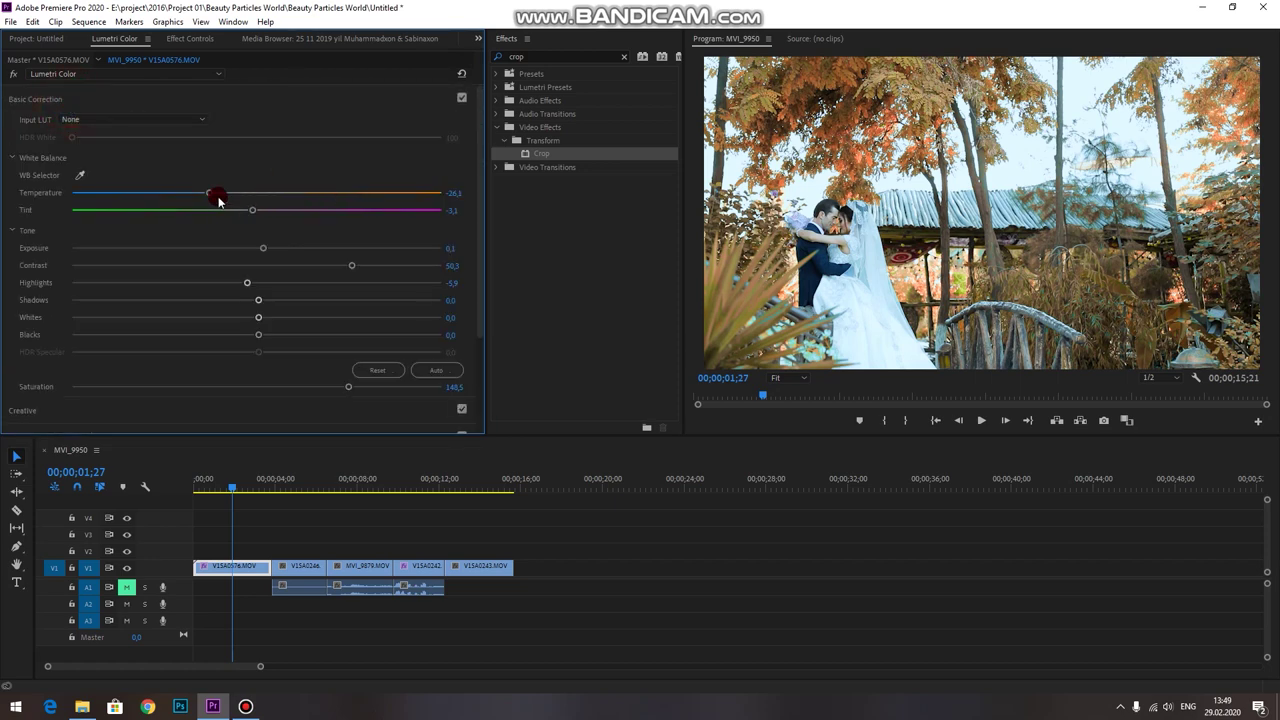
{"action": "left_click_drag", "start_coordinate": [212, 197], "coordinate": [206, 201]}
Expand the Creative look settings and the Color Wheels & Match section
{"action": "scroll", "coordinate": [212, 208], "scroll_direction": "down", "scroll_amount": 2}
{"action": "scroll", "coordinate": [209, 217], "scroll_direction": "down", "scroll_amount": 1}
{"action": "left_click", "coordinate": [23, 287]}
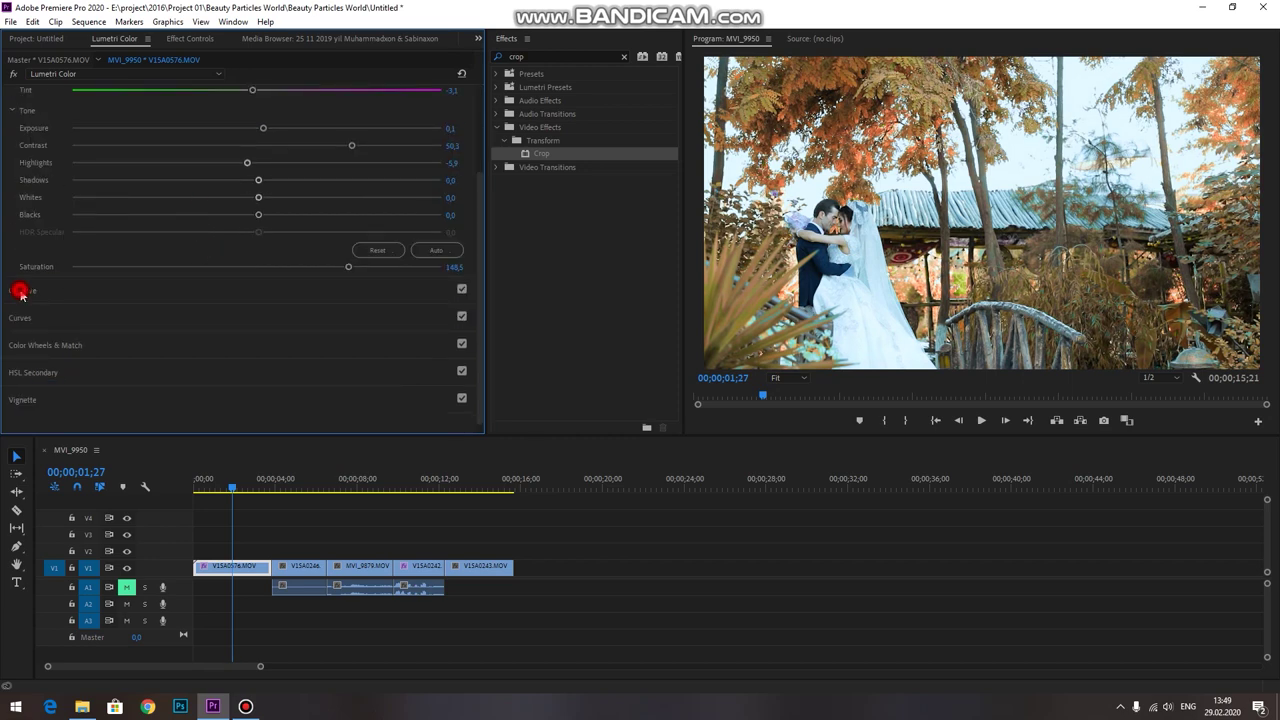
{"action": "scroll", "coordinate": [250, 197], "scroll_direction": "down", "scroll_amount": 1}
{"action": "scroll", "coordinate": [271, 196], "scroll_direction": "down", "scroll_amount": 1}
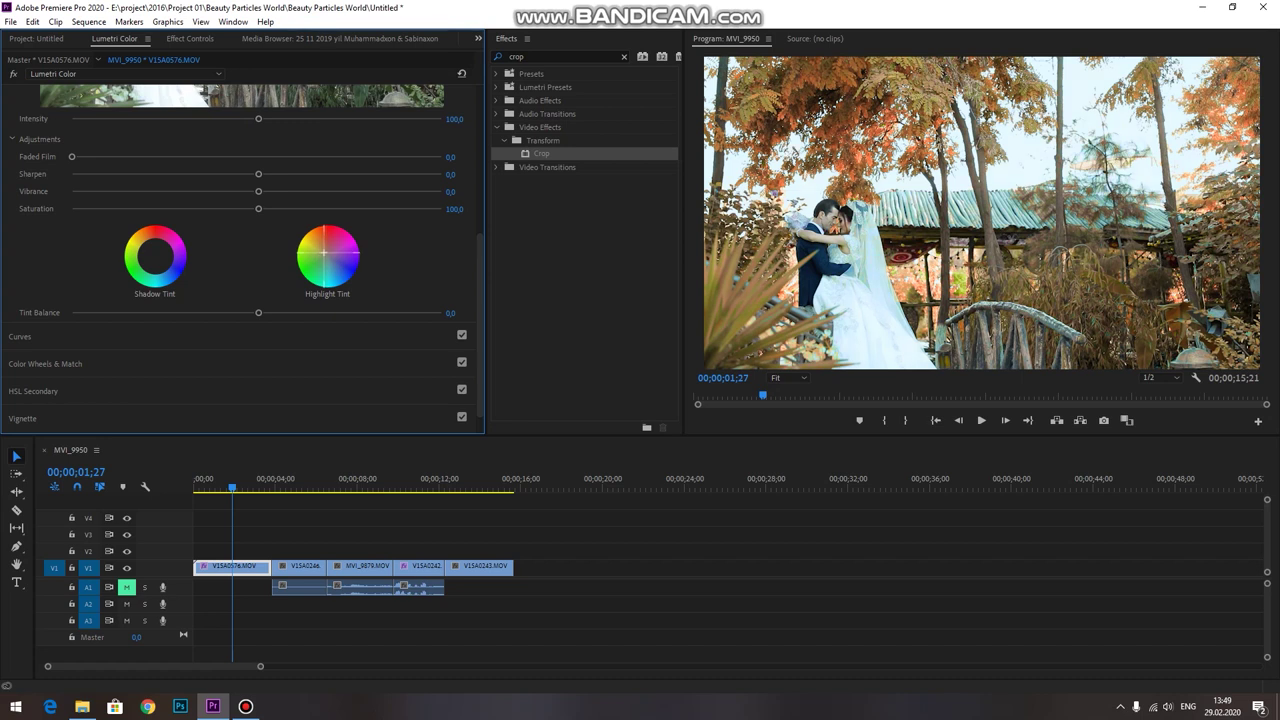
{"action": "scroll", "coordinate": [176, 258], "scroll_direction": "down", "scroll_amount": 1}
{"action": "left_click", "coordinate": [14, 334]}
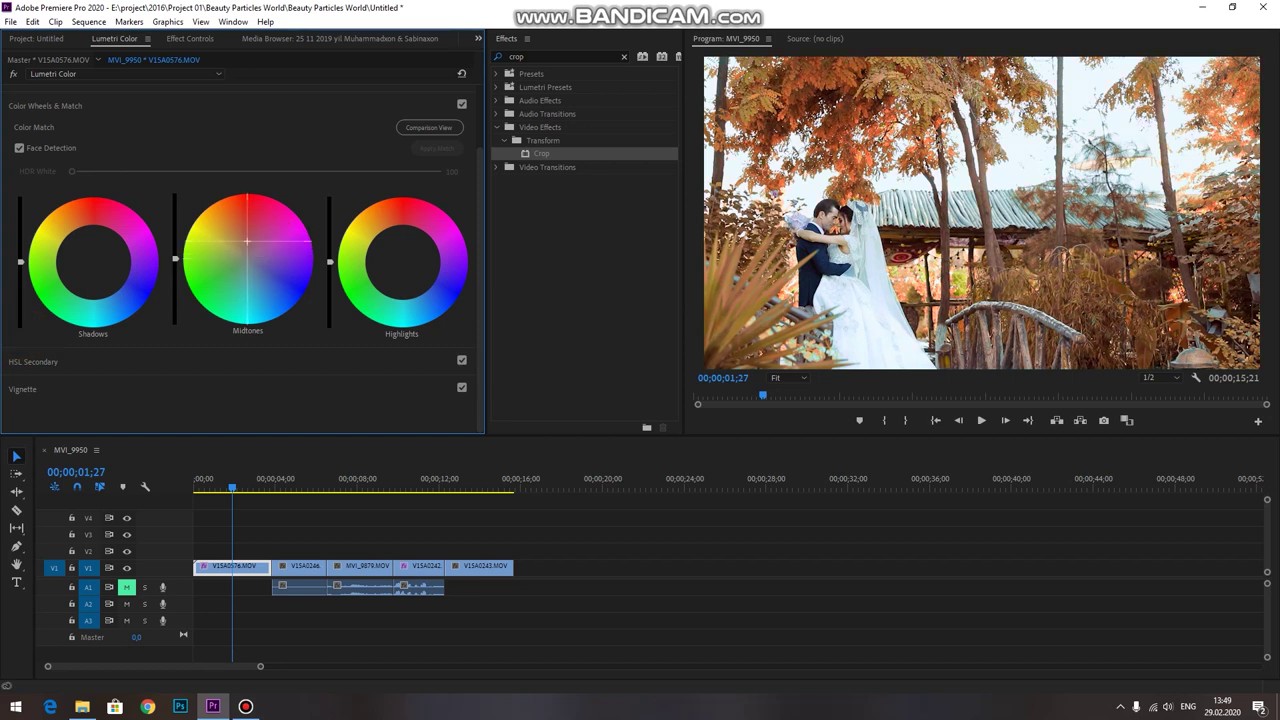
Keep the Shadows, Midtones and Highlights wheels neutral and add a vignette: Amount -0,7, Roundness 32,3
{"action": "left_click_drag", "start_coordinate": [248, 241], "coordinate": [250, 266]}
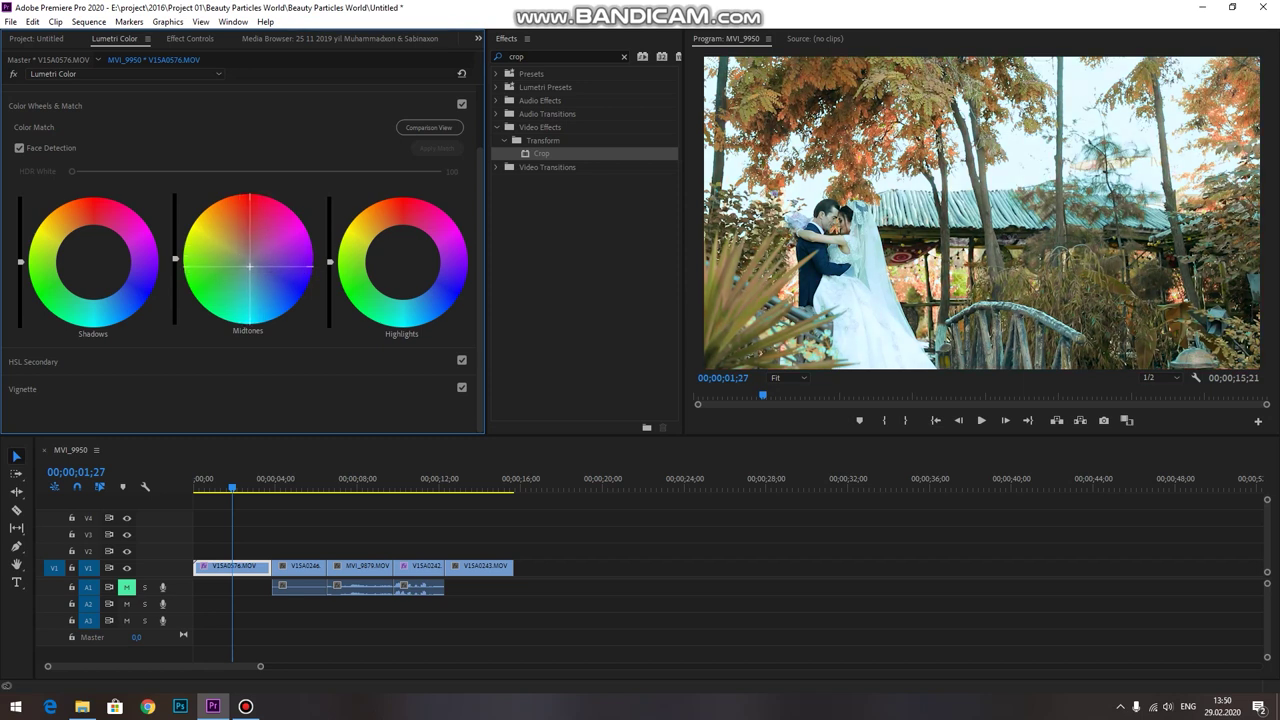
{"action": "left_click_drag", "start_coordinate": [250, 253], "coordinate": [250, 263]}
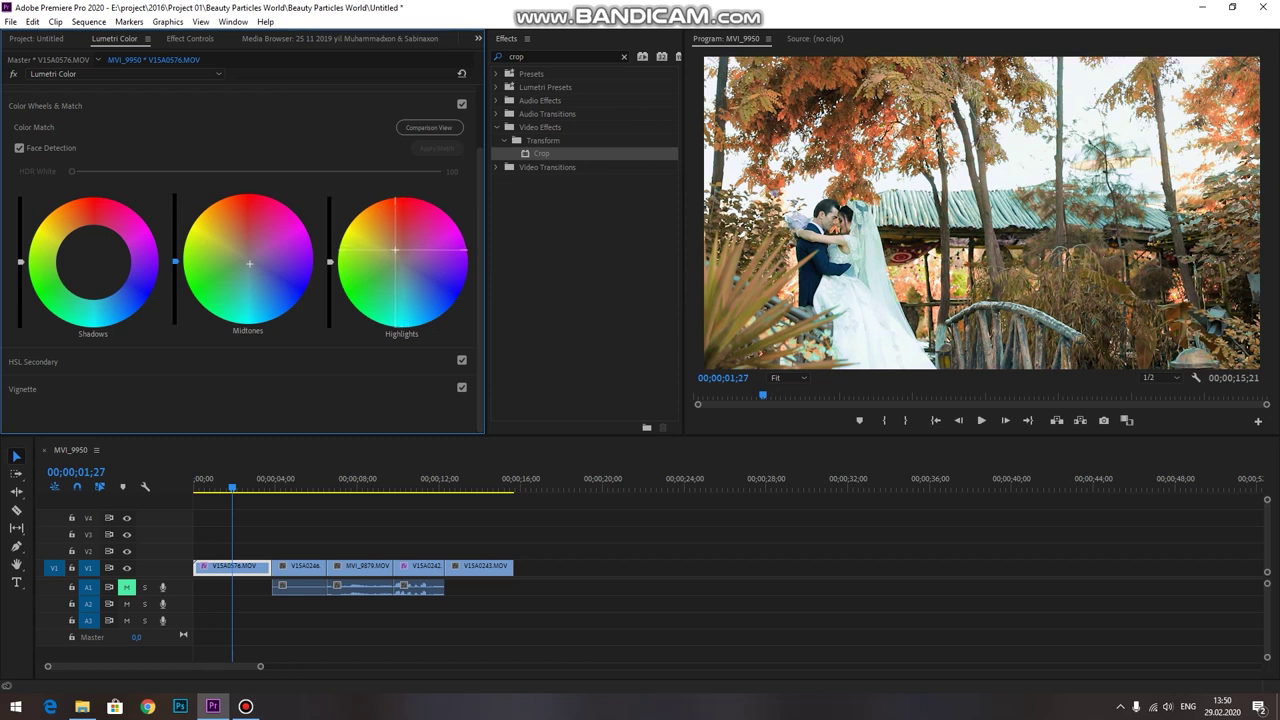
{"action": "double_click", "coordinate": [397, 255]}
{"action": "left_click_drag", "start_coordinate": [67, 263], "coordinate": [93, 264]}
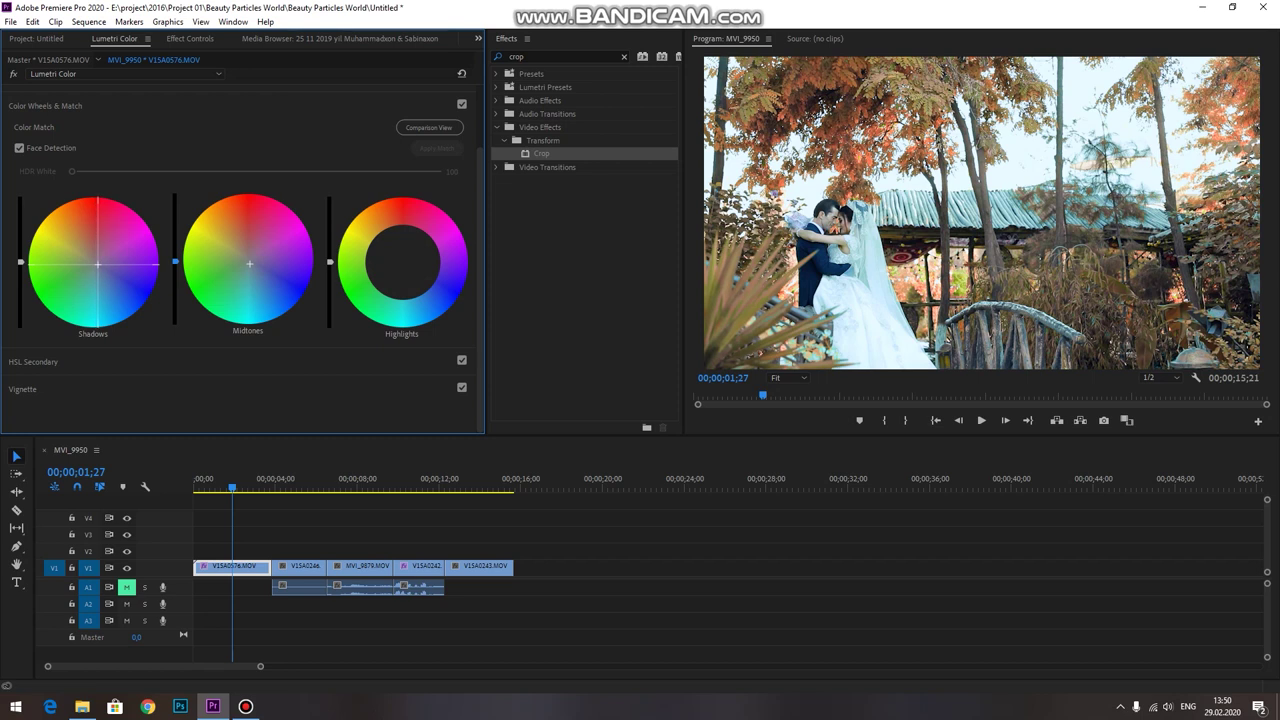
{"action": "double_click", "coordinate": [95, 262]}
{"action": "left_click", "coordinate": [30, 389]}
{"action": "mouse_move", "coordinate": [258, 257]}
{"action": "left_mouse_down"}
{"action": "mouse_move", "coordinate": [211, 257]}
{"action": "mouse_move", "coordinate": [316, 291]}
{"action": "left_mouse_up"}
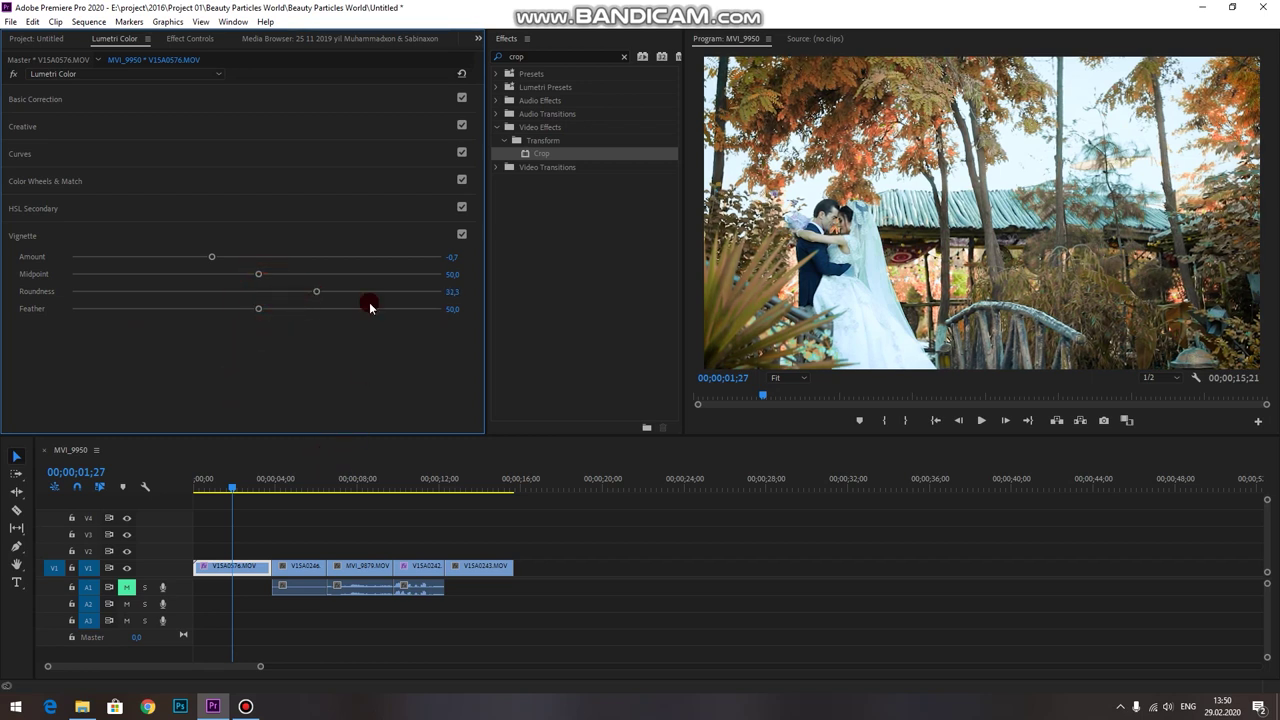
Park the playhead at 00;00;01;01 and Alt-drag the first V15A0576 clip up onto V2
{"action": "left_click", "coordinate": [218, 490]}
{"action": "left_click_drag", "start_coordinate": [220, 492], "coordinate": [219, 490]}
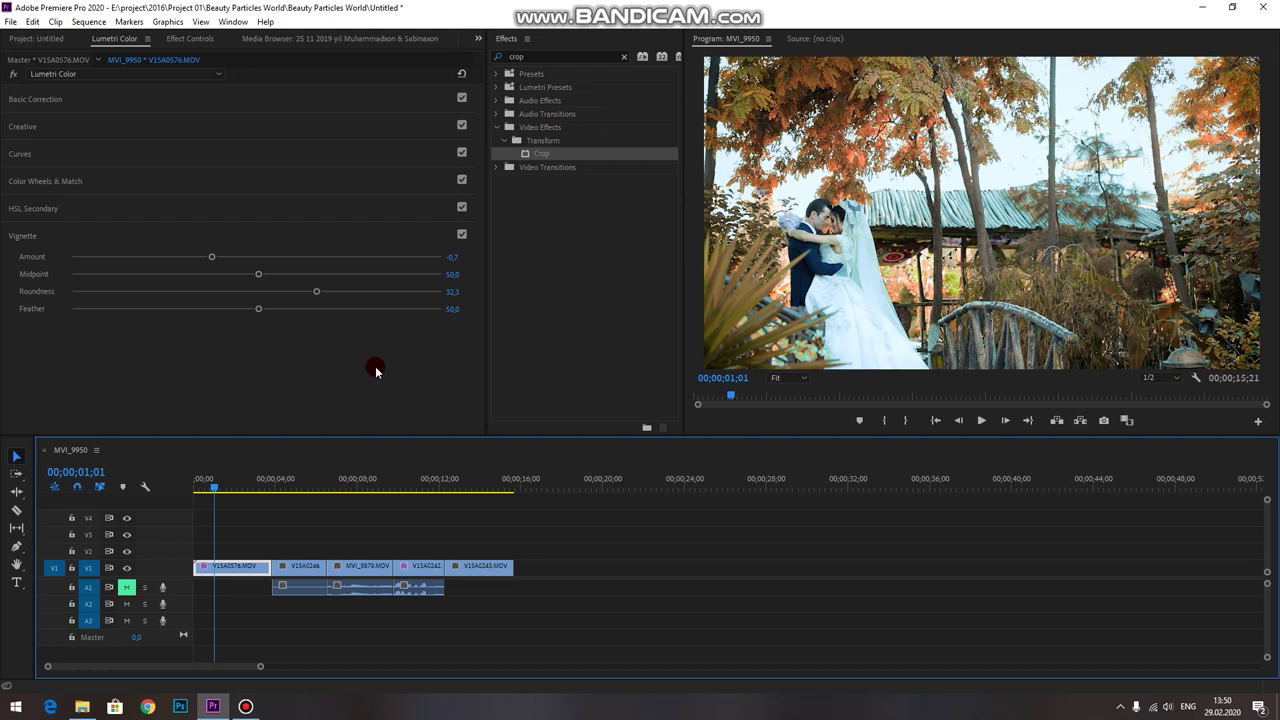
{"action": "left_click", "coordinate": [218, 350]}
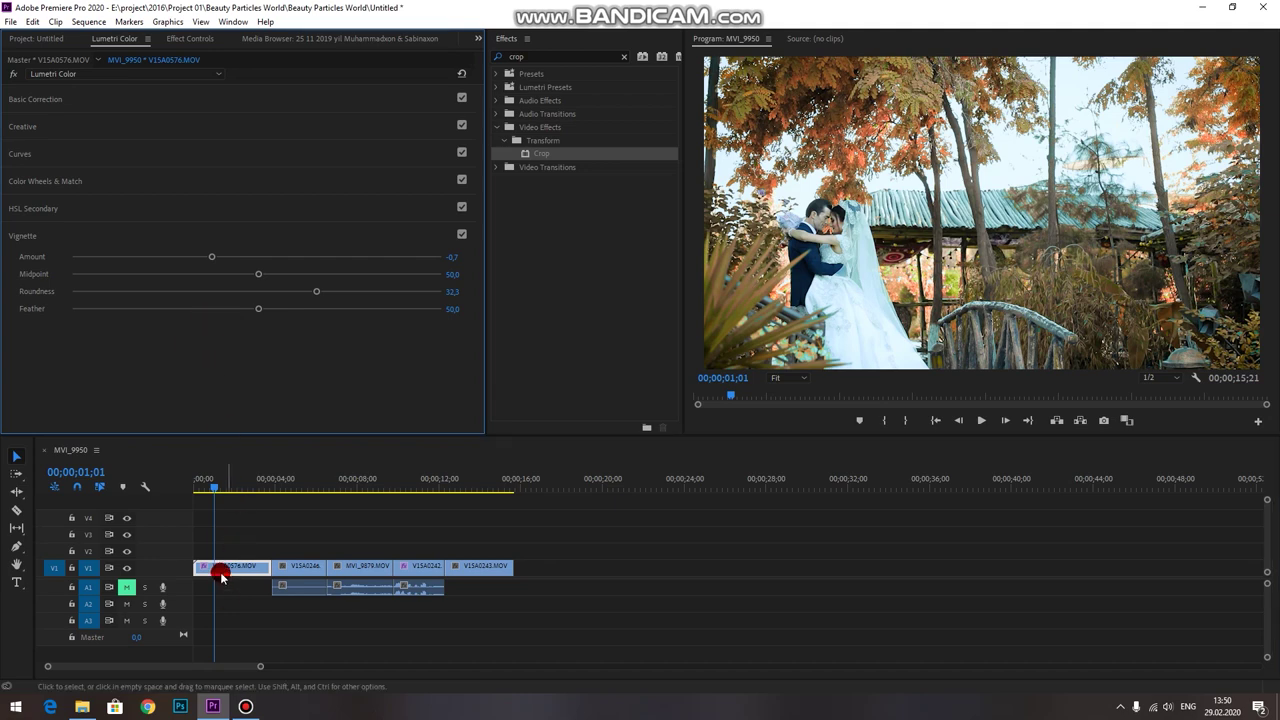
{"action": "left_click_drag", "start_coordinate": [220, 570], "coordinate": [218, 551], "text": "alt"}
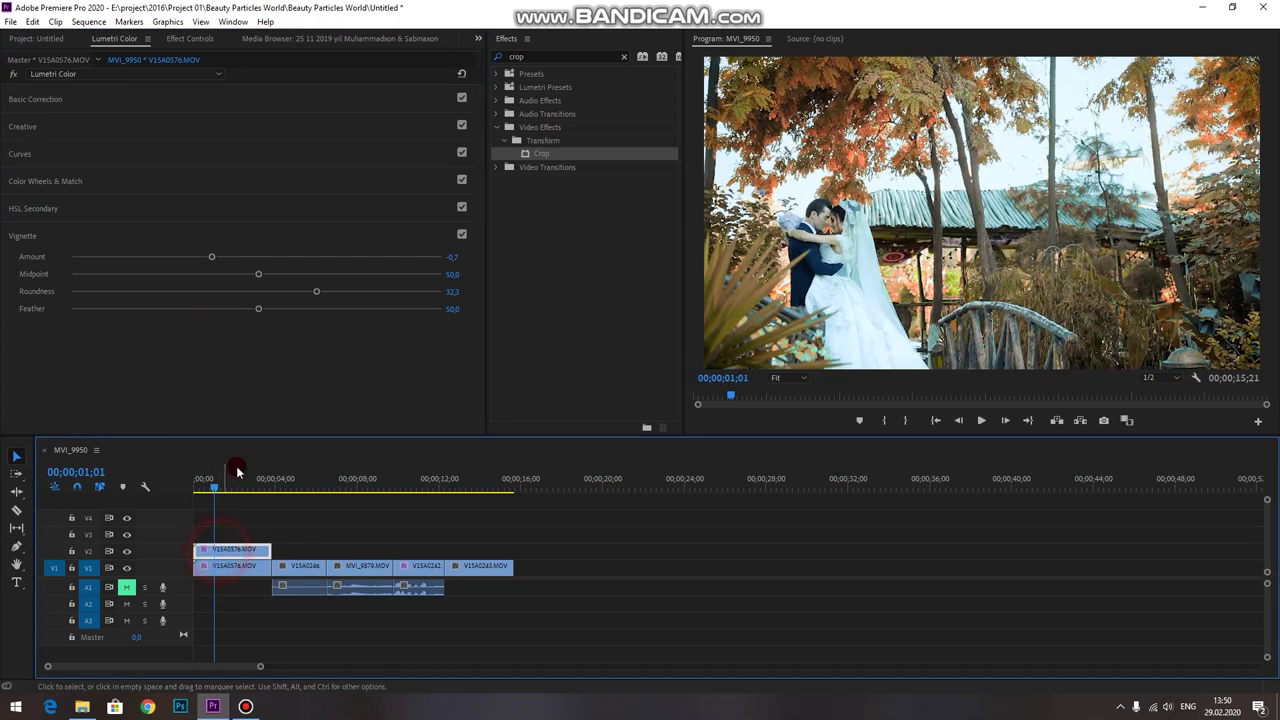
Delete the Lumetri Color effect from the V2 copy
{"action": "left_click", "coordinate": [190, 38]}
{"action": "left_click", "coordinate": [22, 275]}
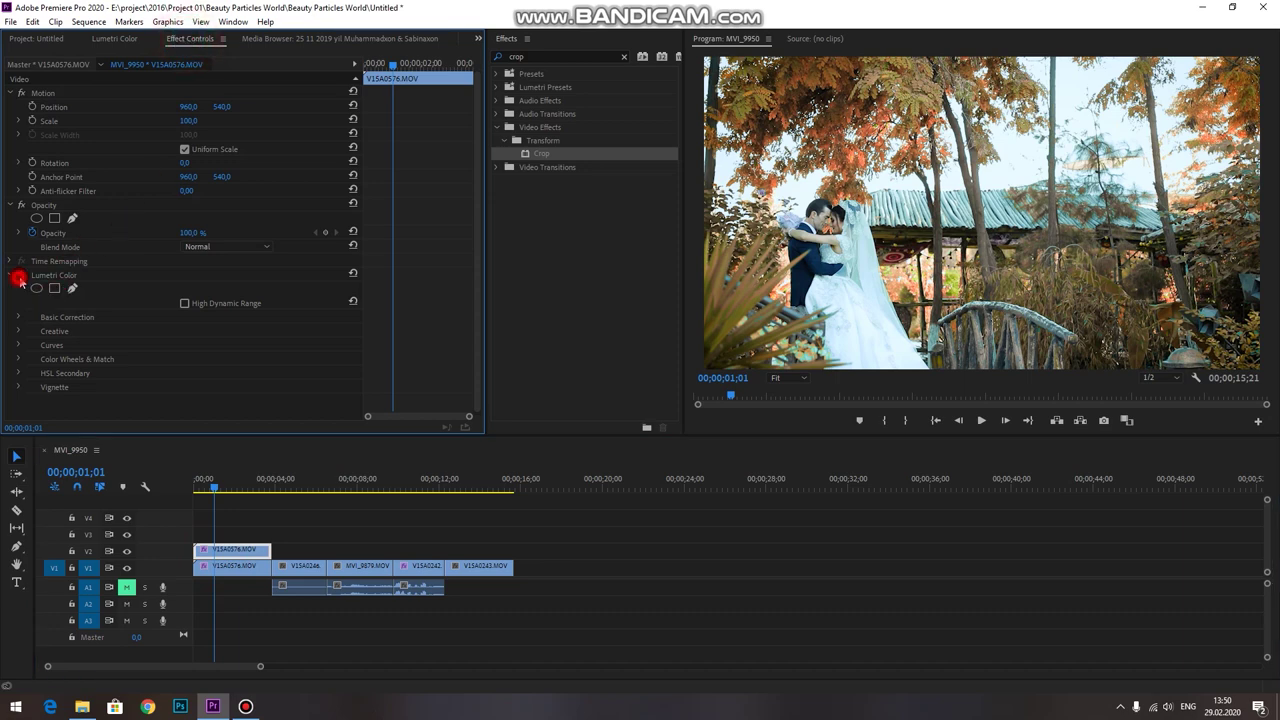
{"action": "key", "text": "Delete"}
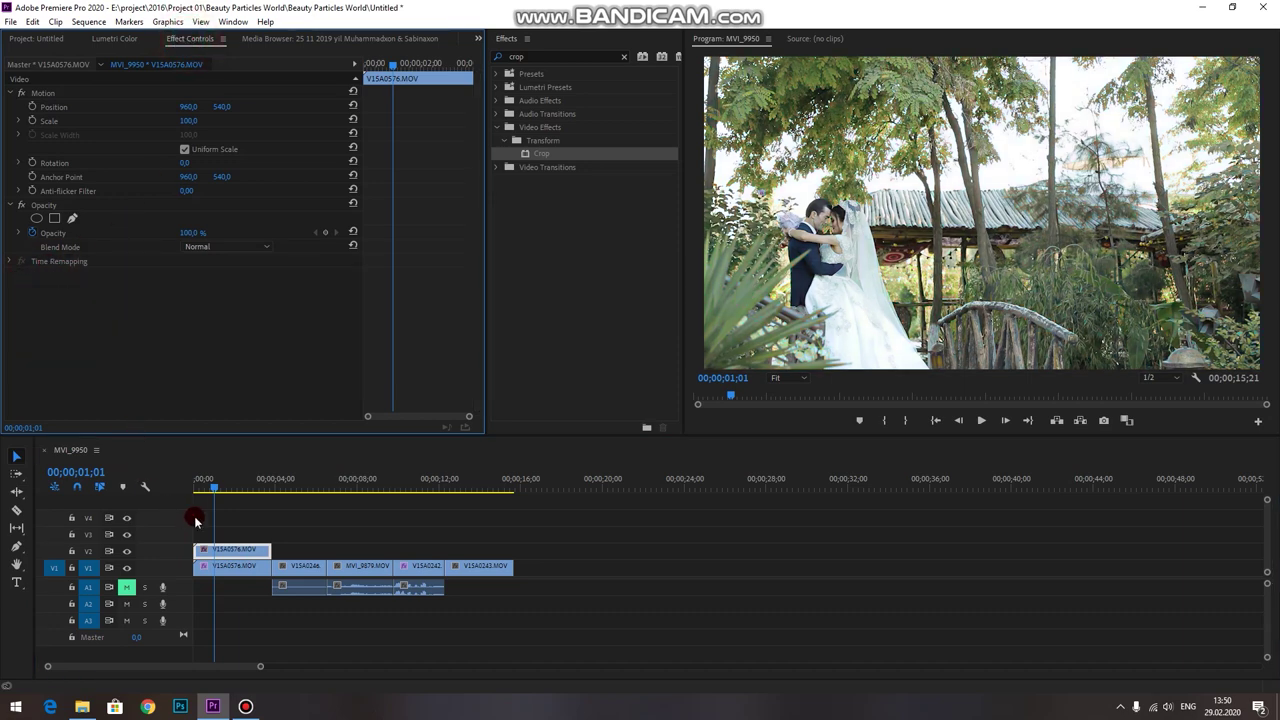
Toggle track V2's visibility to compare graded and ungraded shots, then deselect the clip
{"action": "left_click", "coordinate": [127, 553]}
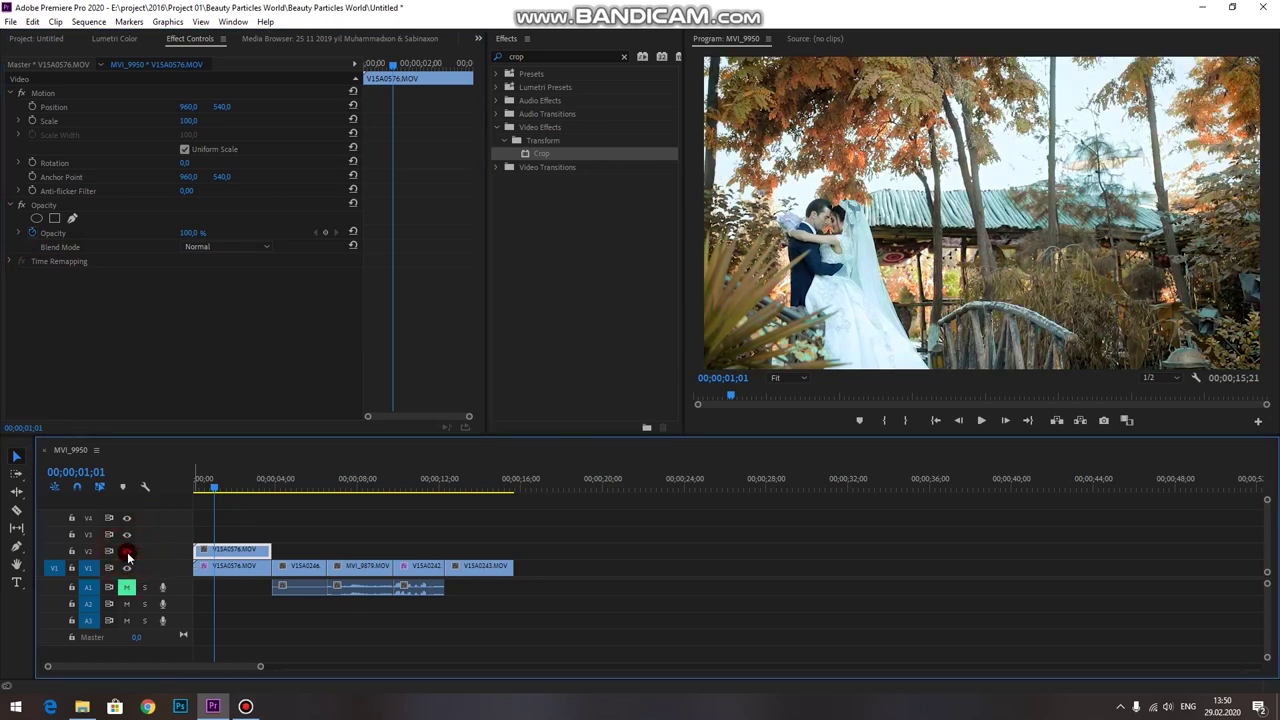
{"action": "left_click", "coordinate": [127, 553]}
{"action": "left_click", "coordinate": [127, 553]}
{"action": "left_click", "coordinate": [127, 553]}
{"action": "left_click", "coordinate": [127, 553]}
{"action": "left_click", "coordinate": [127, 553]}
{"action": "left_click", "coordinate": [127, 553]}
{"action": "left_click", "coordinate": [127, 553]}
{"action": "left_click", "coordinate": [253, 522]}
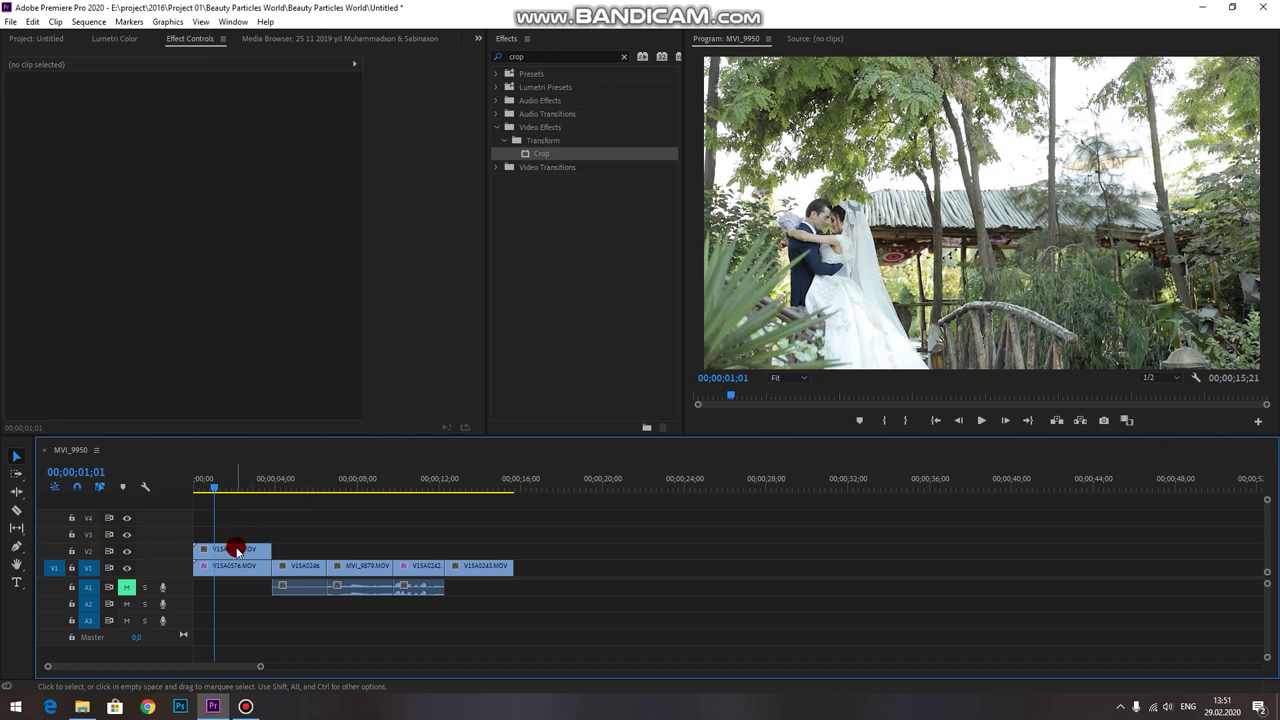
Move the V2 copy down onto V1 and delete its Lumetri Color effect
{"action": "left_click", "coordinate": [237, 550]}
{"action": "left_click_drag", "start_coordinate": [240, 550], "coordinate": [229, 567]}
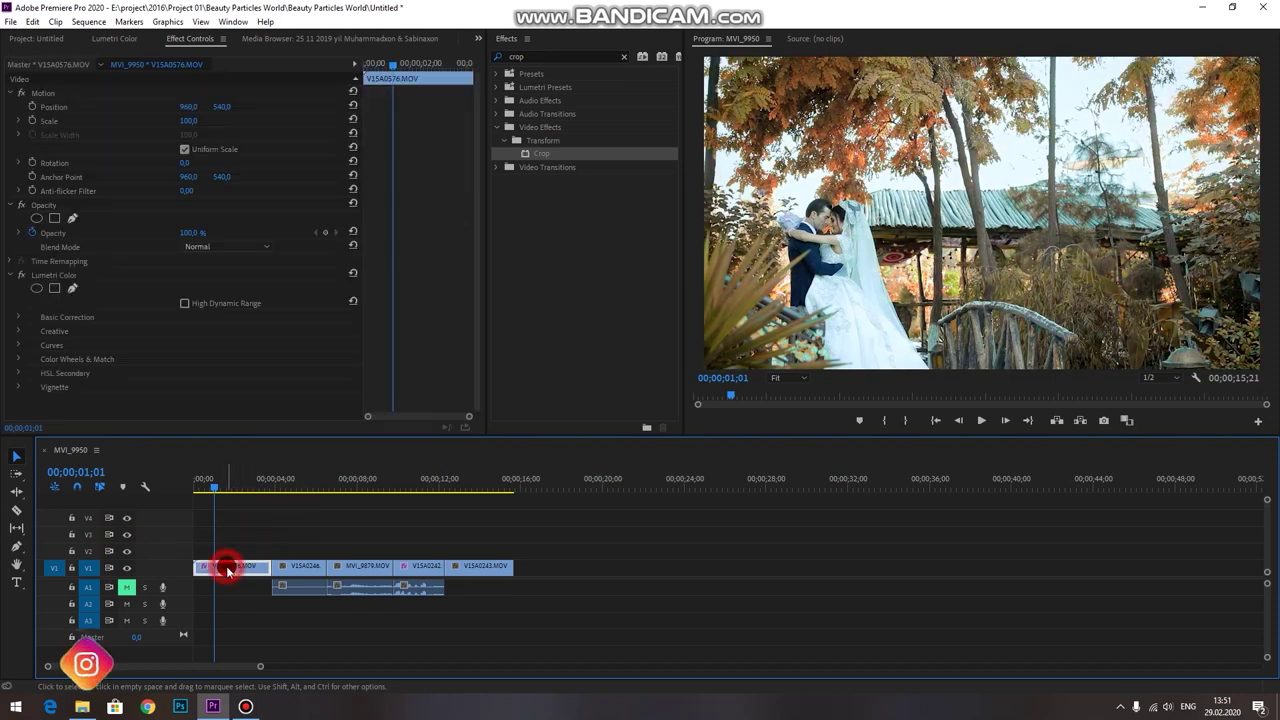
{"action": "left_click", "coordinate": [20, 279]}
{"action": "left_click", "coordinate": [50, 278]}
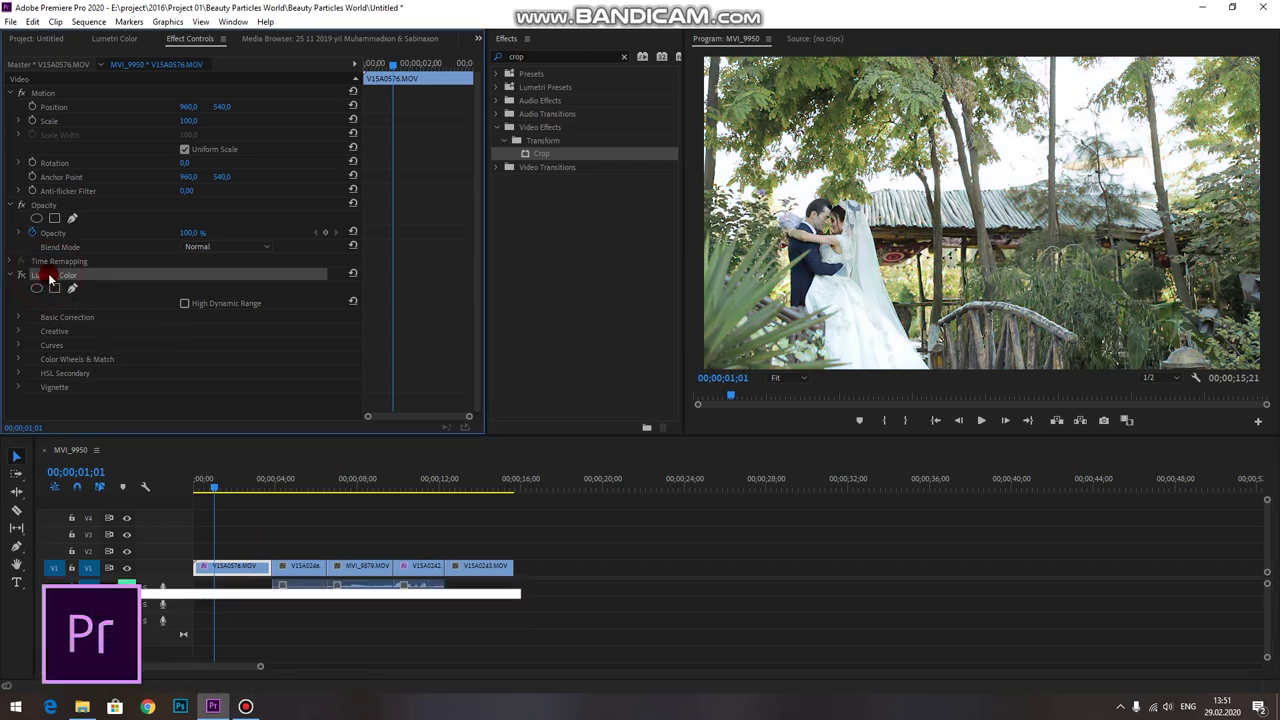
{"action": "key", "text": "Delete"}
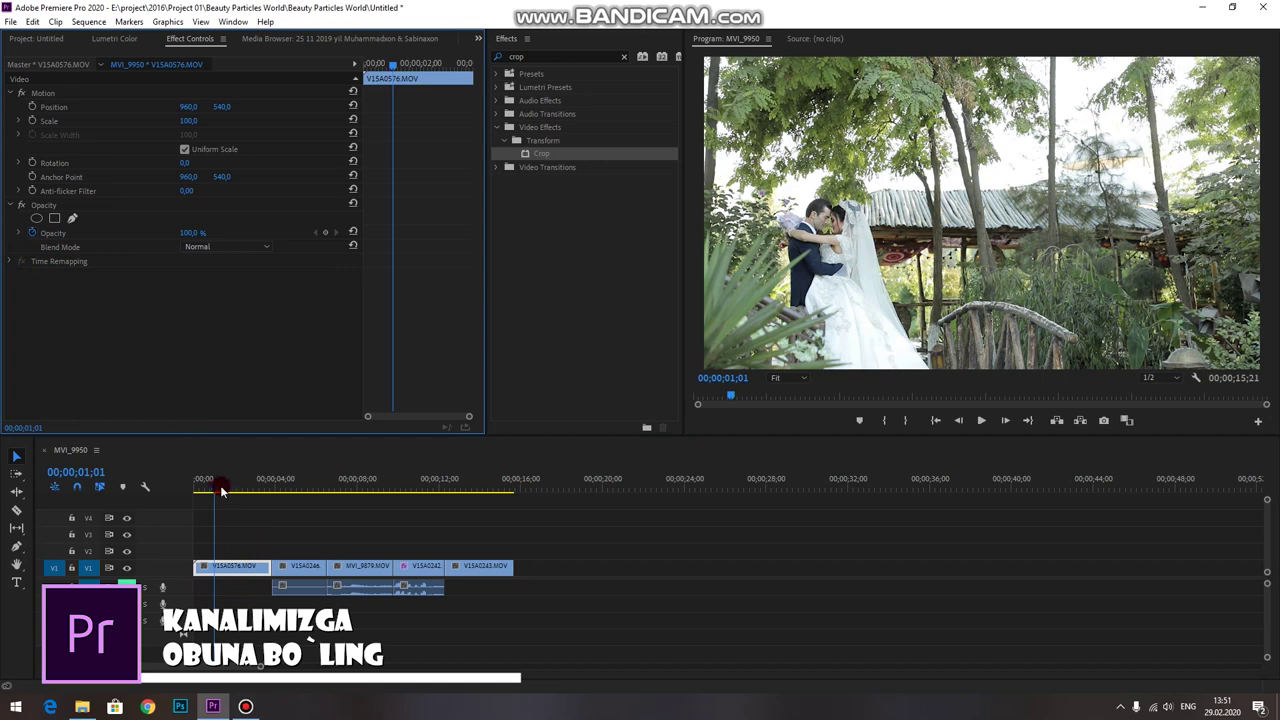
Clear the Effects search and Alt-drag an ungraded copy of the first clip onto V2
{"action": "left_click", "coordinate": [222, 490]}
{"action": "left_click", "coordinate": [251, 526]}
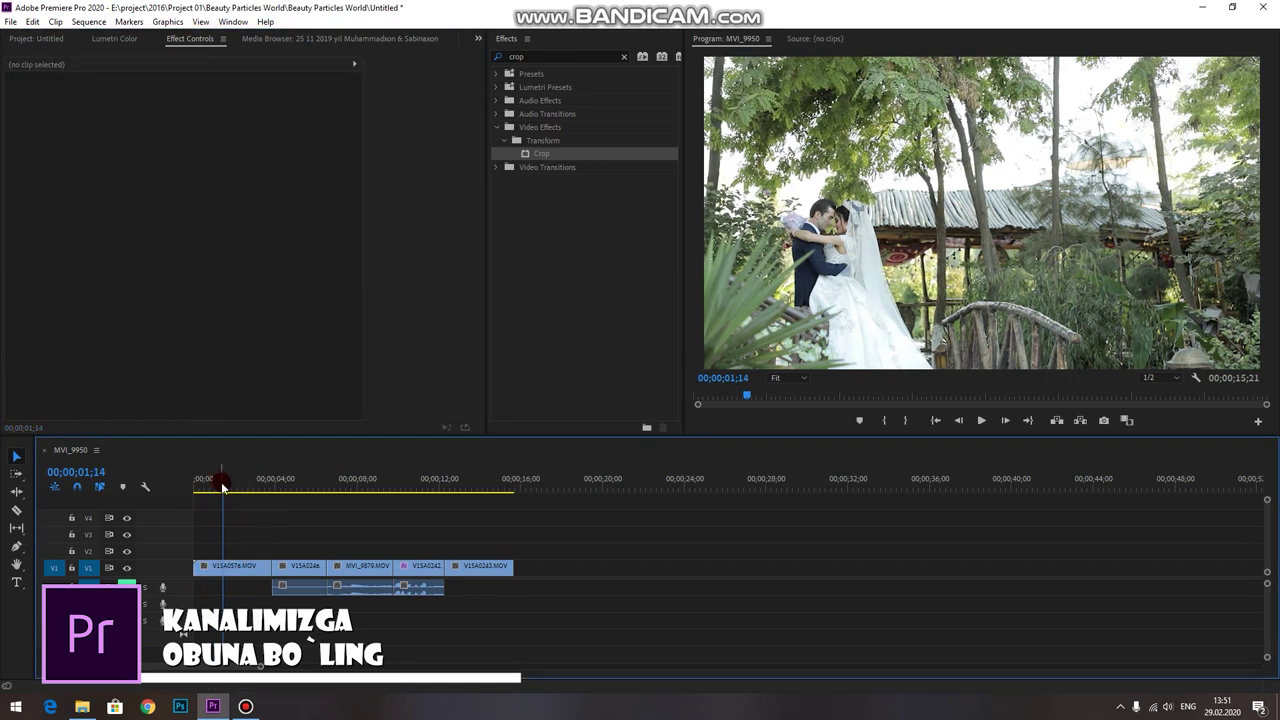
{"action": "left_click_drag", "start_coordinate": [222, 485], "coordinate": [229, 486]}
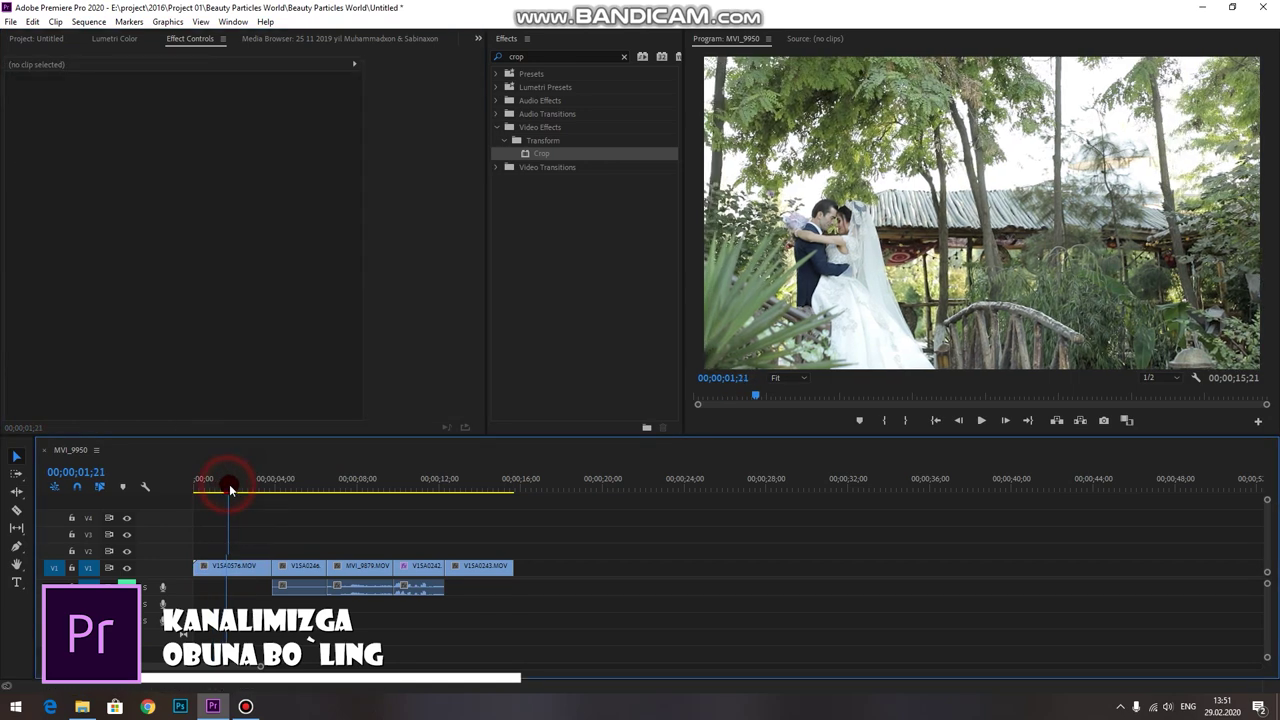
{"action": "left_click", "coordinate": [624, 56]}
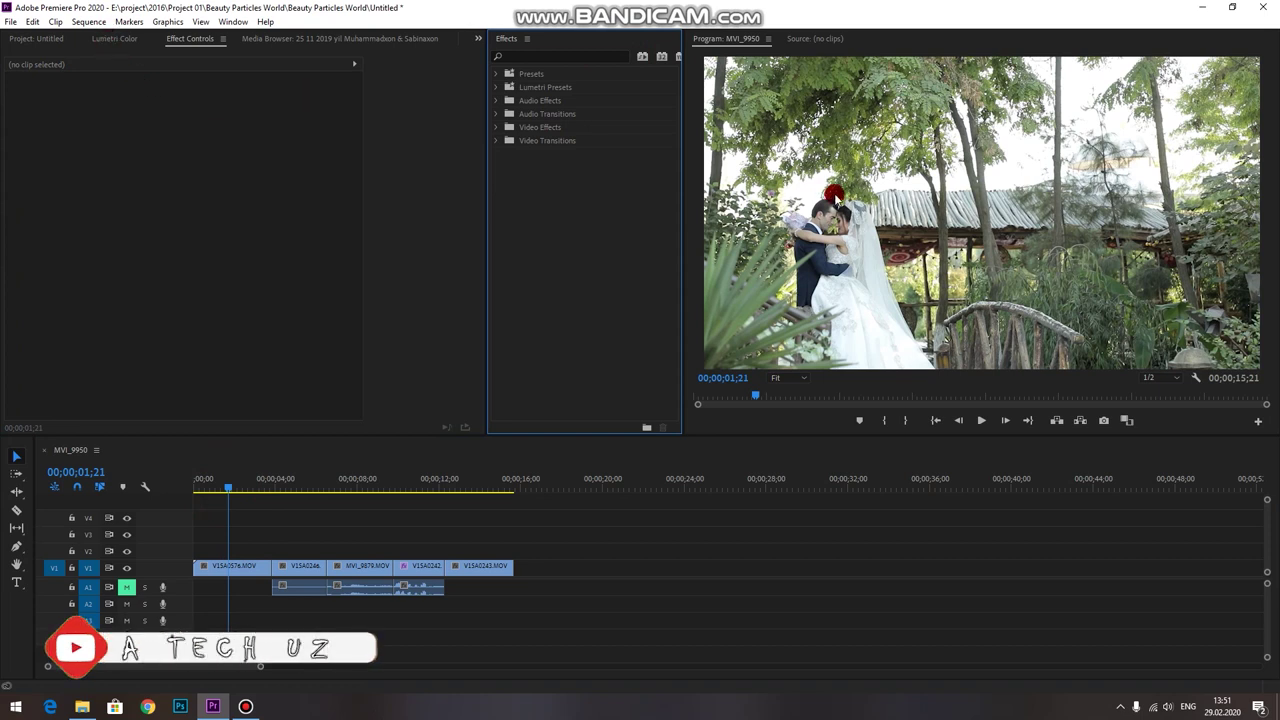
{"action": "left_click", "coordinate": [229, 567]}
{"action": "left_click_drag", "start_coordinate": [229, 567], "coordinate": [229, 550], "text": "alt"}
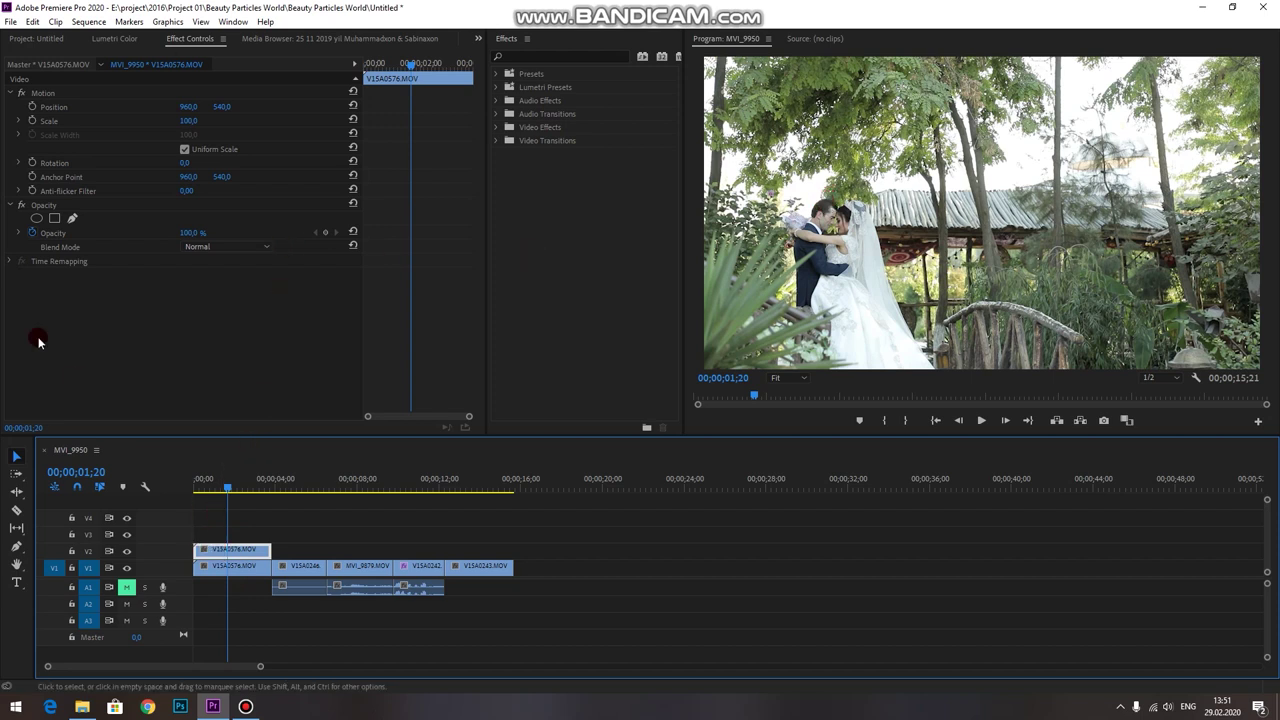
Draw a closed pen opacity mask around the embracing couple on the V2 copy, then show Lumetri Color
{"action": "left_click", "coordinate": [33, 234]}
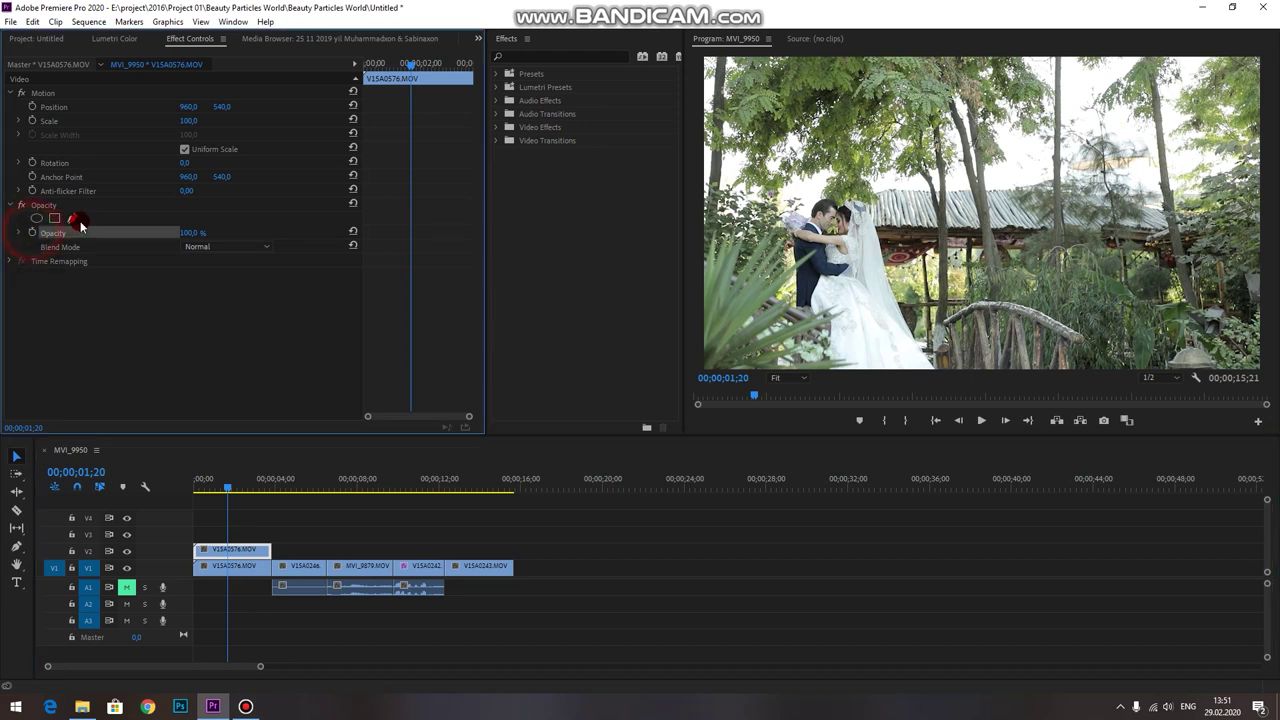
{"action": "left_click", "coordinate": [72, 218]}
{"action": "left_click", "coordinate": [816, 204]}
{"action": "mouse_move", "coordinate": [816, 204]}
{"action": "left_mouse_down"}
{"action": "mouse_move", "coordinate": [828, 350]}
{"action": "mouse_move", "coordinate": [844, 378]}
{"action": "left_mouse_up"}
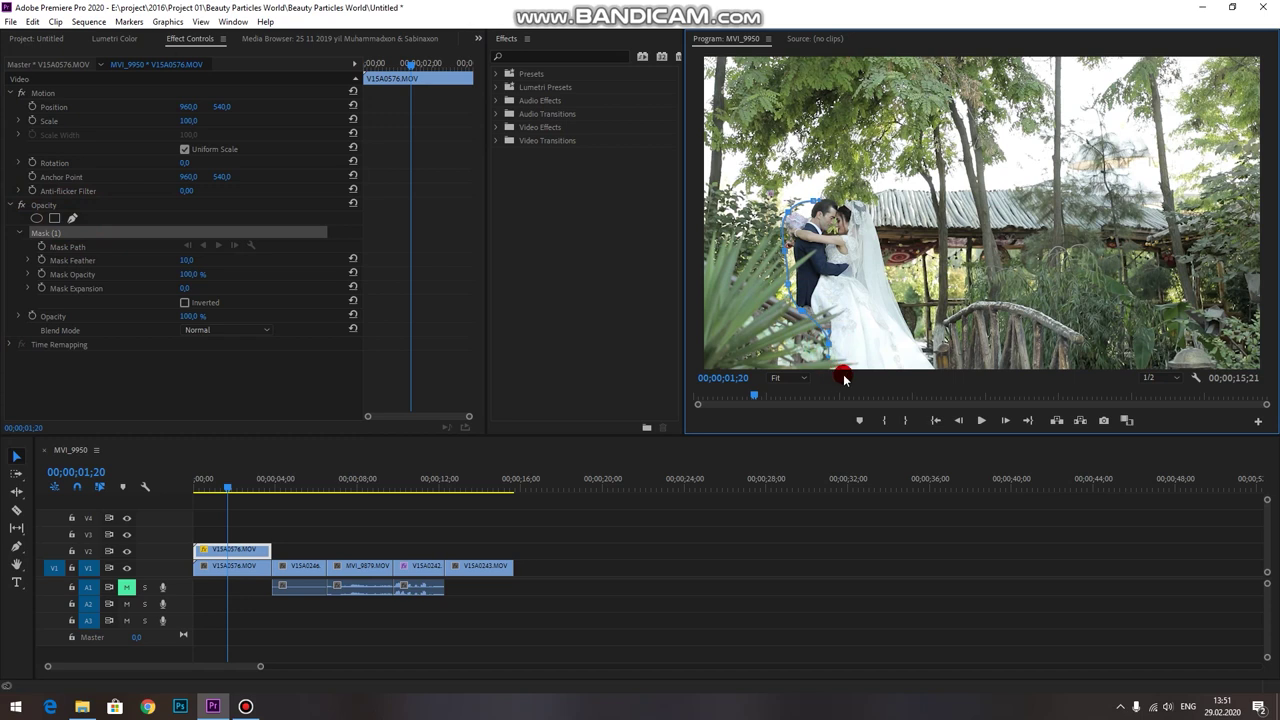
{"action": "left_click", "coordinate": [928, 366]}
{"action": "left_click", "coordinate": [900, 294]}
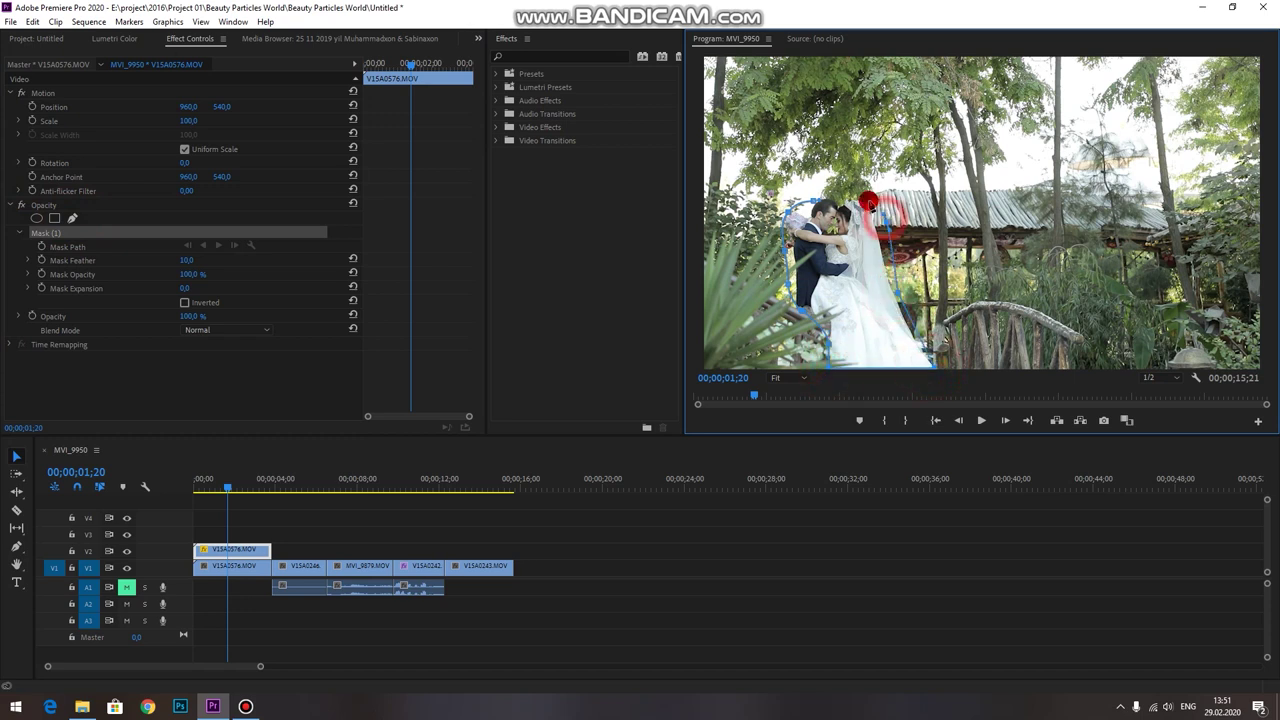
{"action": "left_click", "coordinate": [856, 199]}
{"action": "left_click", "coordinate": [815, 197]}
{"action": "left_click", "coordinate": [828, 205]}
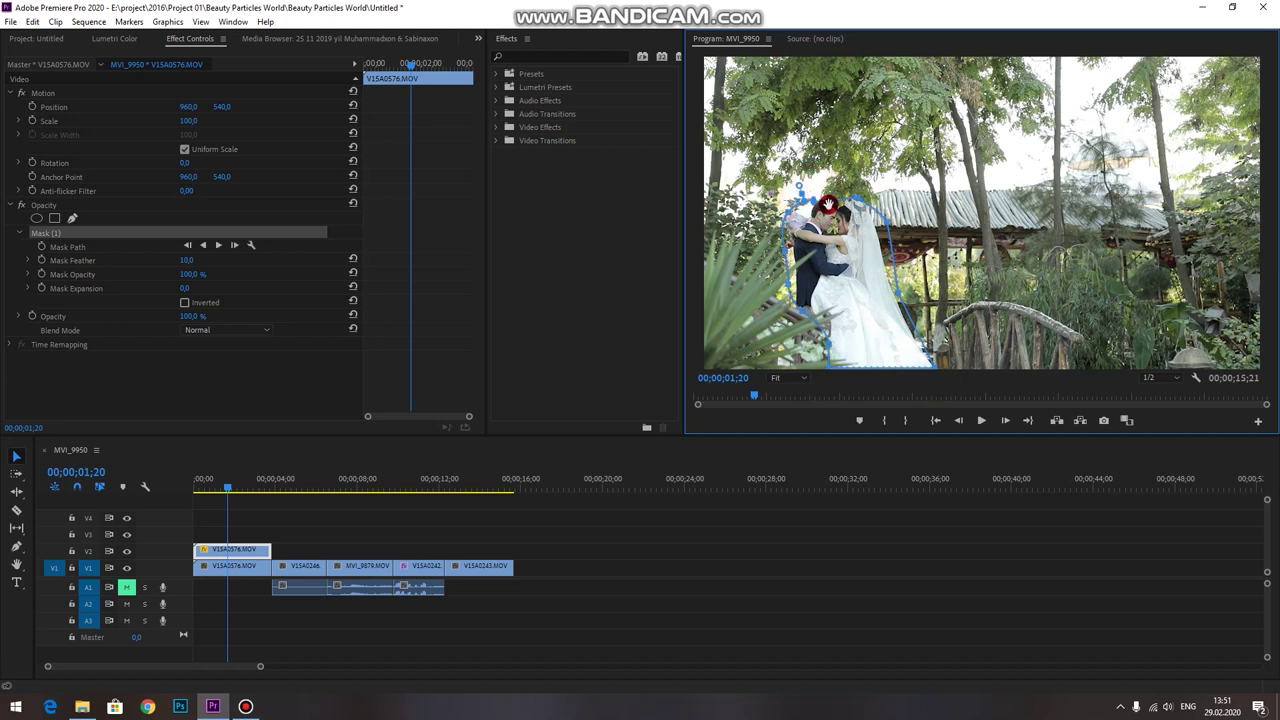
{"action": "left_click", "coordinate": [91, 248]}
{"action": "left_click", "coordinate": [86, 41]}
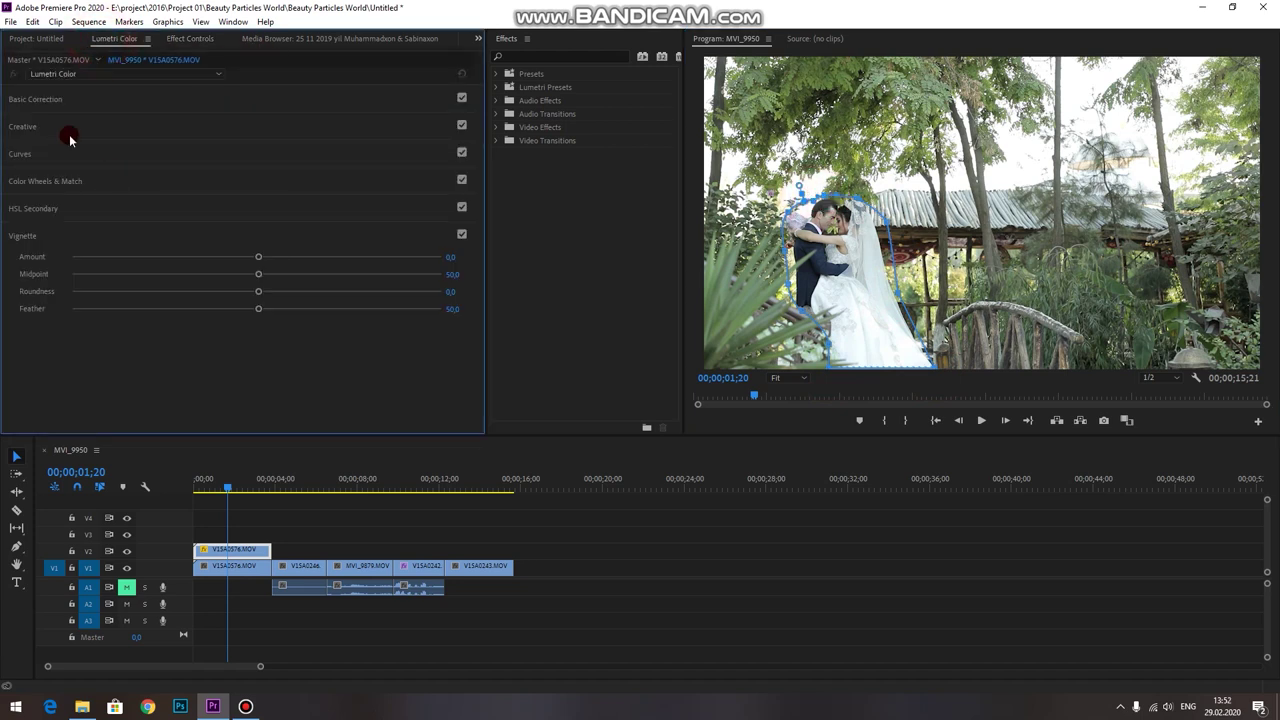
Test the masked area's Exposure in Basic Correction, then delete the masked V2 copy
{"action": "left_click", "coordinate": [68, 99]}
{"action": "mouse_move", "coordinate": [257, 248]}
{"action": "left_mouse_down"}
{"action": "mouse_move", "coordinate": [191, 251]}
{"action": "mouse_move", "coordinate": [286, 254]}
{"action": "mouse_move", "coordinate": [233, 262]}
{"action": "mouse_move", "coordinate": [250, 264]}
{"action": "left_mouse_up"}
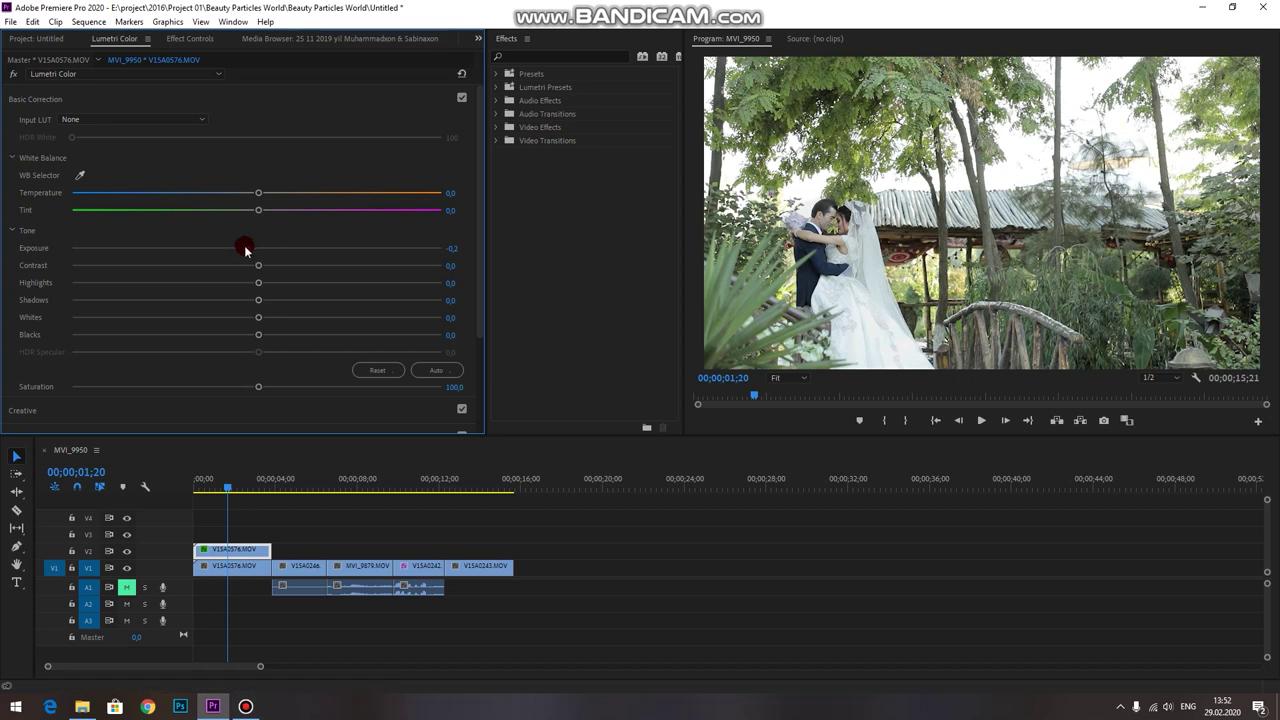
{"action": "mouse_move", "coordinate": [251, 248]}
{"action": "left_mouse_down"}
{"action": "mouse_move", "coordinate": [271, 249]}
{"action": "mouse_move", "coordinate": [250, 266]}
{"action": "mouse_move", "coordinate": [257, 251]}
{"action": "left_mouse_up"}
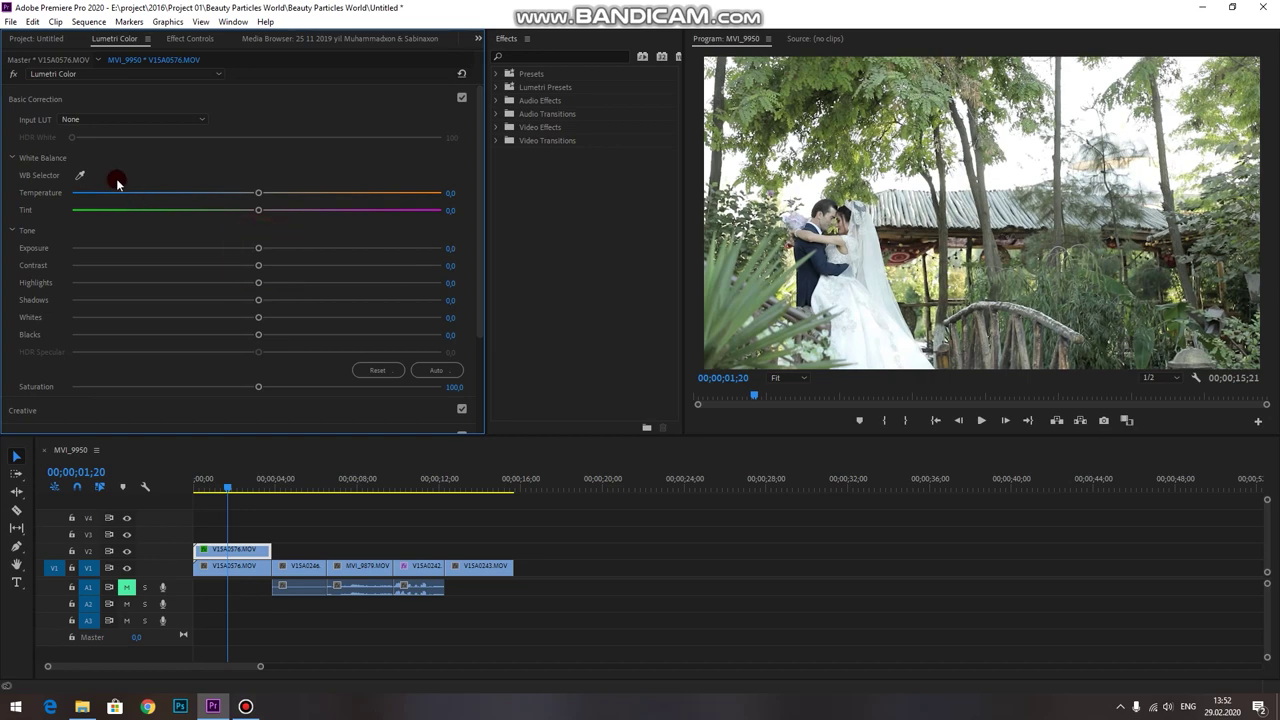
{"action": "left_click", "coordinate": [224, 551]}
{"action": "key", "text": "Delete"}
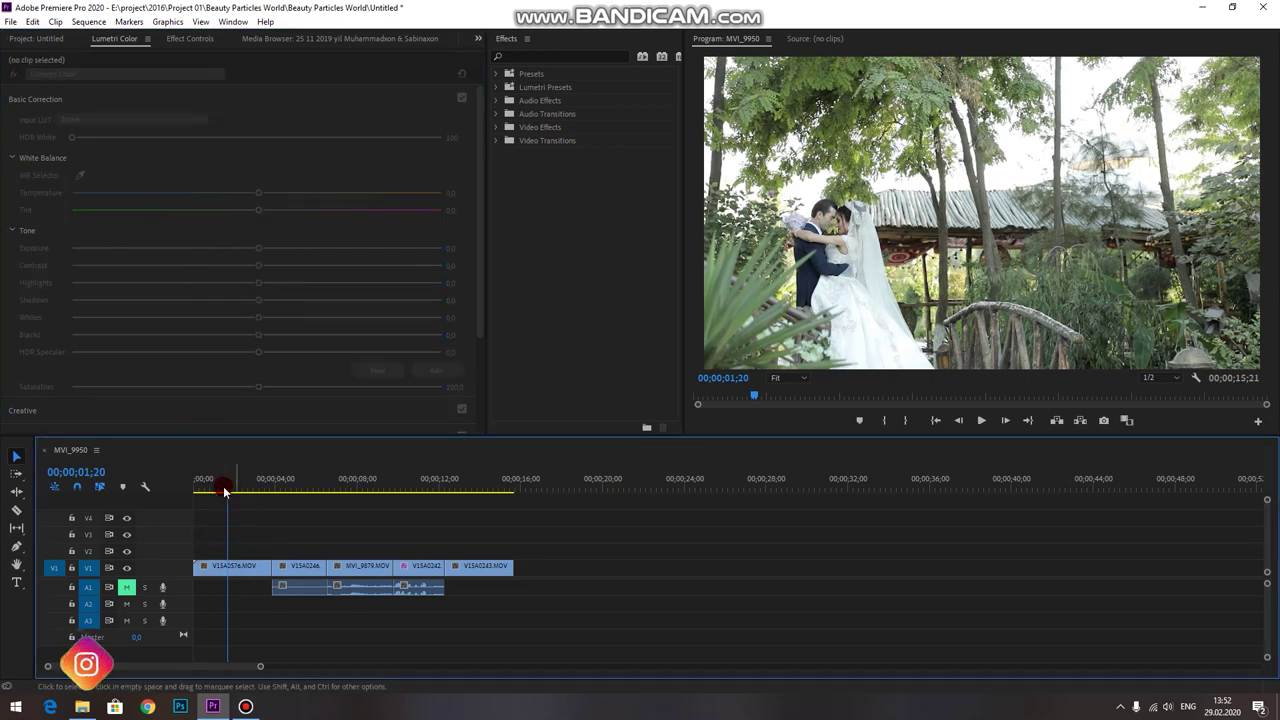
Select the first V1 clip and choose Browse... from Lumetri's Input LUT list
{"action": "left_click", "coordinate": [215, 486]}
{"action": "left_click", "coordinate": [240, 508]}
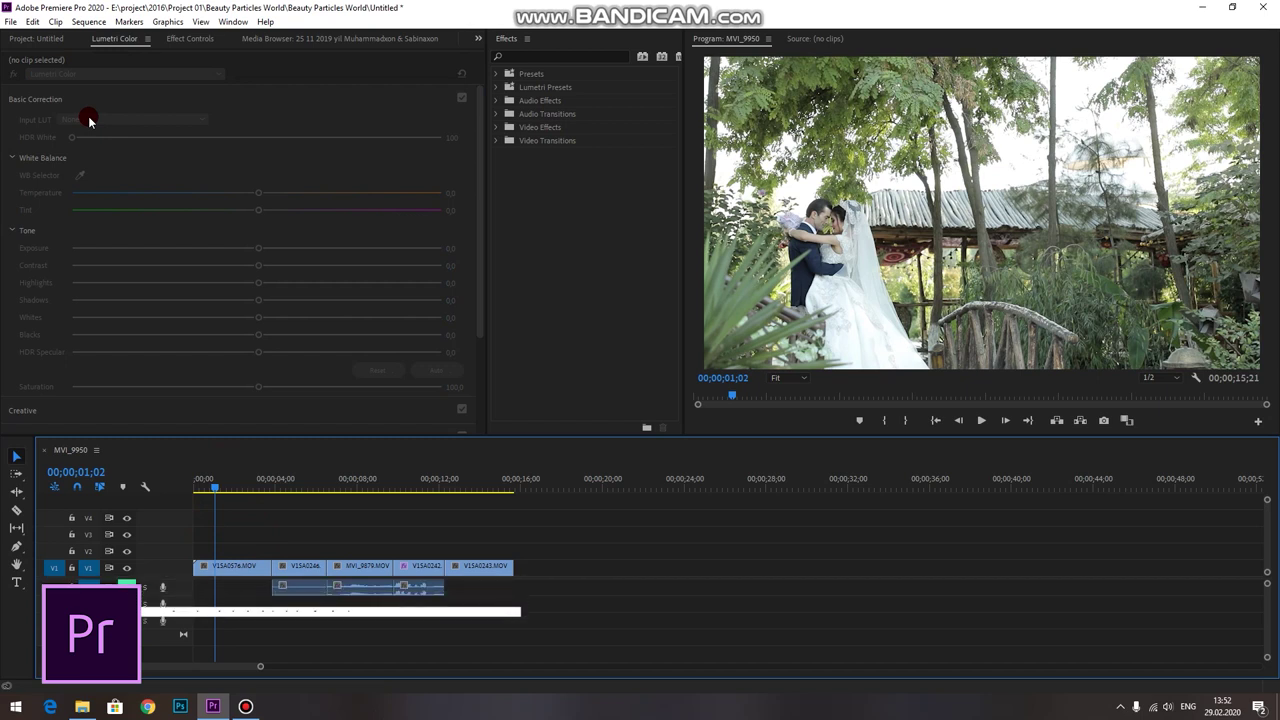
{"action": "left_click", "coordinate": [245, 573]}
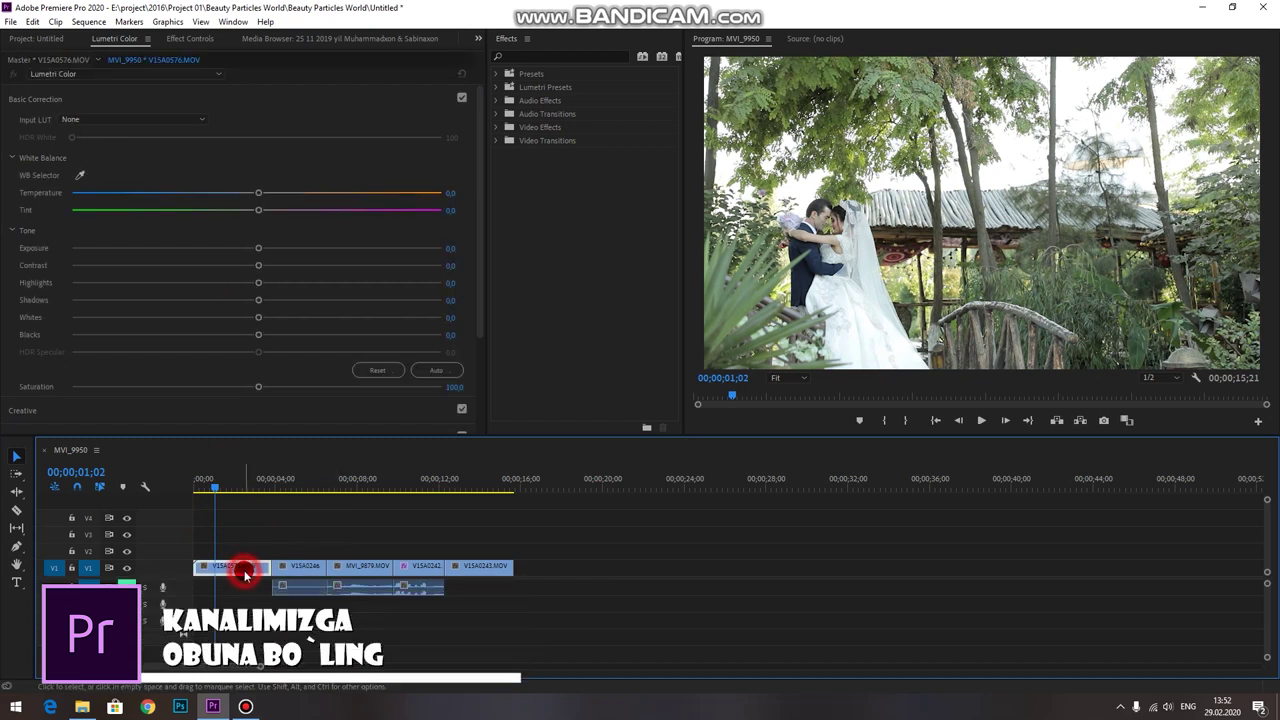
{"action": "left_click", "coordinate": [80, 119]}
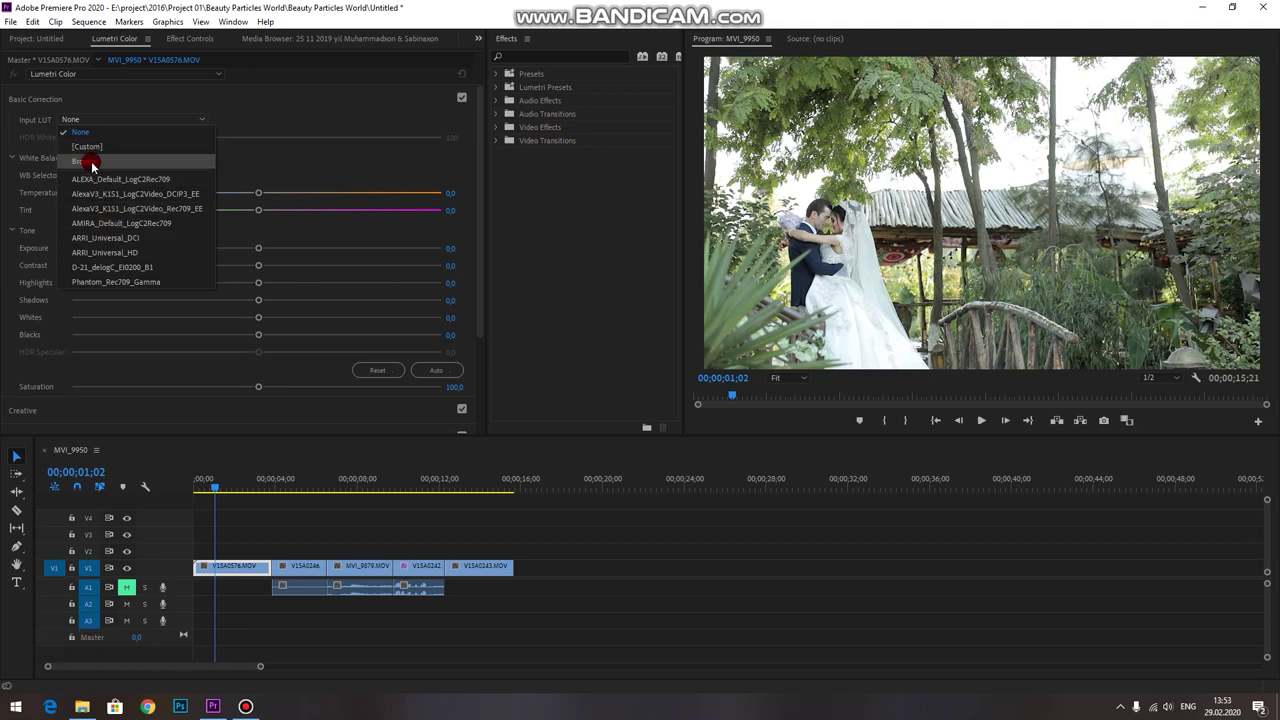
{"action": "left_click", "coordinate": [92, 162]}
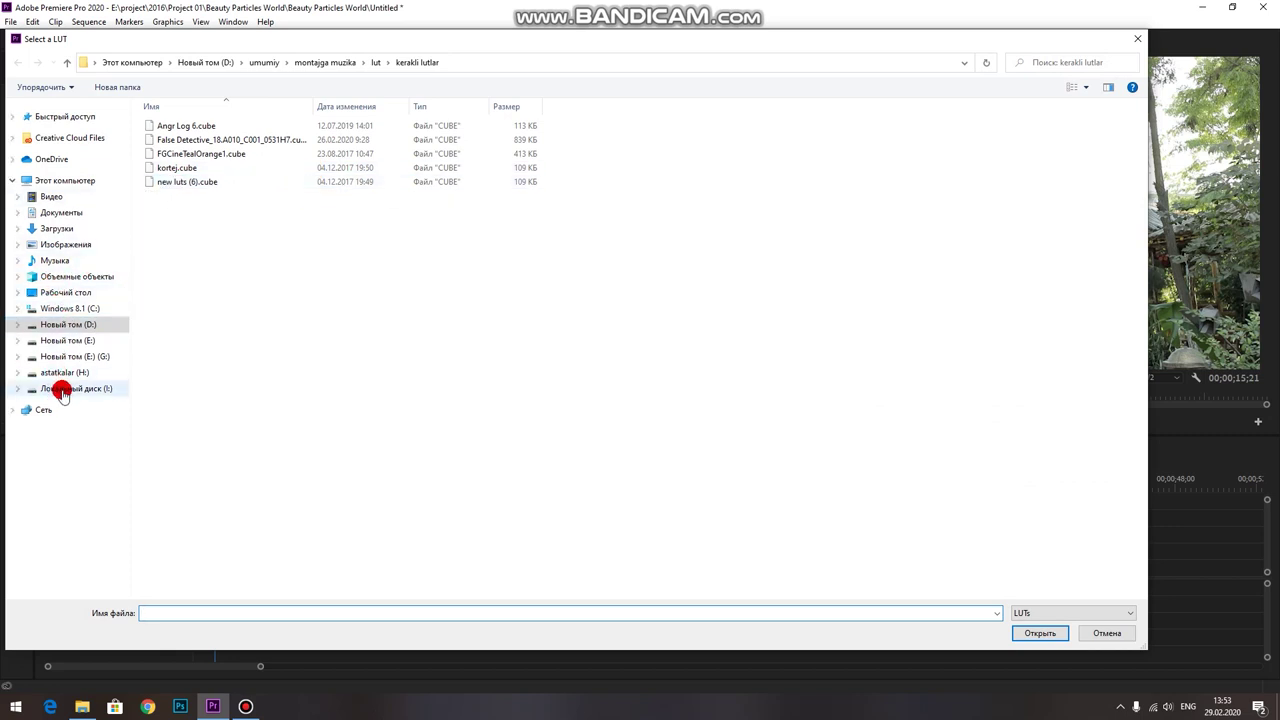
Load FGCineTealOrange1.cube from drive D: as the wedding clip's input LUT
{"action": "left_click", "coordinate": [68, 324]}
{"action": "left_click", "coordinate": [162, 270]}
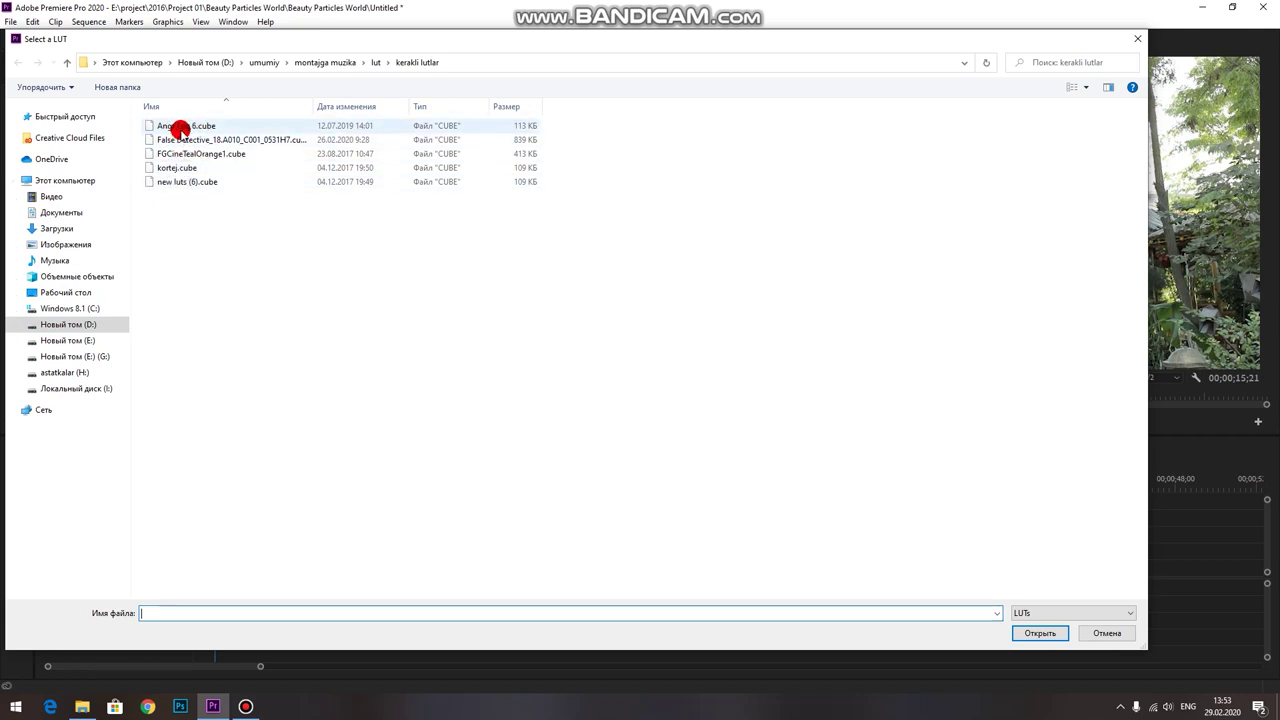
{"action": "left_click", "coordinate": [216, 156]}
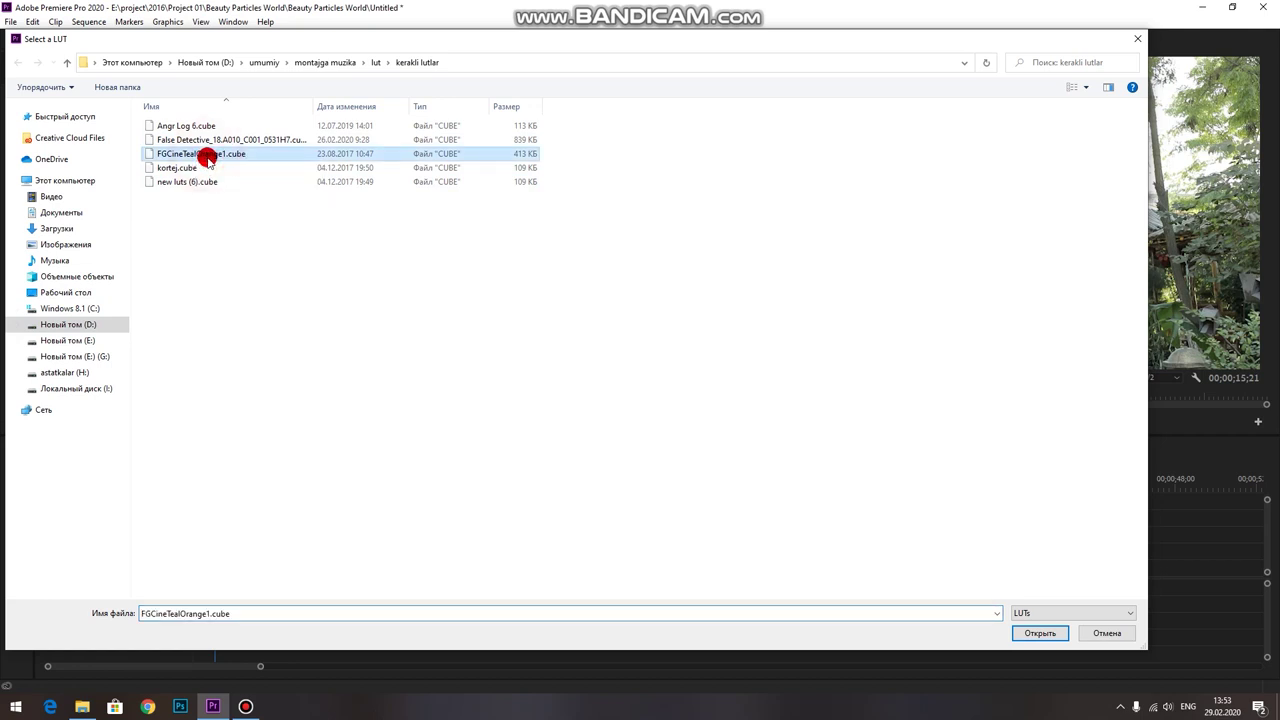
{"action": "left_click", "coordinate": [1038, 632]}
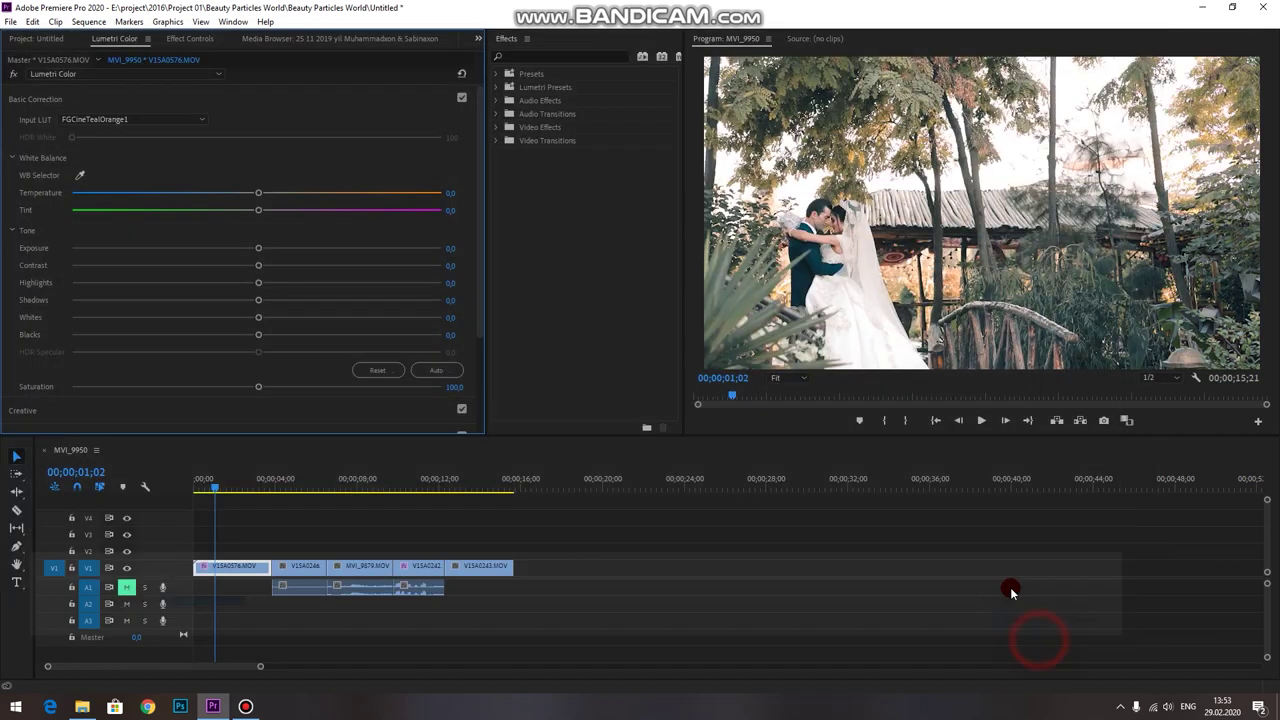
Raise saturation to 139.5 and brighten exposure with extra contrast in Basic Correction
{"action": "left_click", "coordinate": [387, 373]}
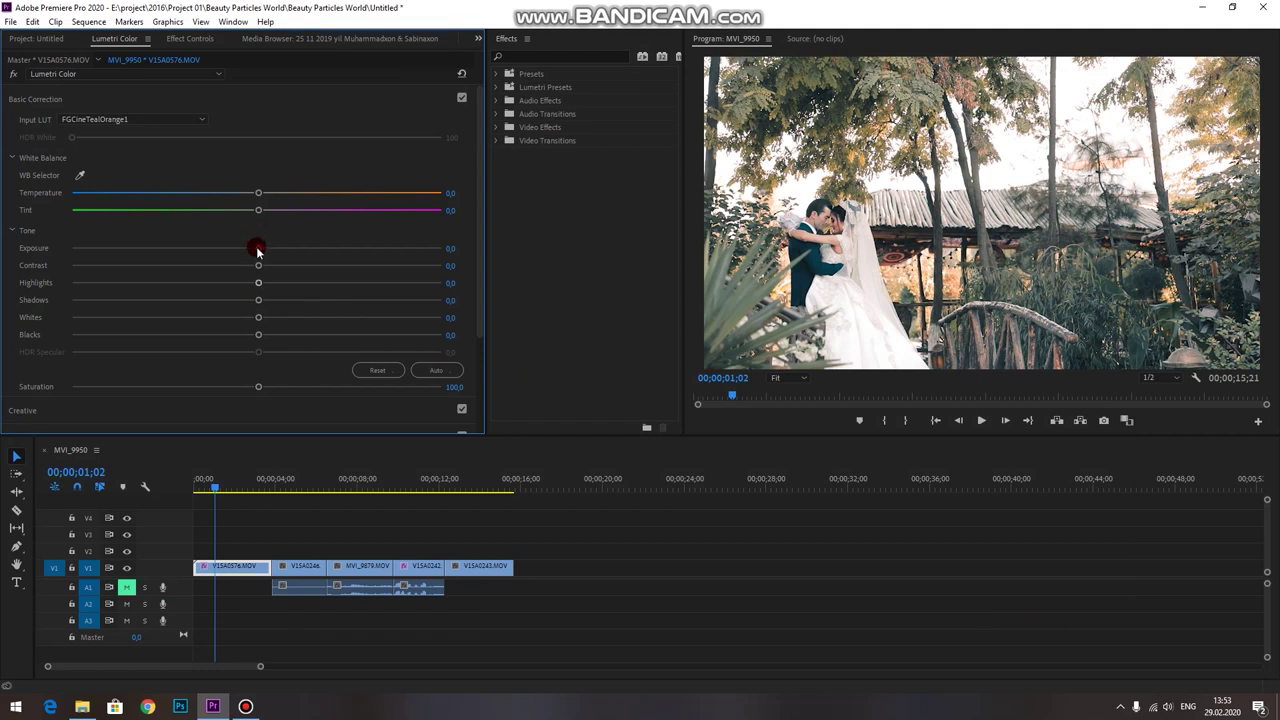
{"action": "left_click", "coordinate": [258, 389]}
{"action": "left_click_drag", "start_coordinate": [262, 391], "coordinate": [330, 390]}
{"action": "mouse_move", "coordinate": [258, 249]}
{"action": "left_mouse_down"}
{"action": "mouse_move", "coordinate": [291, 266]}
{"action": "mouse_move", "coordinate": [232, 284]}
{"action": "mouse_move", "coordinate": [303, 302]}
{"action": "mouse_move", "coordinate": [224, 301]}
{"action": "mouse_move", "coordinate": [280, 318]}
{"action": "mouse_move", "coordinate": [243, 318]}
{"action": "mouse_move", "coordinate": [252, 334]}
{"action": "left_mouse_up"}
Reshape the Hue vs Hue, Hue vs Luma and Luma vs Sat curves
{"action": "scroll", "coordinate": [226, 368], "scroll_direction": "down", "scroll_amount": 2}
{"action": "scroll", "coordinate": [226, 368], "scroll_direction": "down", "scroll_amount": 2}
{"action": "left_click", "coordinate": [54, 320]}
{"action": "scroll", "coordinate": [243, 314], "scroll_direction": "down", "scroll_amount": 2}
{"action": "scroll", "coordinate": [241, 322], "scroll_direction": "down", "scroll_amount": 3}
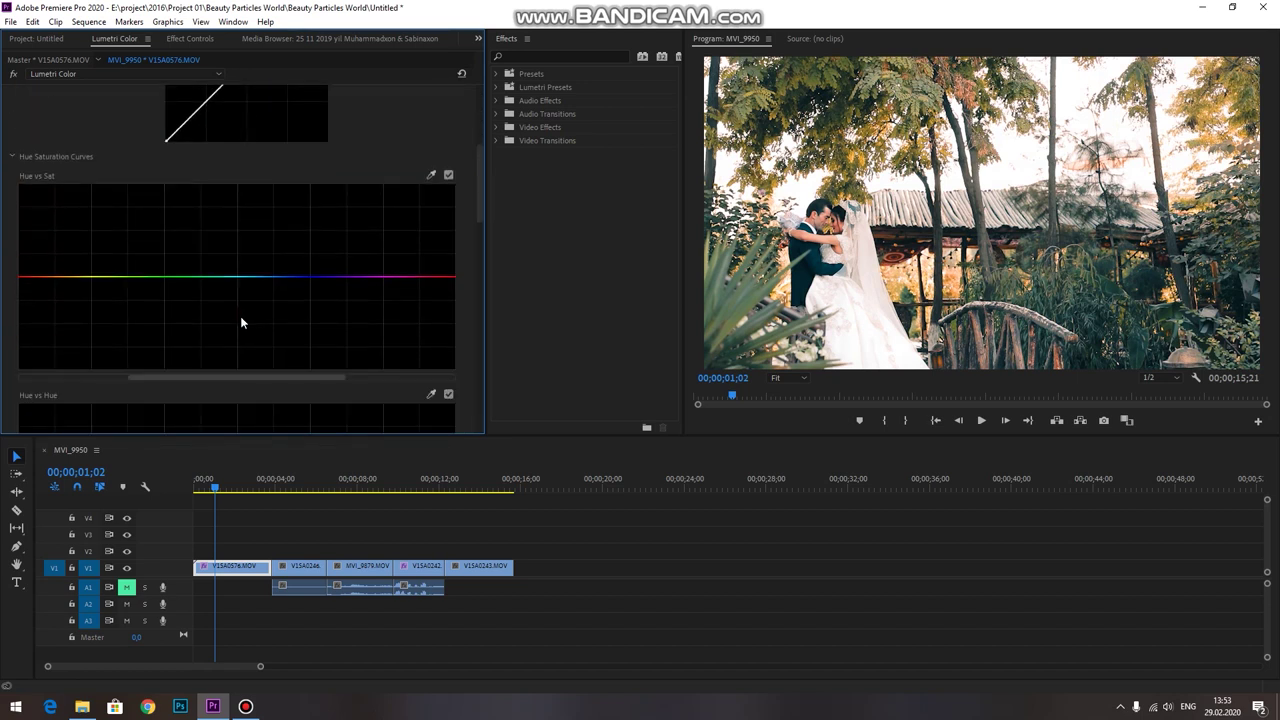
{"action": "scroll", "coordinate": [240, 316], "scroll_direction": "down", "scroll_amount": 3}
{"action": "scroll", "coordinate": [242, 313], "scroll_direction": "down", "scroll_amount": 1}
{"action": "left_click_drag", "start_coordinate": [236, 289], "coordinate": [241, 274]}
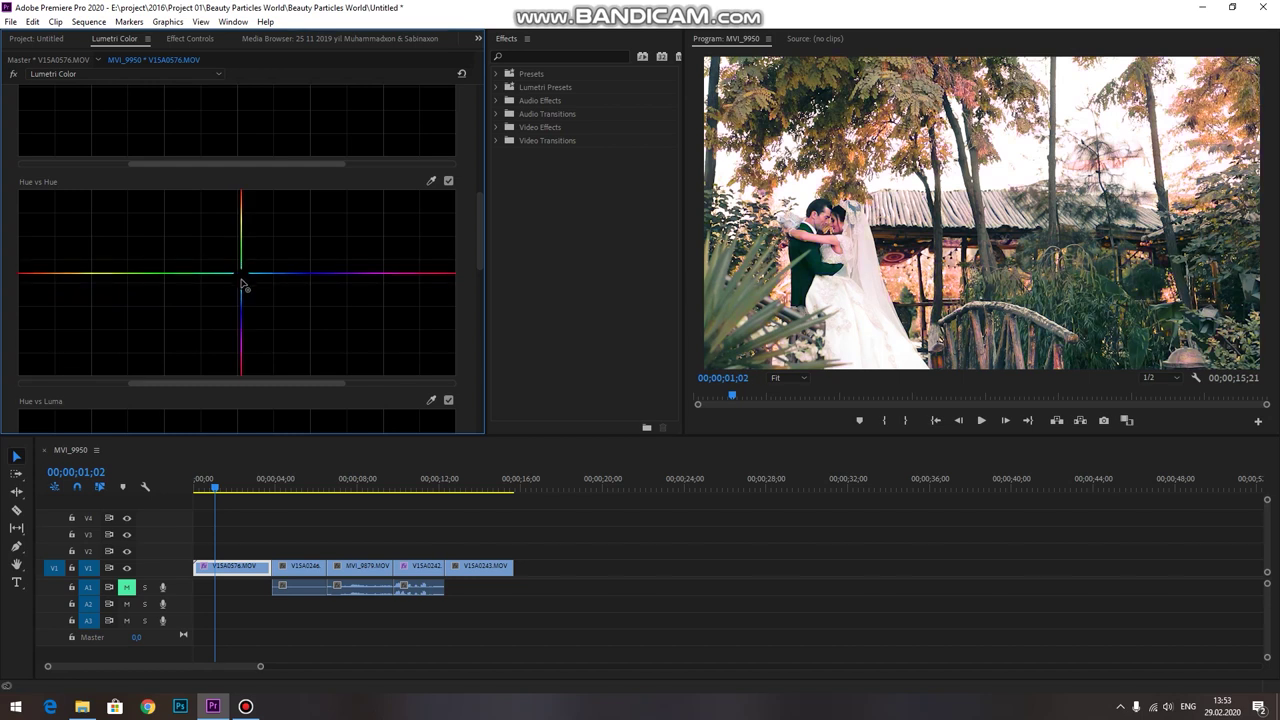
{"action": "left_click_drag", "start_coordinate": [241, 275], "coordinate": [249, 306]}
{"action": "scroll", "coordinate": [249, 306], "scroll_direction": "down", "scroll_amount": 2}
{"action": "scroll", "coordinate": [243, 306], "scroll_direction": "down", "scroll_amount": 1}
{"action": "scroll", "coordinate": [237, 309], "scroll_direction": "down", "scroll_amount": 1}
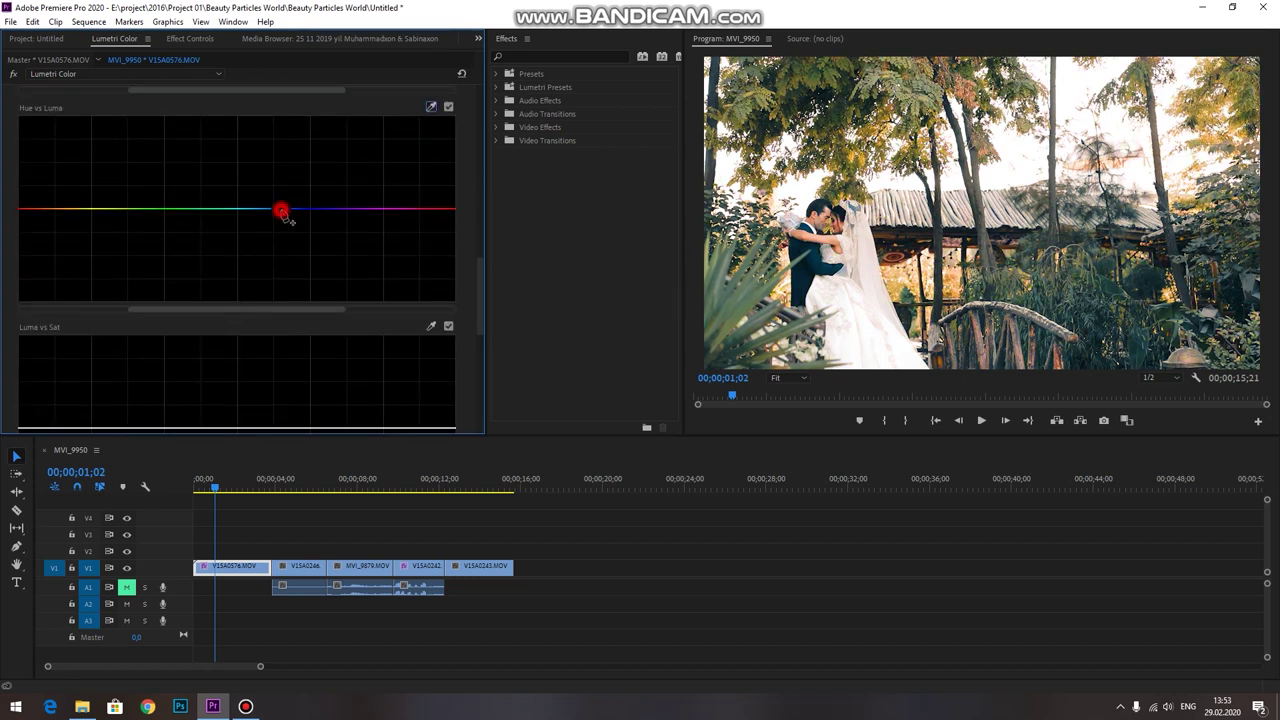
{"action": "left_click_drag", "start_coordinate": [285, 209], "coordinate": [285, 203]}
{"action": "scroll", "coordinate": [275, 234], "scroll_direction": "down", "scroll_amount": 1}
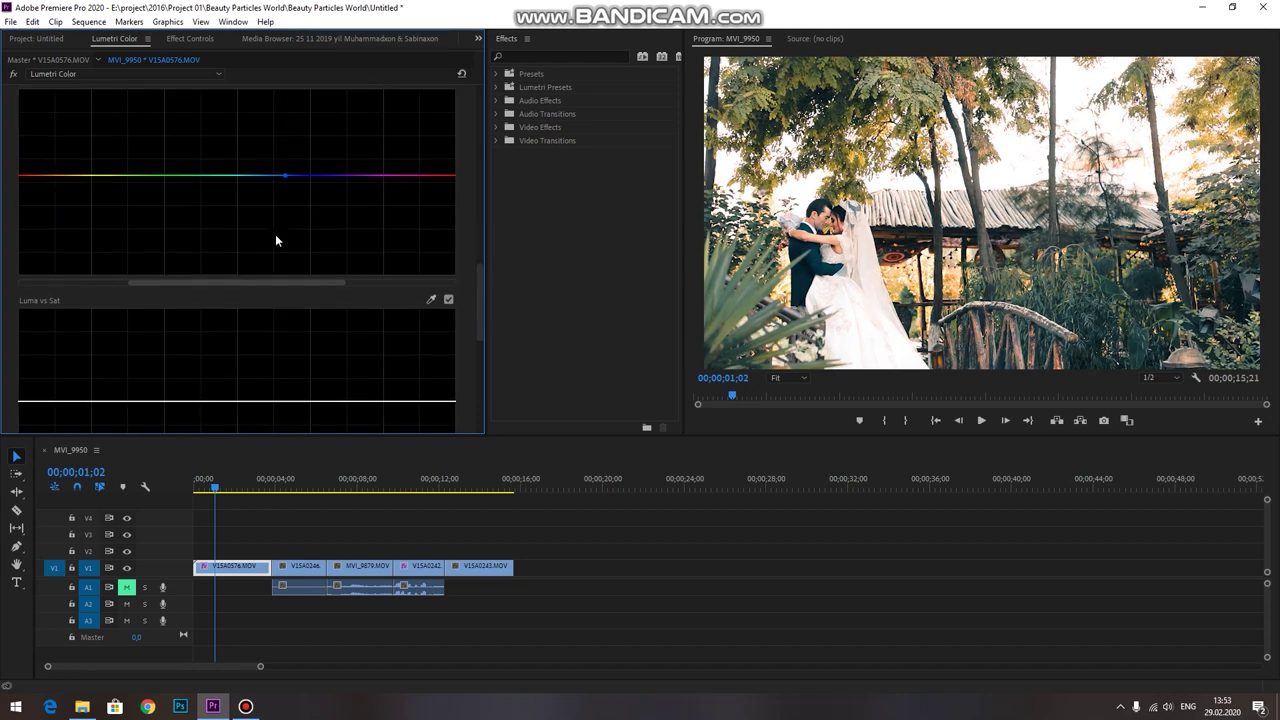
{"action": "scroll", "coordinate": [263, 250], "scroll_direction": "down", "scroll_amount": 1}
{"action": "mouse_move", "coordinate": [255, 283]}
{"action": "left_mouse_down"}
{"action": "mouse_move", "coordinate": [267, 315]}
{"action": "mouse_move", "coordinate": [273, 271]}
{"action": "left_mouse_up"}
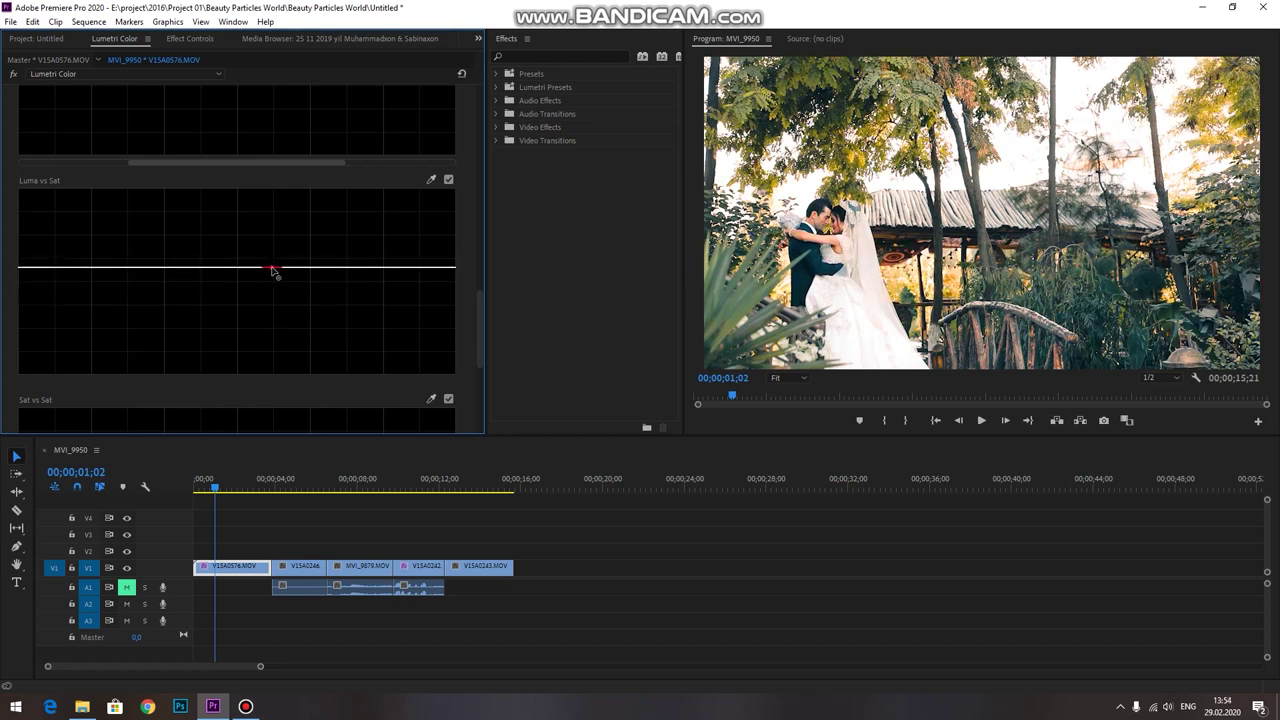
Add a darkening vignette with roundness 12.4
{"action": "scroll", "coordinate": [270, 300], "scroll_direction": "down", "scroll_amount": 5}
{"action": "left_click", "coordinate": [43, 390]}
{"action": "mouse_move", "coordinate": [258, 257]}
{"action": "left_mouse_down"}
{"action": "mouse_move", "coordinate": [240, 257]}
{"action": "mouse_move", "coordinate": [282, 294]}
{"action": "left_mouse_up"}
{"action": "left_click", "coordinate": [240, 523]}
Try a cooler temperature in Basic Correction, then move to the V1A0246 car clip
{"action": "left_click", "coordinate": [209, 484]}
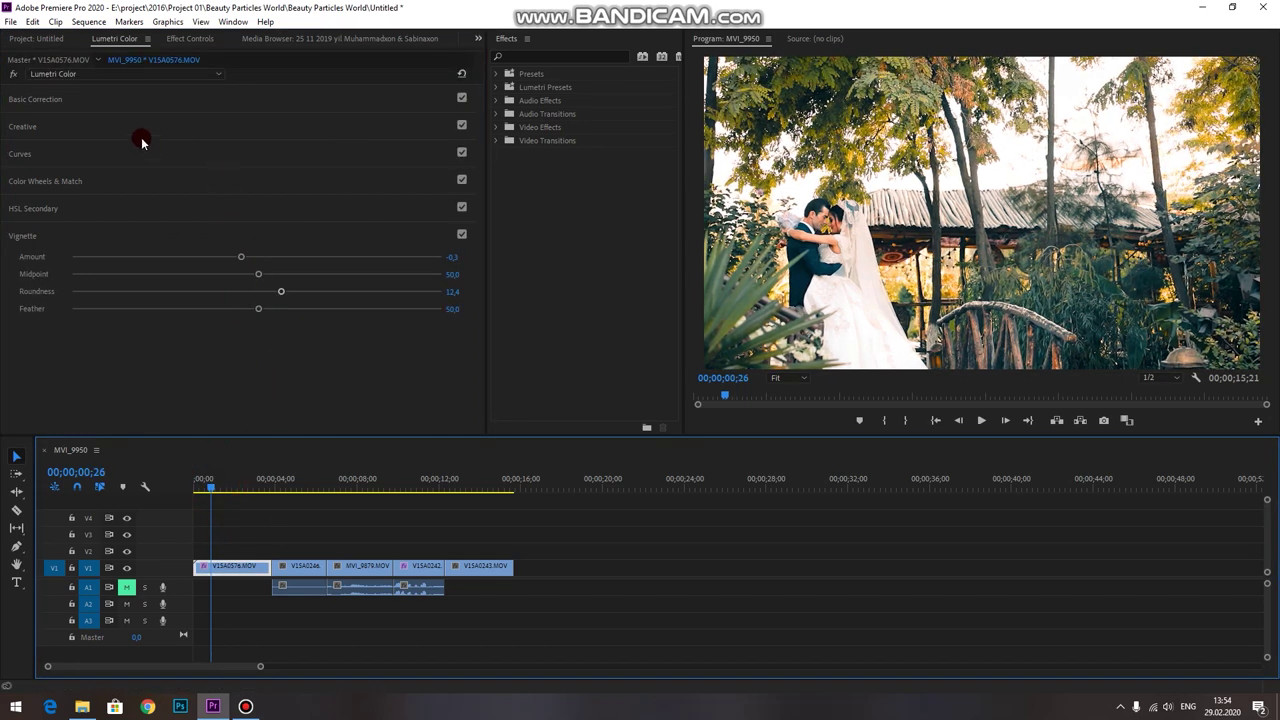
{"action": "left_click", "coordinate": [126, 100]}
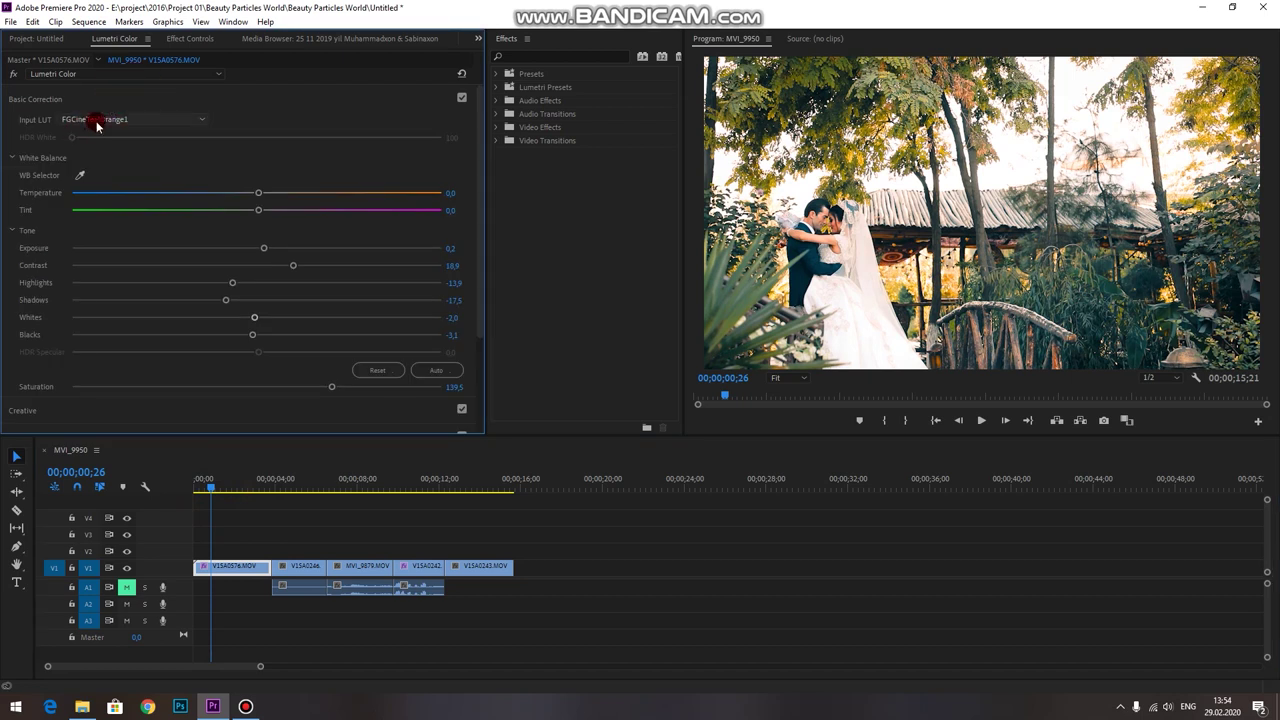
{"action": "mouse_move", "coordinate": [263, 192]}
{"action": "left_mouse_down"}
{"action": "mouse_move", "coordinate": [240, 211]}
{"action": "mouse_move", "coordinate": [258, 194]}
{"action": "left_mouse_up"}
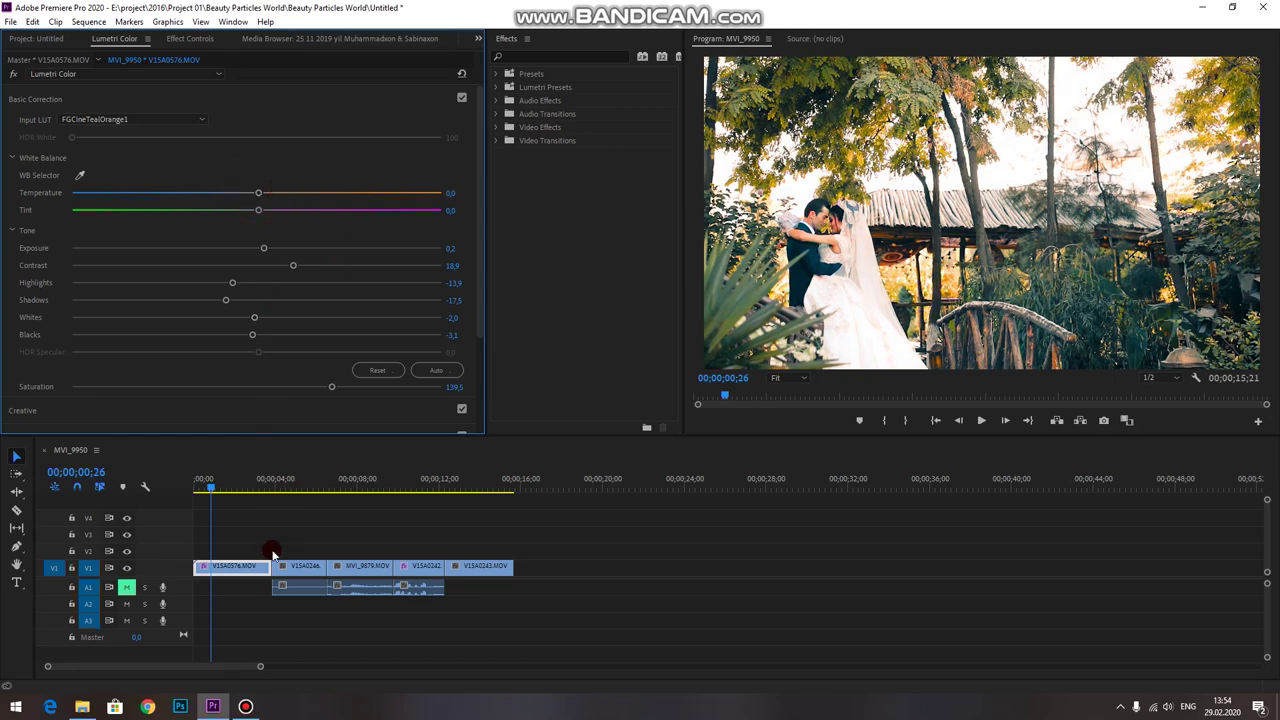
{"action": "left_click", "coordinate": [297, 485]}
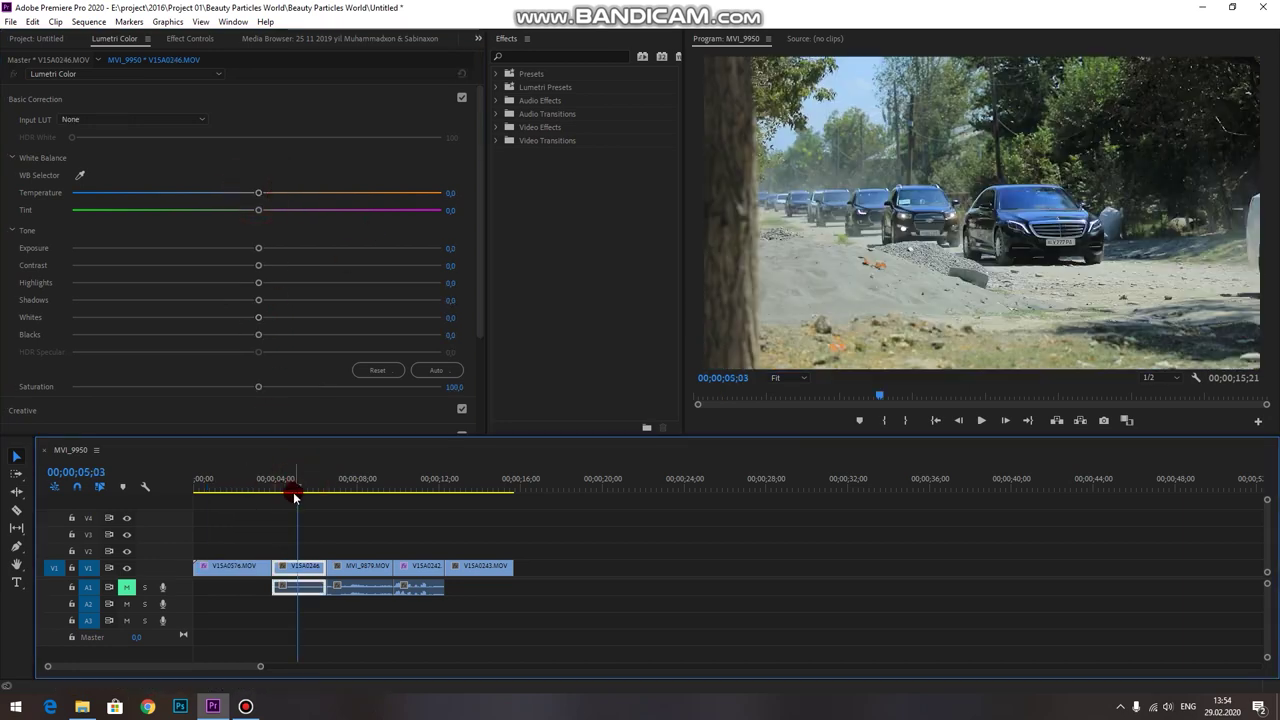
Preview the V1A0246 car footage and drag its Lumetri Saturation from 100.5 to about 150
{"action": "left_click_drag", "start_coordinate": [297, 495], "coordinate": [322, 492]}
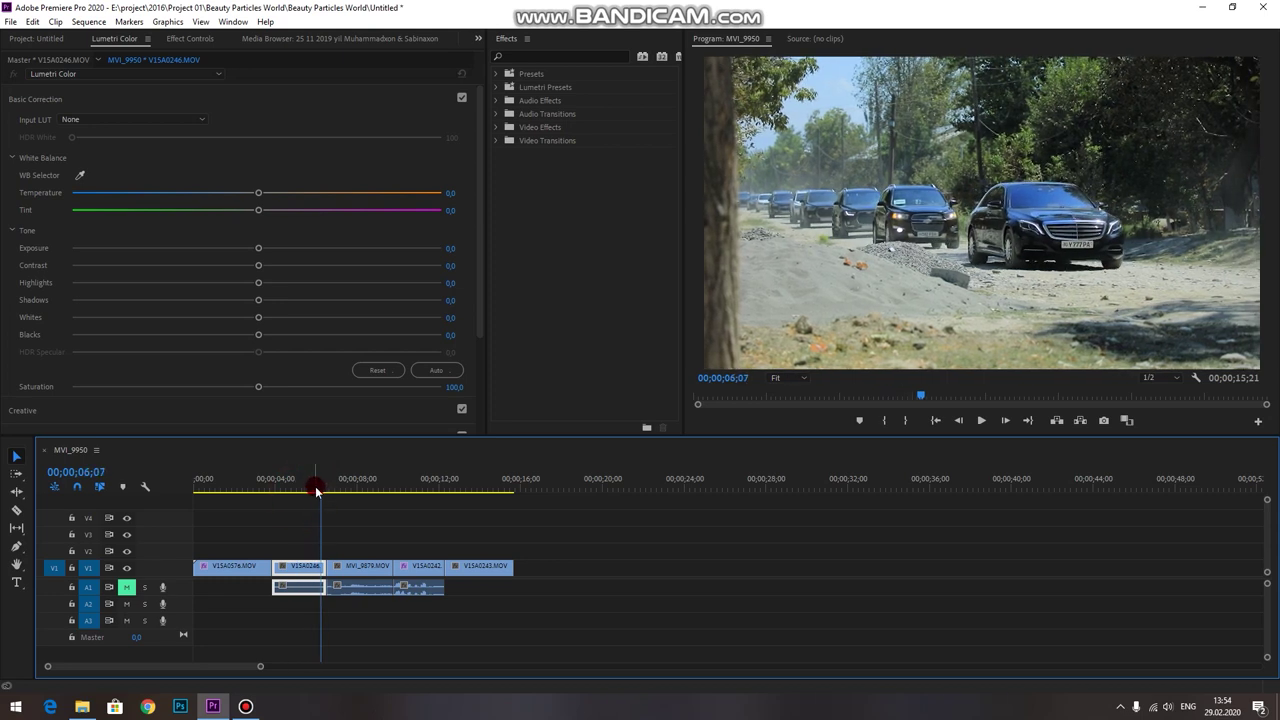
{"action": "left_click", "coordinate": [304, 540]}
{"action": "left_click_drag", "start_coordinate": [317, 485], "coordinate": [311, 487]}
{"action": "left_click", "coordinate": [303, 566]}
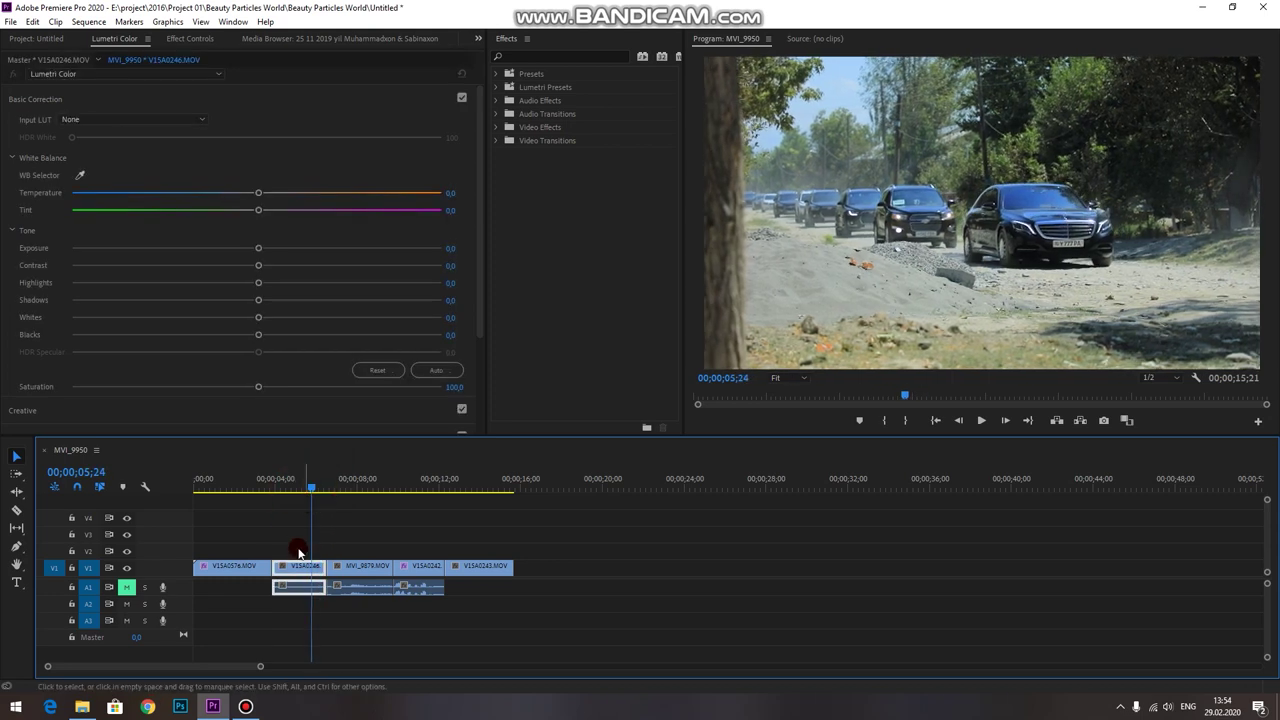
{"action": "left_click_drag", "start_coordinate": [300, 568], "coordinate": [295, 572]}
{"action": "left_click_drag", "start_coordinate": [280, 243], "coordinate": [310, 228]}
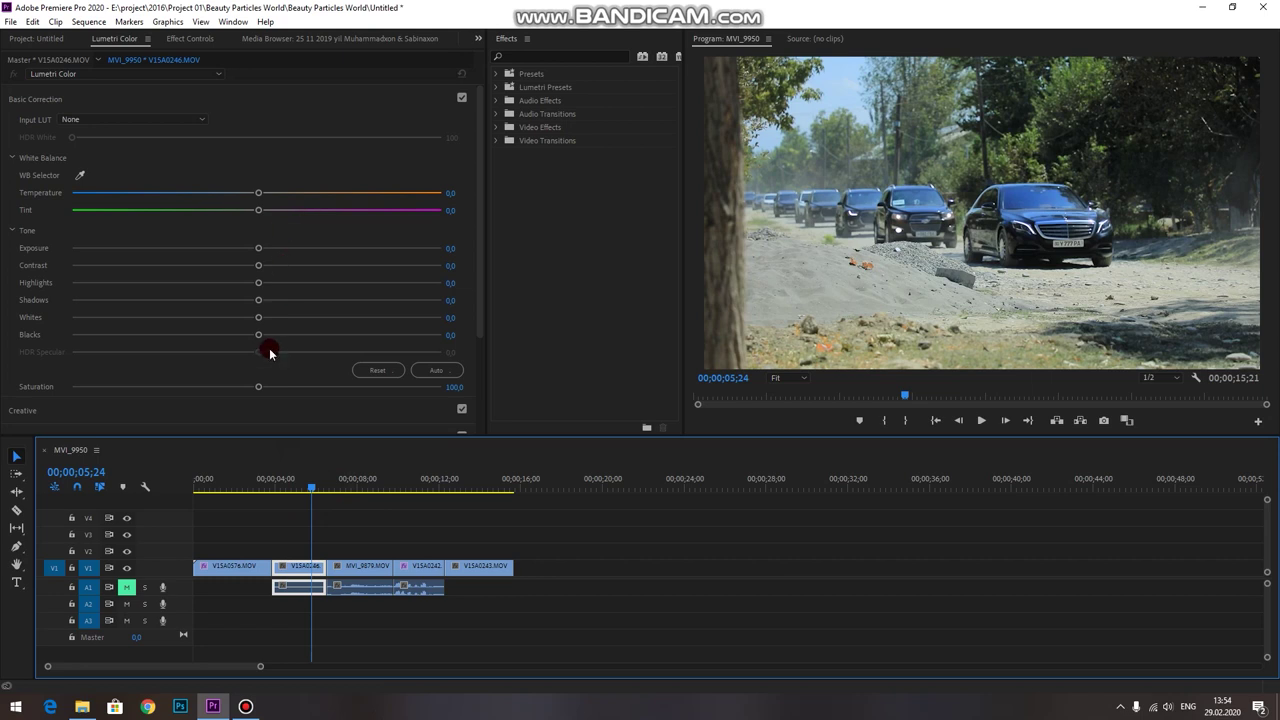
{"action": "mouse_move", "coordinate": [258, 387]}
{"action": "left_mouse_down"}
{"action": "mouse_move", "coordinate": [363, 411]}
{"action": "mouse_move", "coordinate": [255, 405]}
{"action": "left_mouse_up"}
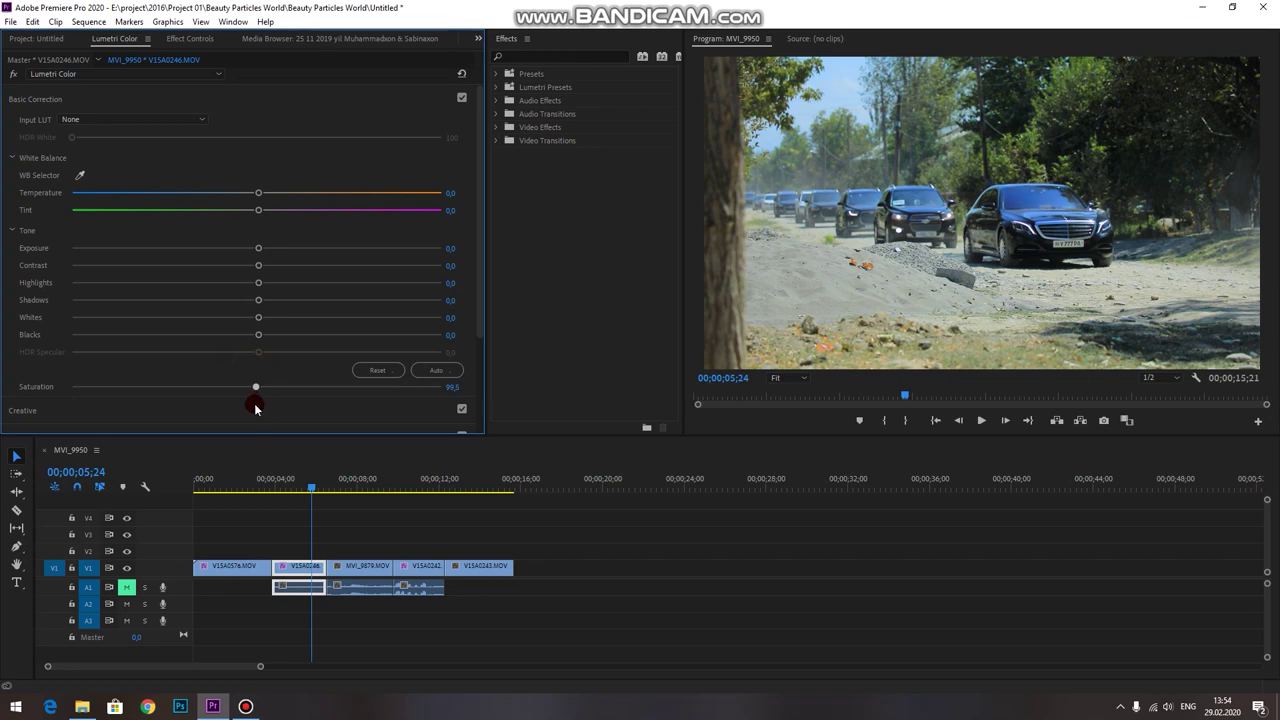
{"action": "left_click_drag", "start_coordinate": [255, 408], "coordinate": [258, 402]}
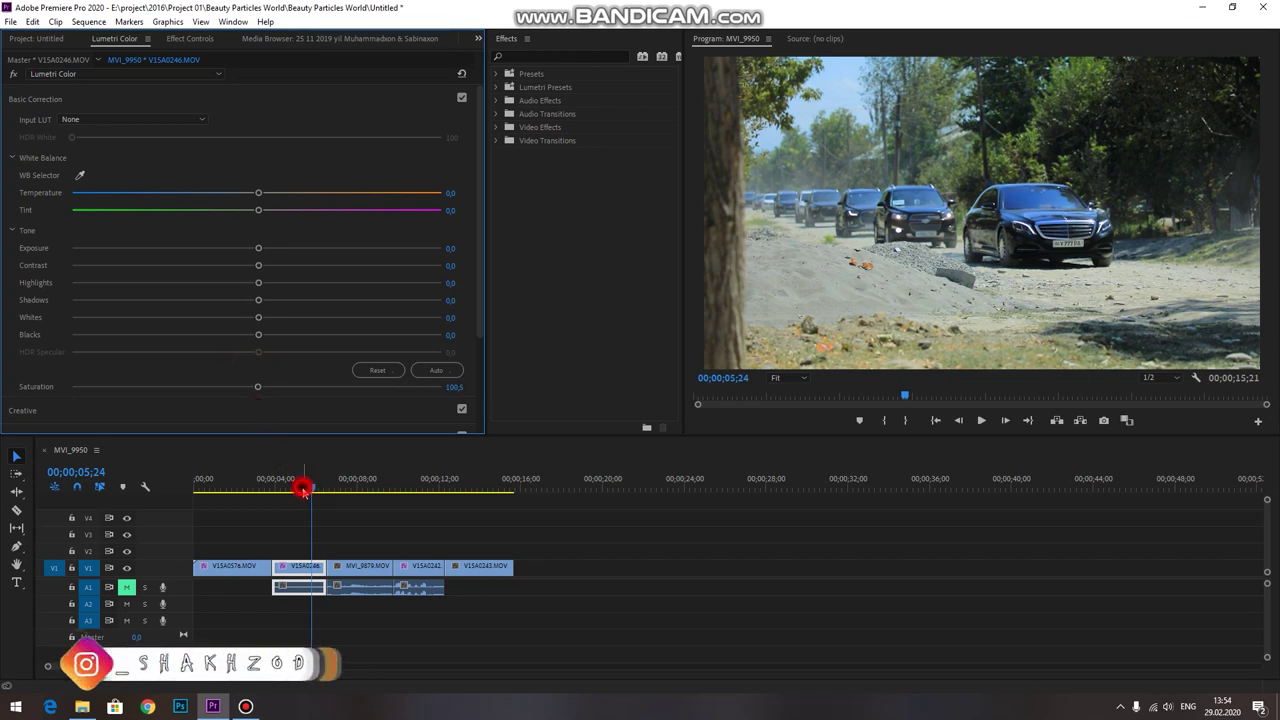
{"action": "left_click_drag", "start_coordinate": [303, 490], "coordinate": [306, 492]}
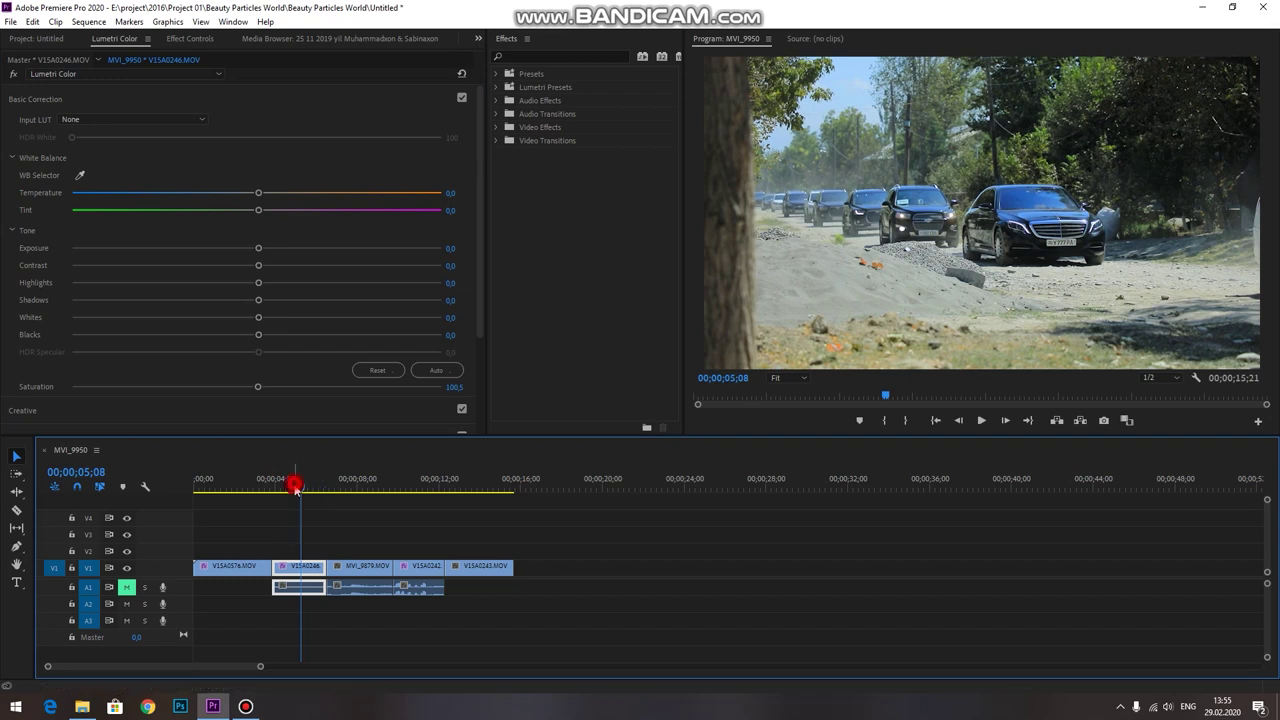
{"action": "left_click_drag", "start_coordinate": [296, 487], "coordinate": [288, 487]}
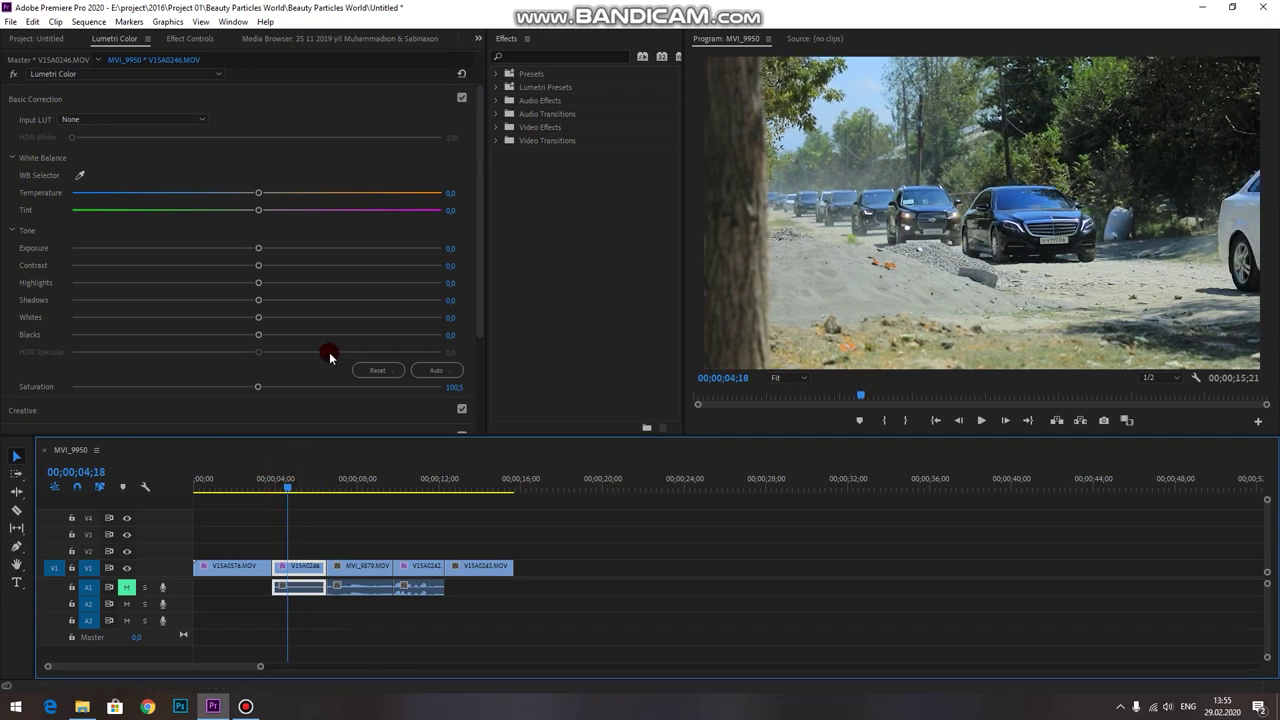
{"action": "left_click_drag", "start_coordinate": [256, 389], "coordinate": [352, 394]}
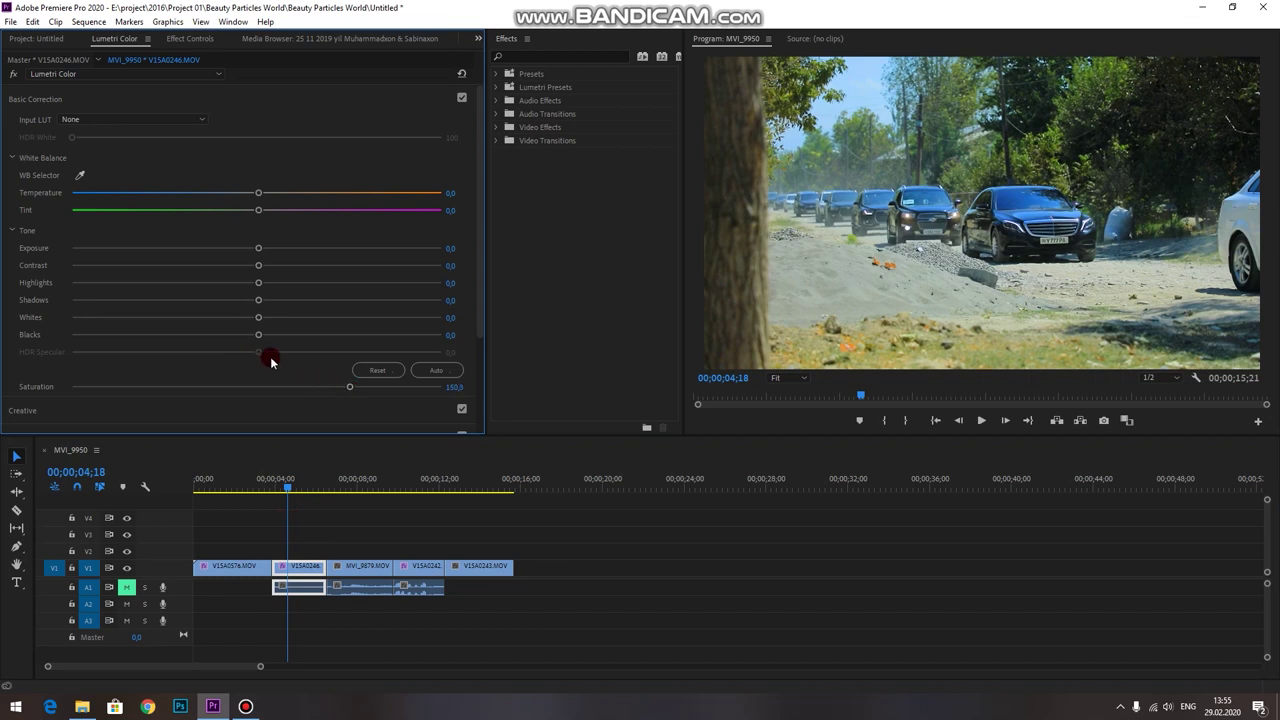
Expand and collapse the Curves section, then expand HSL Secondary
{"action": "scroll", "coordinate": [270, 368], "scroll_direction": "down", "scroll_amount": 3}
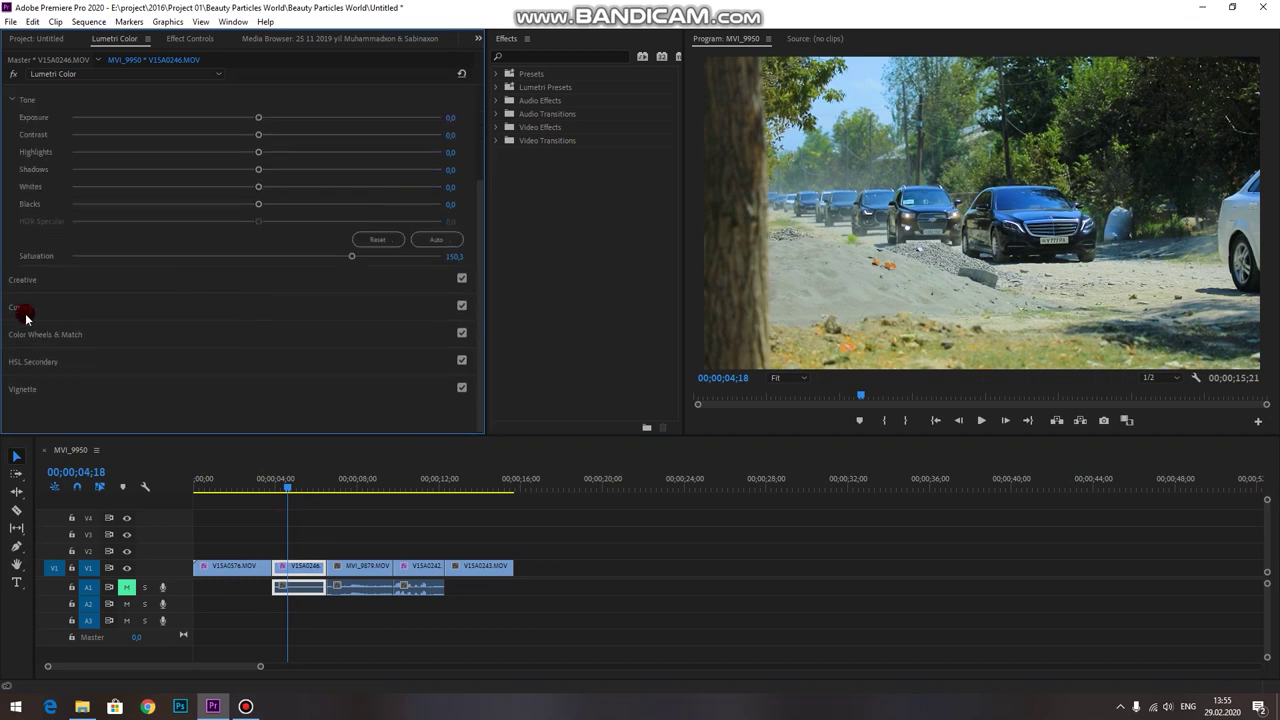
{"action": "left_click", "coordinate": [23, 314]}
{"action": "scroll", "coordinate": [294, 231], "scroll_direction": "down", "scroll_amount": 3}
{"action": "scroll", "coordinate": [290, 258], "scroll_direction": "down", "scroll_amount": 1}
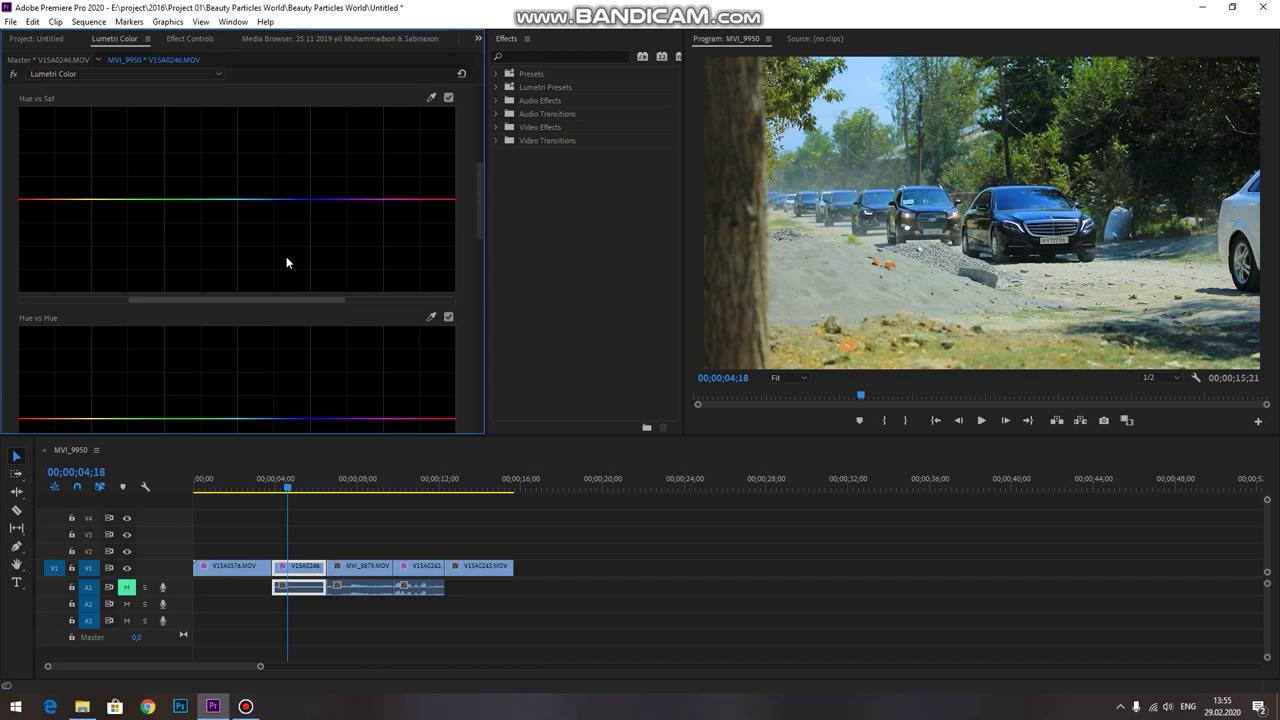
{"action": "scroll", "coordinate": [353, 201], "scroll_direction": "up", "scroll_amount": 1}
{"action": "scroll", "coordinate": [134, 196], "scroll_direction": "up", "scroll_amount": 3}
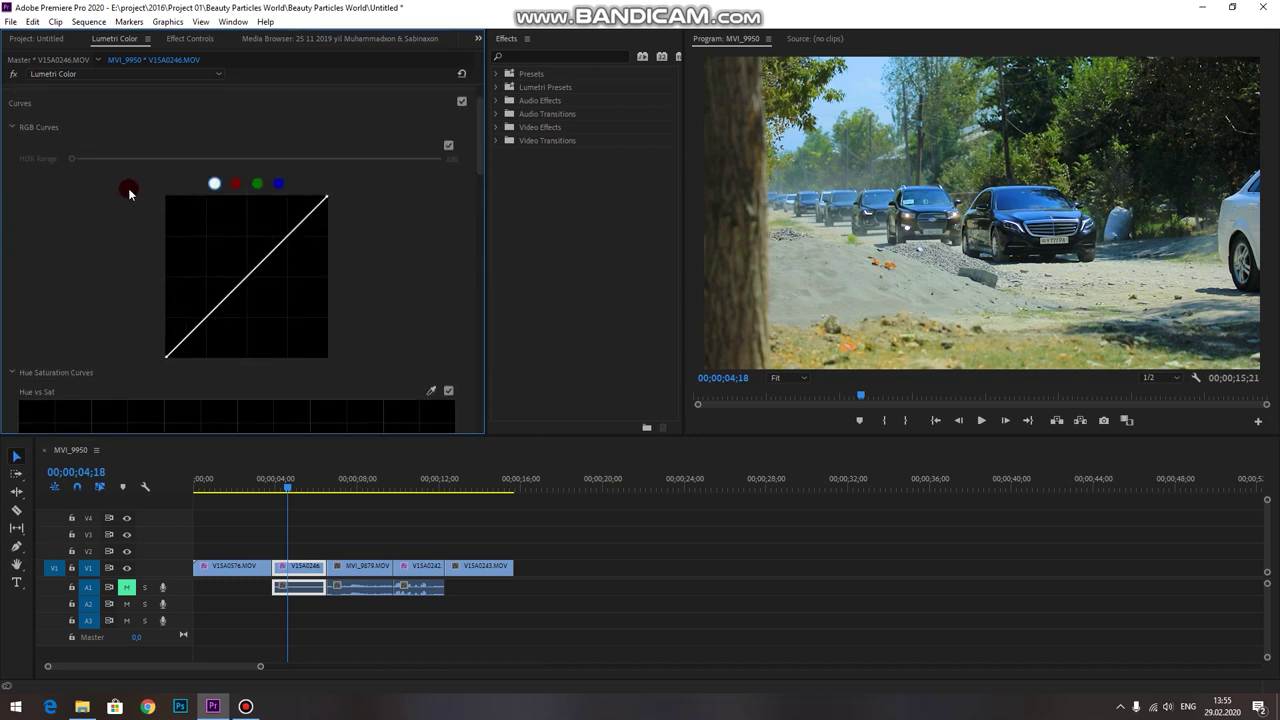
{"action": "left_click", "coordinate": [28, 177]}
{"action": "left_click", "coordinate": [21, 156]}
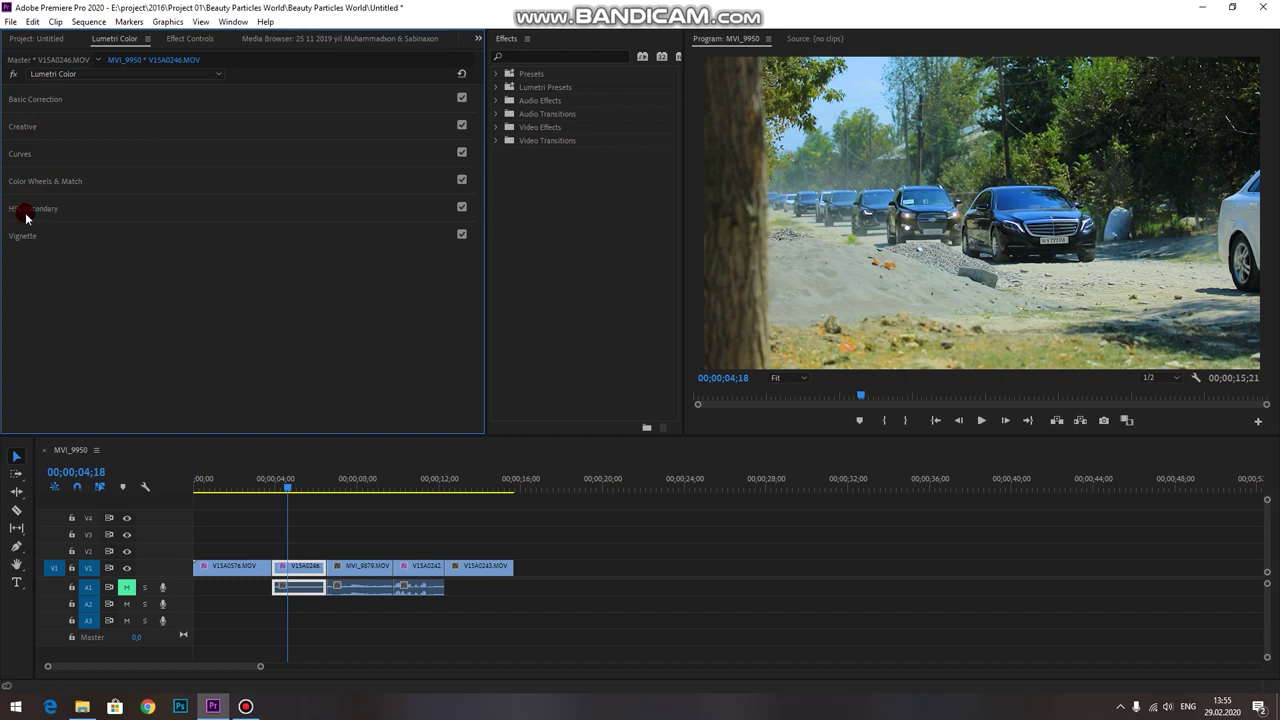
{"action": "left_click", "coordinate": [38, 212]}
Sample a key colour from the Program monitor and adjust the hue, saturation and luminance ranges
{"action": "left_click", "coordinate": [232, 270]}
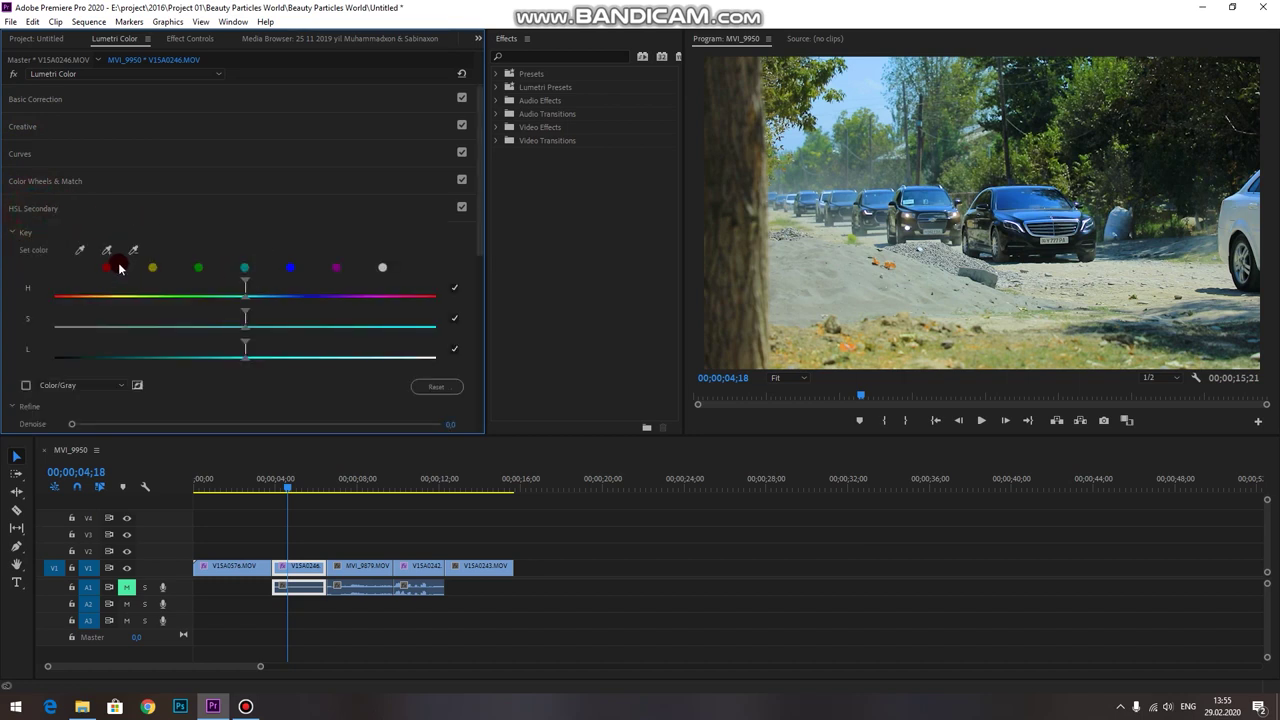
{"action": "mouse_move", "coordinate": [77, 251]}
{"action": "left_mouse_down"}
{"action": "mouse_move", "coordinate": [962, 94]}
{"action": "mouse_move", "coordinate": [951, 94]}
{"action": "left_mouse_up"}
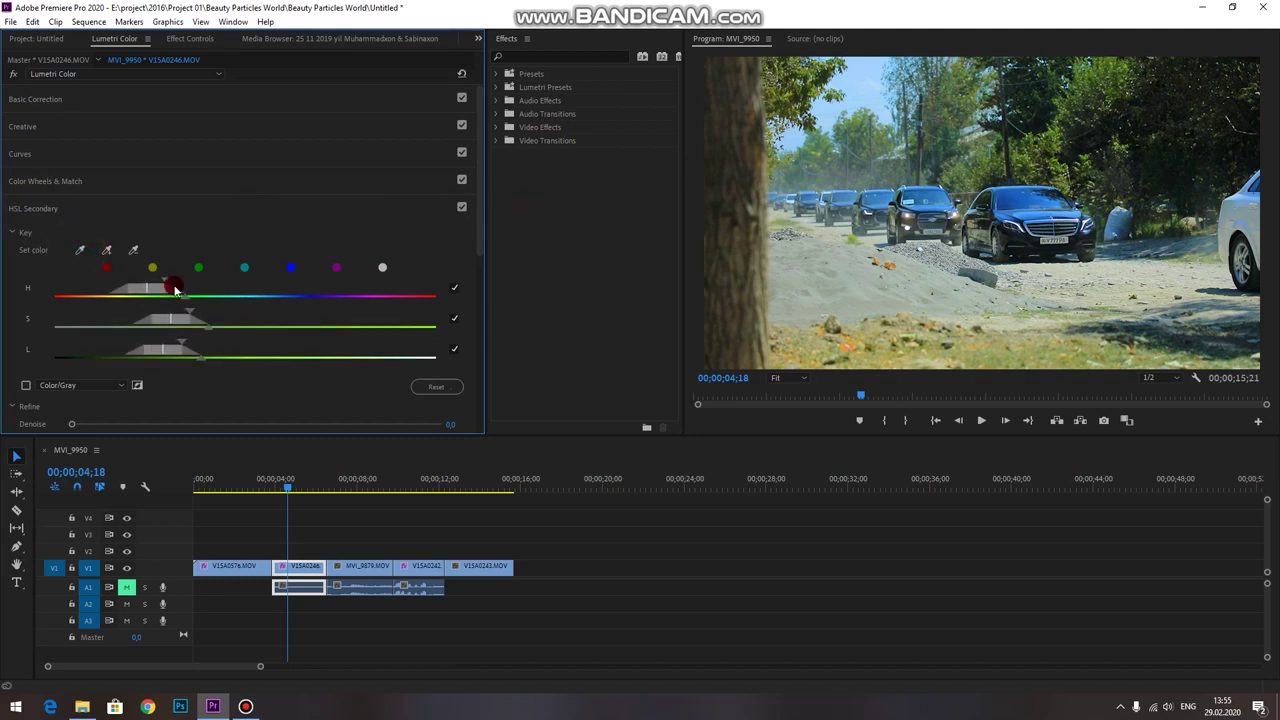
{"action": "mouse_move", "coordinate": [123, 289]}
{"action": "left_mouse_down"}
{"action": "mouse_move", "coordinate": [178, 297]}
{"action": "mouse_move", "coordinate": [146, 322]}
{"action": "mouse_move", "coordinate": [206, 316]}
{"action": "mouse_move", "coordinate": [432, 346]}
{"action": "left_mouse_up"}
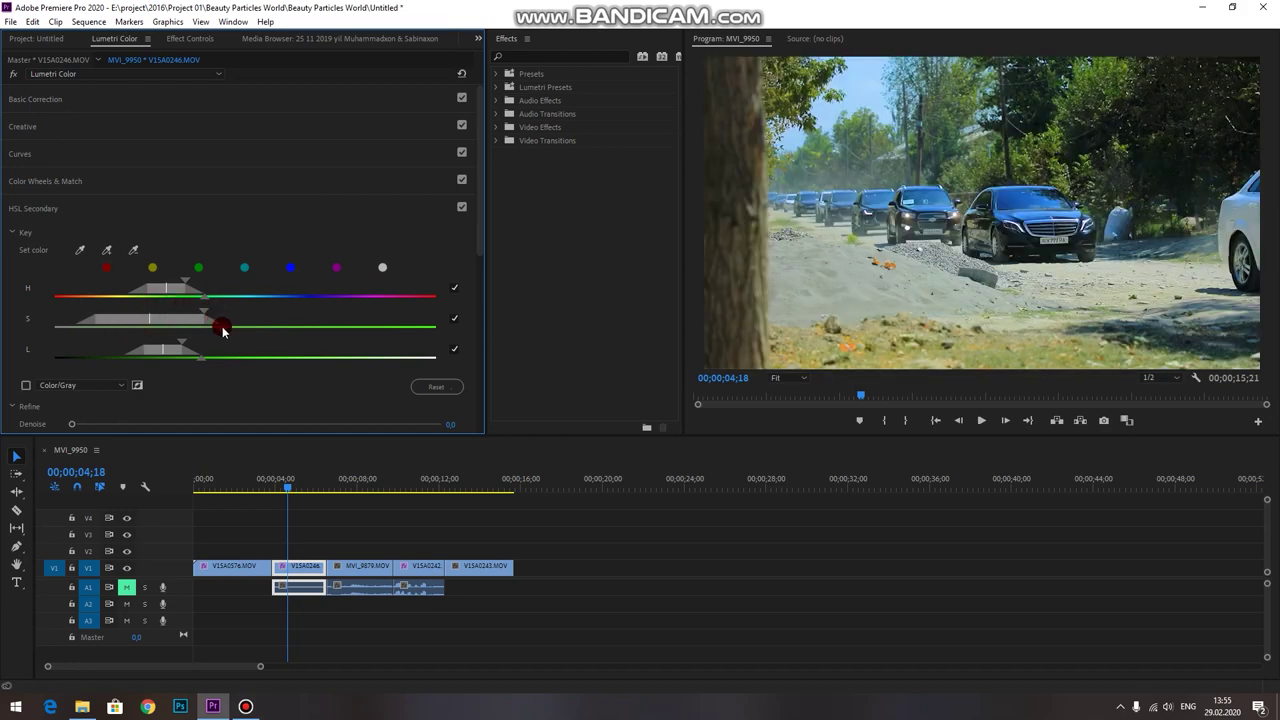
{"action": "left_click_drag", "start_coordinate": [432, 346], "coordinate": [374, 343]}
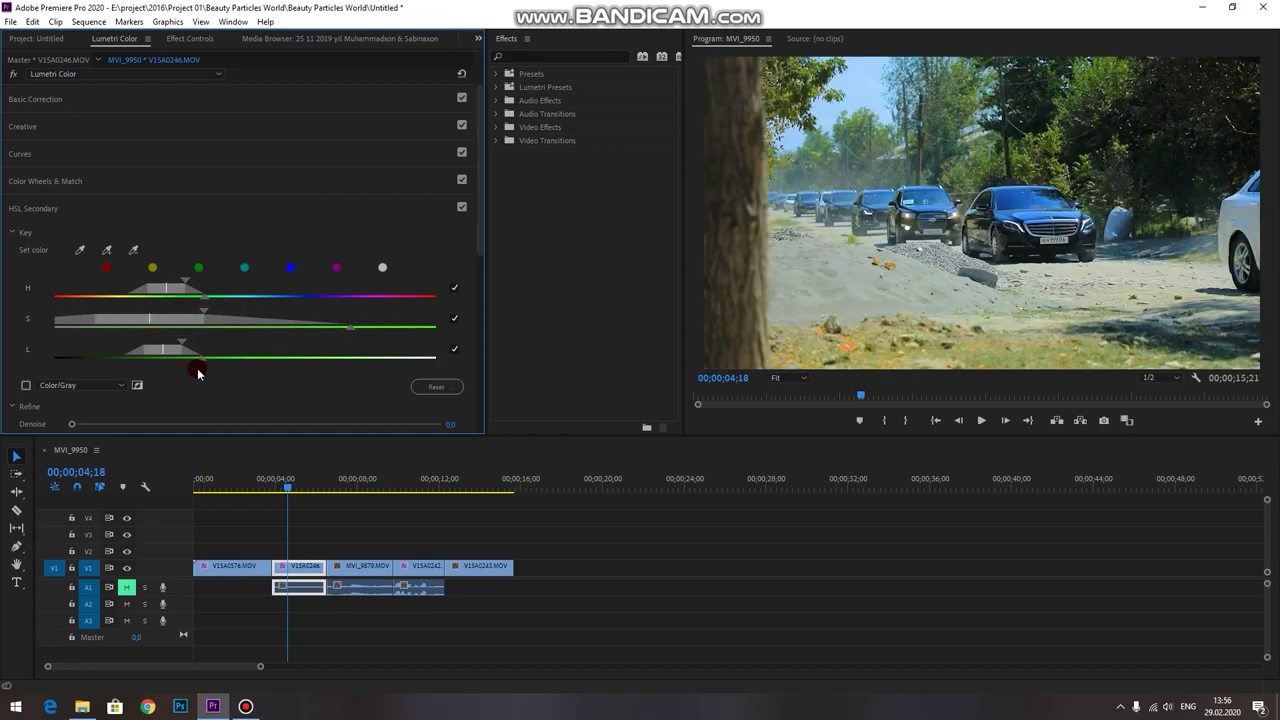
{"action": "left_click_drag", "start_coordinate": [201, 362], "coordinate": [491, 354]}
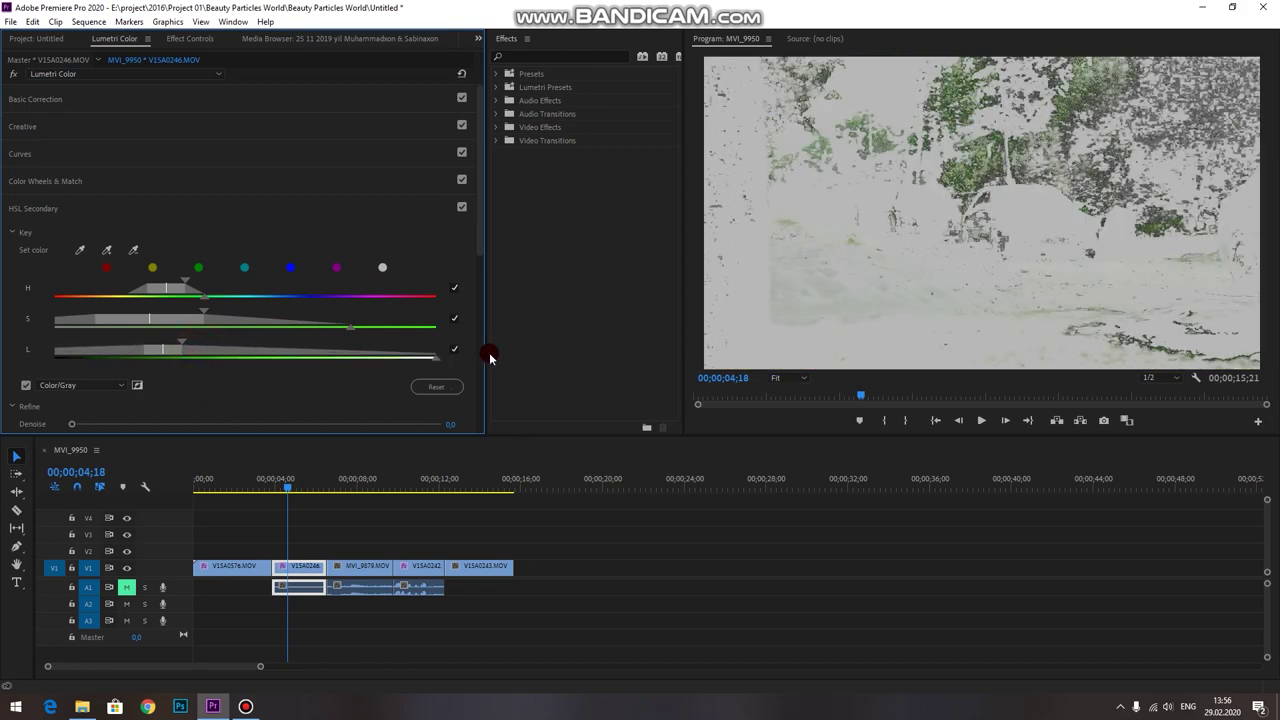
{"action": "left_click_drag", "start_coordinate": [138, 345], "coordinate": [170, 351]}
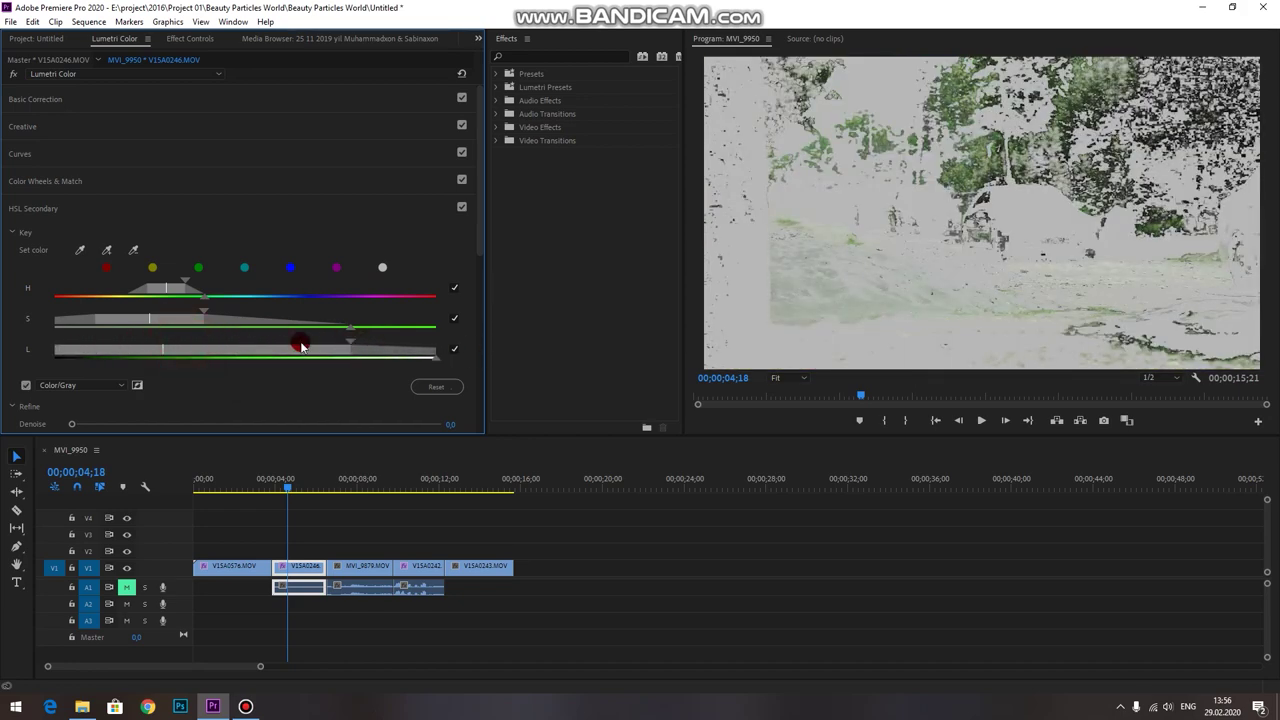
{"action": "mouse_move", "coordinate": [169, 352]}
{"action": "left_mouse_down"}
{"action": "mouse_move", "coordinate": [201, 357]}
{"action": "mouse_move", "coordinate": [101, 355]}
{"action": "left_mouse_up"}
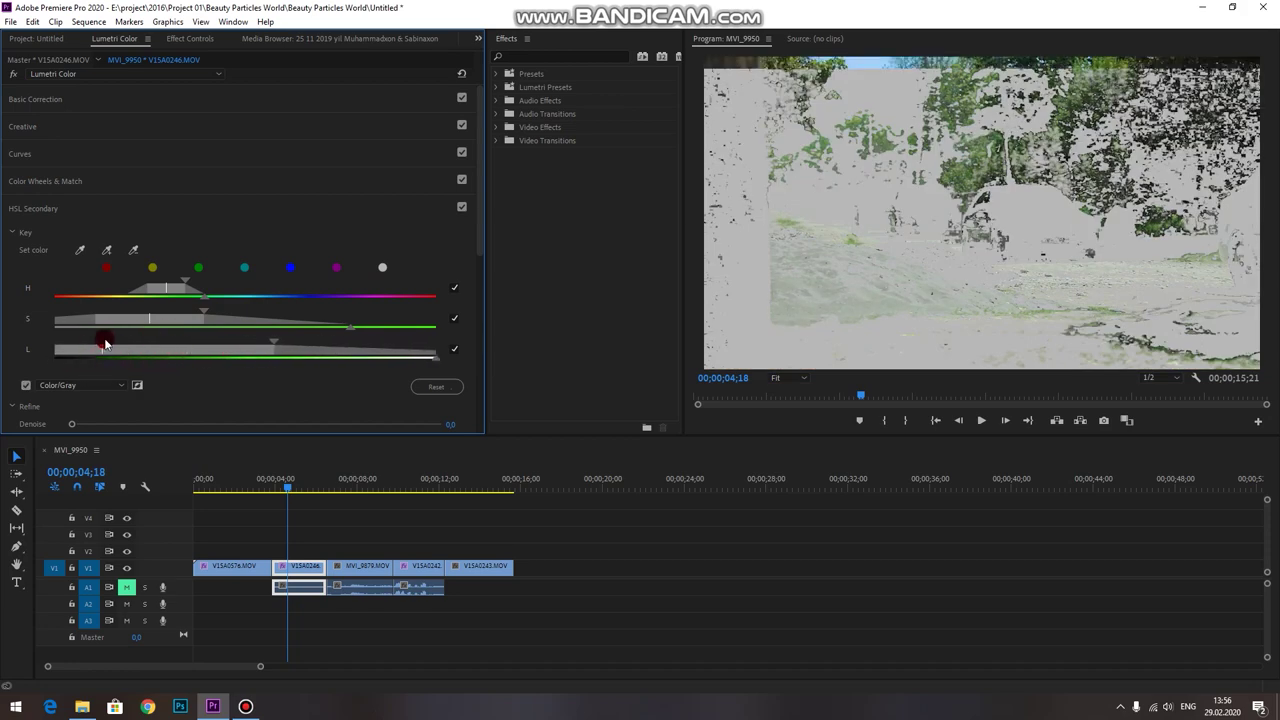
Add more sampled foliage colours to the key and refine its hue range with mask preview
{"action": "left_click", "coordinate": [107, 250]}
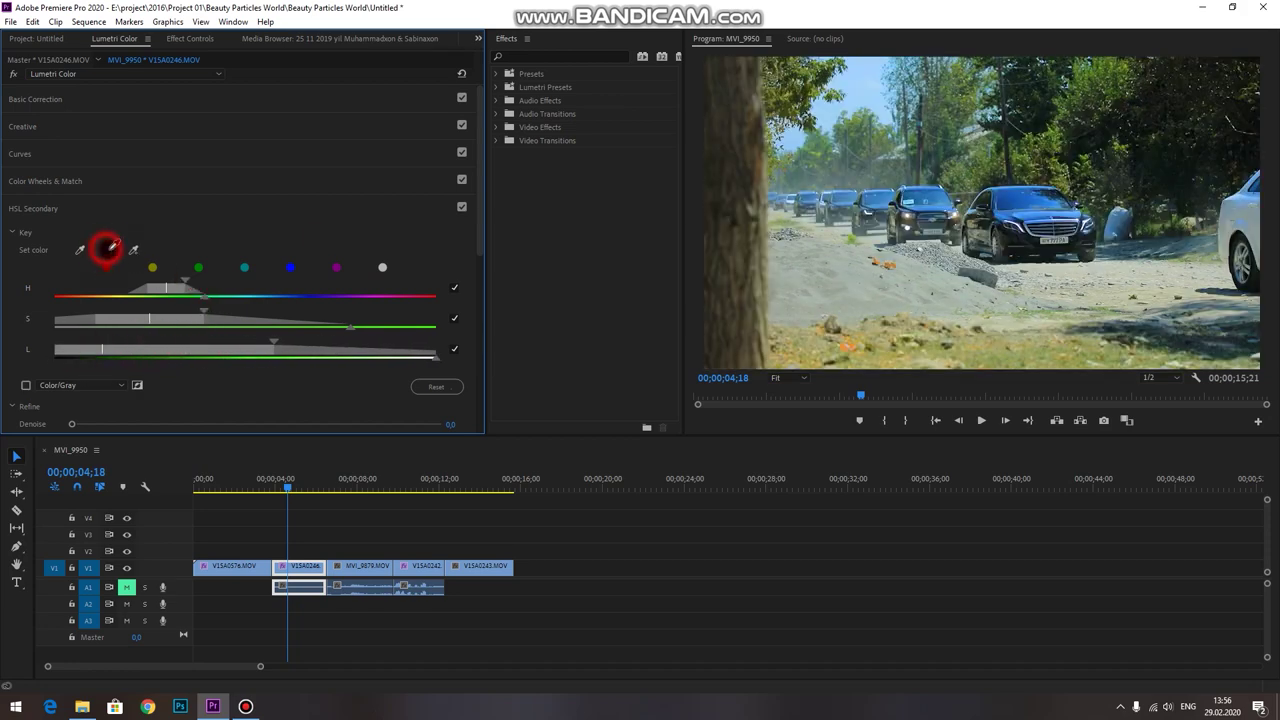
{"action": "left_click", "coordinate": [1167, 93]}
{"action": "left_click", "coordinate": [104, 248]}
{"action": "left_click", "coordinate": [792, 86]}
{"action": "left_click", "coordinate": [107, 250]}
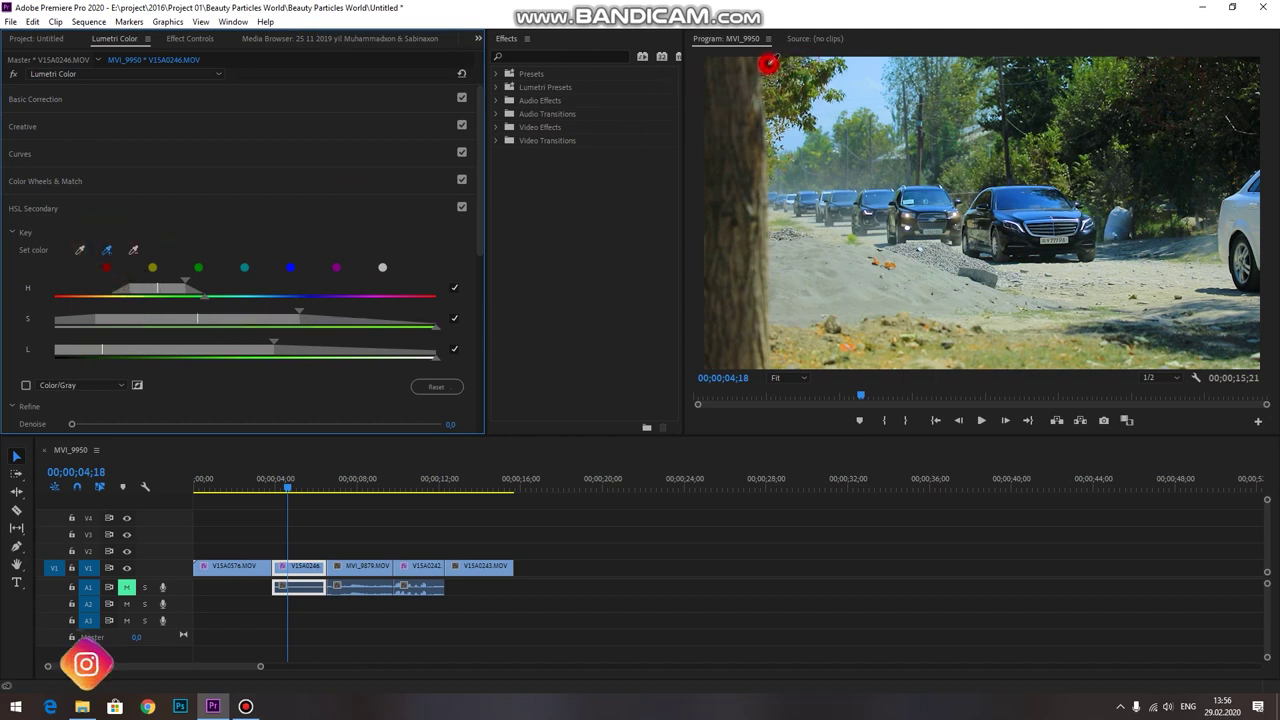
{"action": "left_click", "coordinate": [120, 248]}
{"action": "left_click_drag", "start_coordinate": [186, 278], "coordinate": [149, 296]}
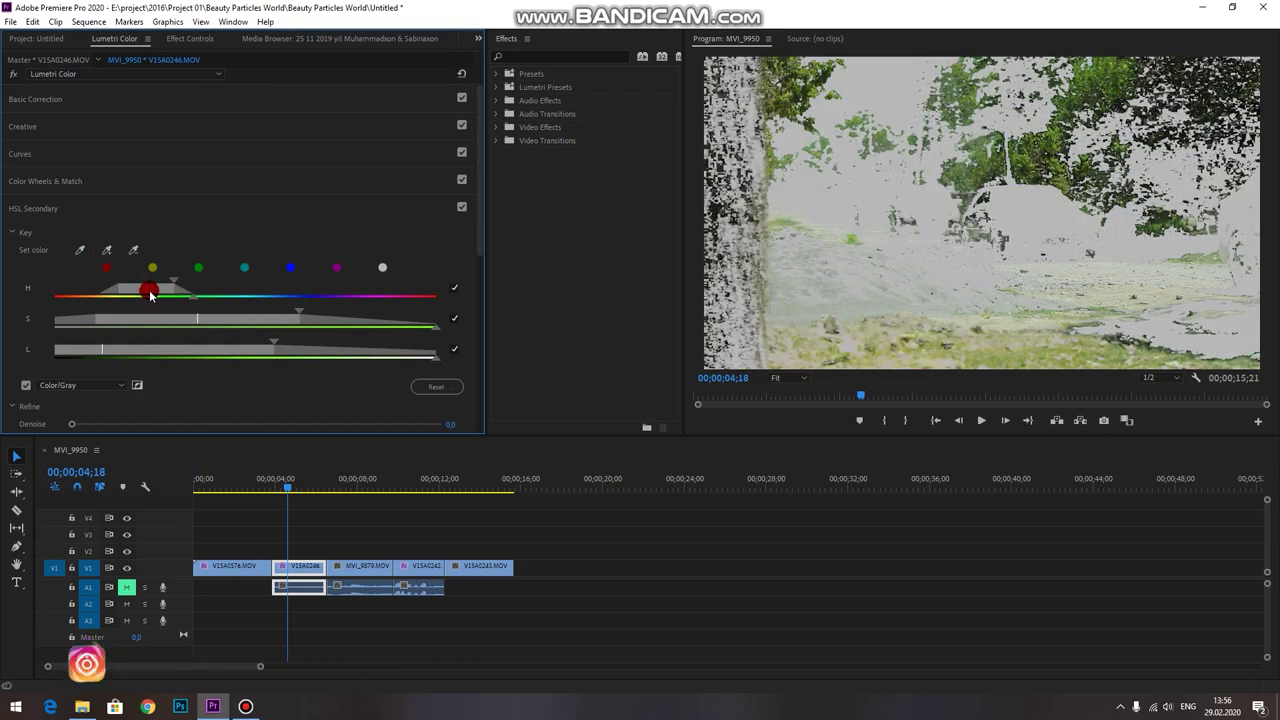
{"action": "scroll", "coordinate": [180, 337], "scroll_direction": "down", "scroll_amount": 2}
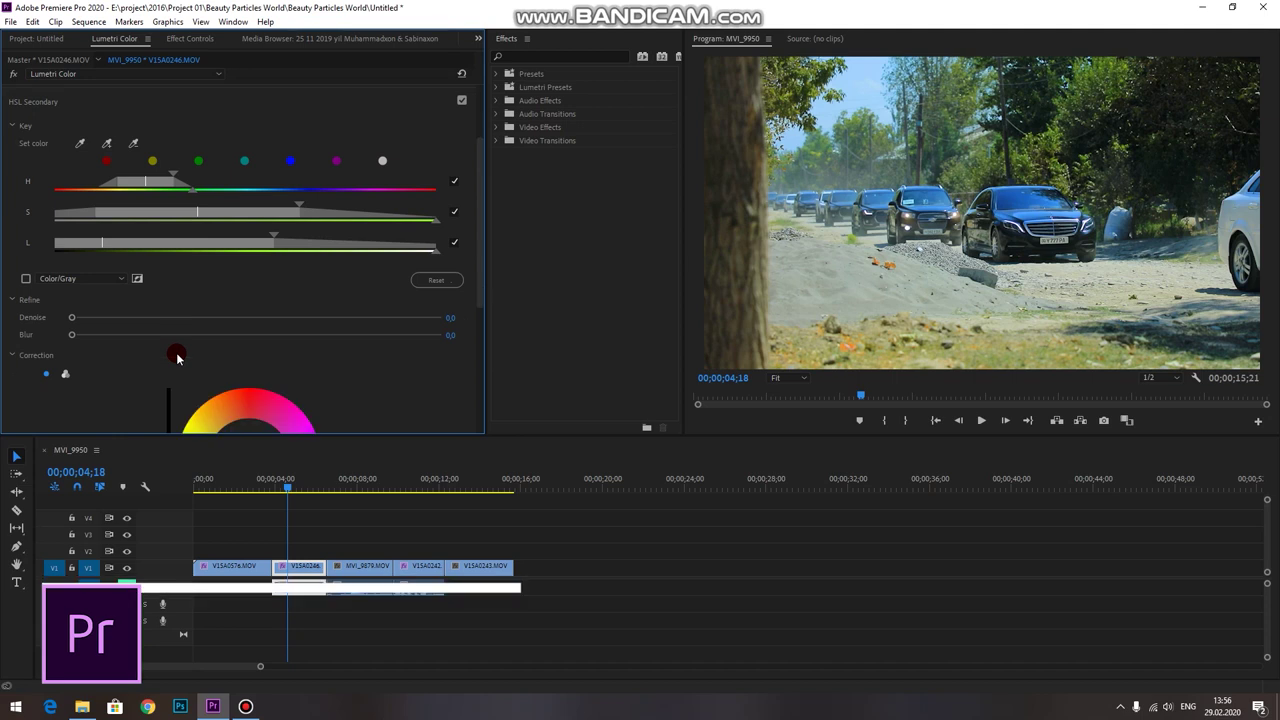
Drop the HSL Secondary correction saturation to 0 for the keyed colours
{"action": "scroll", "coordinate": [176, 360], "scroll_direction": "down", "scroll_amount": 2}
{"action": "scroll", "coordinate": [174, 355], "scroll_direction": "down", "scroll_amount": 2}
{"action": "scroll", "coordinate": [65, 364], "scroll_direction": "down", "scroll_amount": 1}
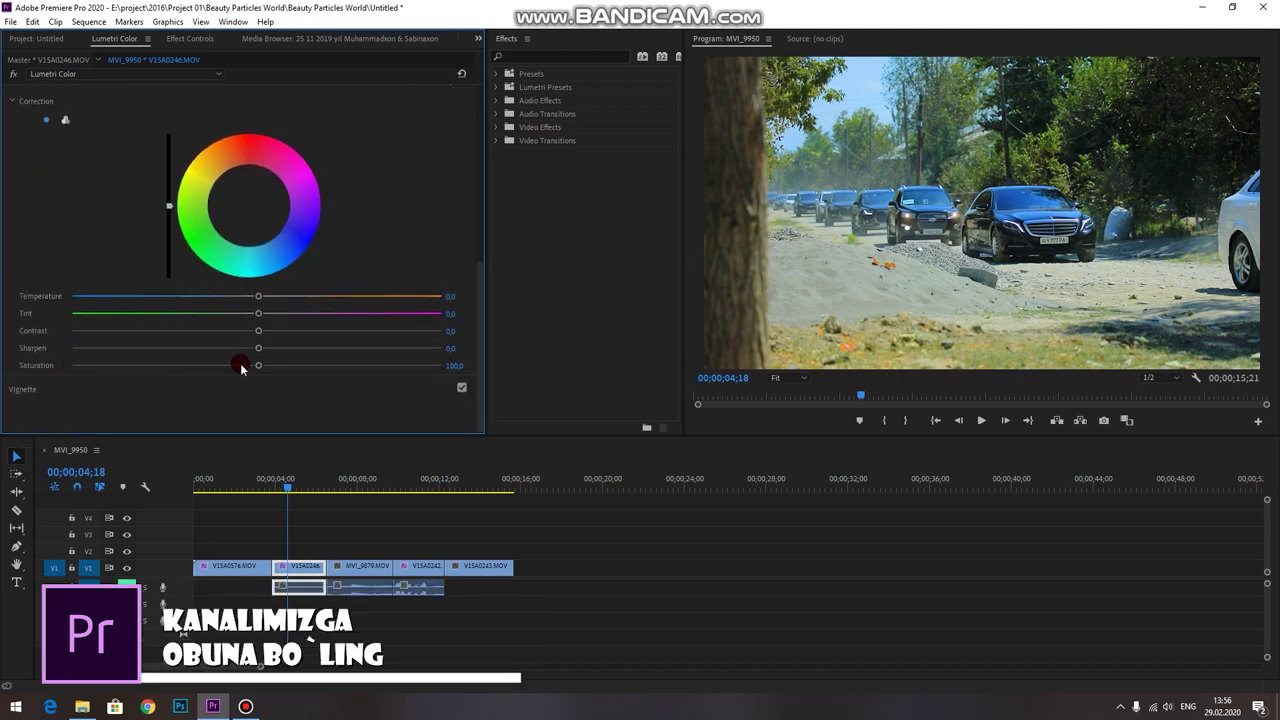
{"action": "left_click_drag", "start_coordinate": [258, 367], "coordinate": [2, 392]}
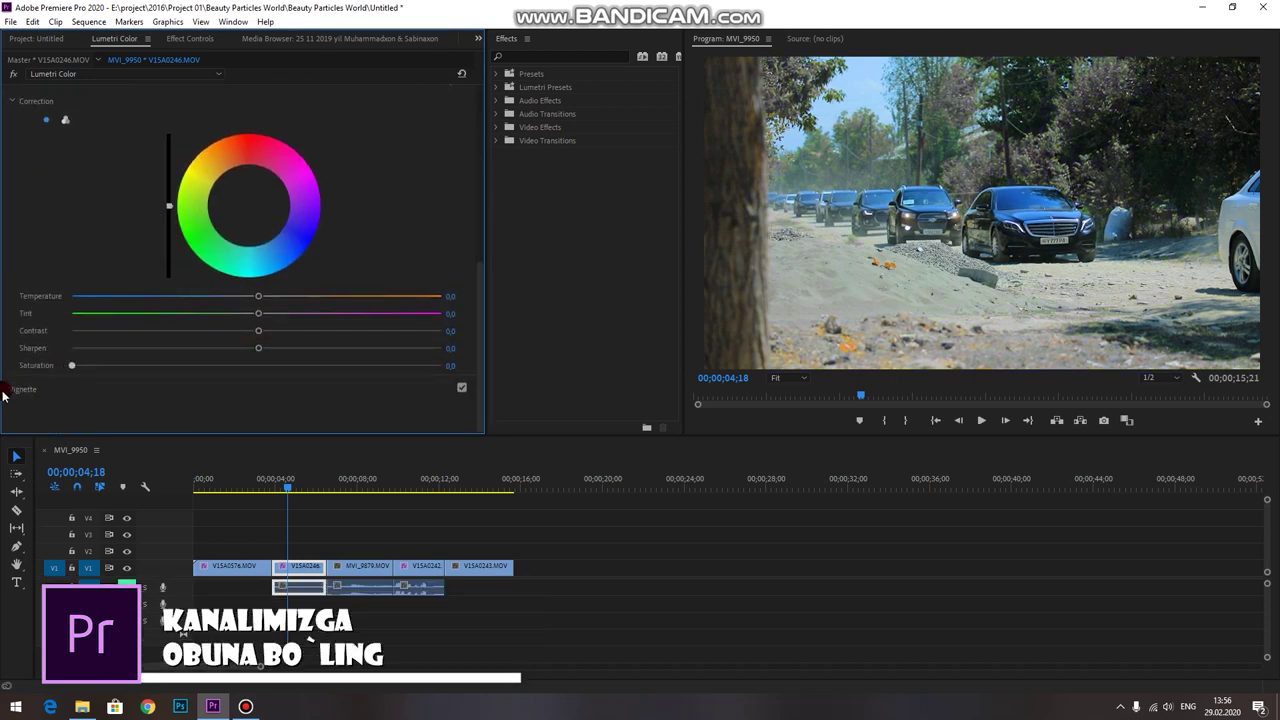
Sample more foliage into the key and step the playhead forward a few frames
{"action": "scroll", "coordinate": [104, 212], "scroll_direction": "up", "scroll_amount": 3}
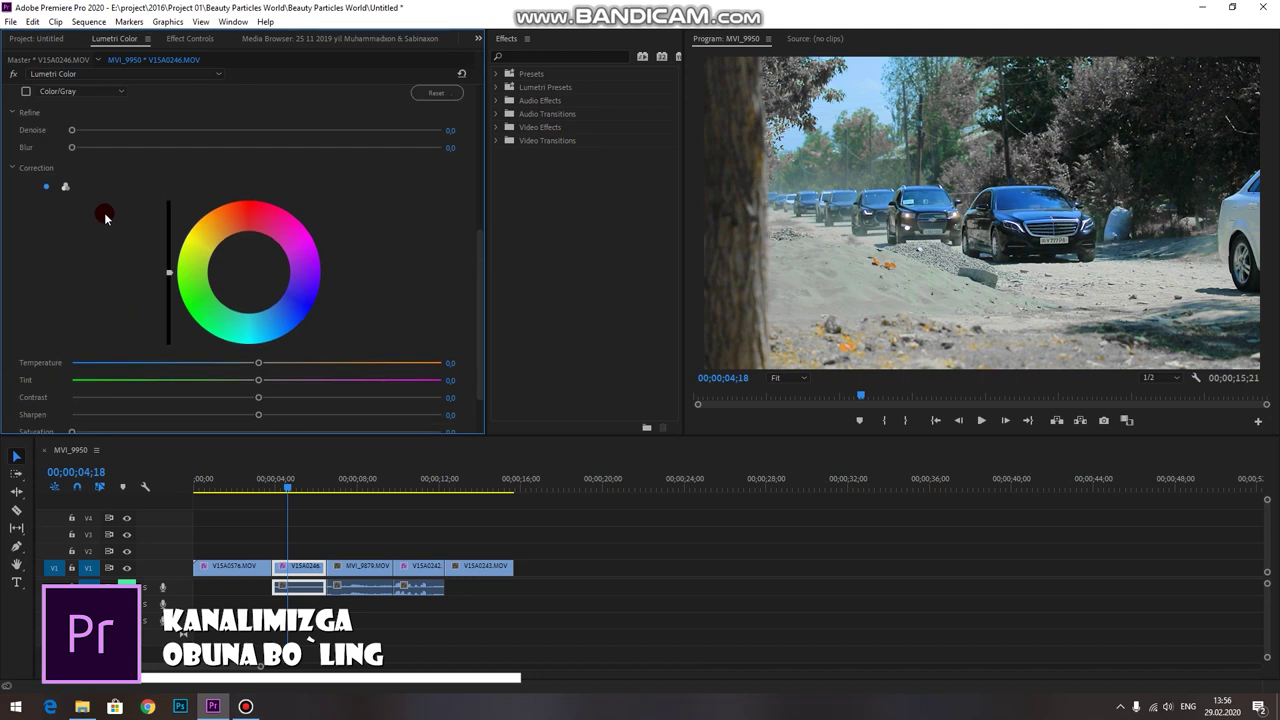
{"action": "scroll", "coordinate": [104, 212], "scroll_direction": "up", "scroll_amount": 1}
{"action": "left_click", "coordinate": [893, 113]}
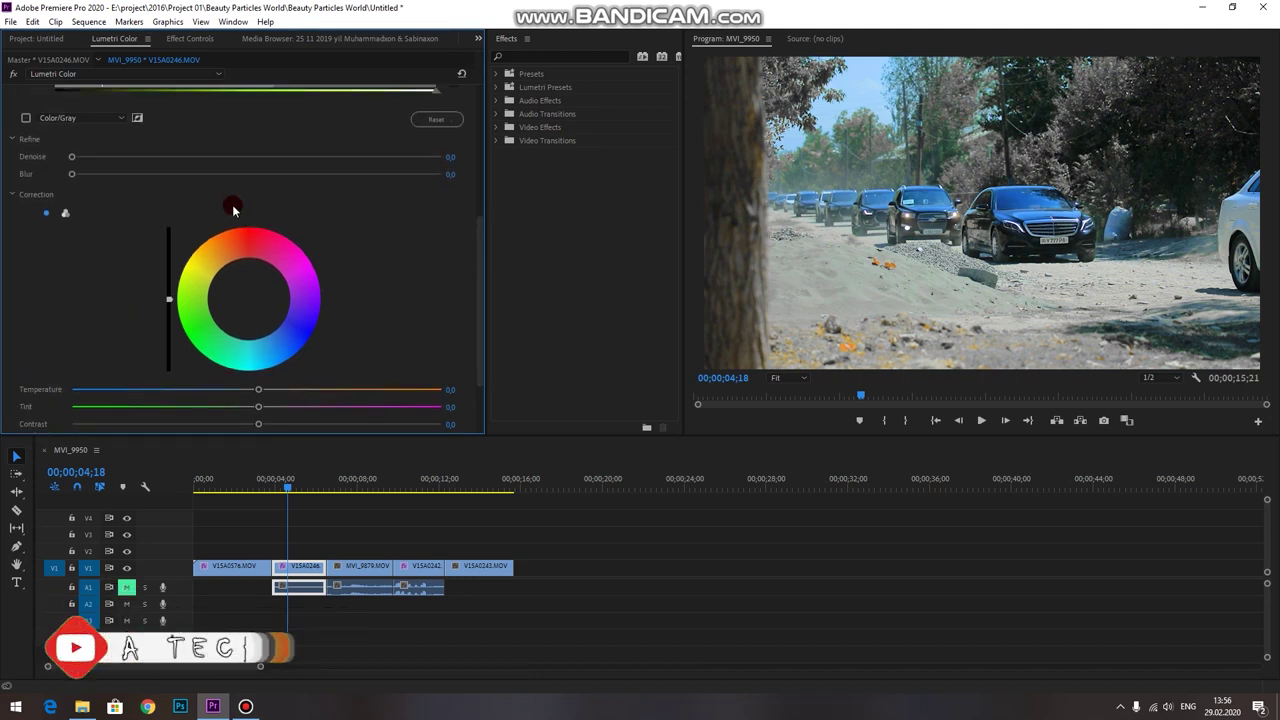
{"action": "scroll", "coordinate": [132, 234], "scroll_direction": "up", "scroll_amount": 1}
{"action": "scroll", "coordinate": [120, 212], "scroll_direction": "up", "scroll_amount": 1}
{"action": "scroll", "coordinate": [101, 186], "scroll_direction": "up", "scroll_amount": 1}
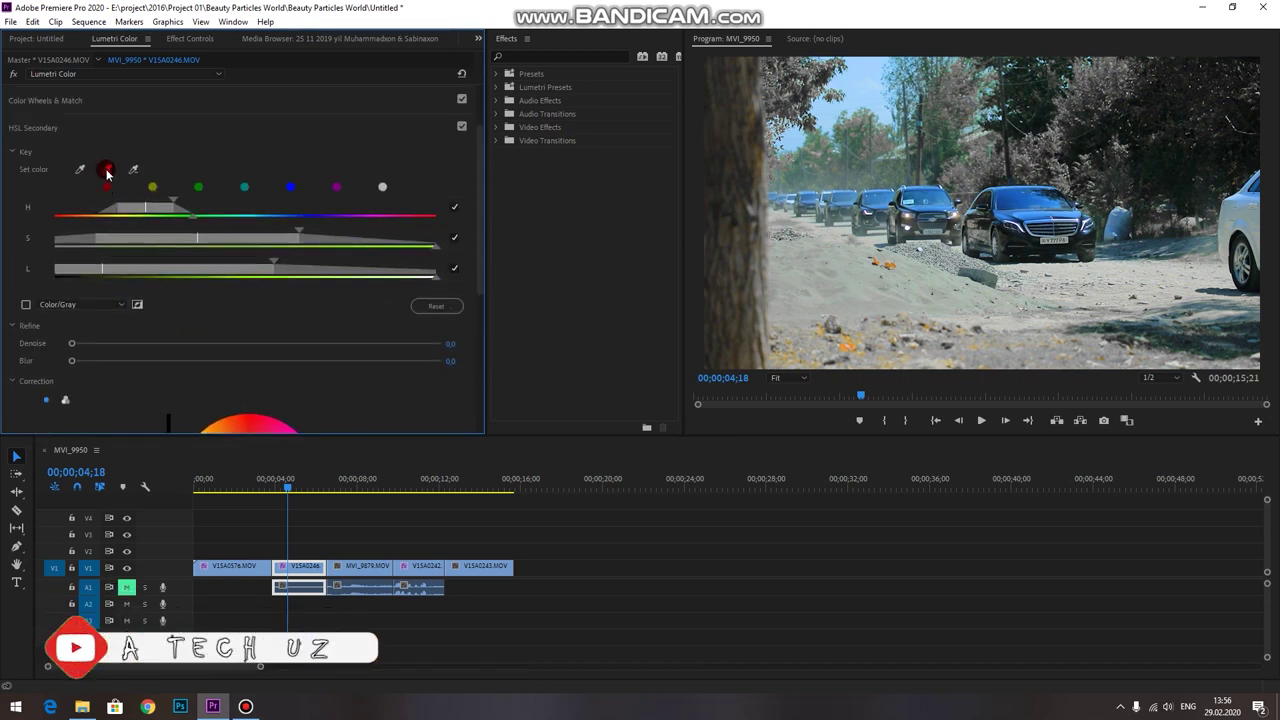
{"action": "left_click", "coordinate": [108, 172]}
{"action": "left_click_drag", "start_coordinate": [857, 134], "coordinate": [817, 143]}
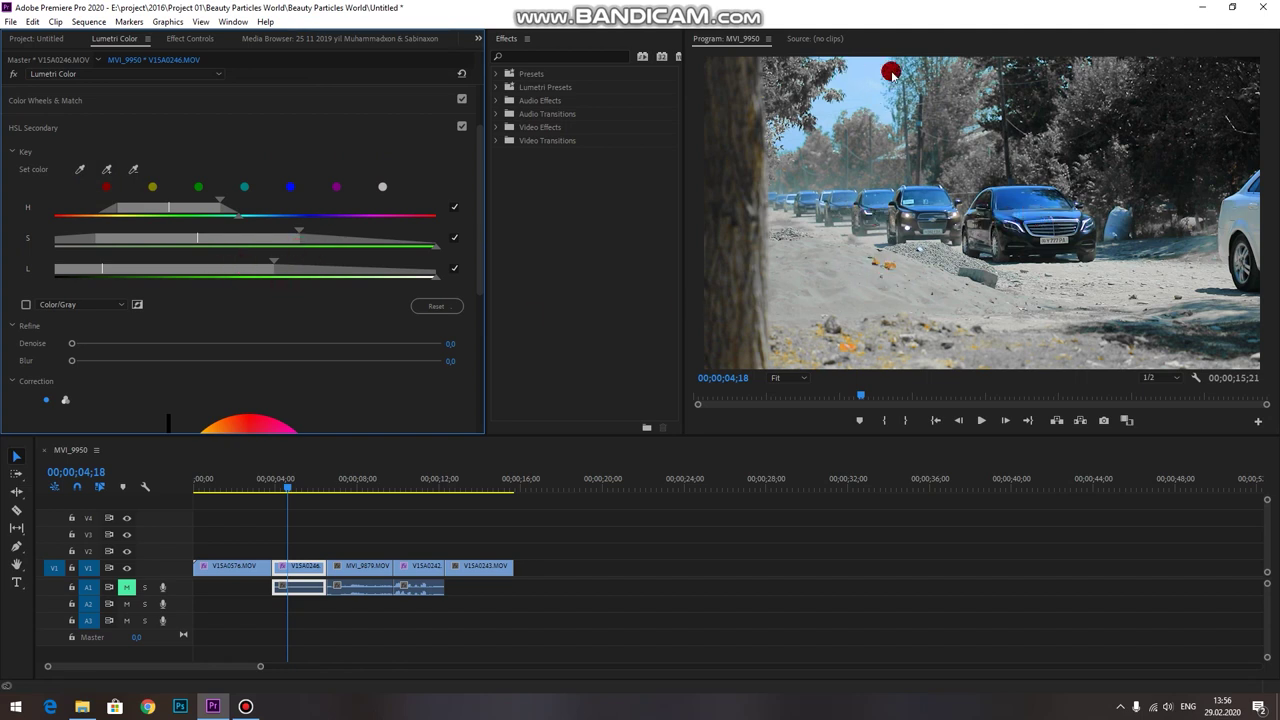
{"action": "key", "text": "shift+Right"}
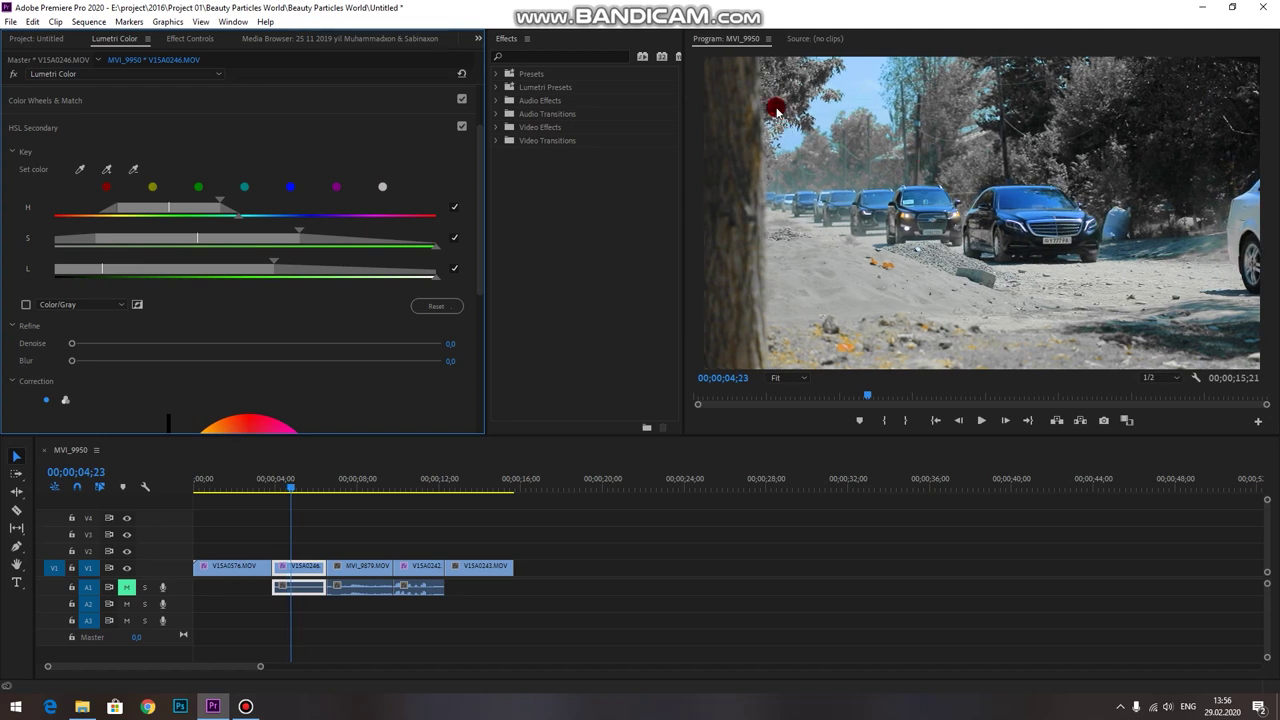
{"action": "key", "text": "Right"}
Warm and tint the keyed colours, set their saturation to 51.5, and add a -0.7 vignette
{"action": "scroll", "coordinate": [323, 363], "scroll_direction": "down", "scroll_amount": 3}
{"action": "scroll", "coordinate": [329, 360], "scroll_direction": "down", "scroll_amount": 2}
{"action": "scroll", "coordinate": [331, 362], "scroll_direction": "down", "scroll_amount": 1}
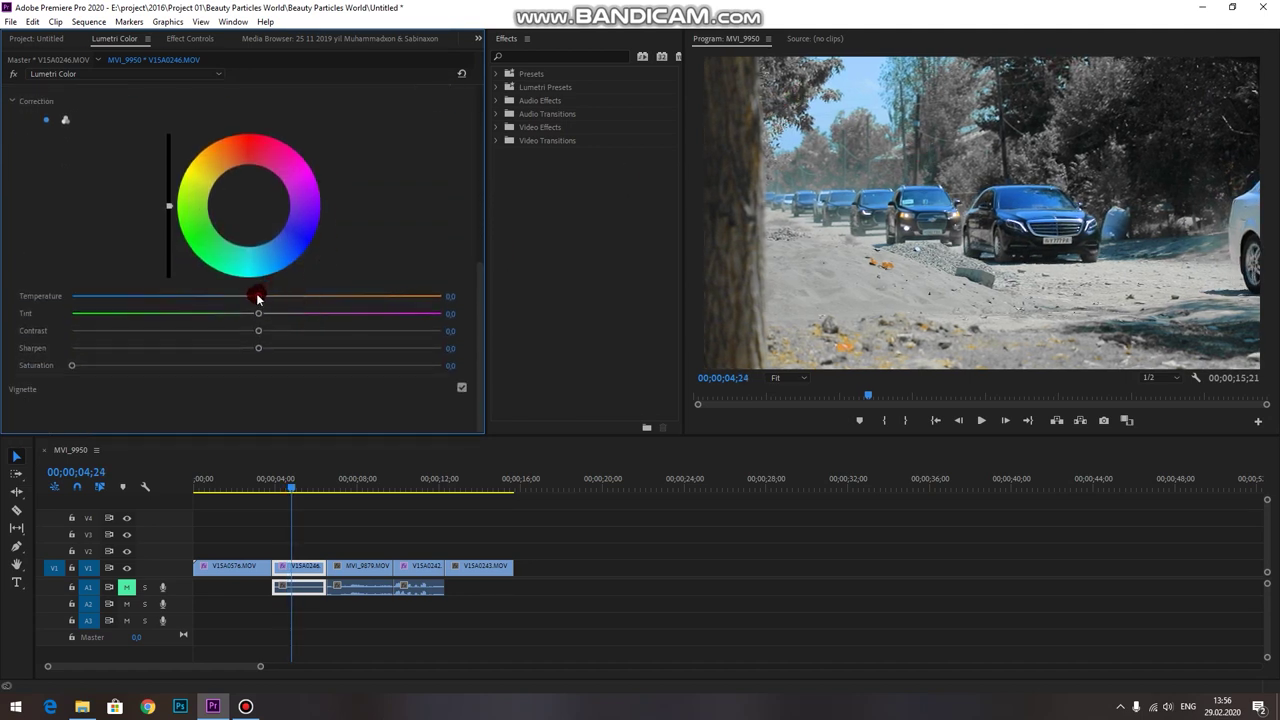
{"action": "mouse_move", "coordinate": [256, 294]}
{"action": "left_mouse_down"}
{"action": "mouse_move", "coordinate": [326, 295]}
{"action": "mouse_move", "coordinate": [256, 322]}
{"action": "mouse_move", "coordinate": [257, 296]}
{"action": "left_mouse_up"}
{"action": "left_click", "coordinate": [73, 366]}
{"action": "left_click_drag", "start_coordinate": [73, 366], "coordinate": [151, 377]}
{"action": "left_click", "coordinate": [39, 389]}
{"action": "mouse_move", "coordinate": [258, 257]}
{"action": "left_mouse_down"}
{"action": "mouse_move", "coordinate": [214, 257]}
{"action": "mouse_move", "coordinate": [302, 296]}
{"action": "left_mouse_up"}
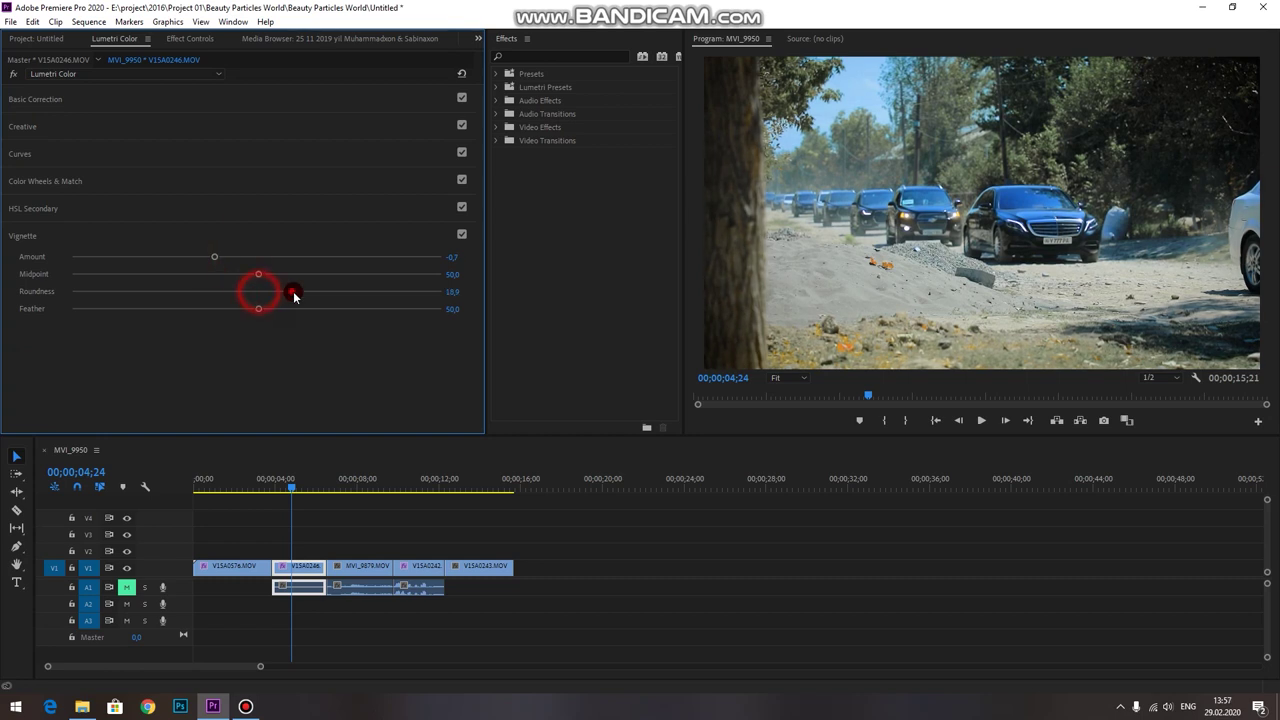
Adjust the car clip's Midtones, Highlights and Shadows colour wheels and brightness sliders
{"action": "left_click", "coordinate": [76, 180]}
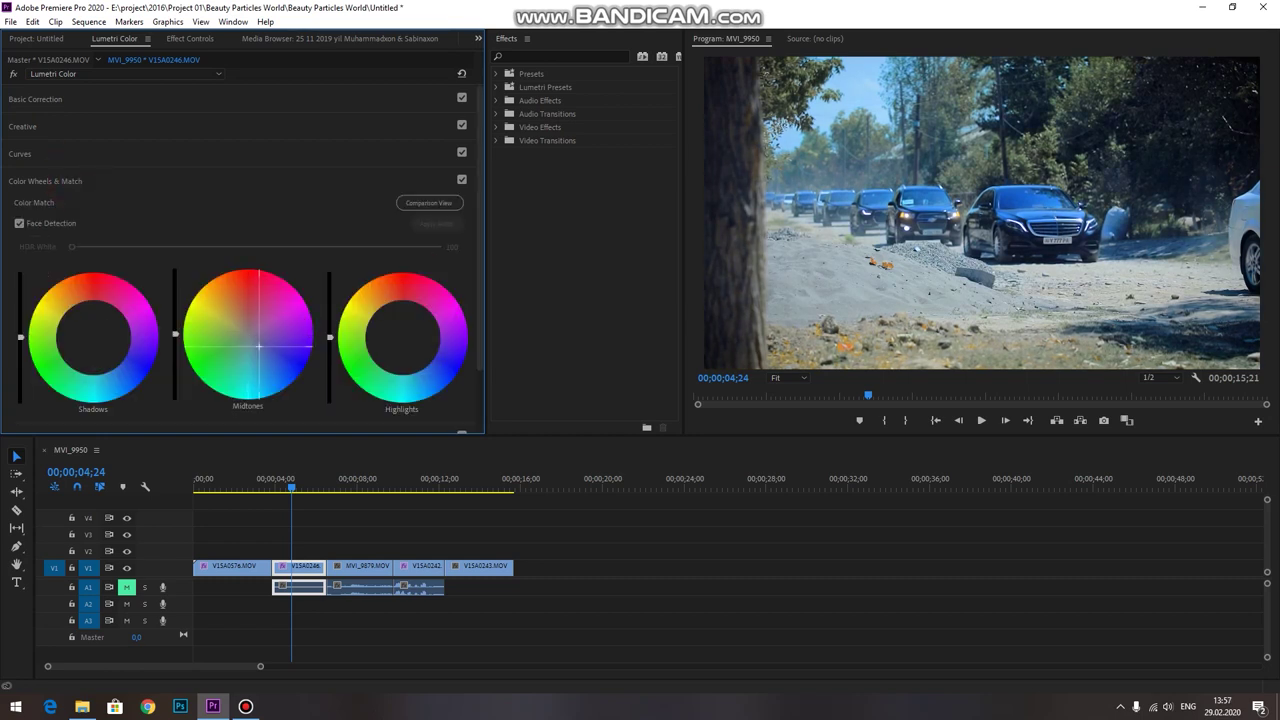
{"action": "mouse_move", "coordinate": [256, 345]}
{"action": "left_mouse_down"}
{"action": "mouse_move", "coordinate": [227, 327]}
{"action": "mouse_move", "coordinate": [175, 337]}
{"action": "left_mouse_up"}
{"action": "left_click_drag", "start_coordinate": [413, 322], "coordinate": [425, 325]}
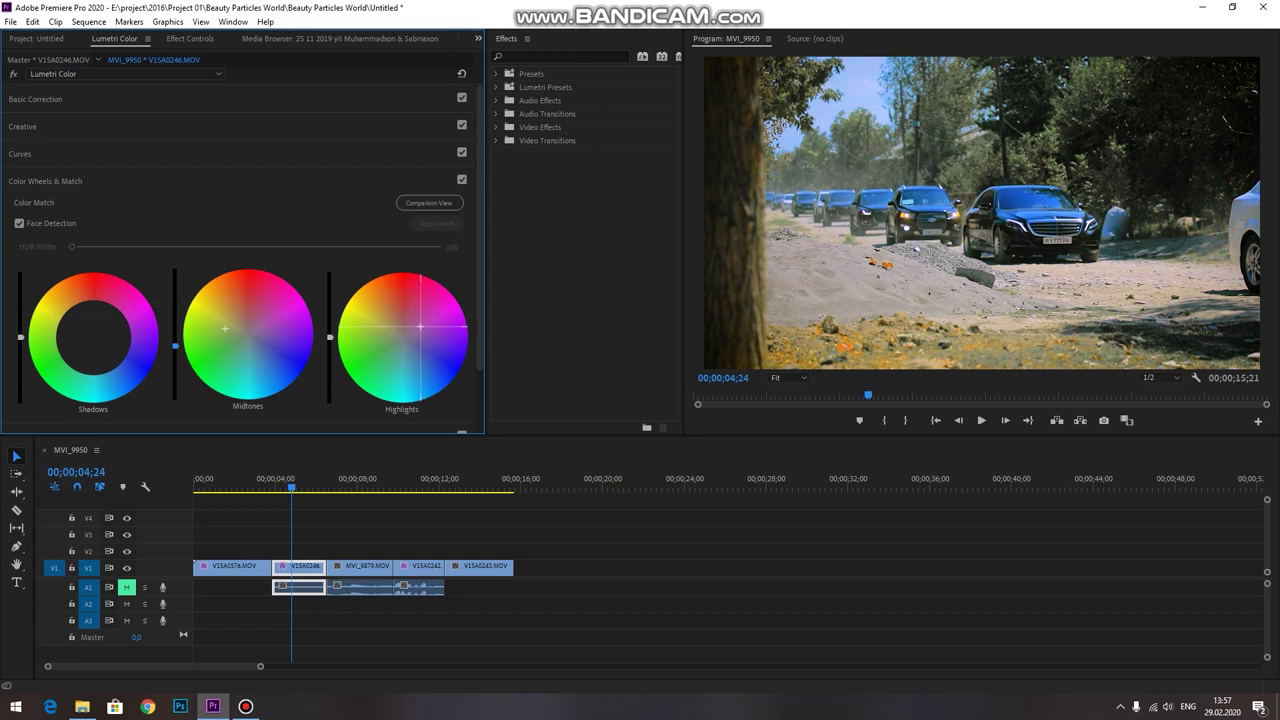
{"action": "left_click_drag", "start_coordinate": [425, 325], "coordinate": [422, 334]}
{"action": "left_click", "coordinate": [325, 341]}
{"action": "left_click_drag", "start_coordinate": [76, 338], "coordinate": [100, 323]}
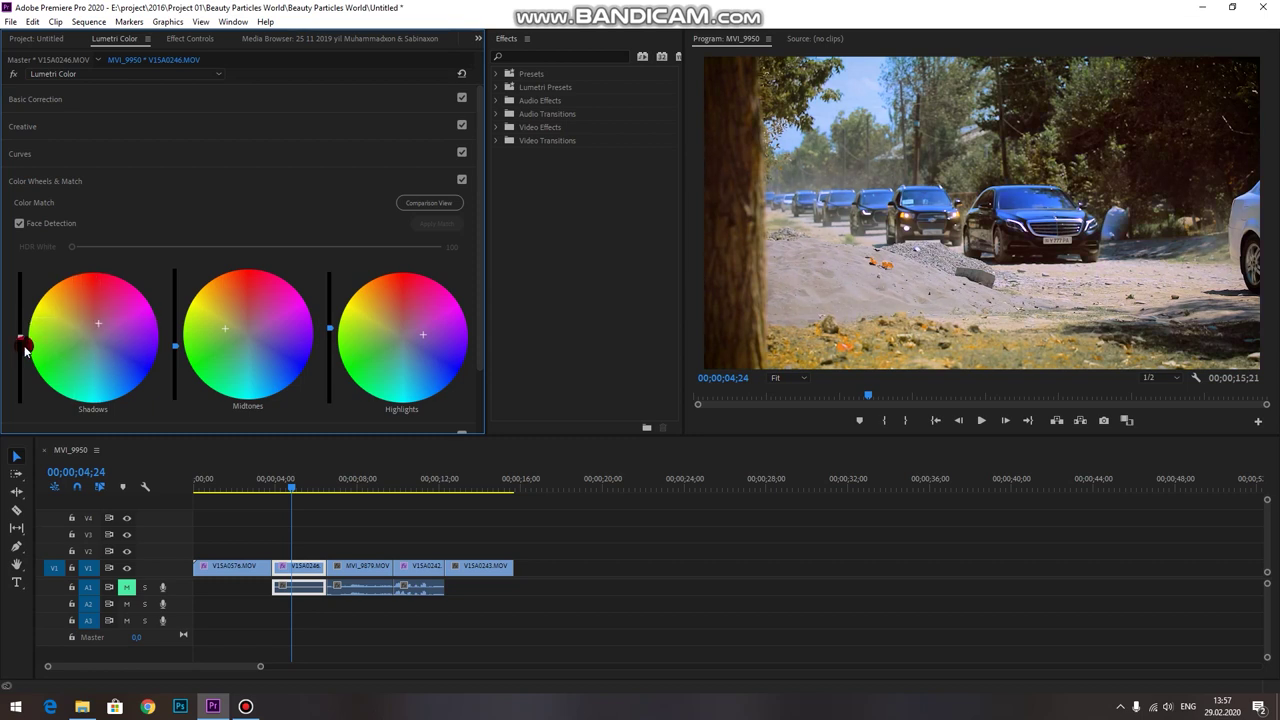
{"action": "left_click_drag", "start_coordinate": [20, 348], "coordinate": [20, 333]}
{"action": "left_click", "coordinate": [45, 266]}
{"action": "left_click", "coordinate": [26, 201]}
{"action": "left_click", "coordinate": [18, 180]}
{"action": "left_click", "coordinate": [20, 99]}
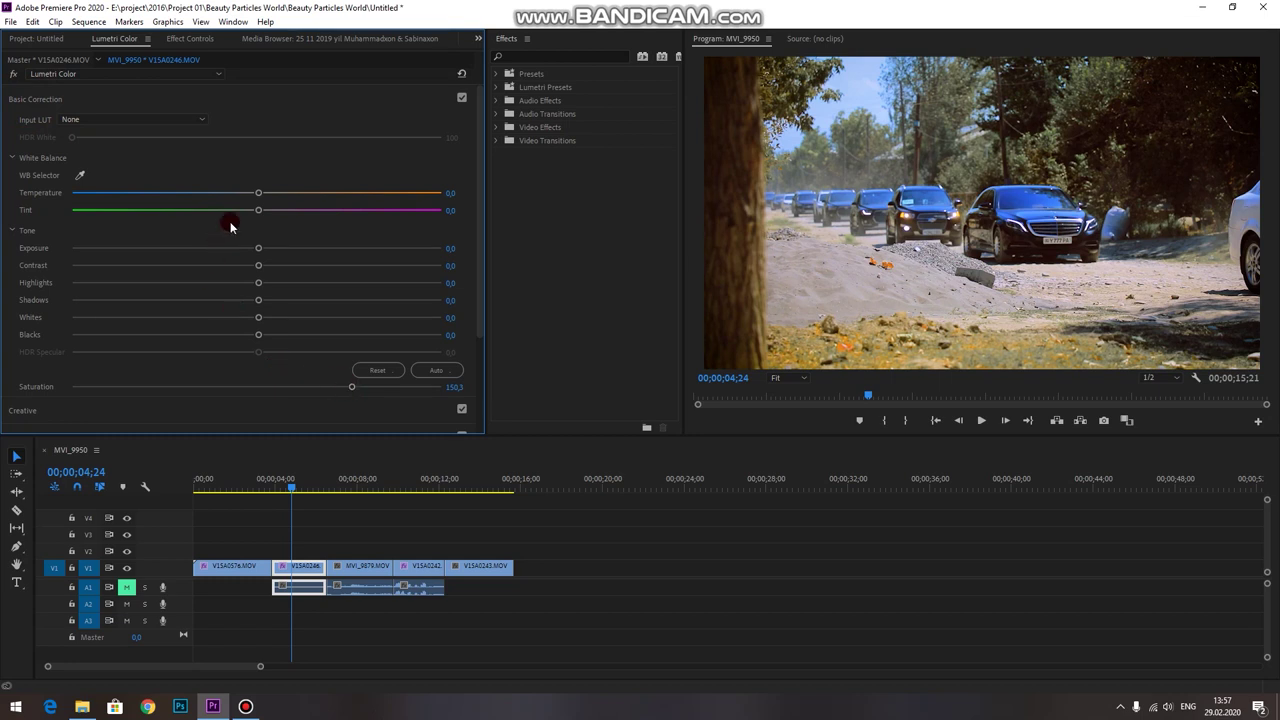
Raise the car clip's exposure to 0.2 and contrast to 17.5, keeping temperature at 0
{"action": "left_click_drag", "start_coordinate": [257, 257], "coordinate": [289, 266]}
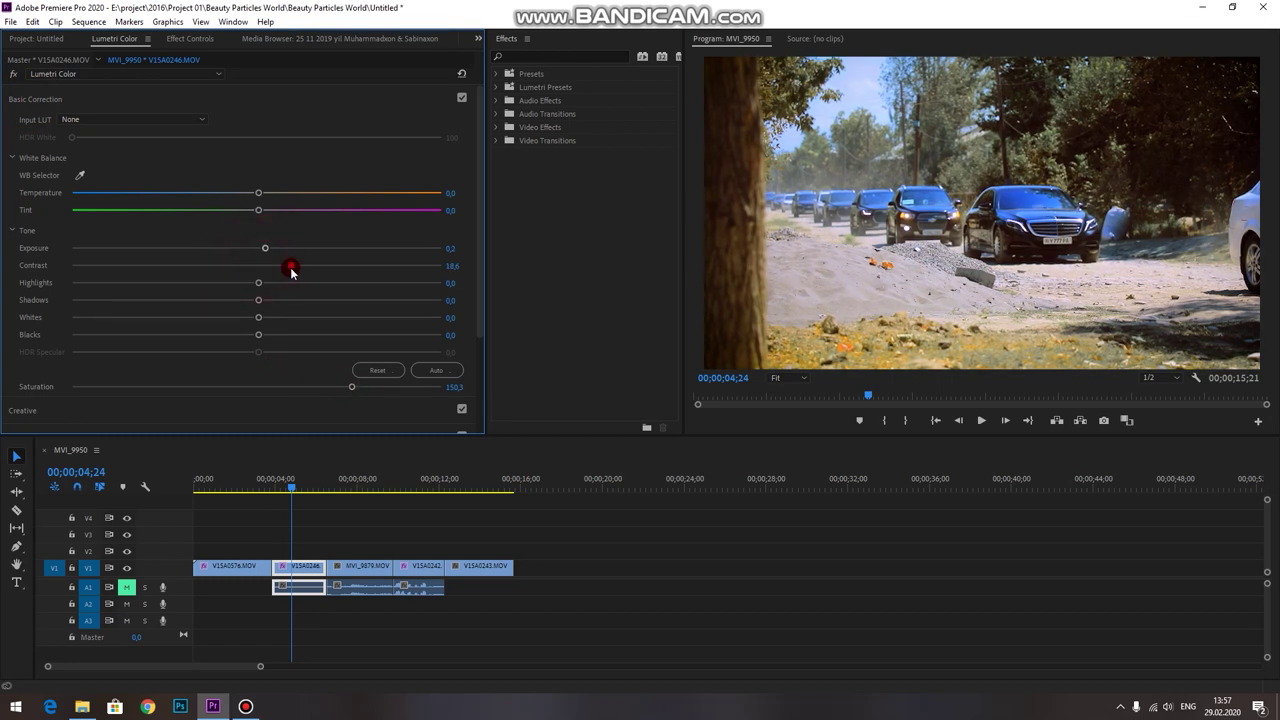
{"action": "left_click_drag", "start_coordinate": [258, 192], "coordinate": [322, 192]}
{"action": "double_click", "coordinate": [259, 192]}
Pull the highlights down to -7.7 and the blacks to -3.8
{"action": "left_click", "coordinate": [258, 287]}
{"action": "left_click_drag", "start_coordinate": [258, 286], "coordinate": [243, 283]}
{"action": "left_click", "coordinate": [258, 335]}
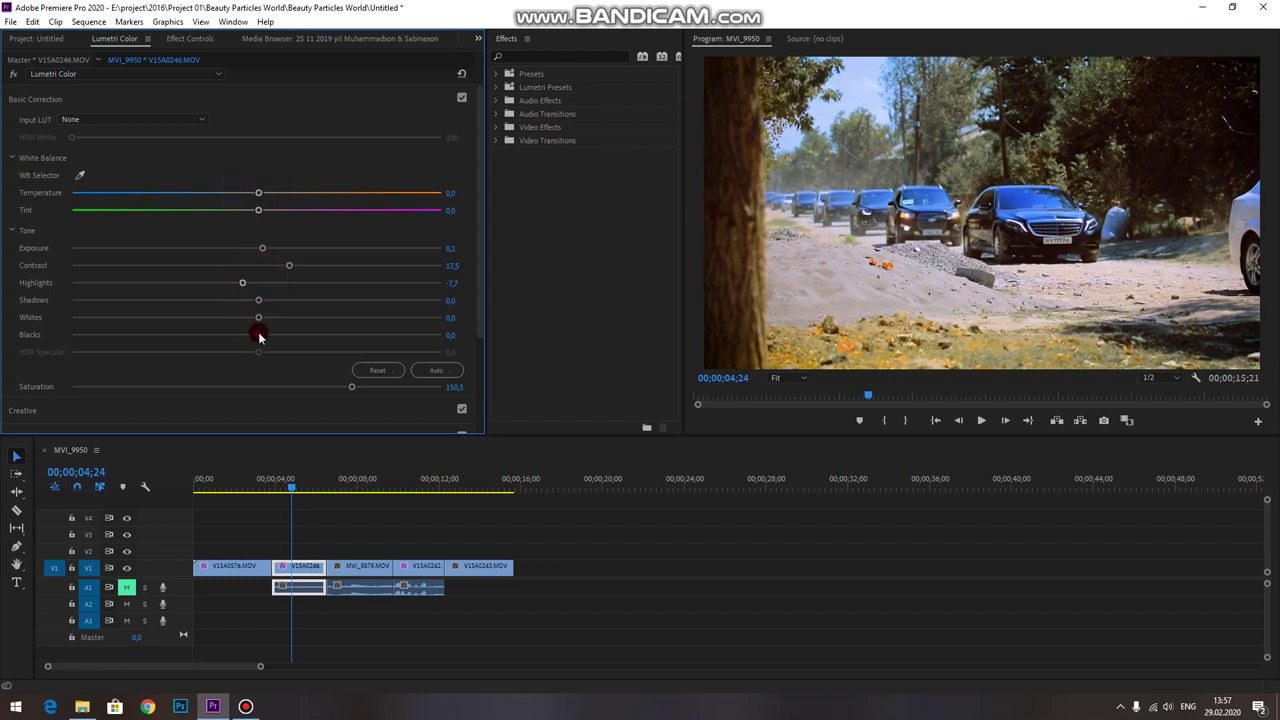
{"action": "left_click_drag", "start_coordinate": [260, 335], "coordinate": [243, 335]}
{"action": "left_click", "coordinate": [258, 318]}
{"action": "left_click", "coordinate": [300, 568]}
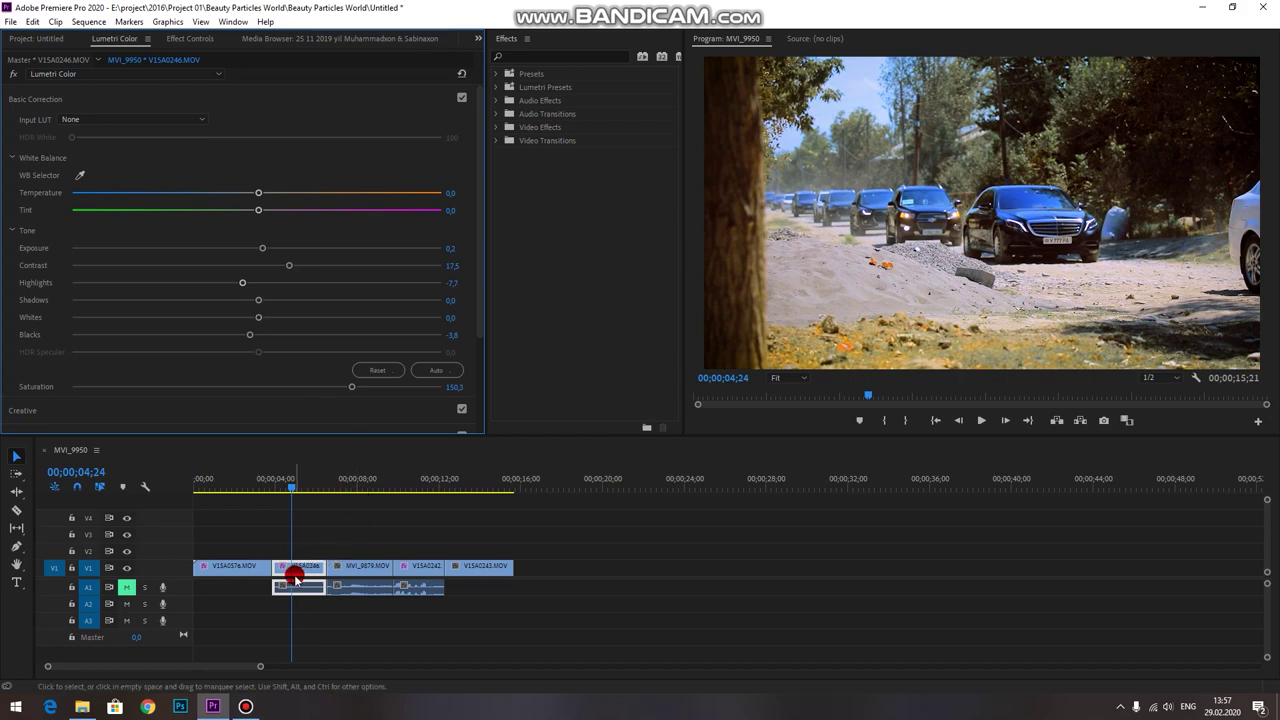
Duplicate the car clip onto track V2 and remove Lumetri Color from the copy
{"action": "left_click_drag", "start_coordinate": [300, 568], "coordinate": [300, 551]}
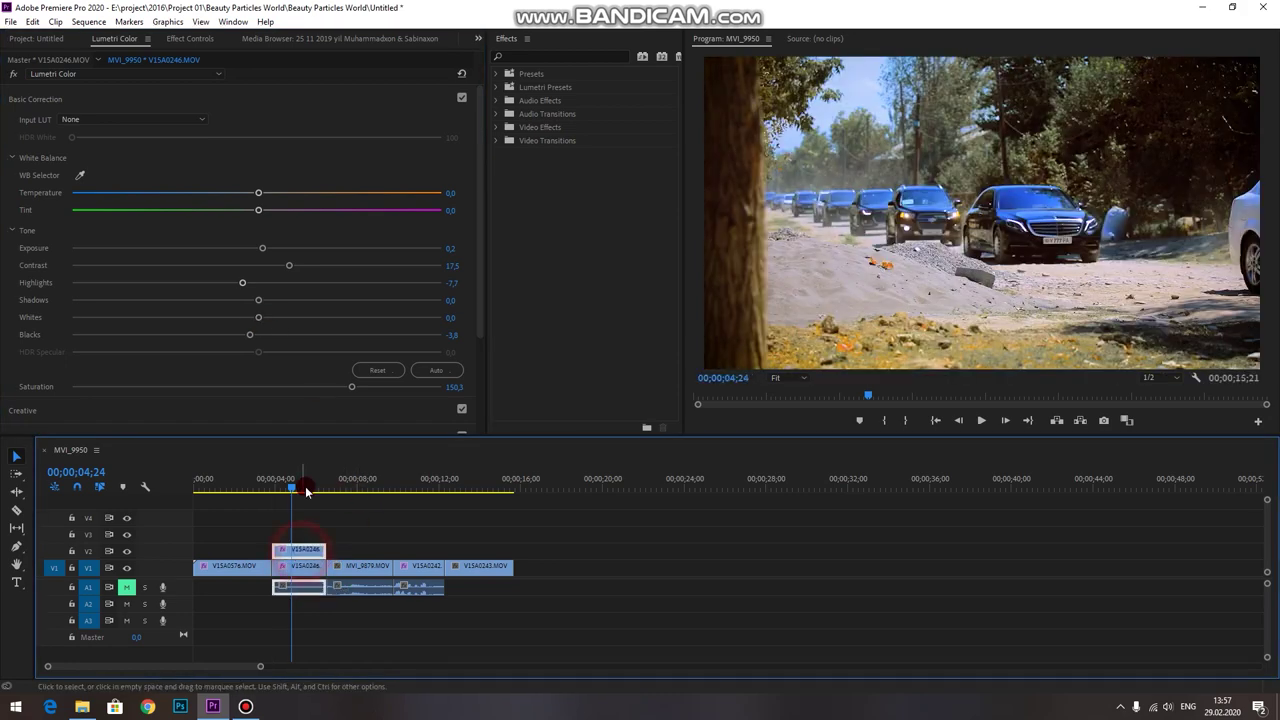
{"action": "left_click", "coordinate": [192, 38]}
{"action": "left_click", "coordinate": [22, 274]}
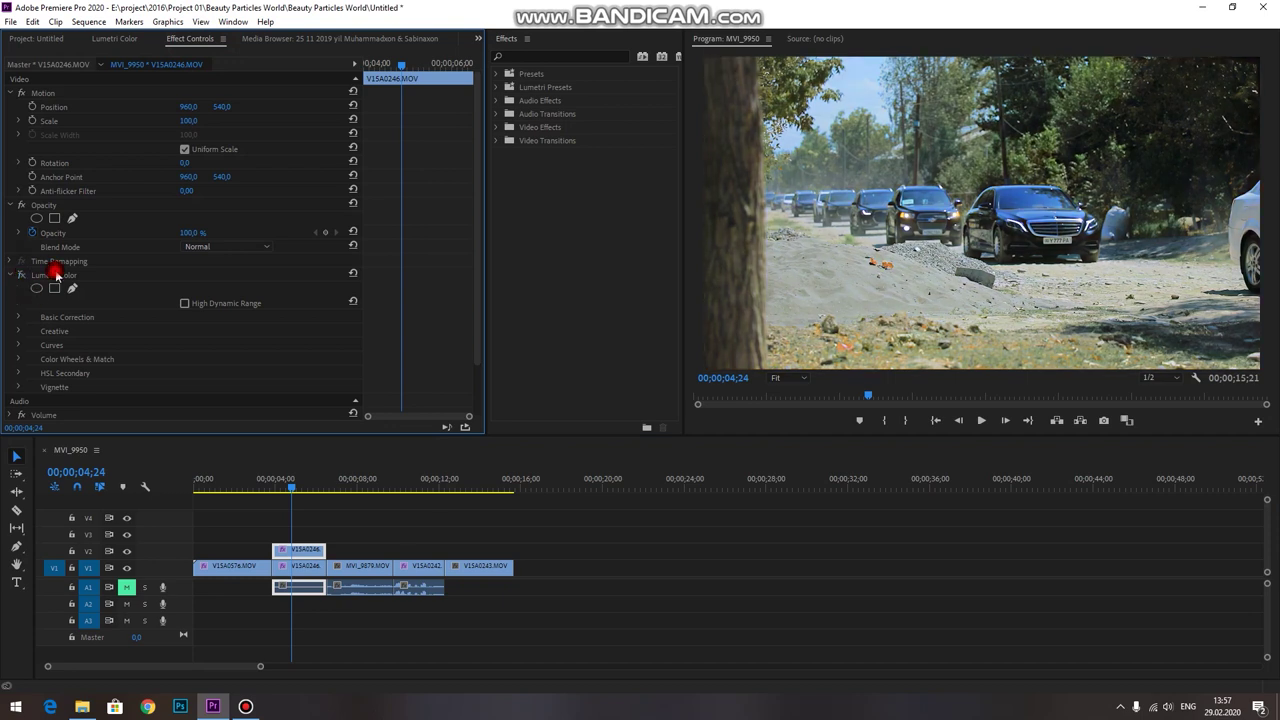
{"action": "left_click", "coordinate": [57, 274]}
{"action": "key", "text": "Delete"}
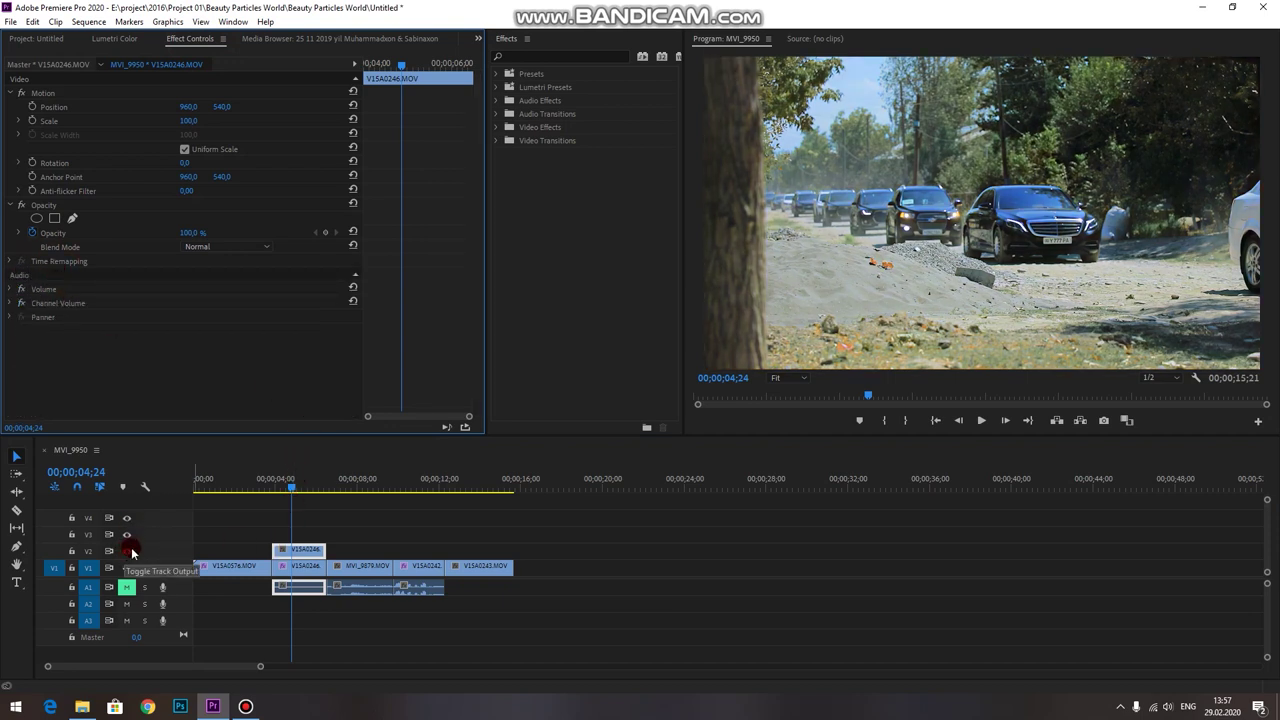
Toggle track V2 to compare before and after, leaving it hidden so the graded clip shows
{"action": "left_click", "coordinate": [129, 554]}
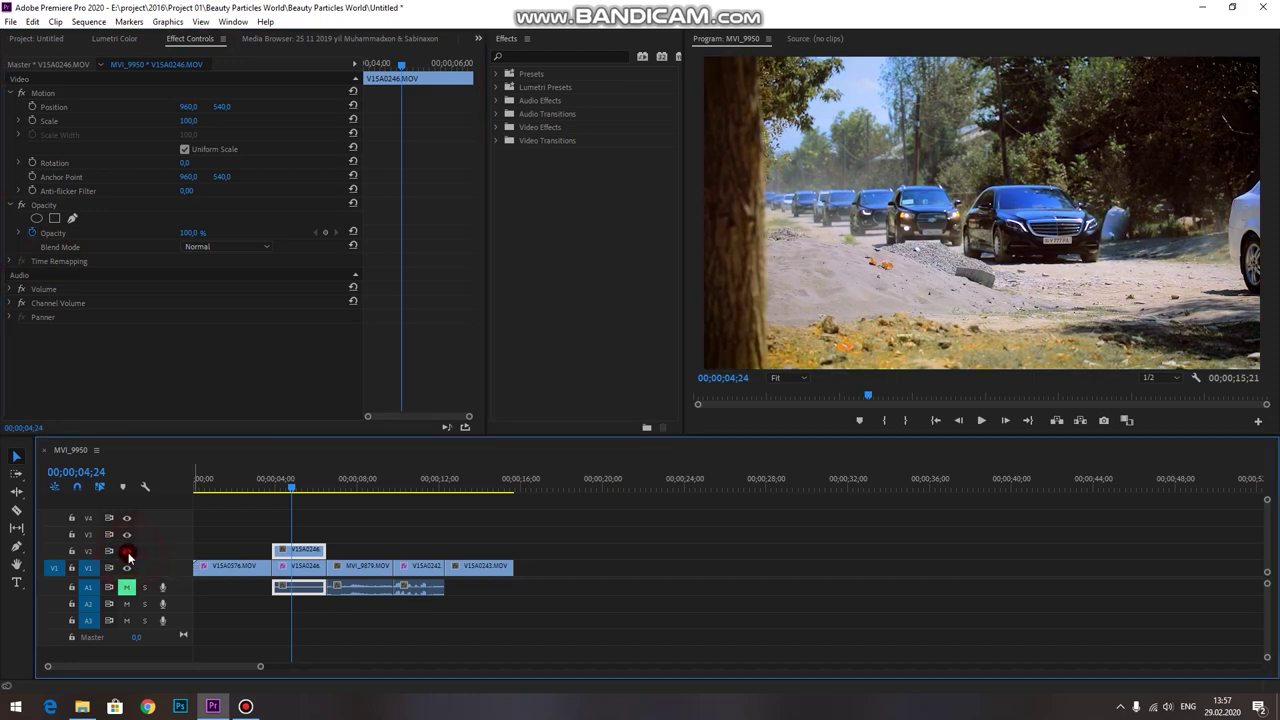
{"action": "left_click", "coordinate": [128, 553]}
{"action": "left_click", "coordinate": [128, 553]}
{"action": "left_click", "coordinate": [128, 553]}
{"action": "left_click", "coordinate": [128, 553]}
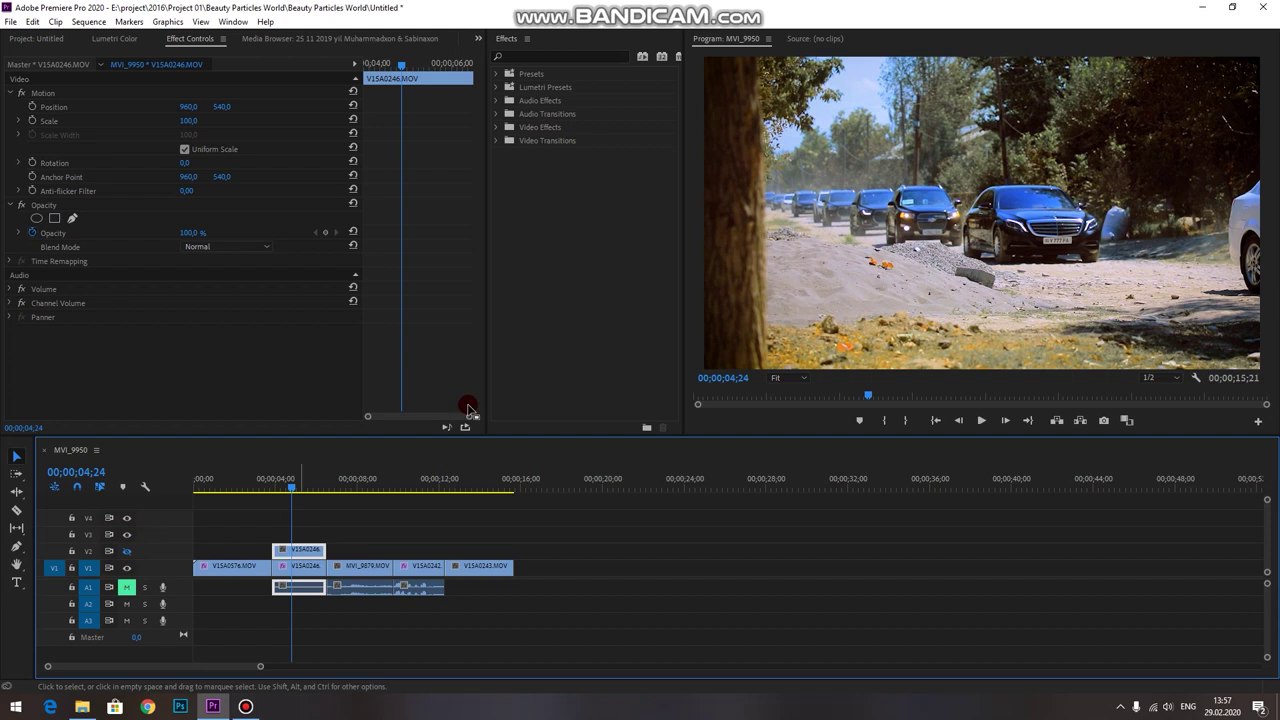
{"action": "left_click", "coordinate": [545, 58]}
Apply the Crop effect to the car clip and set Top and Bottom crop to 12%
{"action": "type", "text": "crop"}
{"action": "left_click_drag", "start_coordinate": [542, 181], "coordinate": [309, 565]}
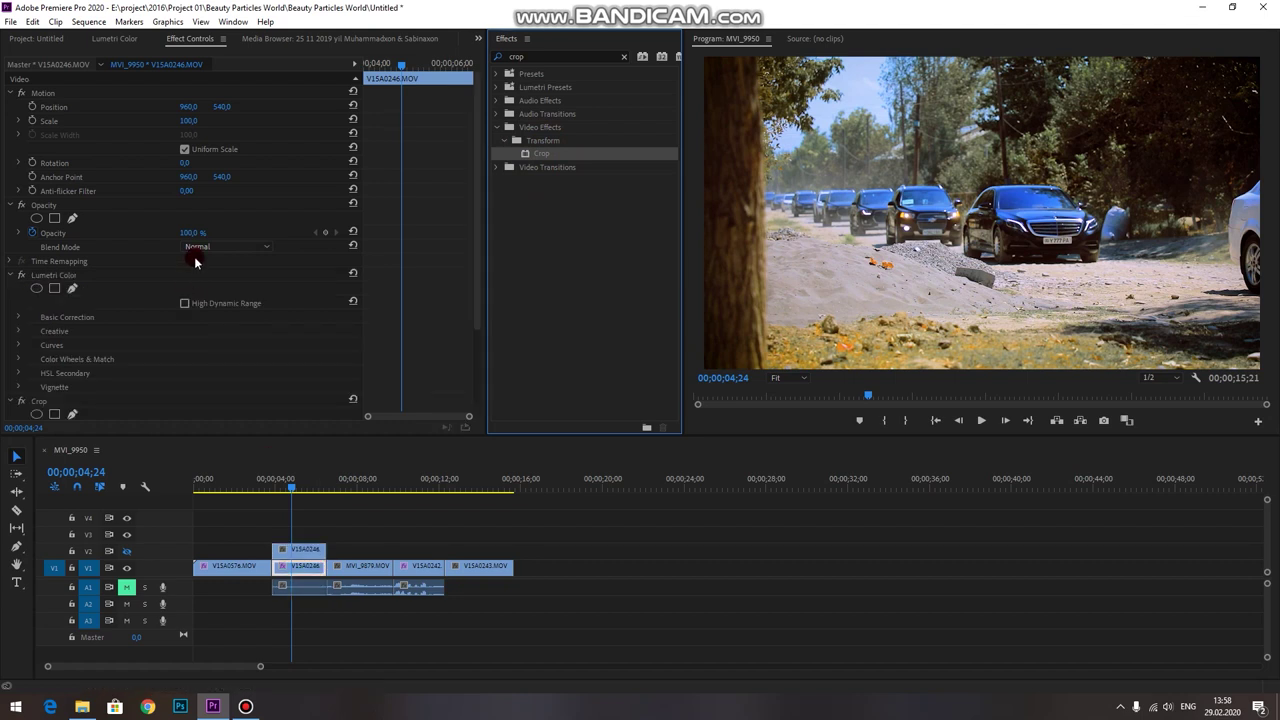
{"action": "scroll", "coordinate": [145, 354], "scroll_direction": "down", "scroll_amount": 3}
{"action": "left_click", "coordinate": [190, 328]}
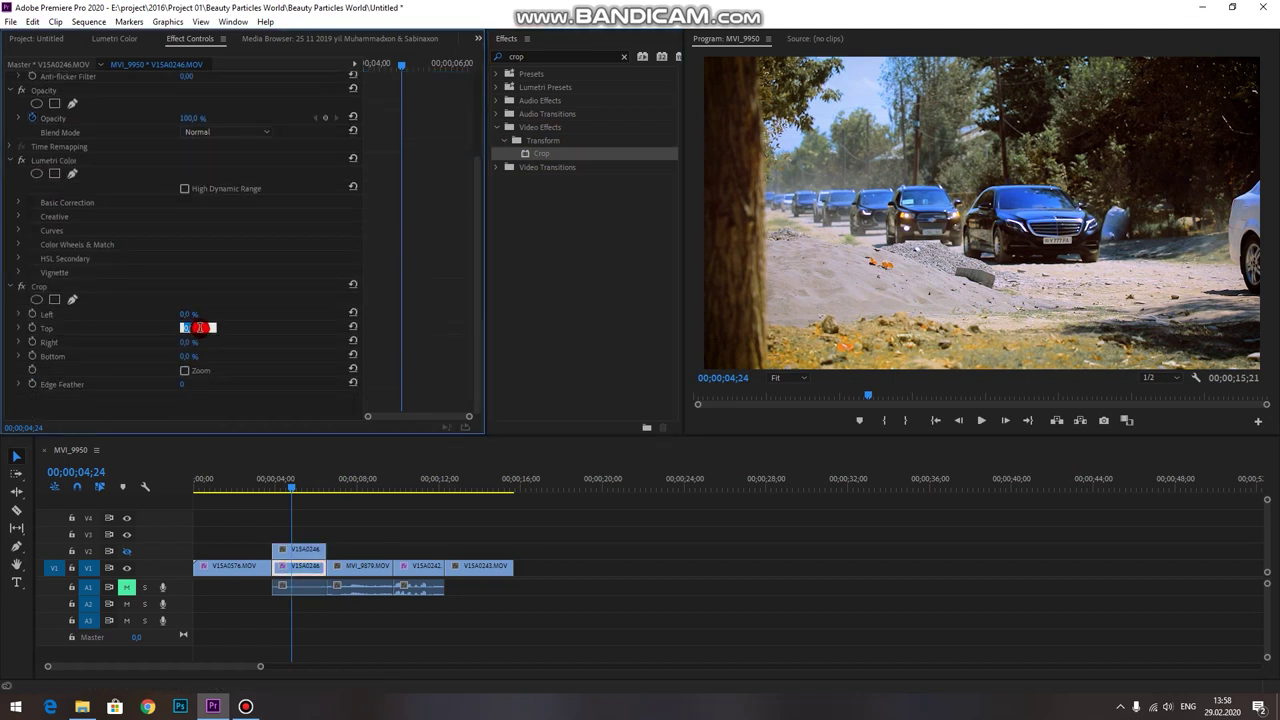
{"action": "left_click", "coordinate": [194, 358]}
{"action": "type", "text": "12"}
{"action": "left_click", "coordinate": [220, 331]}
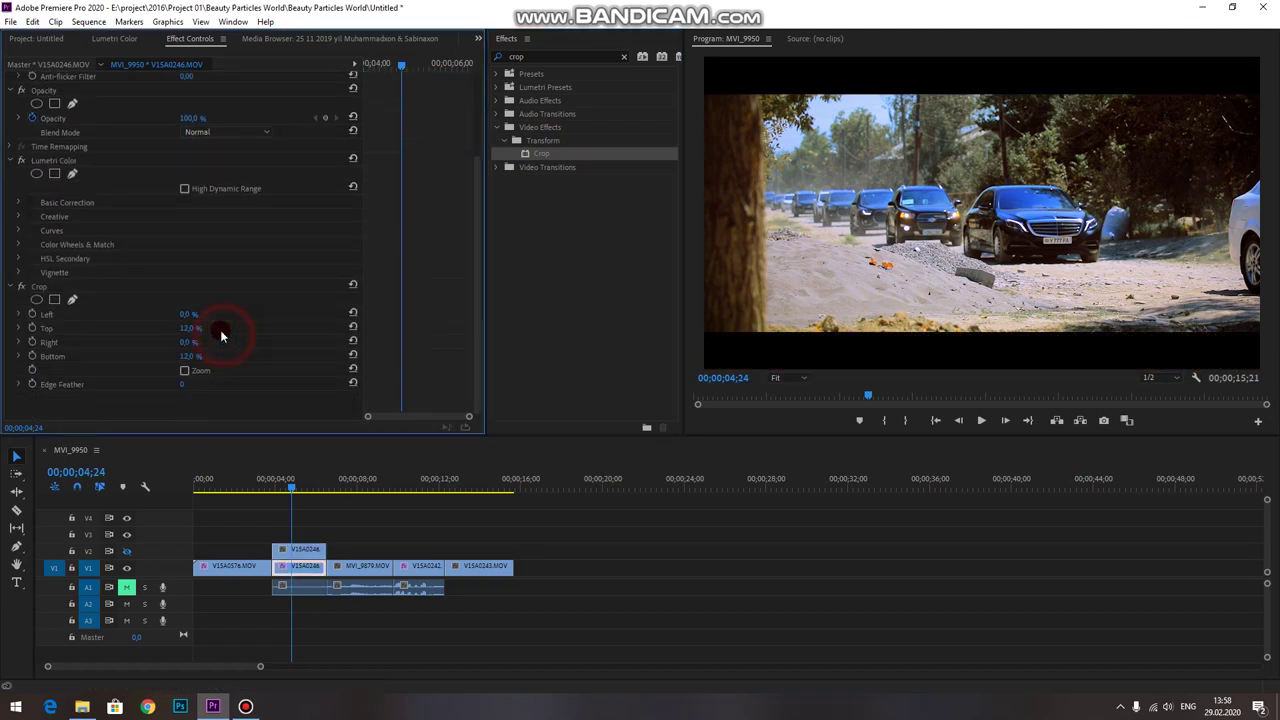
{"action": "left_click", "coordinate": [188, 357]}
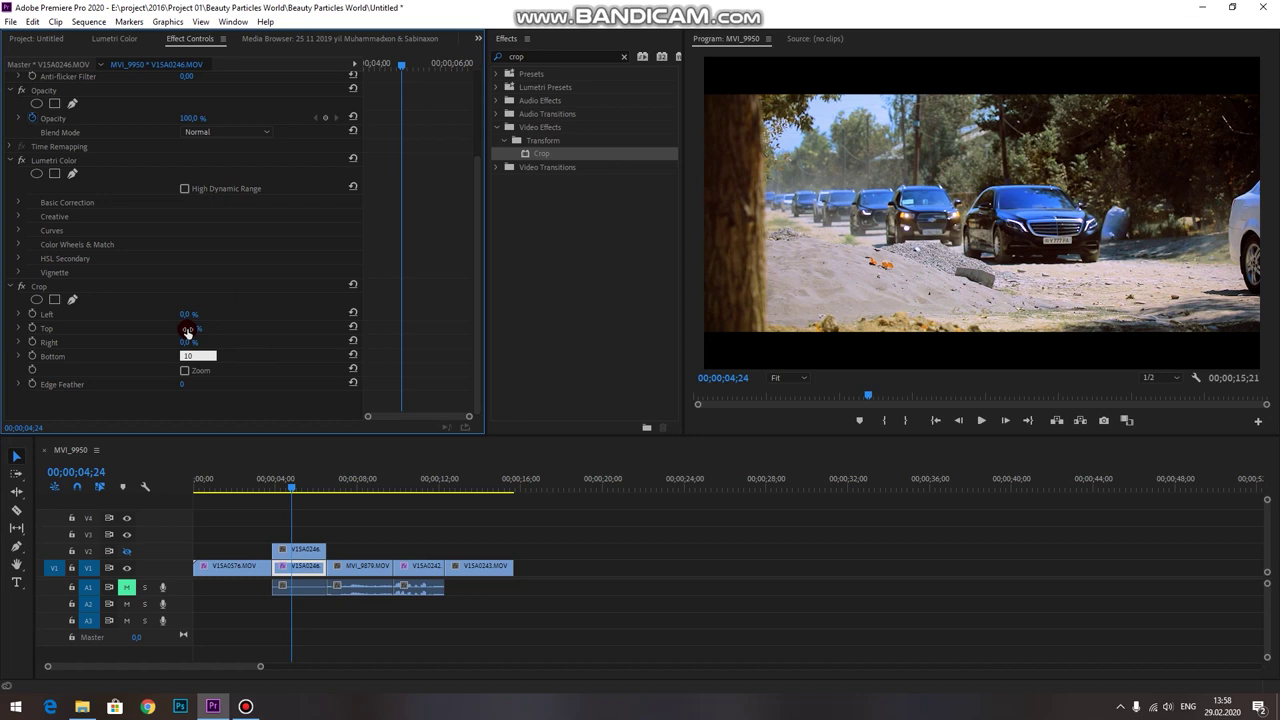
Set the V2 clip's Crop Top and Bottom values to 10%
{"action": "left_click", "coordinate": [186, 331]}
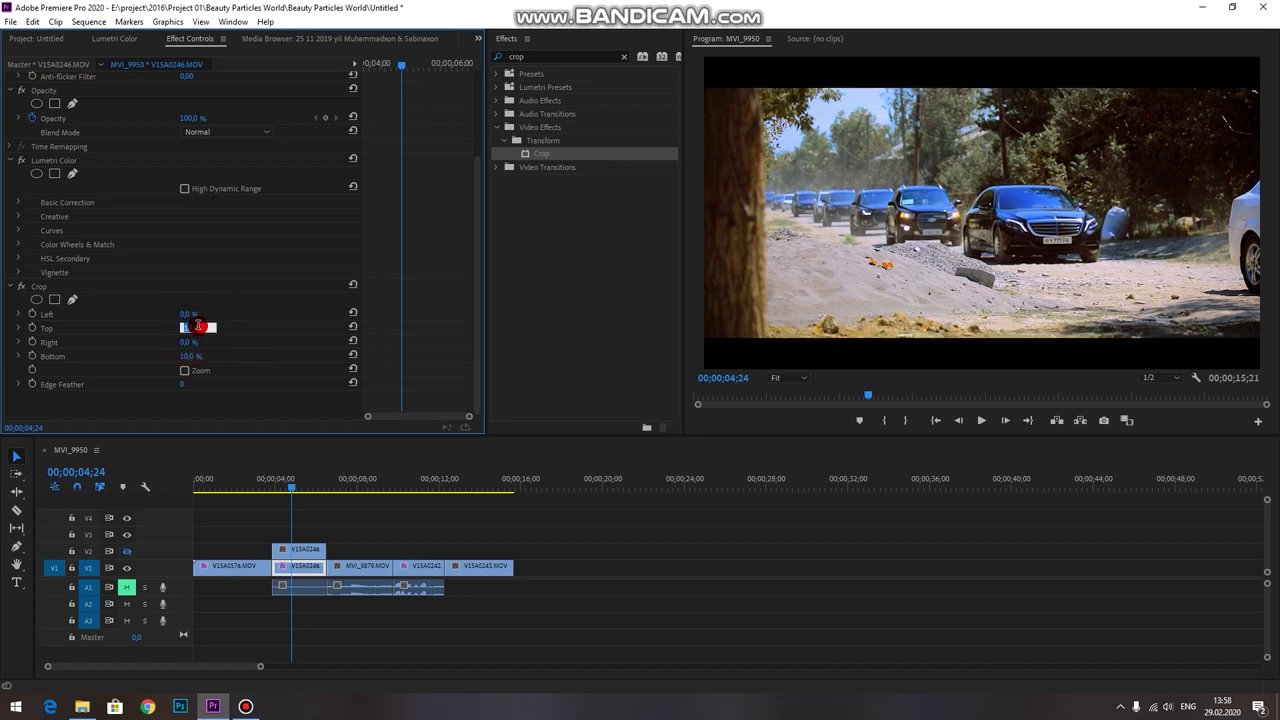
{"action": "type", "text": "10"}
{"action": "left_click", "coordinate": [238, 320]}
{"action": "left_click", "coordinate": [252, 365]}
Toggle track V2's output on and off to compare the shot with and without letterbox bars
{"action": "left_click_drag", "start_coordinate": [290, 483], "coordinate": [286, 478]}
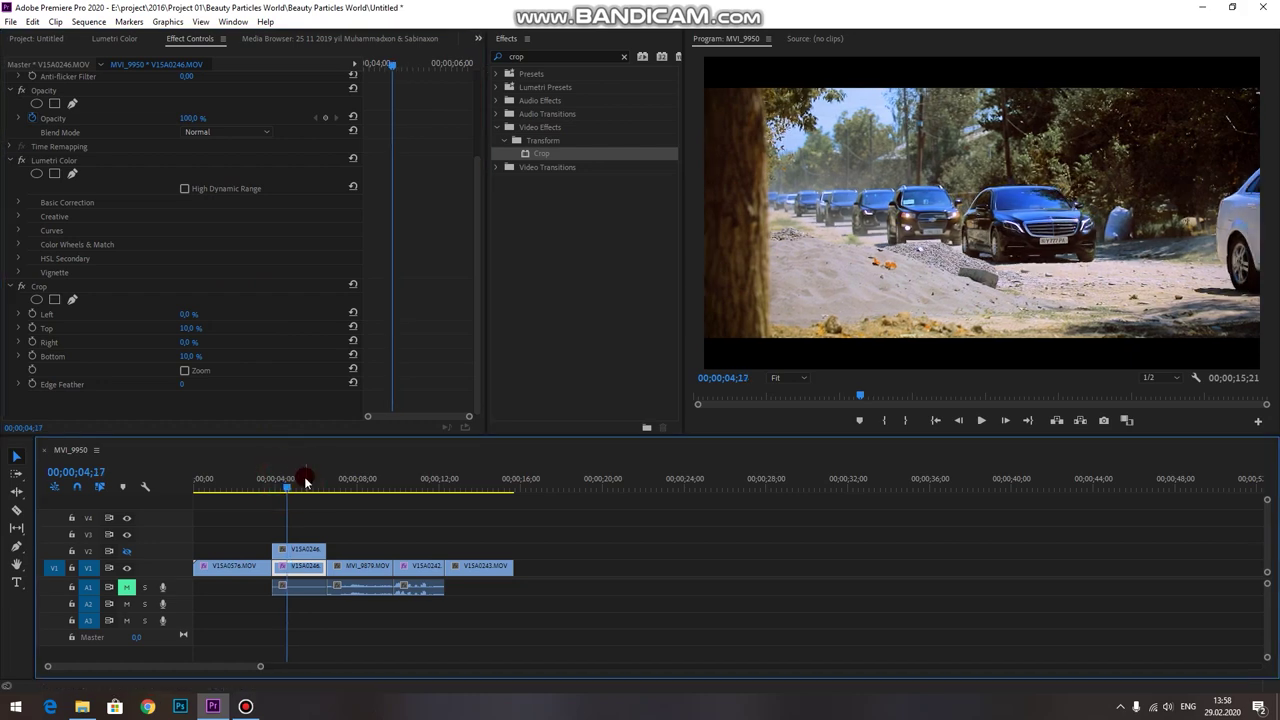
{"action": "left_click", "coordinate": [126, 551]}
{"action": "left_click", "coordinate": [126, 551]}
{"action": "left_click", "coordinate": [126, 551]}
{"action": "left_click", "coordinate": [126, 551]}
{"action": "left_click", "coordinate": [126, 551]}
{"action": "left_click", "coordinate": [126, 551]}
{"action": "left_click", "coordinate": [126, 551]}
{"action": "left_click", "coordinate": [126, 551]}
{"action": "left_click", "coordinate": [126, 551]}
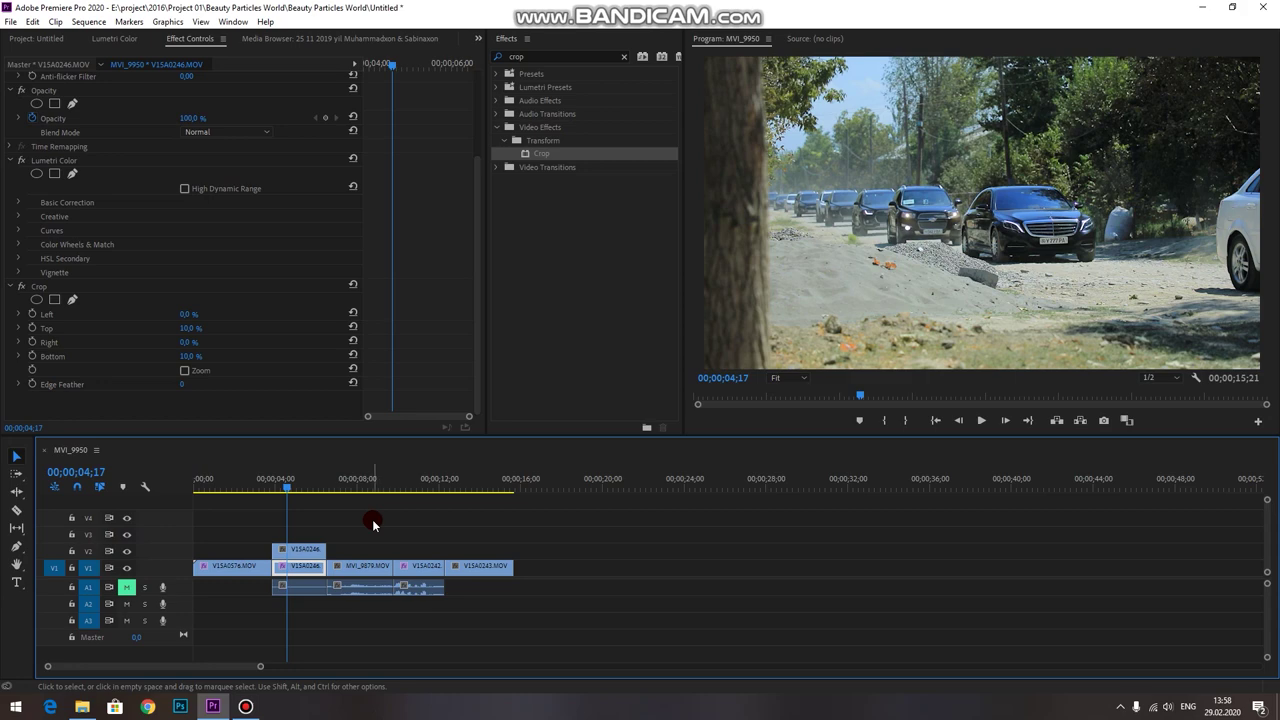
On MVI_9879, set Temperature 30.8, Tint -2.0, Contrast about 30 and Blacks -22.2
{"action": "left_click_drag", "start_coordinate": [358, 481], "coordinate": [367, 483]}
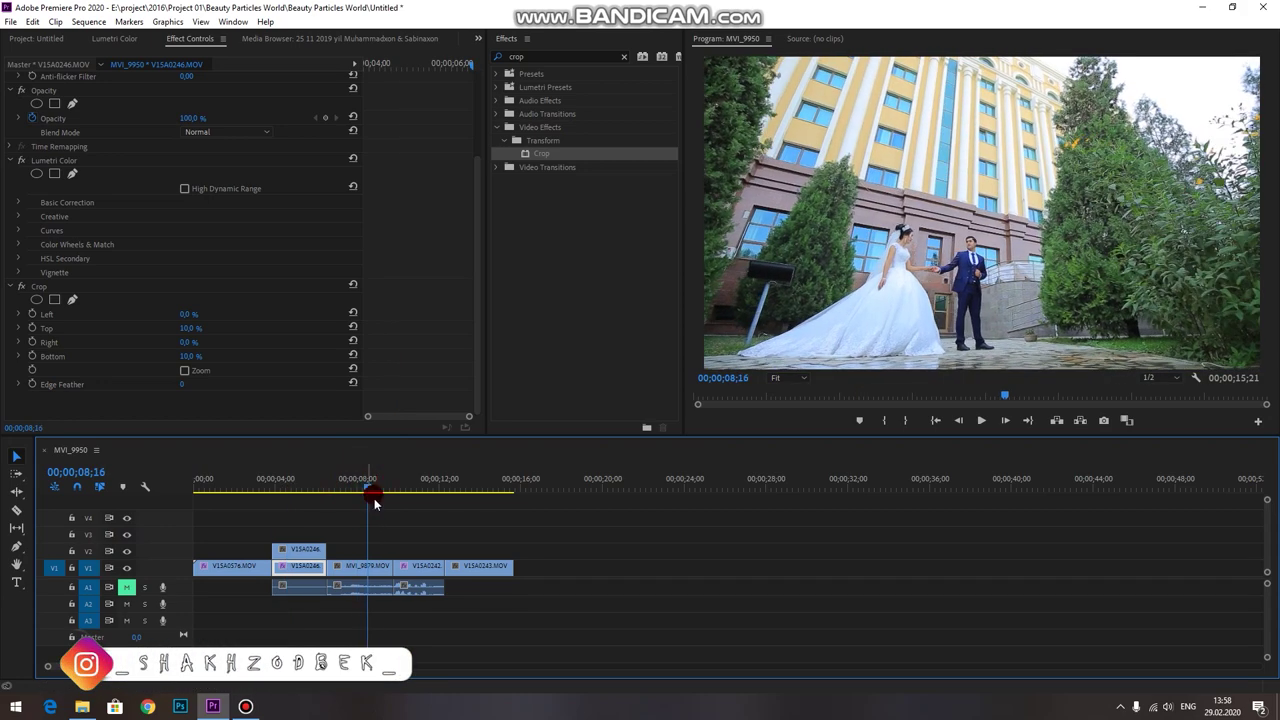
{"action": "left_click", "coordinate": [360, 568]}
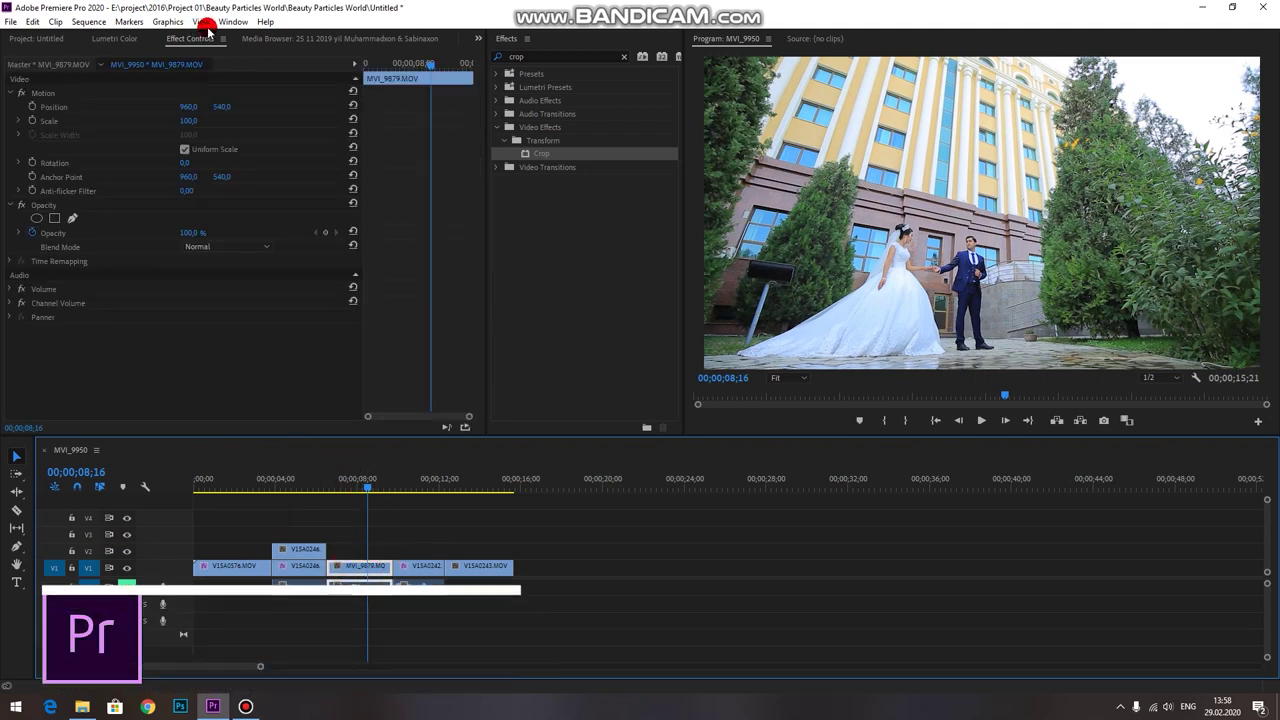
{"action": "left_click", "coordinate": [114, 38]}
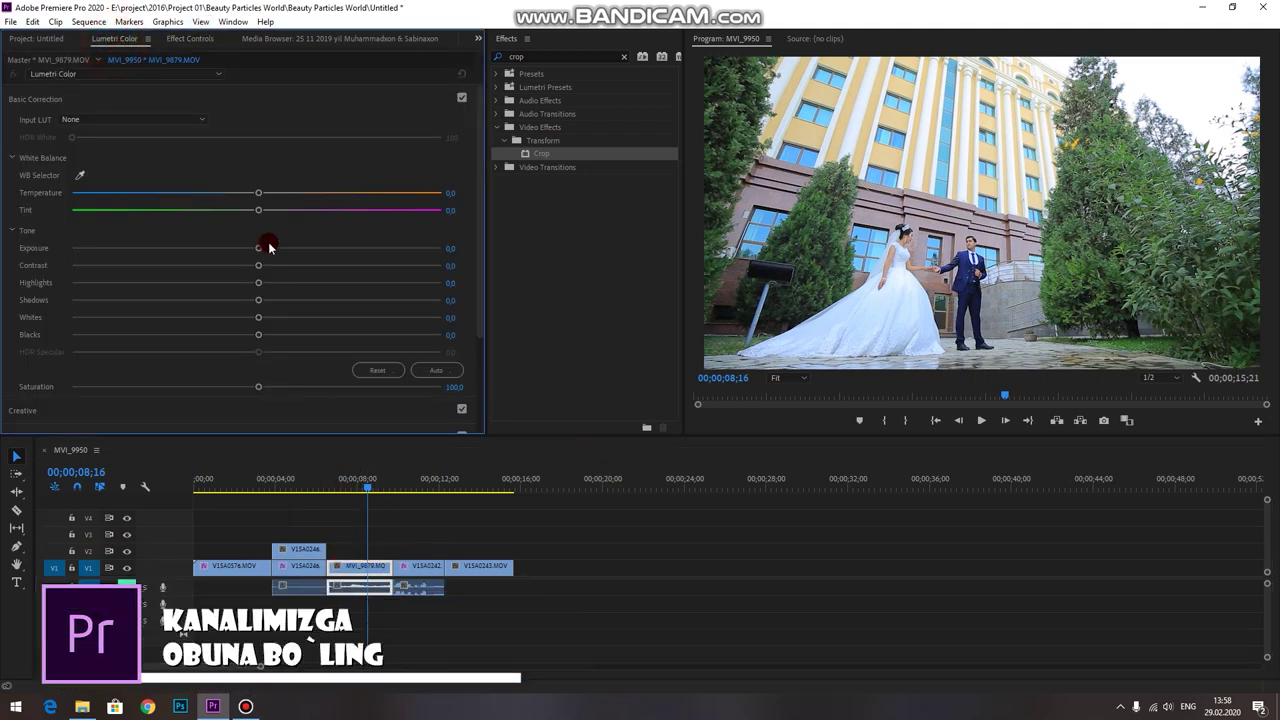
{"action": "left_click", "coordinate": [266, 194]}
{"action": "mouse_move", "coordinate": [260, 197]}
{"action": "left_mouse_down"}
{"action": "mouse_move", "coordinate": [331, 201]}
{"action": "mouse_move", "coordinate": [252, 209]}
{"action": "left_mouse_up"}
{"action": "mouse_move", "coordinate": [258, 386]}
{"action": "left_mouse_down"}
{"action": "mouse_move", "coordinate": [182, 389]}
{"action": "mouse_move", "coordinate": [221, 387]}
{"action": "left_mouse_up"}
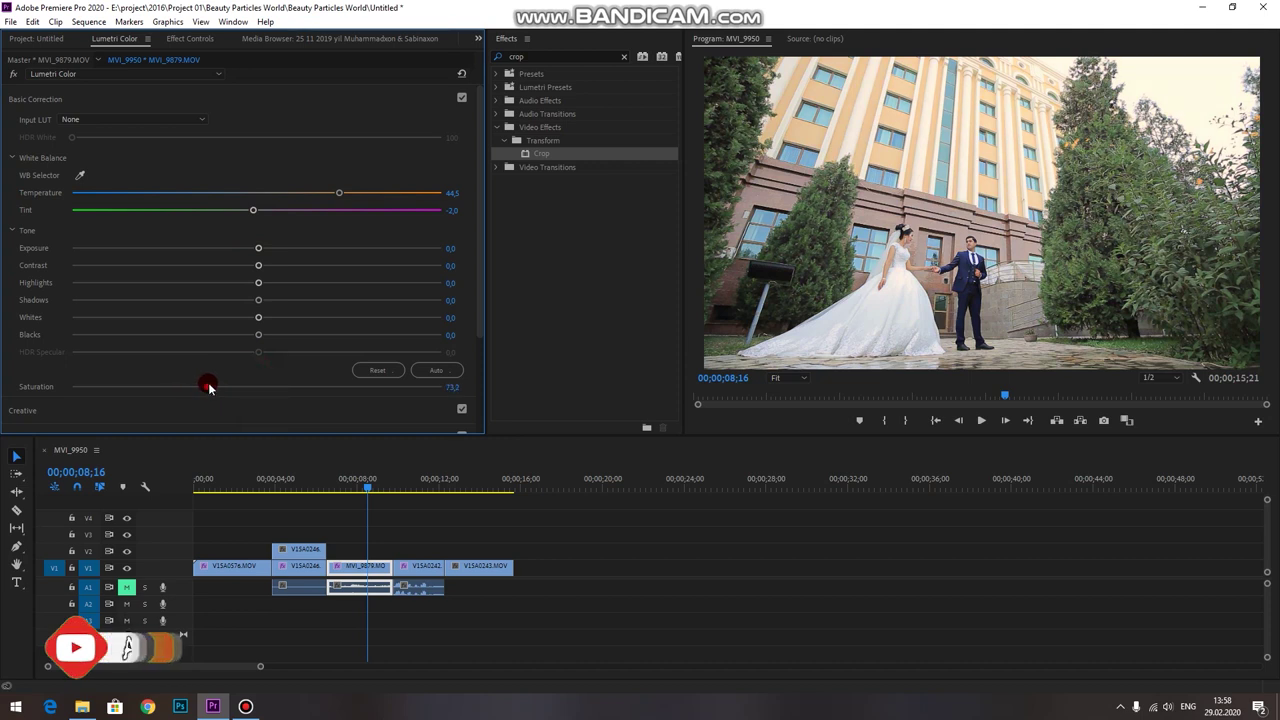
{"action": "left_click_drag", "start_coordinate": [258, 265], "coordinate": [314, 266]}
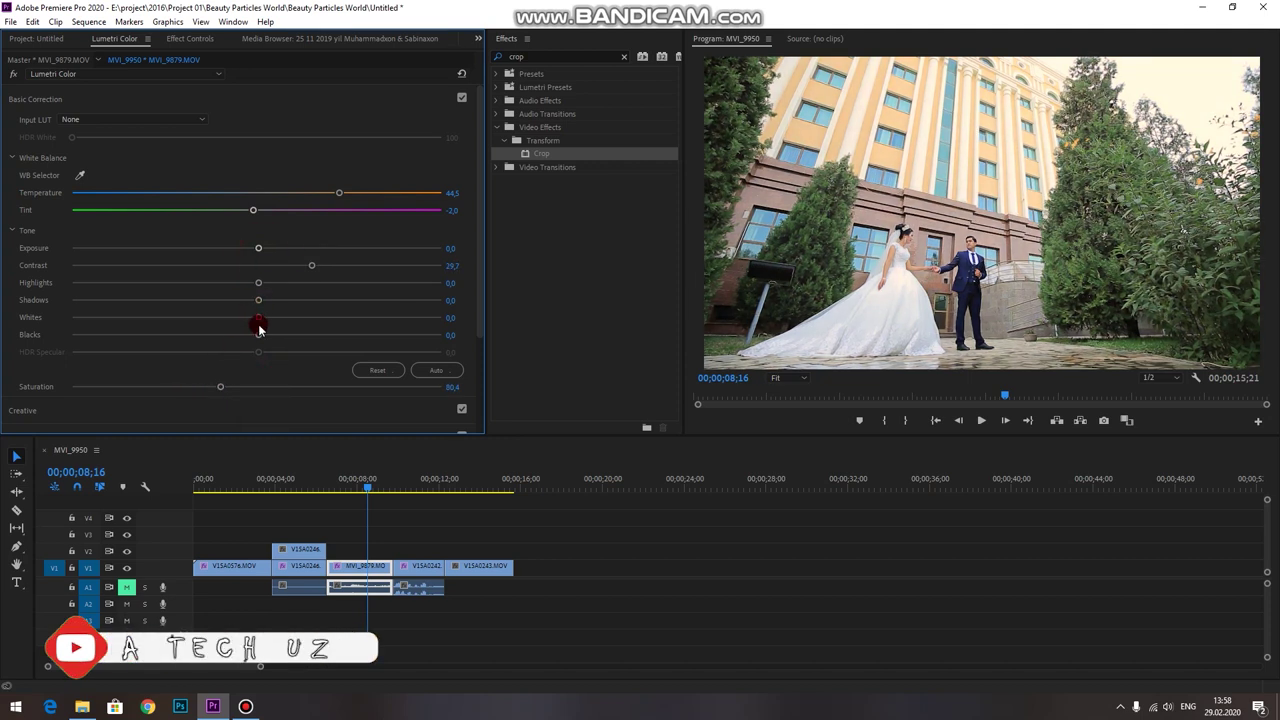
{"action": "left_click_drag", "start_coordinate": [258, 334], "coordinate": [228, 336]}
{"action": "left_click_drag", "start_coordinate": [221, 337], "coordinate": [215, 336]}
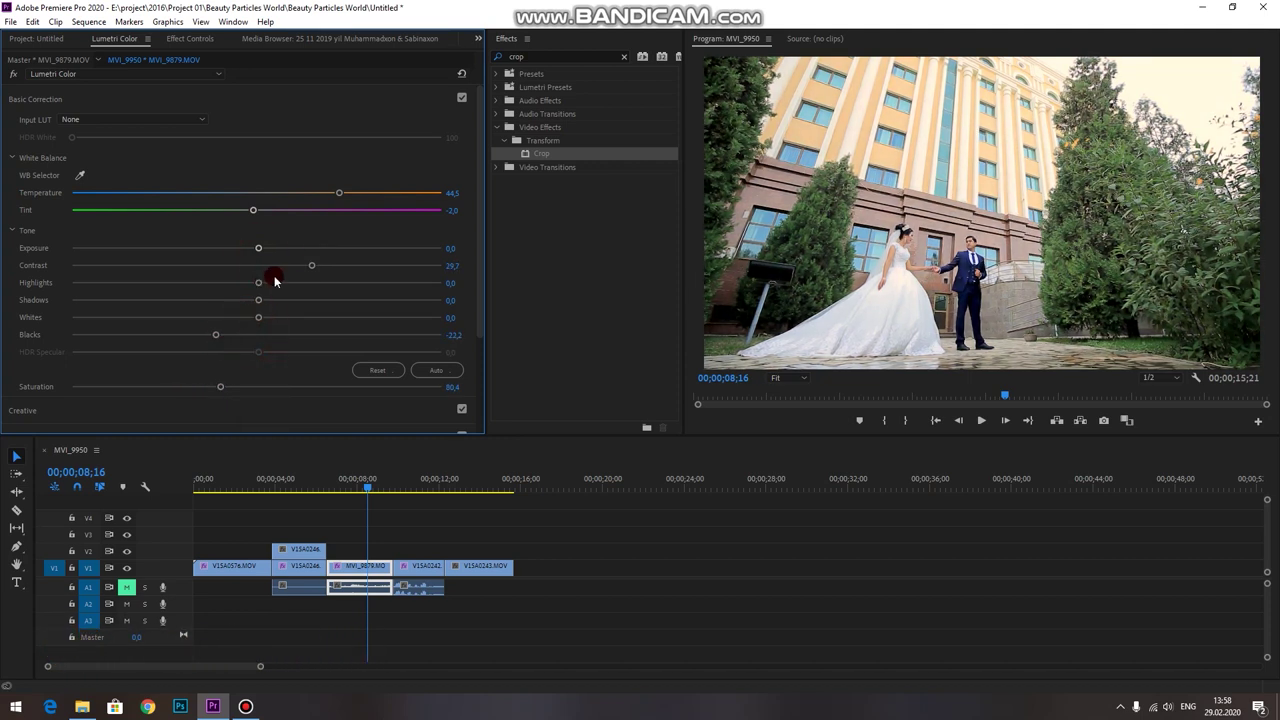
Refine the grade to Temperature 52.4, Tint -2.3 and Saturation 85.8
{"action": "left_click", "coordinate": [276, 371]}
{"action": "left_click_drag", "start_coordinate": [254, 214], "coordinate": [246, 231]}
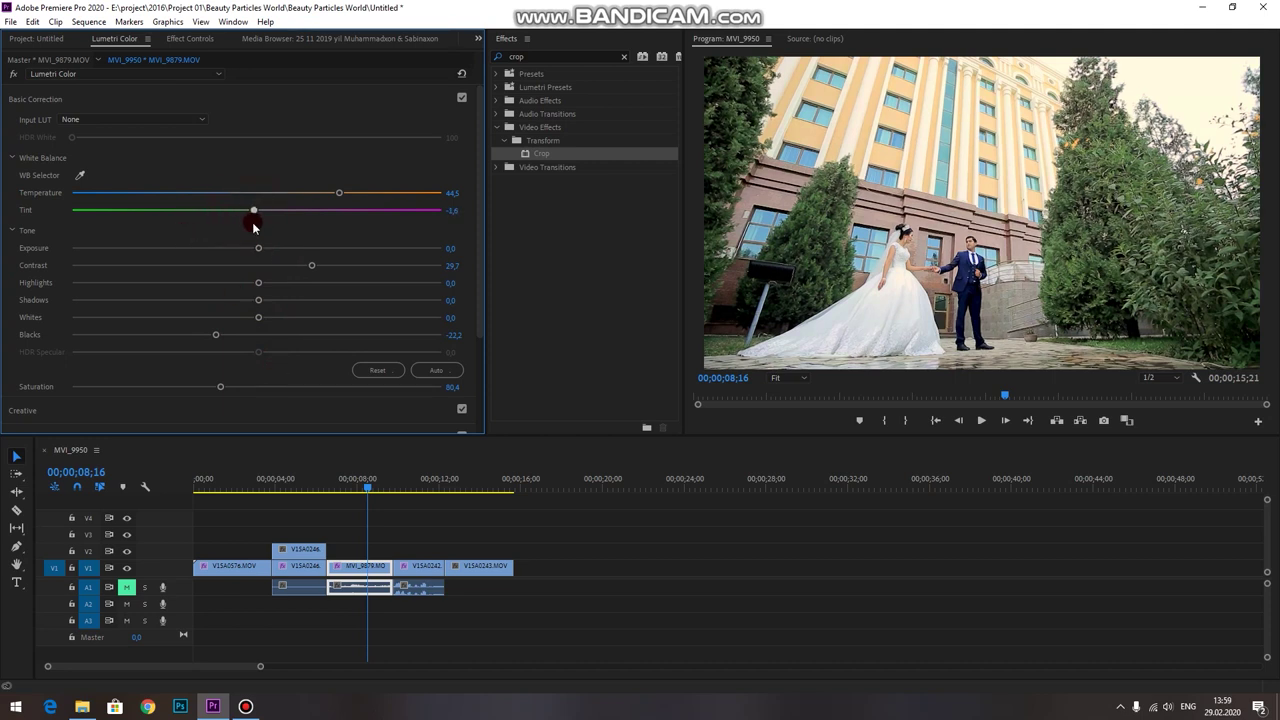
{"action": "left_click_drag", "start_coordinate": [340, 193], "coordinate": [353, 193]}
{"action": "left_click_drag", "start_coordinate": [221, 389], "coordinate": [230, 390]}
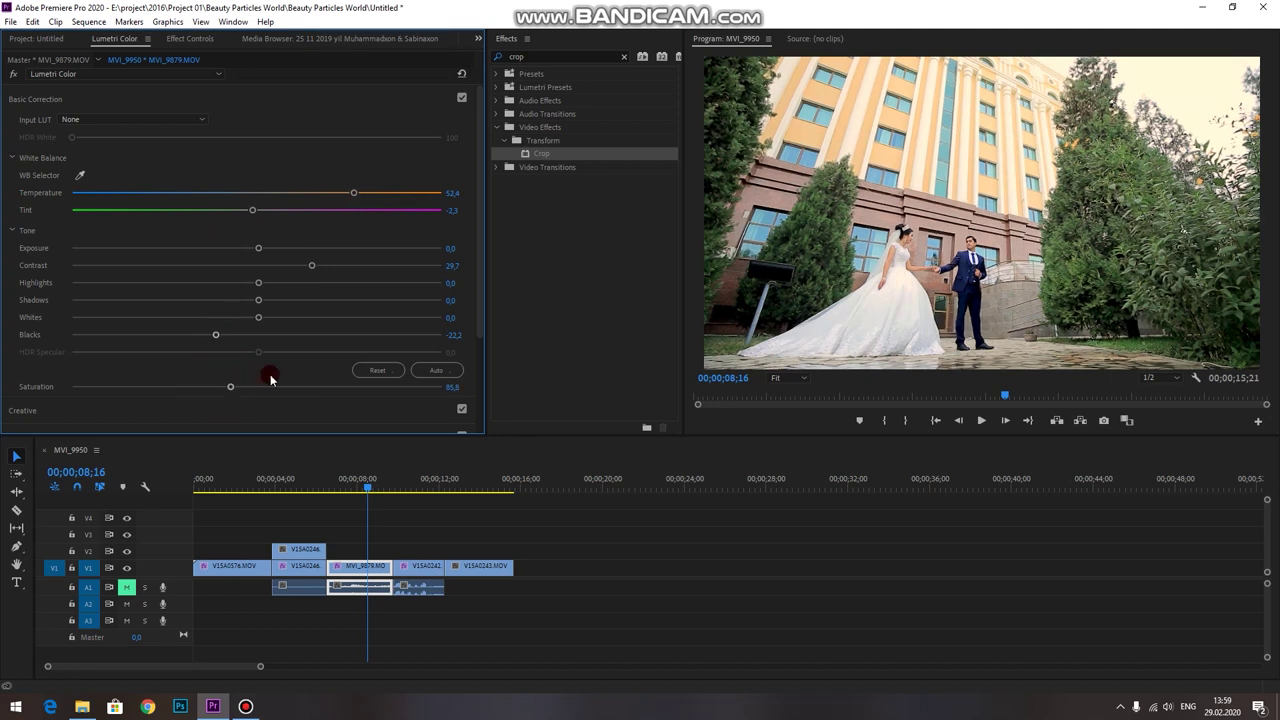
{"action": "scroll", "coordinate": [293, 364], "scroll_direction": "down", "scroll_amount": 2}
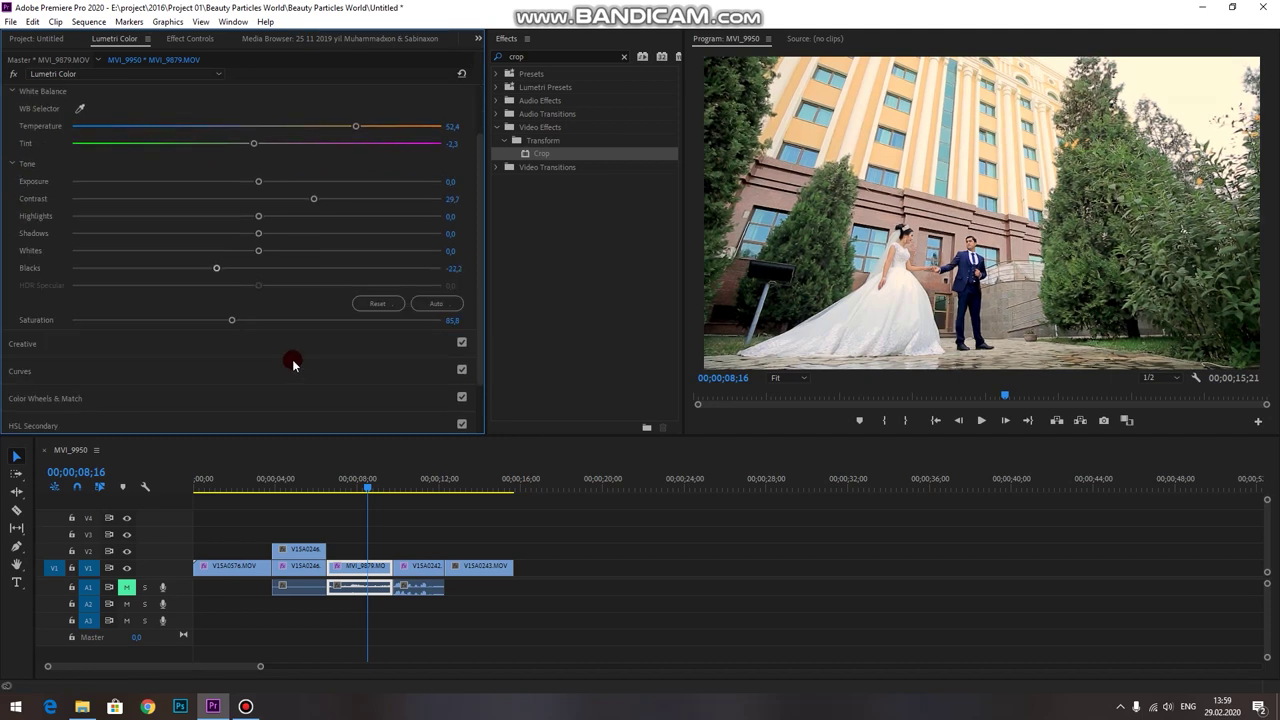
{"action": "scroll", "coordinate": [62, 365], "scroll_direction": "down", "scroll_amount": 1}
Lower the Shadows slider and shift the Midtones colour wheel balance
{"action": "left_click", "coordinate": [40, 355]}
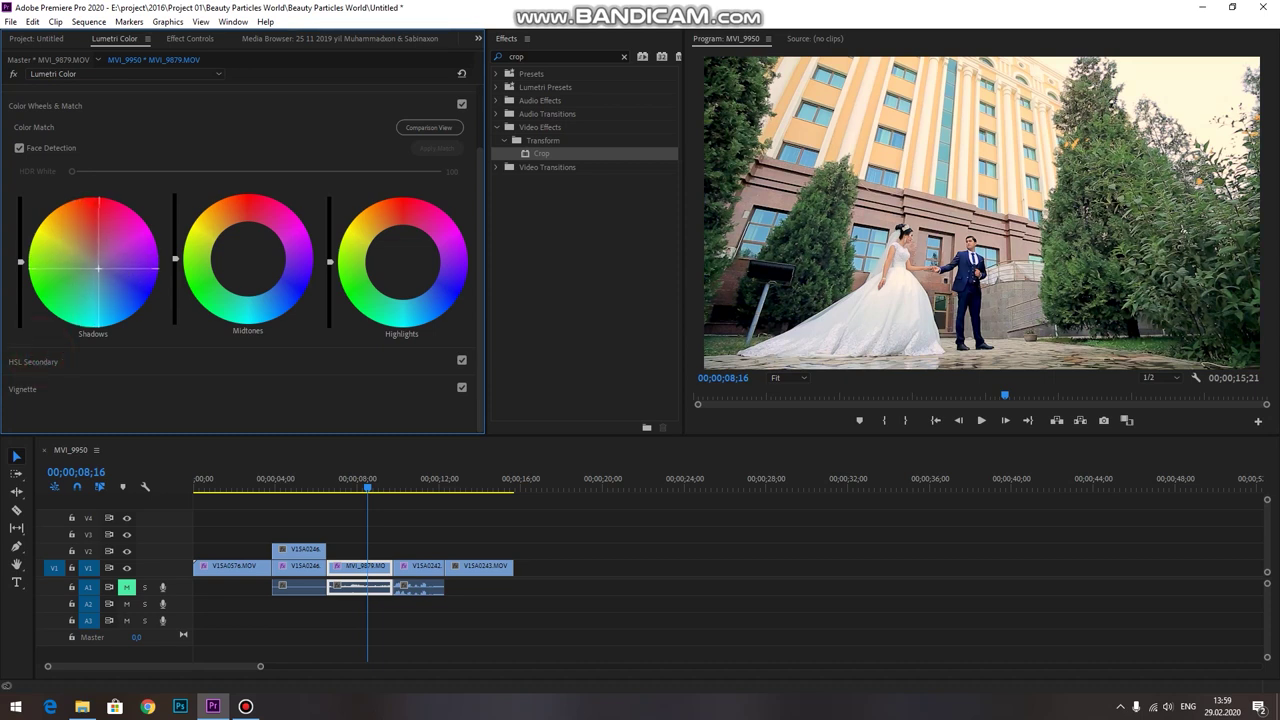
{"action": "left_click", "coordinate": [30, 270]}
{"action": "mouse_move", "coordinate": [20, 262]}
{"action": "left_mouse_down"}
{"action": "mouse_move", "coordinate": [20, 290]}
{"action": "mouse_move", "coordinate": [20, 266]}
{"action": "left_mouse_up"}
{"action": "left_click", "coordinate": [233, 225]}
{"action": "left_click_drag", "start_coordinate": [245, 261], "coordinate": [248, 252]}
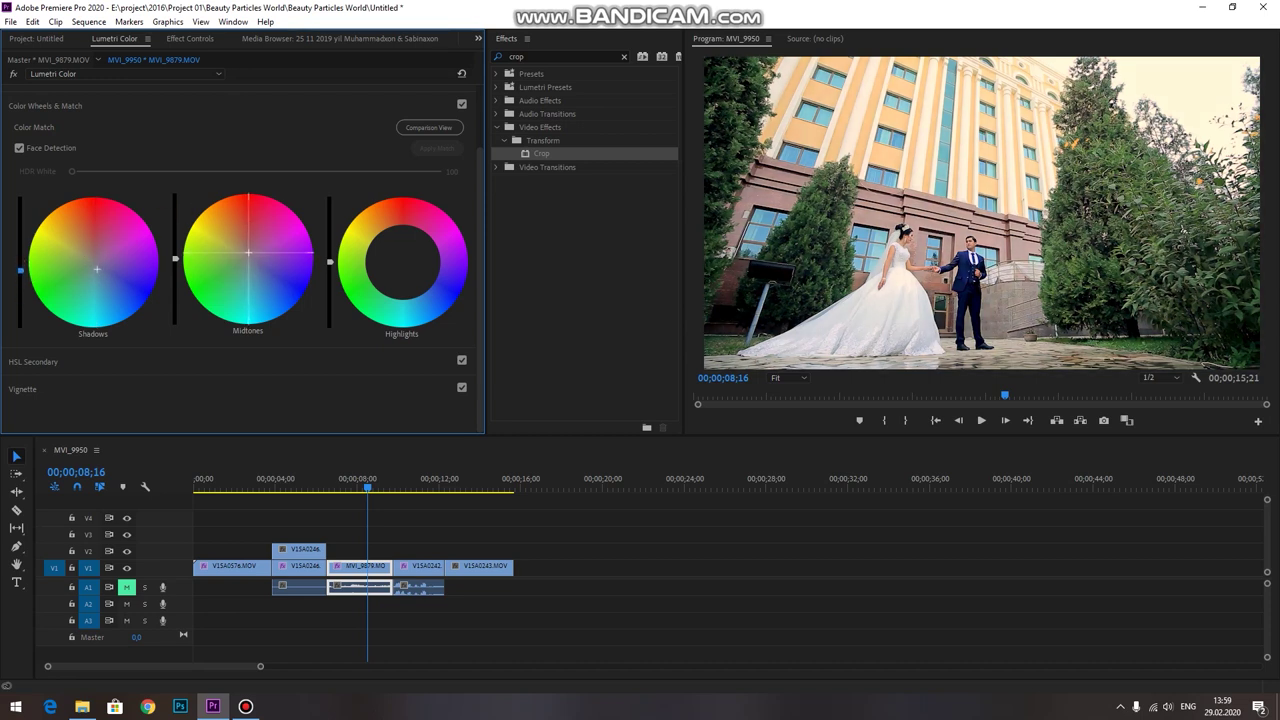
{"action": "left_click", "coordinate": [243, 280]}
Add a vignette with Amount -0.7 and Roundness 31.9
{"action": "left_click", "coordinate": [257, 243]}
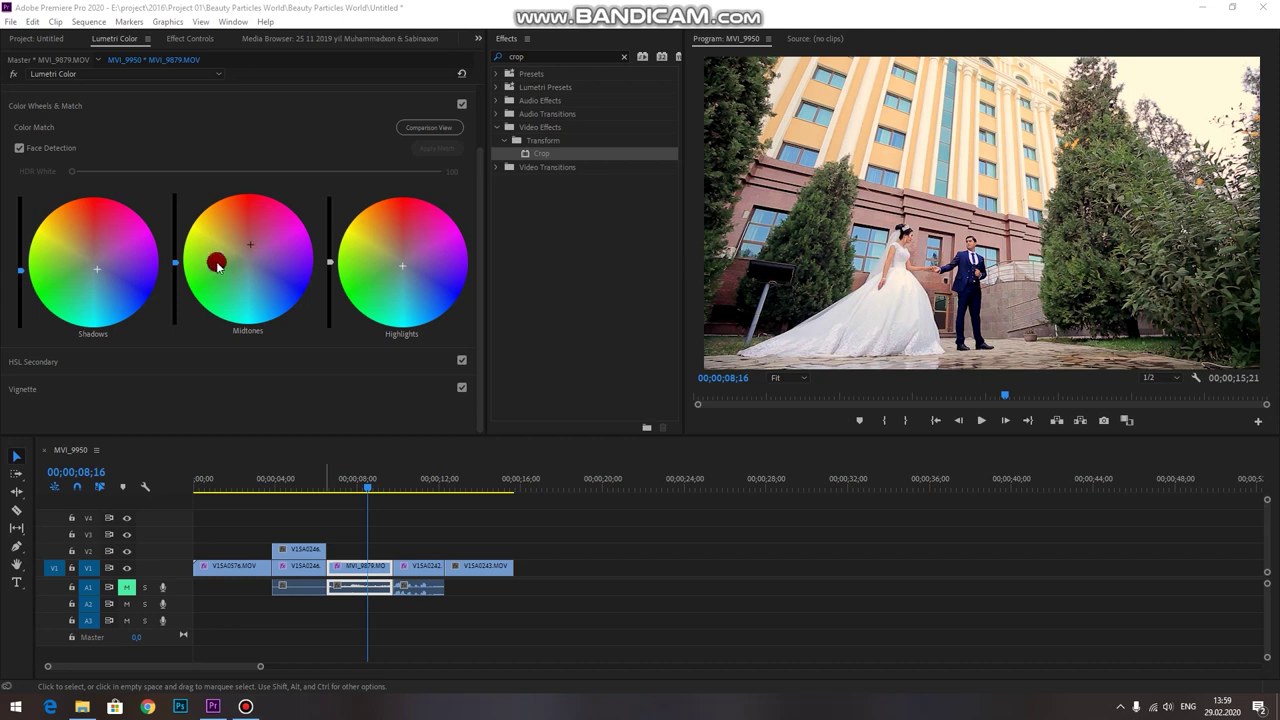
{"action": "left_click", "coordinate": [30, 387]}
{"action": "mouse_move", "coordinate": [253, 259]}
{"action": "left_mouse_down"}
{"action": "mouse_move", "coordinate": [215, 257]}
{"action": "mouse_move", "coordinate": [316, 300]}
{"action": "left_mouse_up"}
{"action": "left_click", "coordinate": [27, 160]}
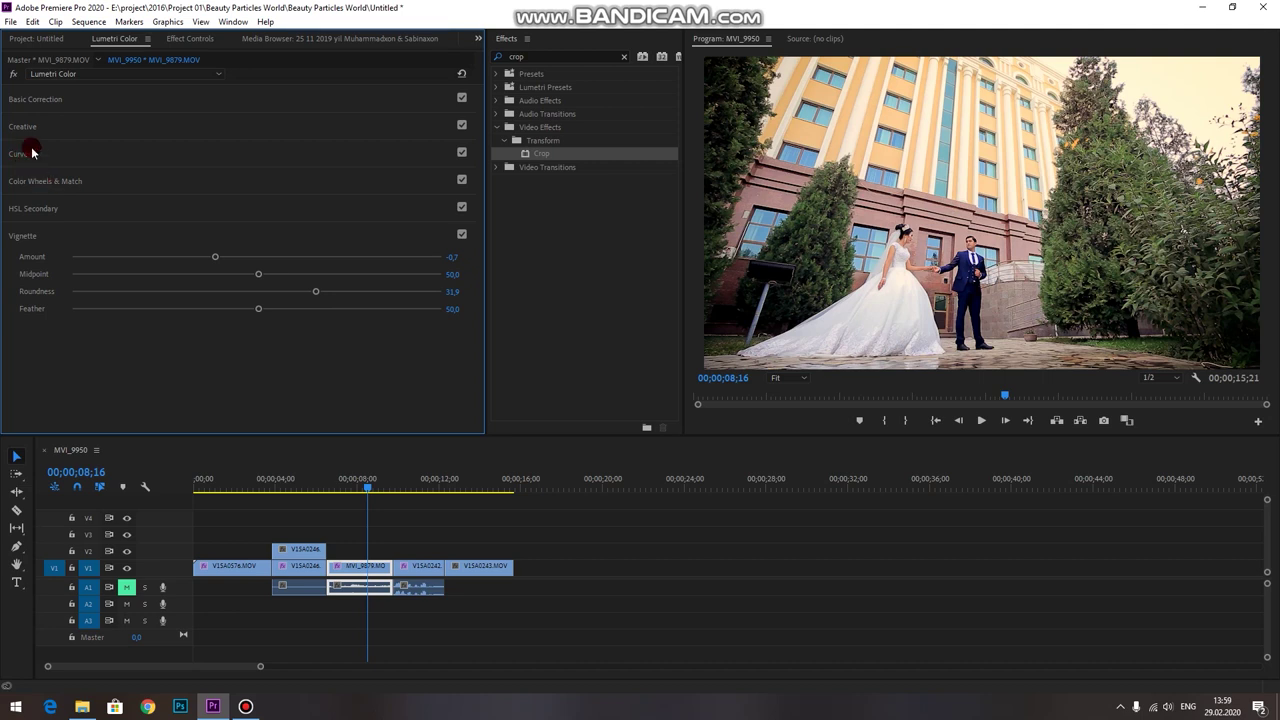
Sample a colour into Hue vs Hue, try shifting it, then reset the curve flat
{"action": "scroll", "coordinate": [143, 236], "scroll_direction": "down", "scroll_amount": 3}
{"action": "scroll", "coordinate": [149, 251], "scroll_direction": "down", "scroll_amount": 3}
{"action": "scroll", "coordinate": [149, 254], "scroll_direction": "down", "scroll_amount": 1}
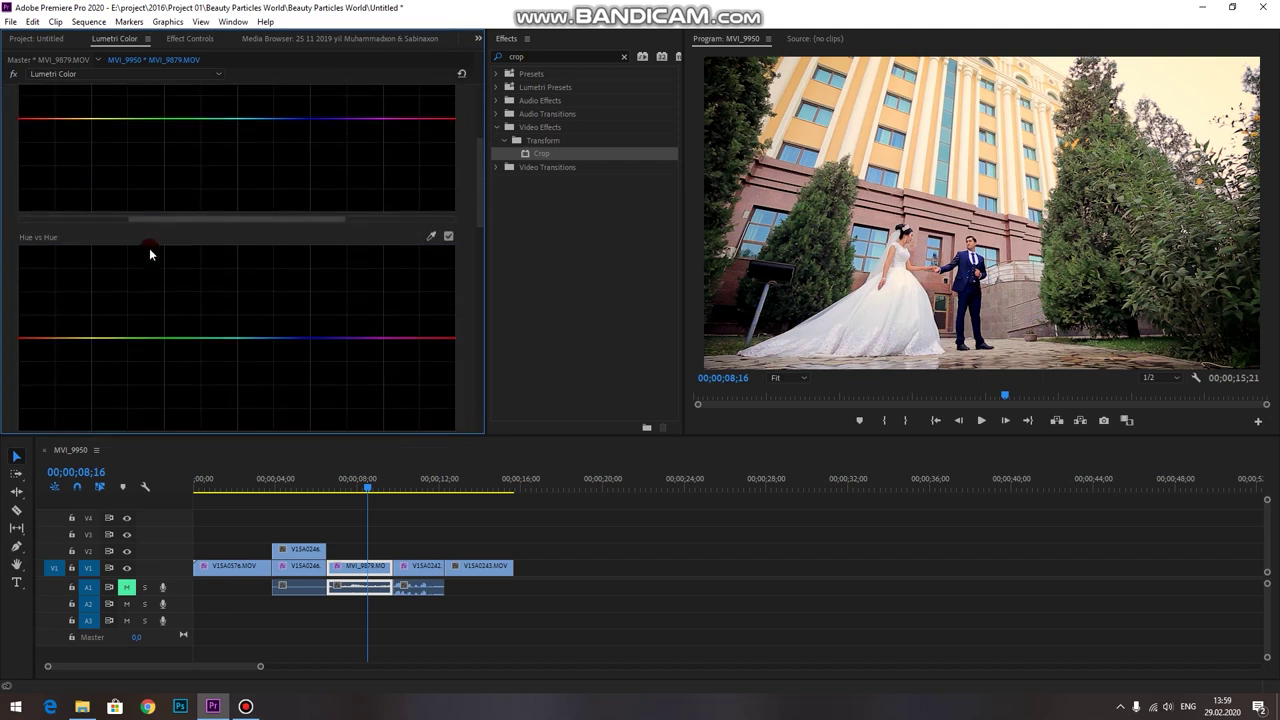
{"action": "scroll", "coordinate": [149, 254], "scroll_direction": "down", "scroll_amount": 2}
{"action": "left_click_drag", "start_coordinate": [429, 186], "coordinate": [857, 89]}
{"action": "left_click", "coordinate": [507, 231]}
{"action": "left_click_drag", "start_coordinate": [175, 387], "coordinate": [331, 358]}
{"action": "mouse_move", "coordinate": [229, 287]}
{"action": "left_mouse_down"}
{"action": "mouse_move", "coordinate": [227, 321]}
{"action": "mouse_move", "coordinate": [201, 339]}
{"action": "mouse_move", "coordinate": [202, 272]}
{"action": "left_mouse_up"}
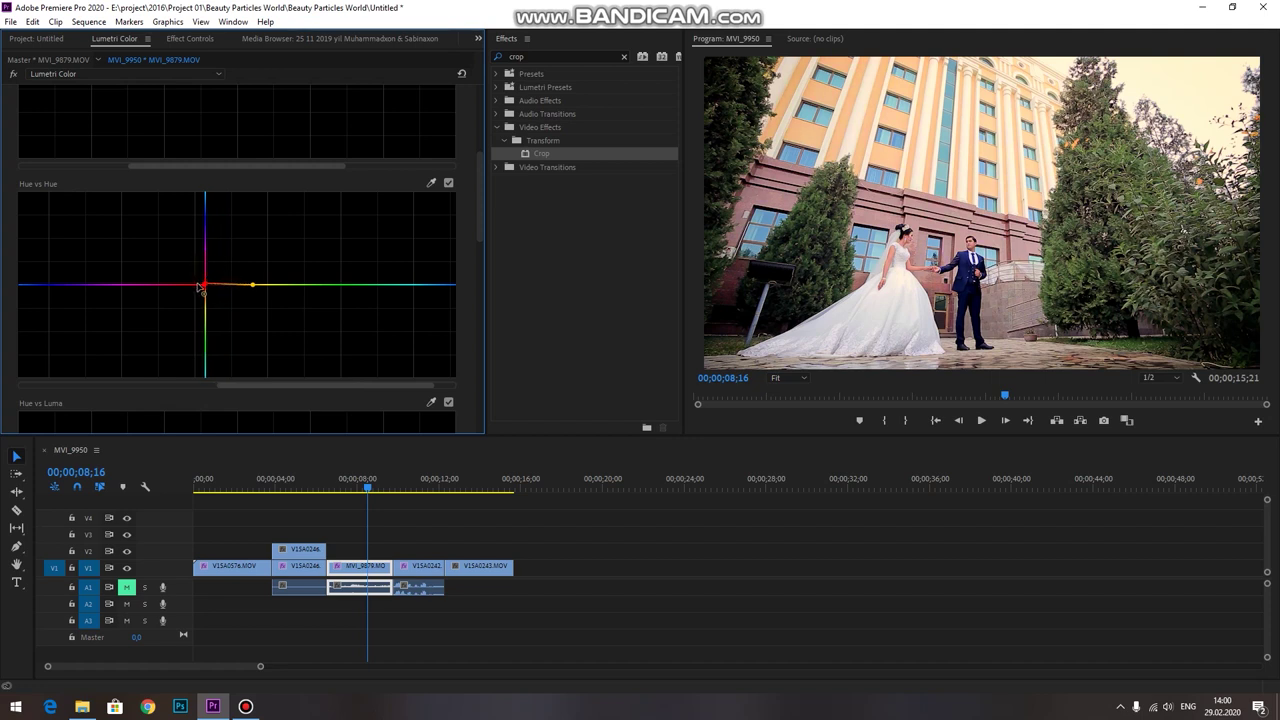
{"action": "left_click_drag", "start_coordinate": [250, 286], "coordinate": [254, 289]}
{"action": "double_click", "coordinate": [250, 285]}
Sample the groom and bride's dress colours, pulling the orange-yellow hues into a deep notch
{"action": "left_click", "coordinate": [431, 184]}
{"action": "left_click", "coordinate": [975, 243]}
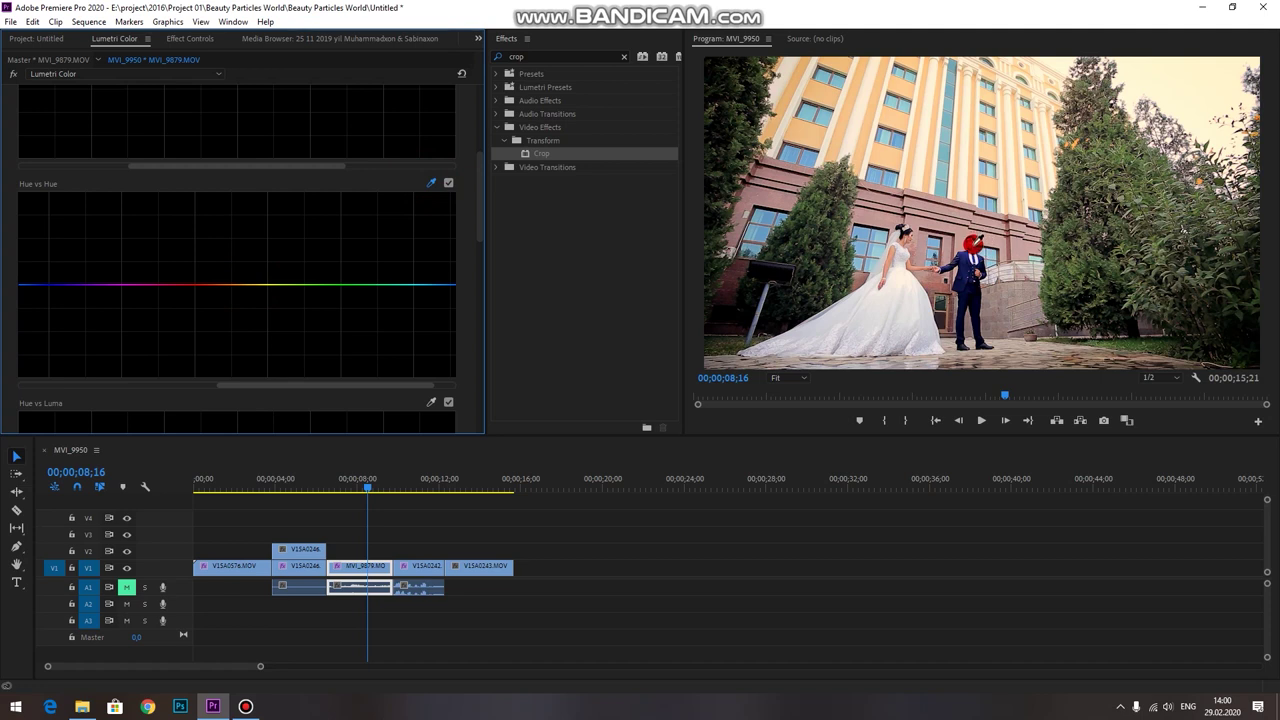
{"action": "mouse_move", "coordinate": [211, 287]}
{"action": "left_mouse_down"}
{"action": "mouse_move", "coordinate": [190, 295]}
{"action": "mouse_move", "coordinate": [231, 296]}
{"action": "left_mouse_up"}
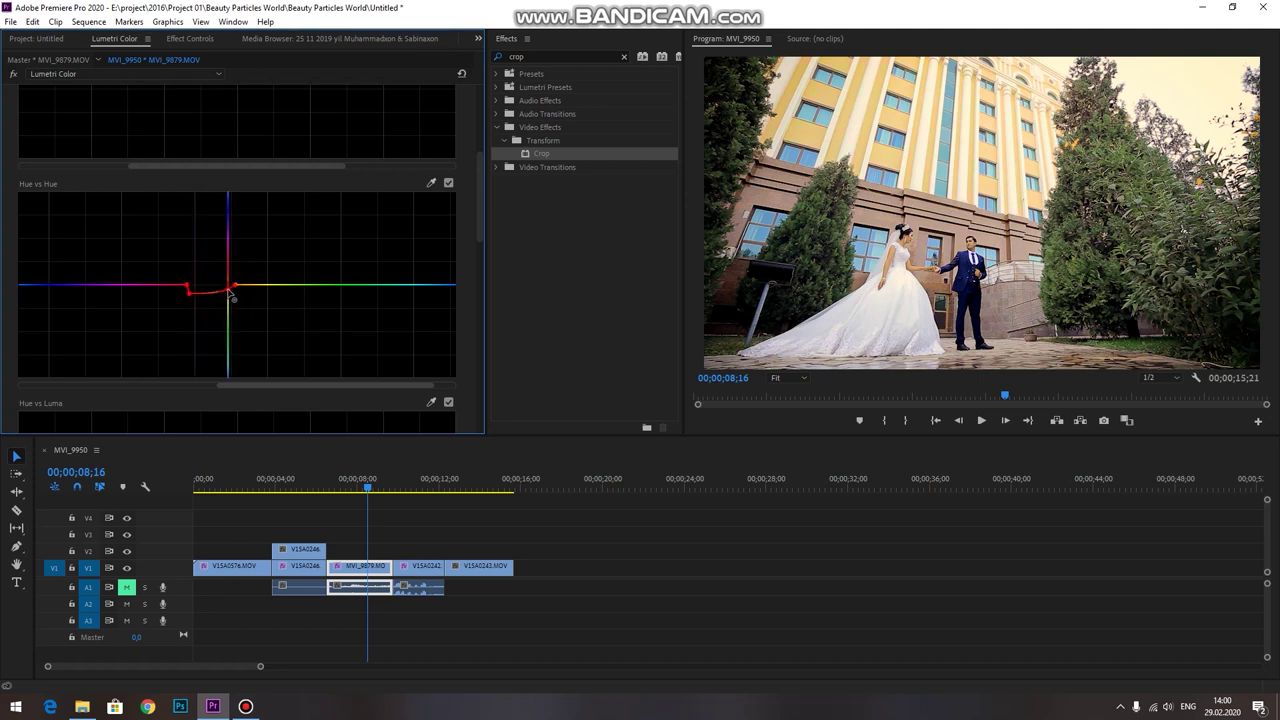
{"action": "left_click_drag", "start_coordinate": [196, 303], "coordinate": [194, 299]}
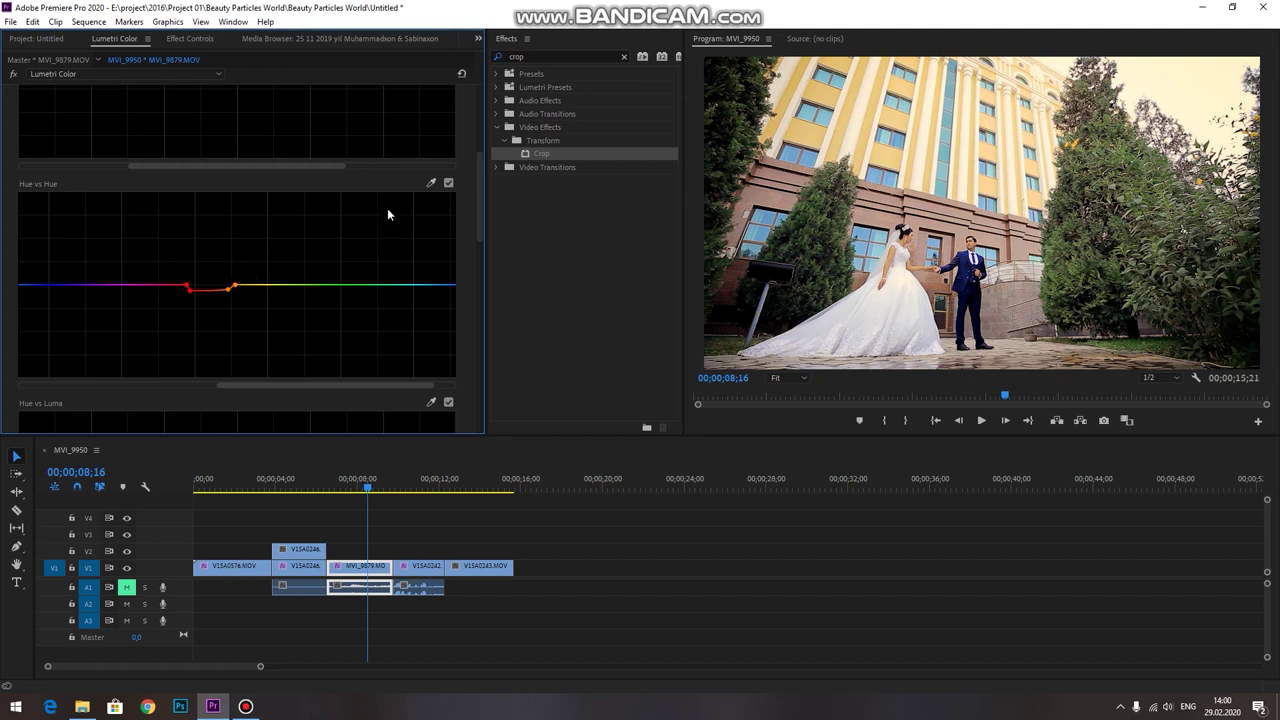
{"action": "left_click", "coordinate": [431, 183]}
{"action": "left_click_drag", "start_coordinate": [835, 330], "coordinate": [884, 307]}
{"action": "left_click_drag", "start_coordinate": [245, 286], "coordinate": [232, 366]}
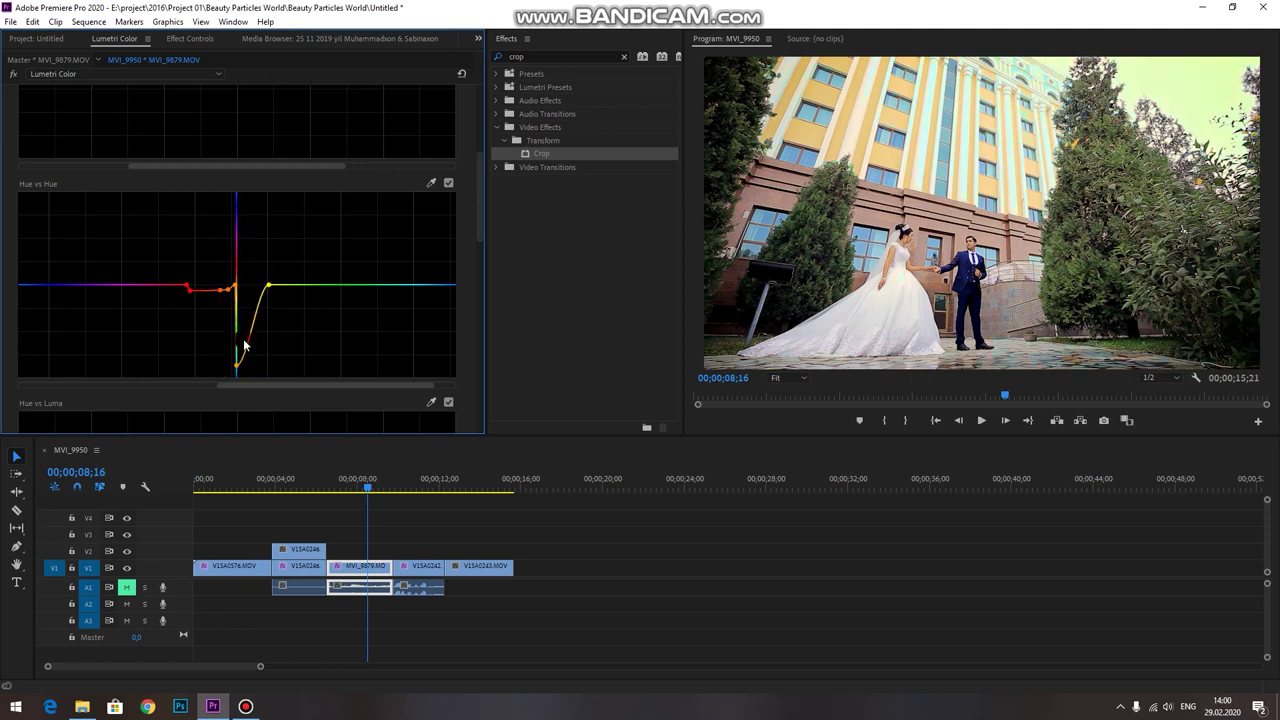
{"action": "mouse_move", "coordinate": [268, 287]}
{"action": "left_mouse_down"}
{"action": "mouse_move", "coordinate": [286, 383]}
{"action": "mouse_move", "coordinate": [236, 380]}
{"action": "left_mouse_up"}
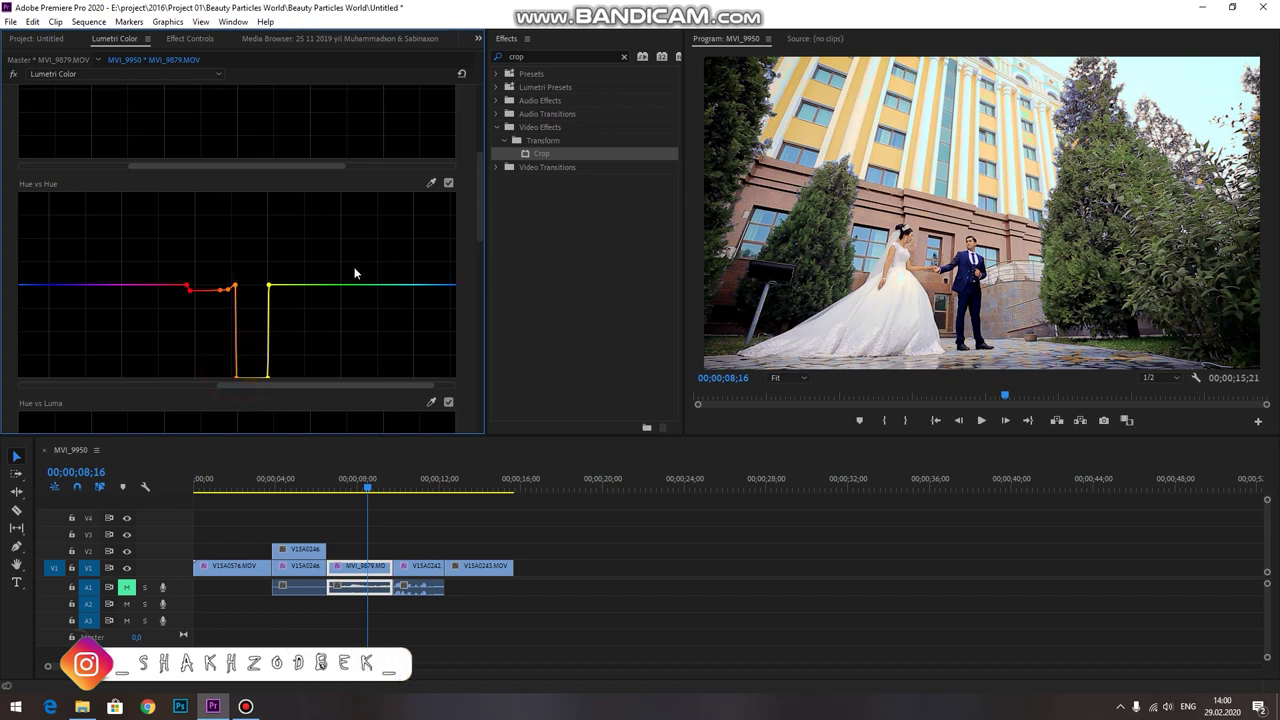
Resample the dress colour and reshape the notch's right edge back to vertical
{"action": "left_click", "coordinate": [434, 183]}
{"action": "left_click", "coordinate": [900, 258]}
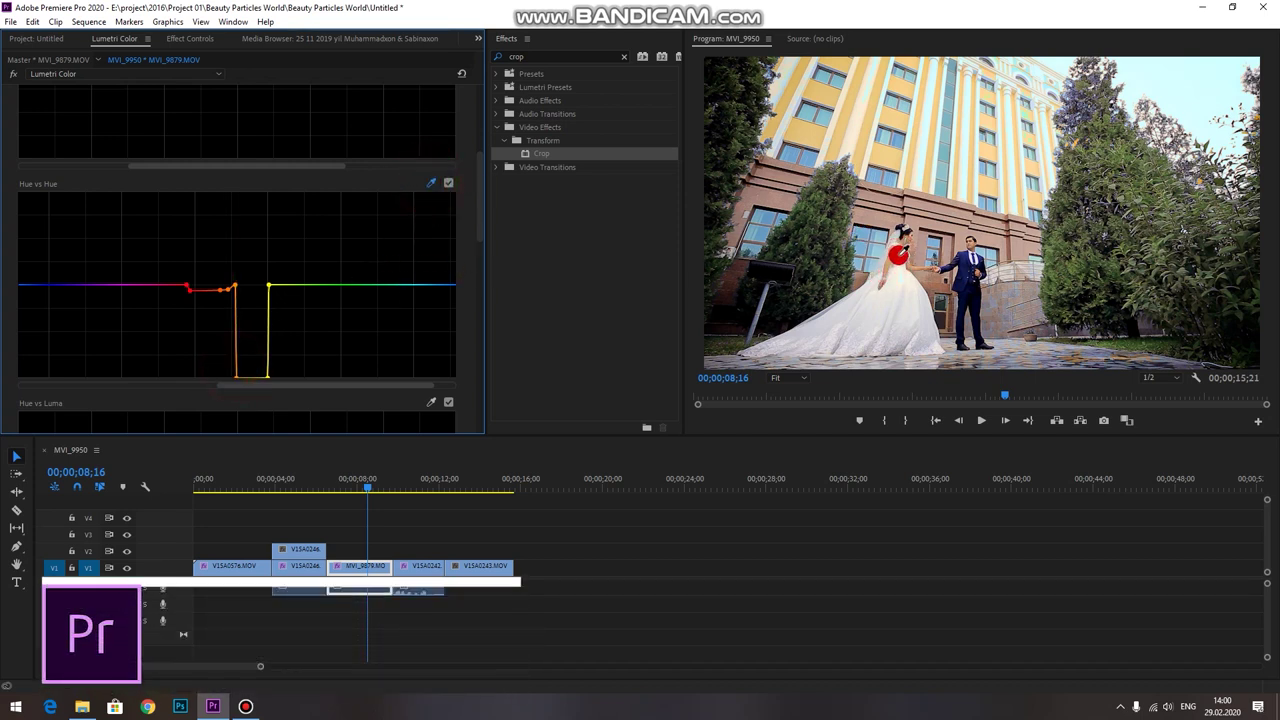
{"action": "left_click_drag", "start_coordinate": [270, 286], "coordinate": [277, 286]}
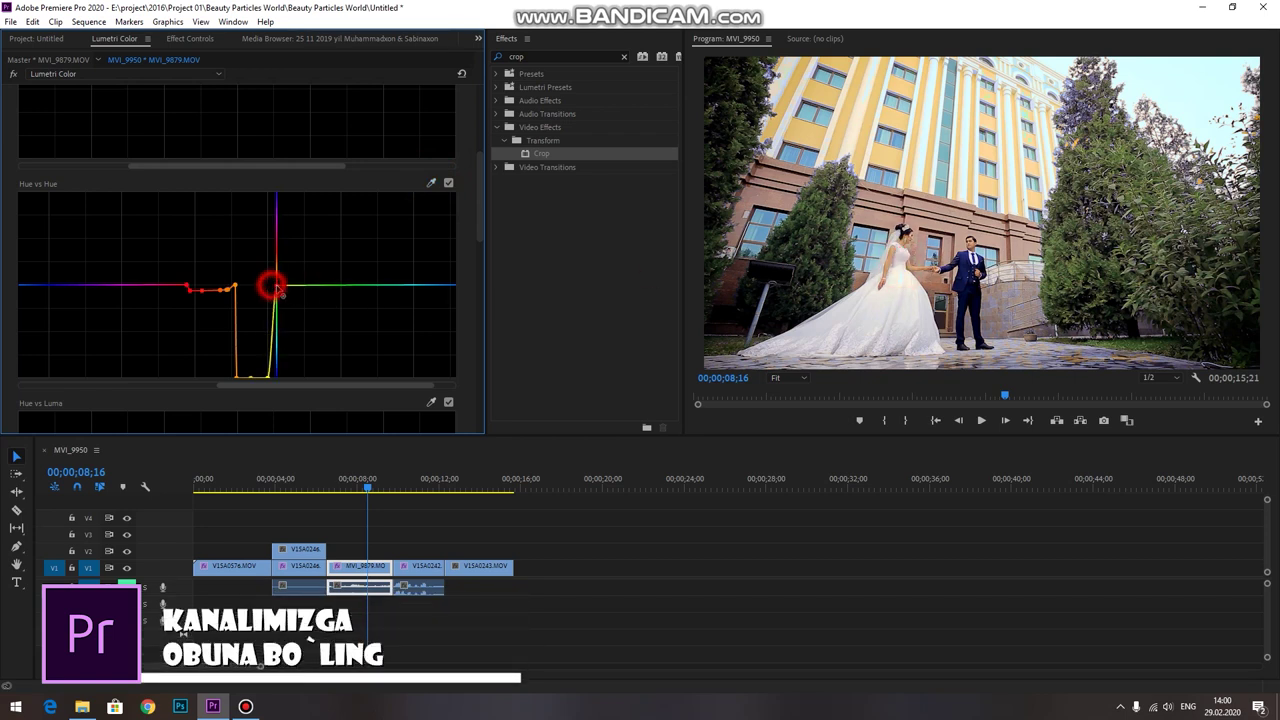
{"action": "left_click", "coordinate": [272, 339]}
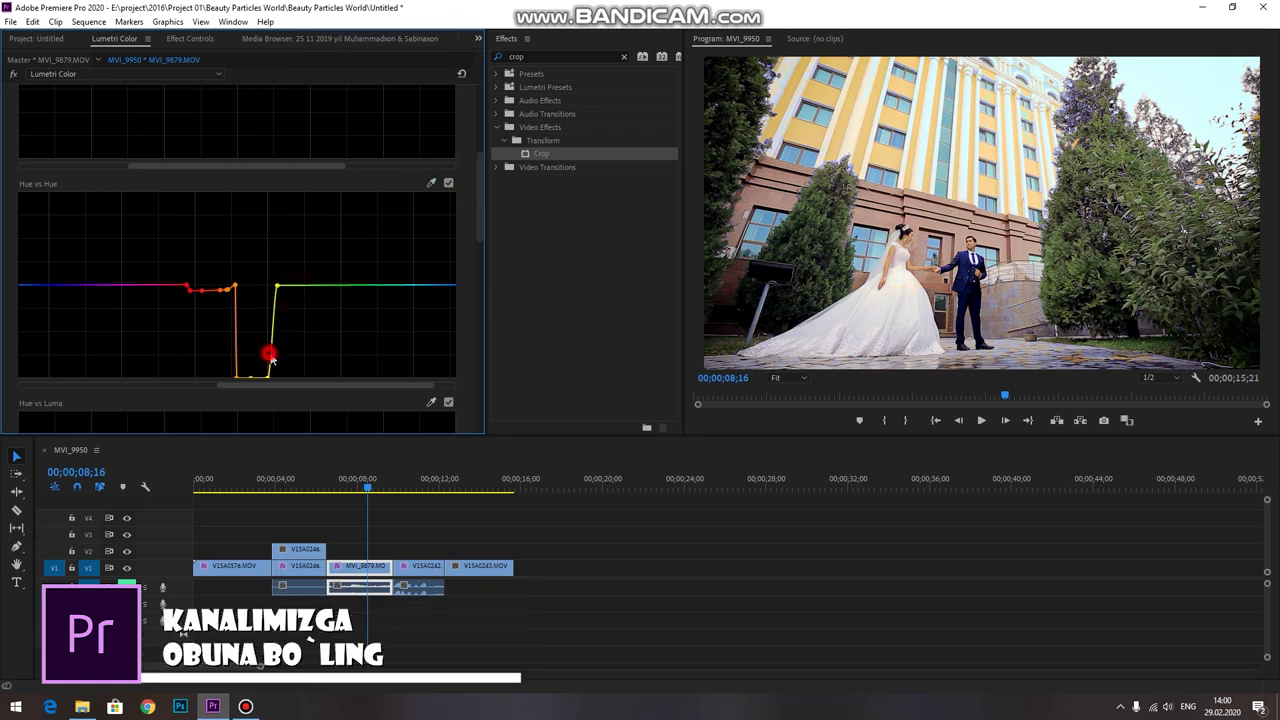
{"action": "left_click_drag", "start_coordinate": [270, 355], "coordinate": [290, 388]}
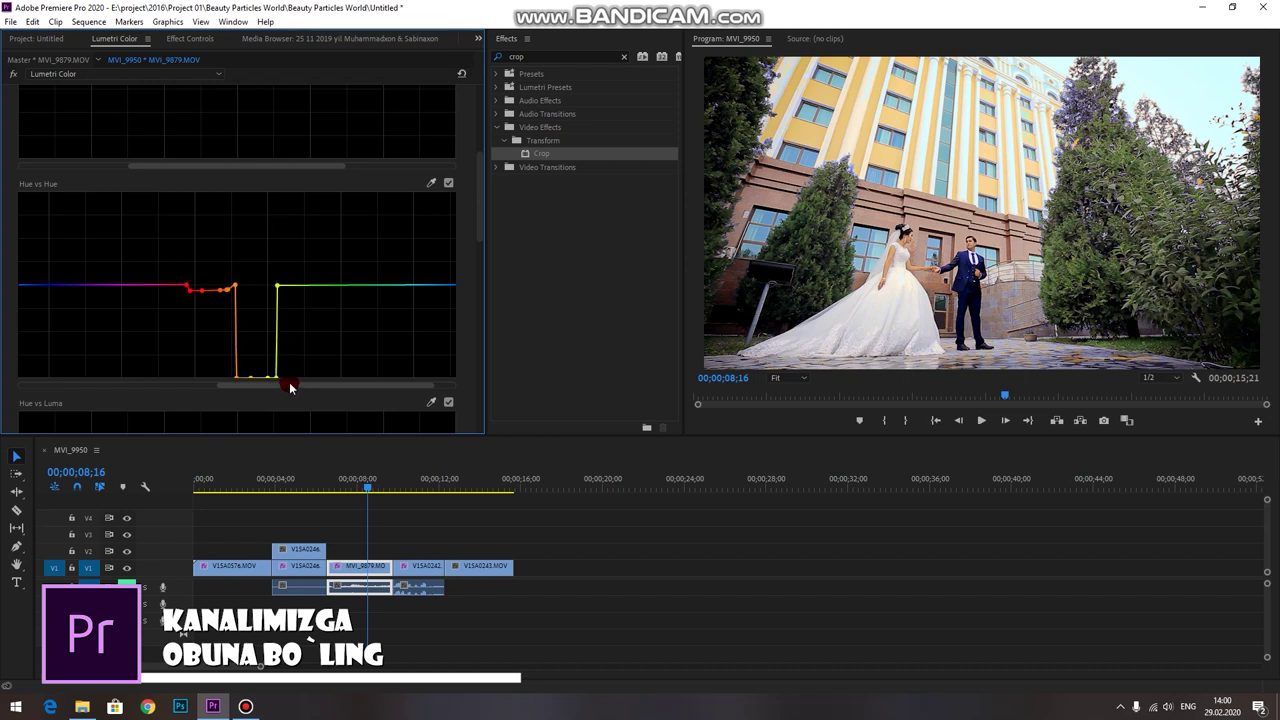
Sample another frame colour and gently raise a narrow blue hue band
{"action": "left_click", "coordinate": [431, 184]}
{"action": "left_click", "coordinate": [965, 268]}
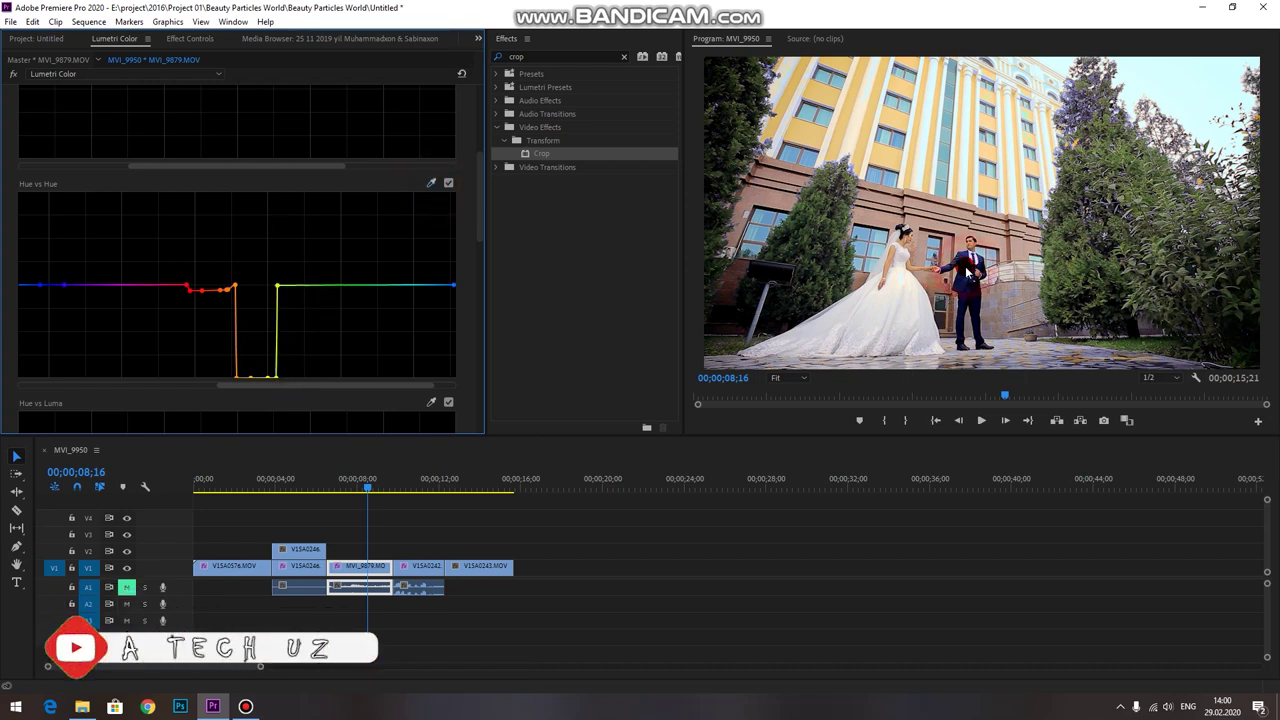
{"action": "left_click_drag", "start_coordinate": [242, 389], "coordinate": [160, 386]}
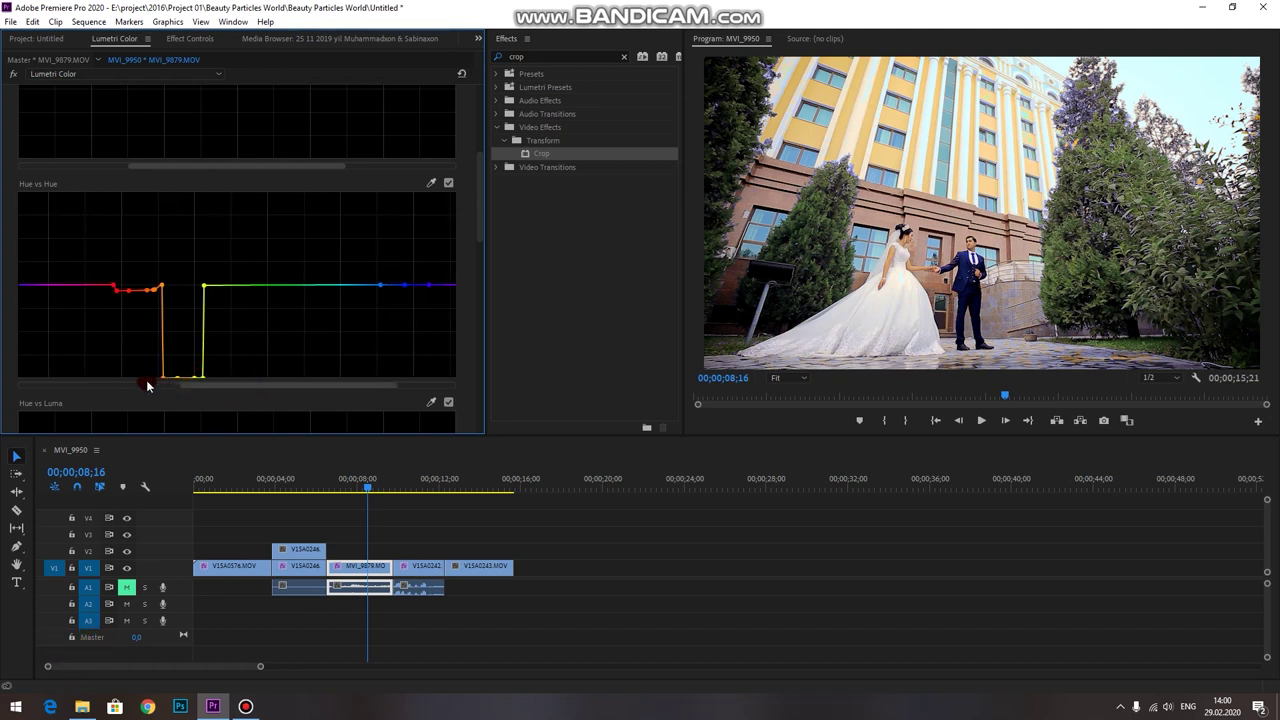
{"action": "mouse_move", "coordinate": [319, 291]}
{"action": "left_mouse_down"}
{"action": "mouse_move", "coordinate": [291, 317]}
{"action": "mouse_move", "coordinate": [305, 270]}
{"action": "mouse_move", "coordinate": [346, 278]}
{"action": "left_mouse_up"}
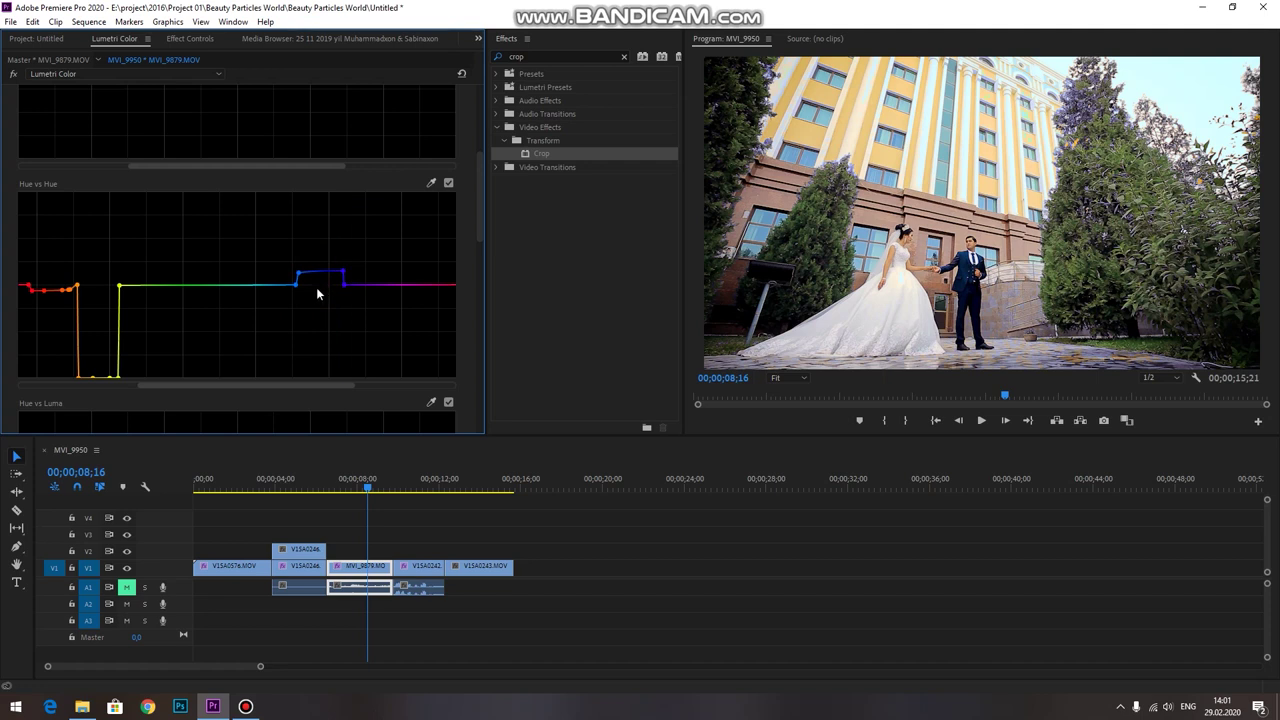
In Hue vs Sat, drop the building's sampled yellow hues to zero saturation
{"action": "scroll", "coordinate": [317, 291], "scroll_direction": "up", "scroll_amount": 3}
{"action": "scroll", "coordinate": [320, 282], "scroll_direction": "up", "scroll_amount": 1}
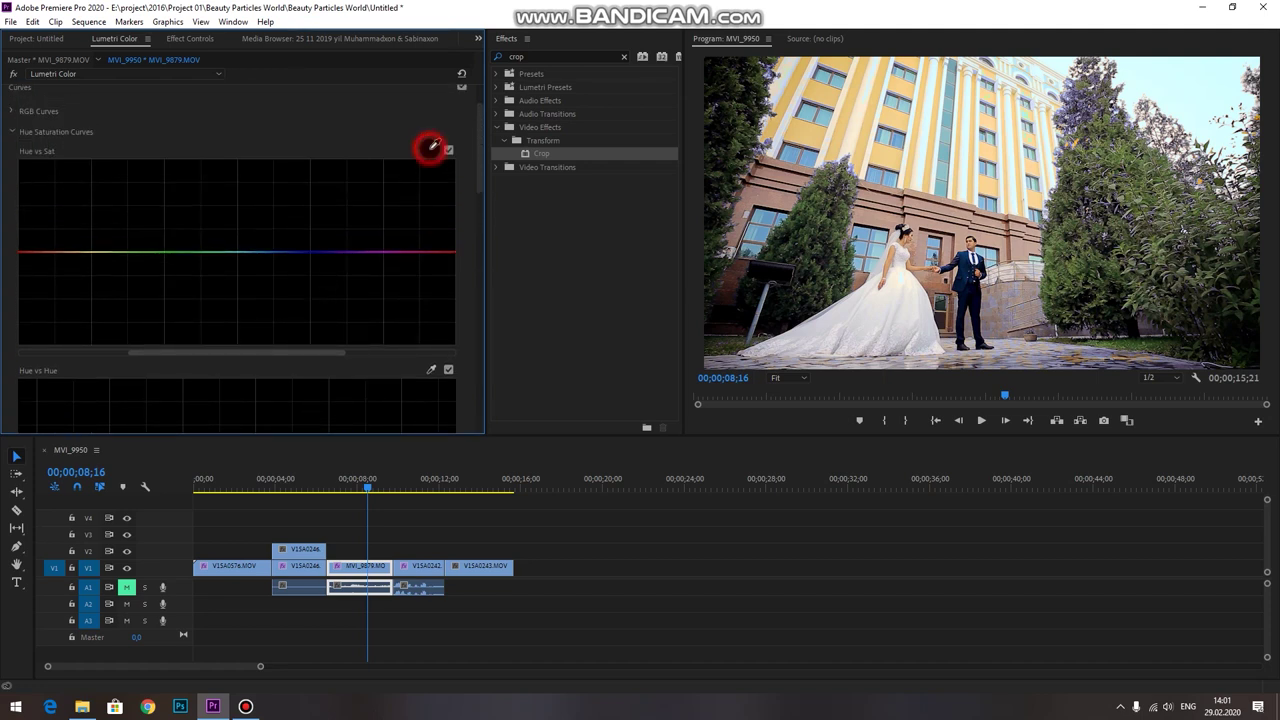
{"action": "left_click", "coordinate": [882, 307]}
{"action": "left_click_drag", "start_coordinate": [299, 353], "coordinate": [160, 333]}
{"action": "left_click_drag", "start_coordinate": [338, 253], "coordinate": [315, 343]}
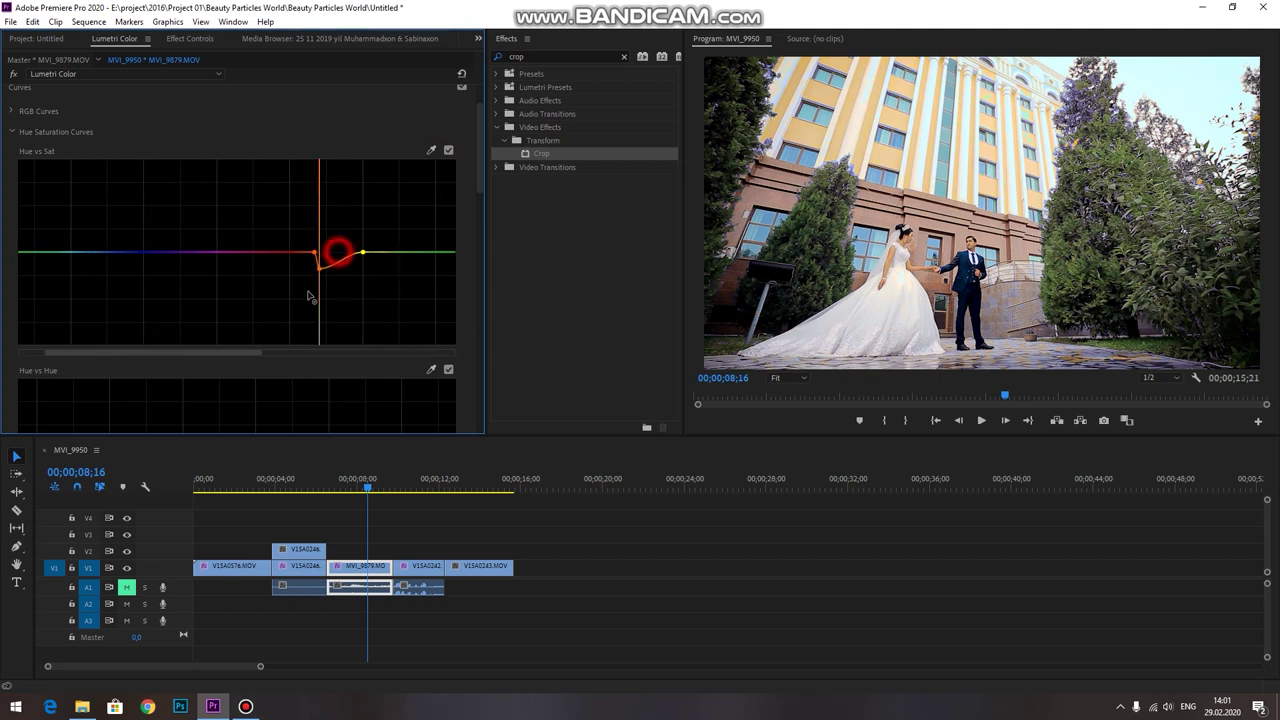
{"action": "left_click_drag", "start_coordinate": [354, 273], "coordinate": [379, 346]}
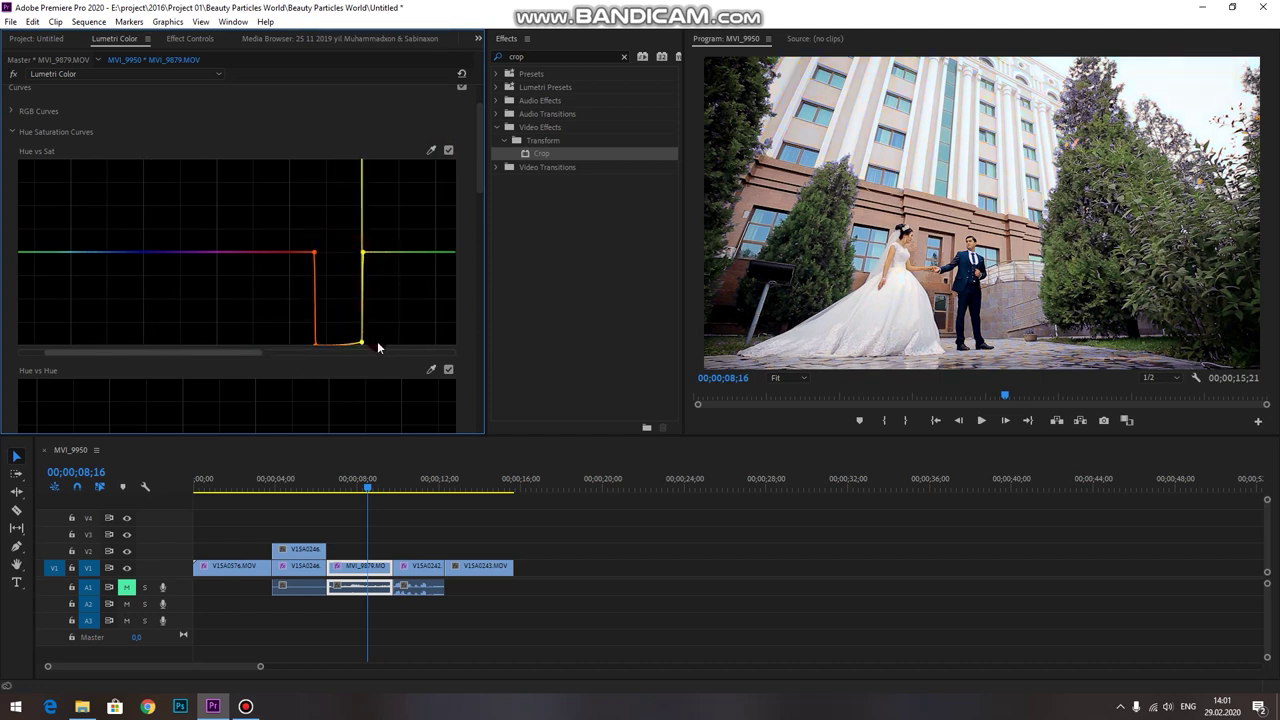
Fully desaturate a widened blue range sampled from the groom's suit
{"action": "left_click", "coordinate": [431, 150]}
{"action": "left_click", "coordinate": [951, 279]}
{"action": "left_click_drag", "start_coordinate": [133, 253], "coordinate": [87, 341]}
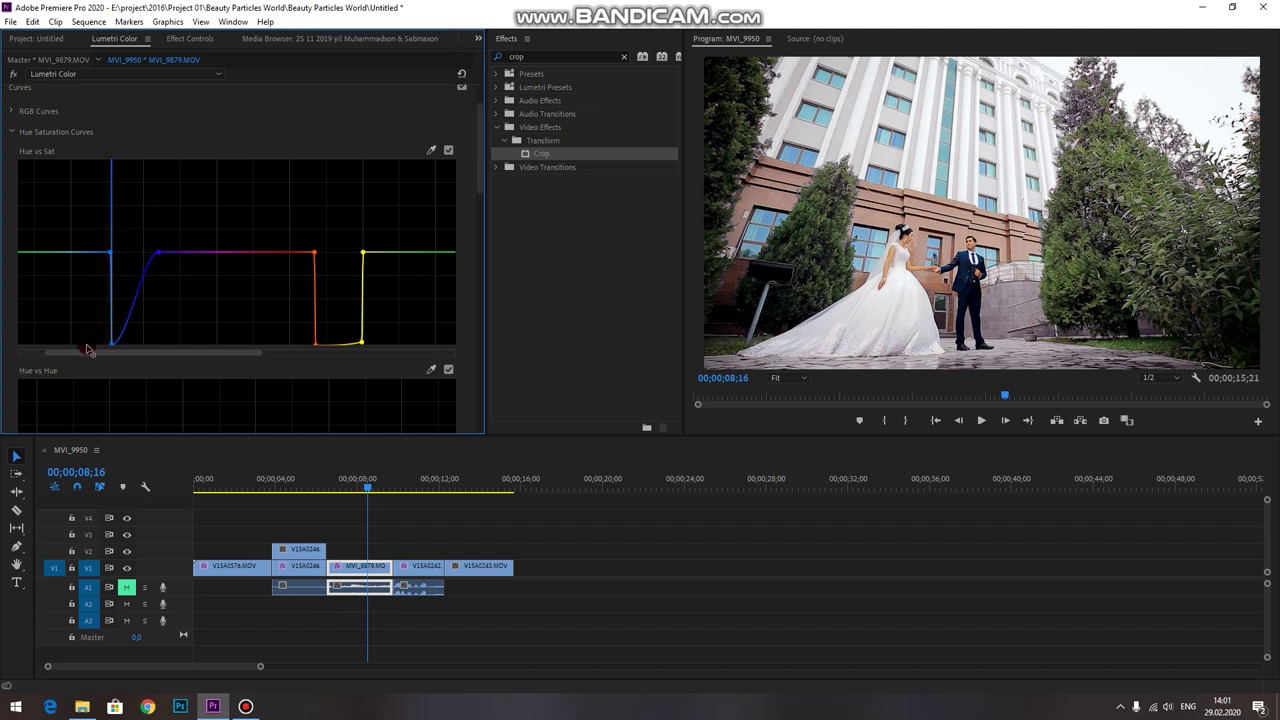
{"action": "left_click_drag", "start_coordinate": [148, 264], "coordinate": [181, 348]}
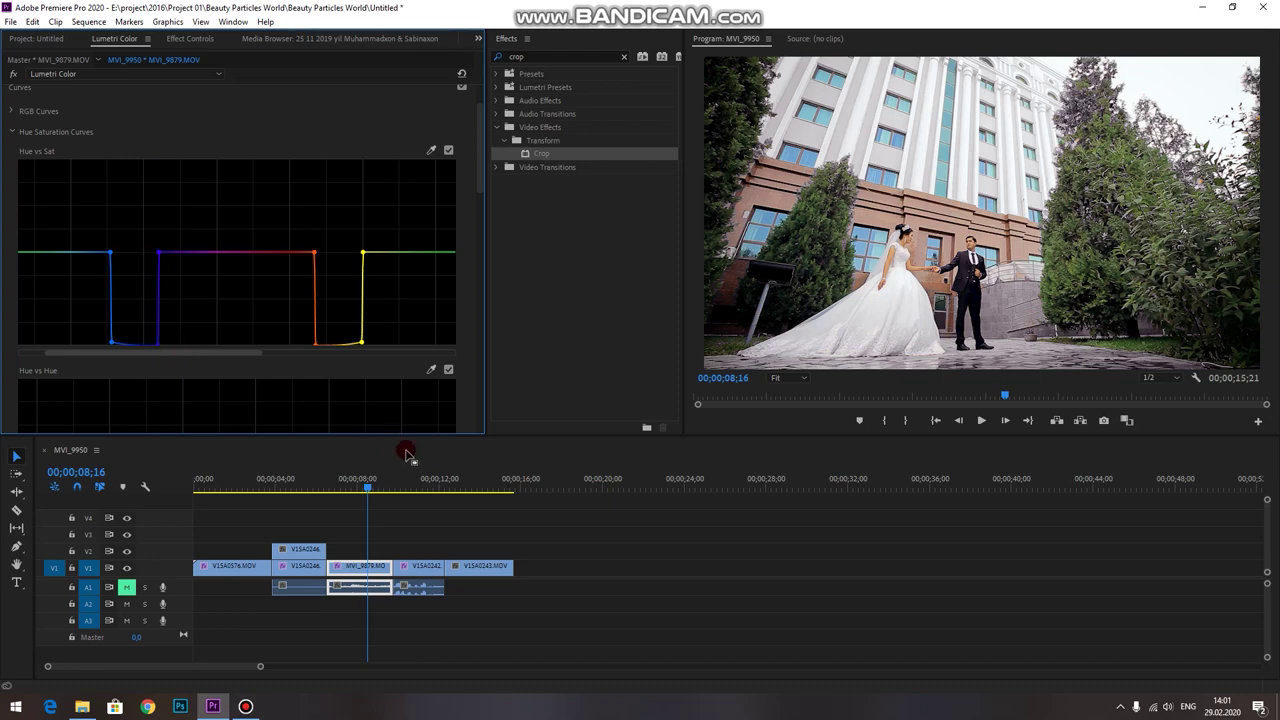
Move the playhead to 00;00;07;23
{"action": "left_click", "coordinate": [356, 490]}
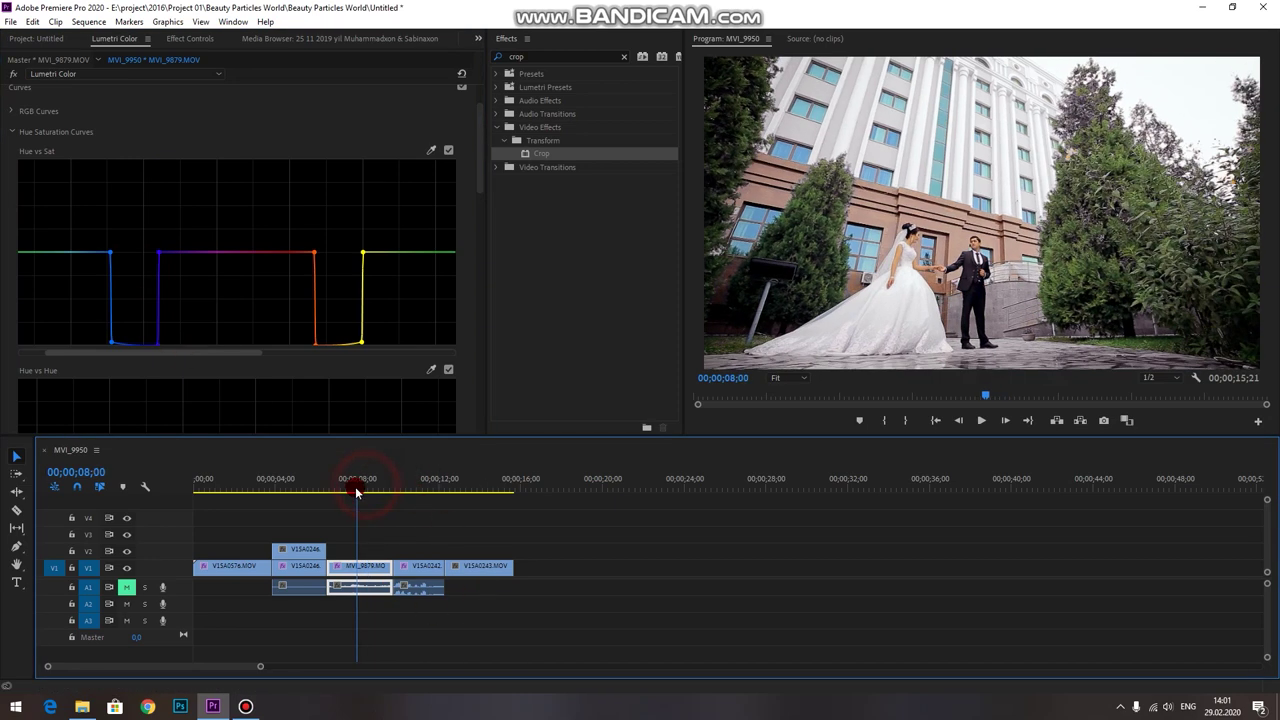
{"action": "left_click_drag", "start_coordinate": [356, 490], "coordinate": [352, 490]}
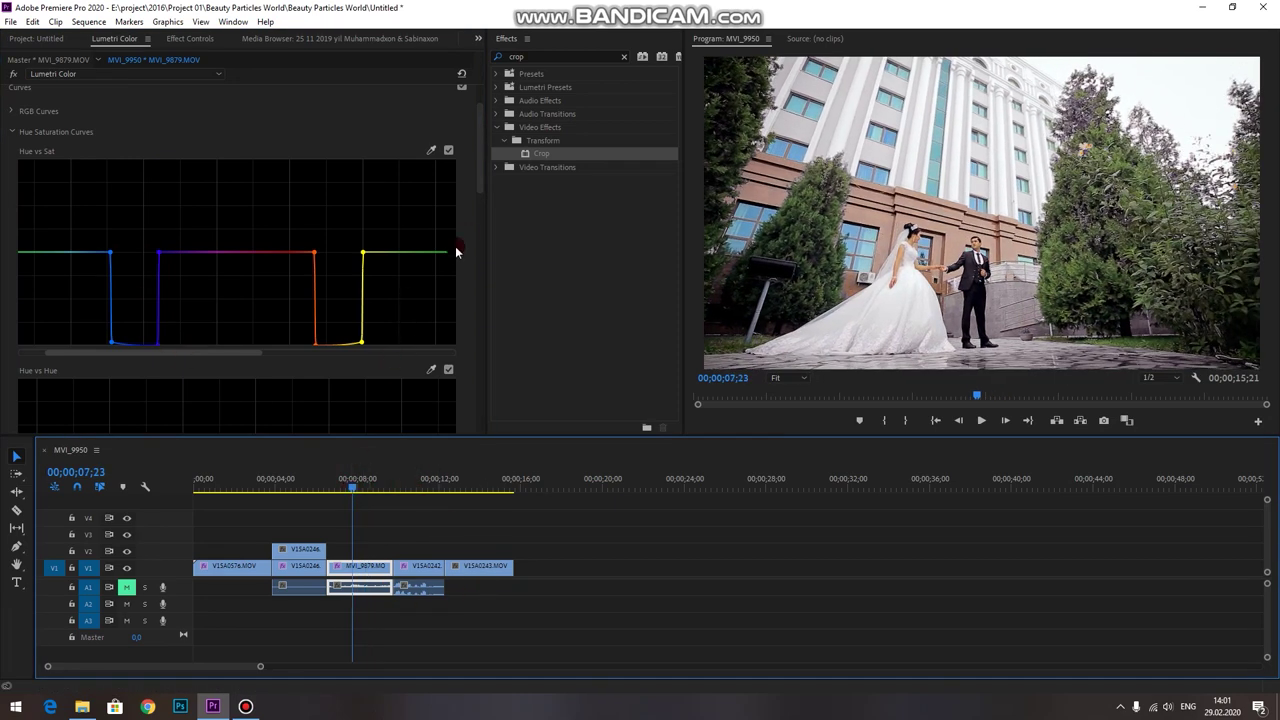
{"action": "left_click", "coordinate": [480, 243]}
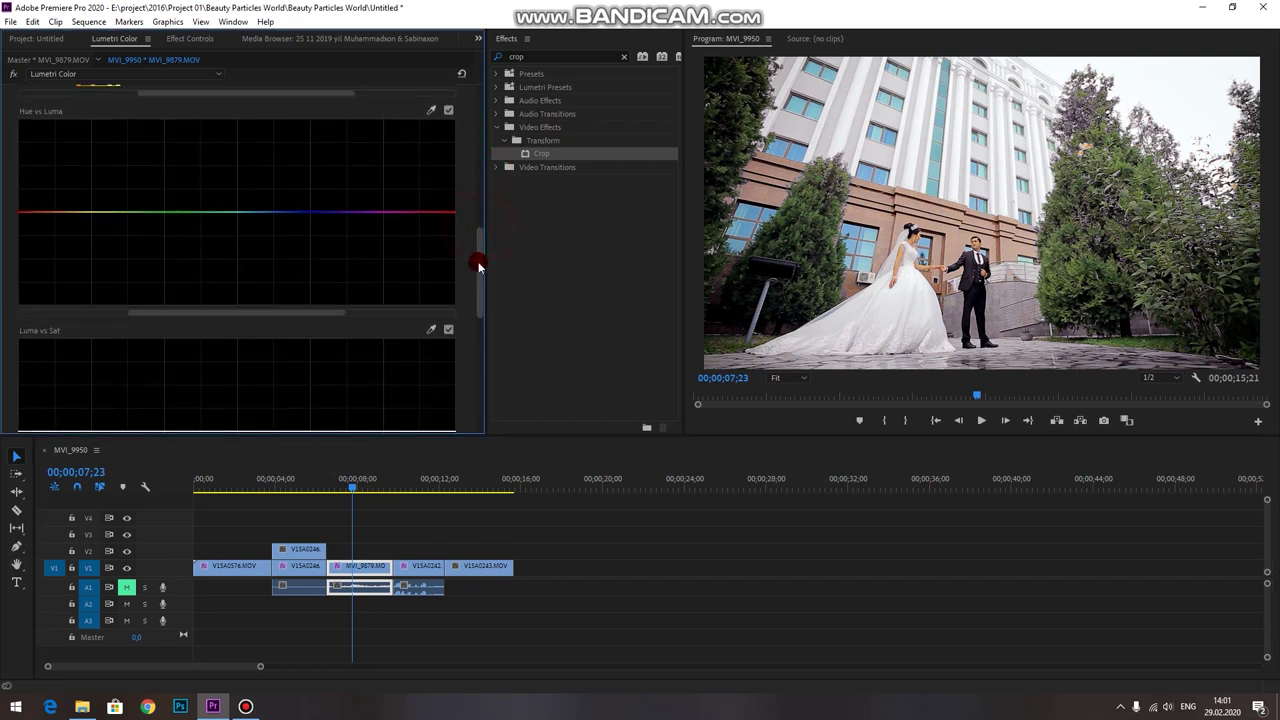
Raise the sampled tree greens on Hue vs Hue to autumn orange, then drag Crop onto the timeline
{"action": "left_click_drag", "start_coordinate": [480, 243], "coordinate": [485, 170]}
{"action": "left_click", "coordinate": [431, 166]}
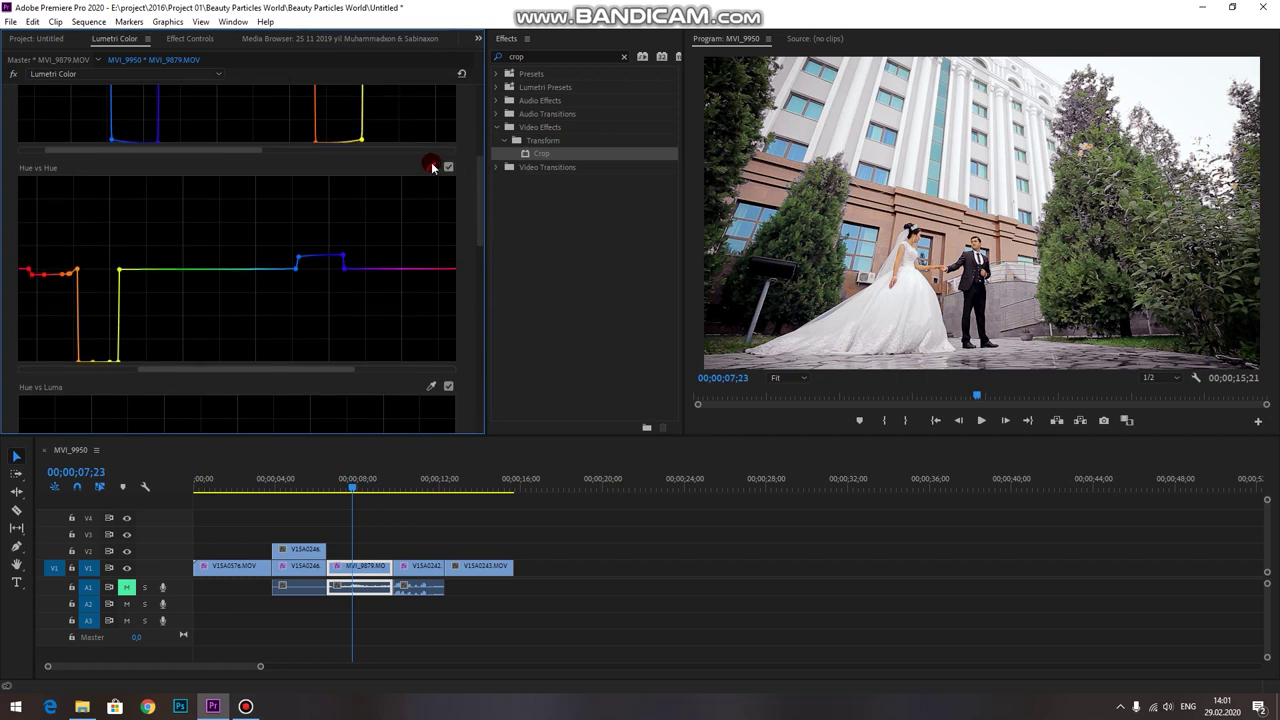
{"action": "left_click", "coordinate": [1116, 152]}
{"action": "mouse_move", "coordinate": [154, 268]}
{"action": "left_mouse_down"}
{"action": "mouse_move", "coordinate": [165, 237]}
{"action": "mouse_move", "coordinate": [150, 238]}
{"action": "mouse_move", "coordinate": [183, 233]}
{"action": "left_mouse_up"}
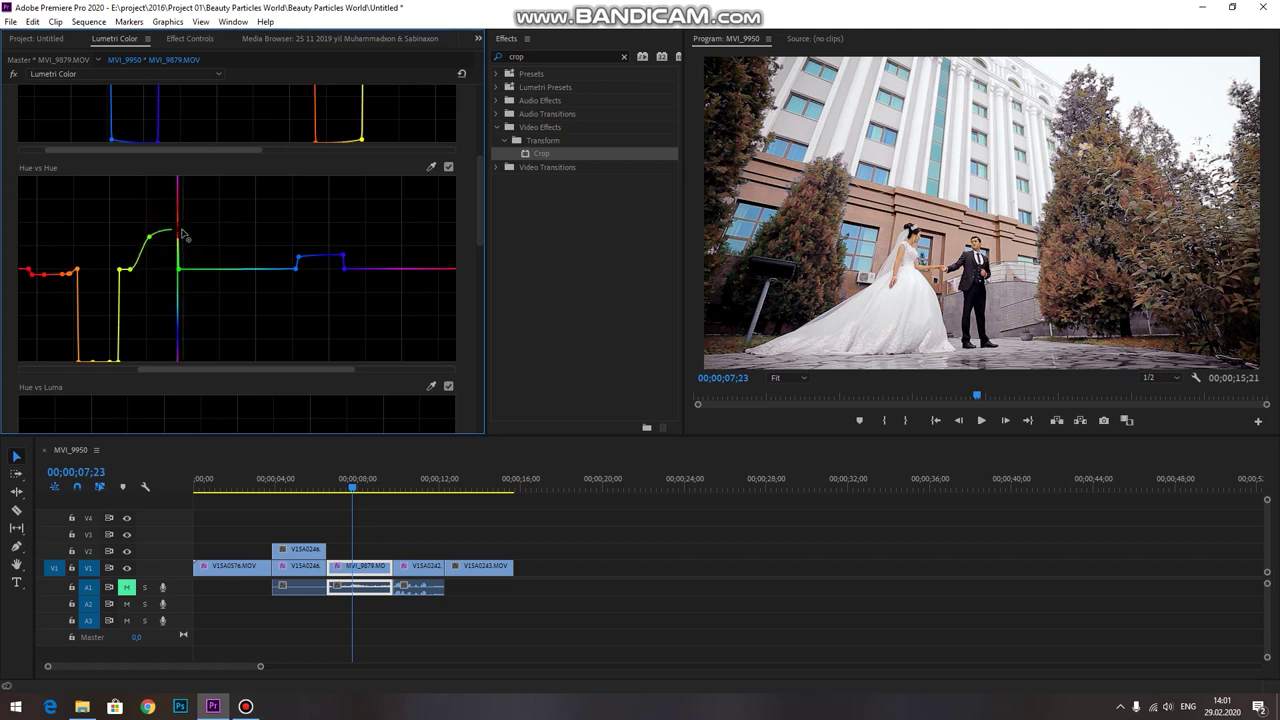
{"action": "left_click_drag", "start_coordinate": [180, 236], "coordinate": [180, 236]}
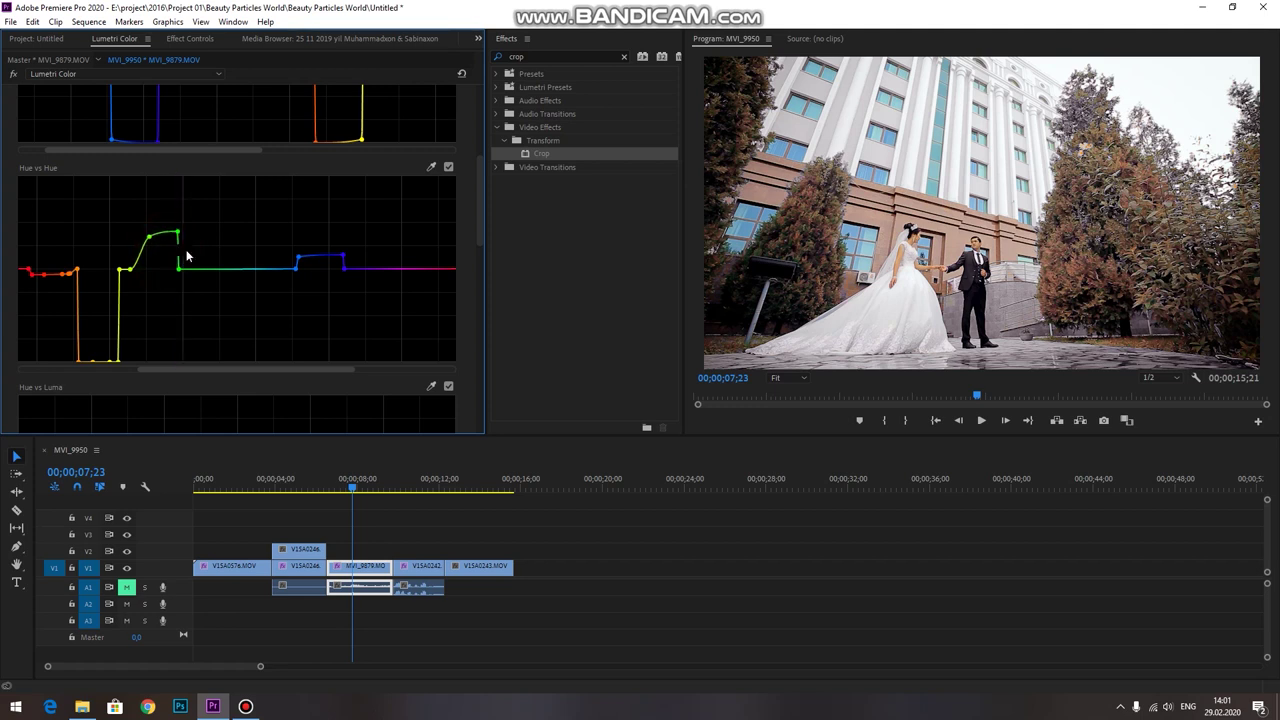
{"action": "mouse_move", "coordinate": [563, 153]}
{"action": "left_mouse_down"}
{"action": "mouse_move", "coordinate": [407, 450]}
{"action": "mouse_move", "coordinate": [366, 566]}
{"action": "left_mouse_up"}
{"action": "left_click", "coordinate": [190, 40]}
Scrub MVI_9879's Crop Top and Bottom back to 0% in Effect Controls
{"action": "scroll", "coordinate": [183, 366], "scroll_direction": "down", "scroll_amount": 3}
{"action": "scroll", "coordinate": [183, 366], "scroll_direction": "down", "scroll_amount": 2}
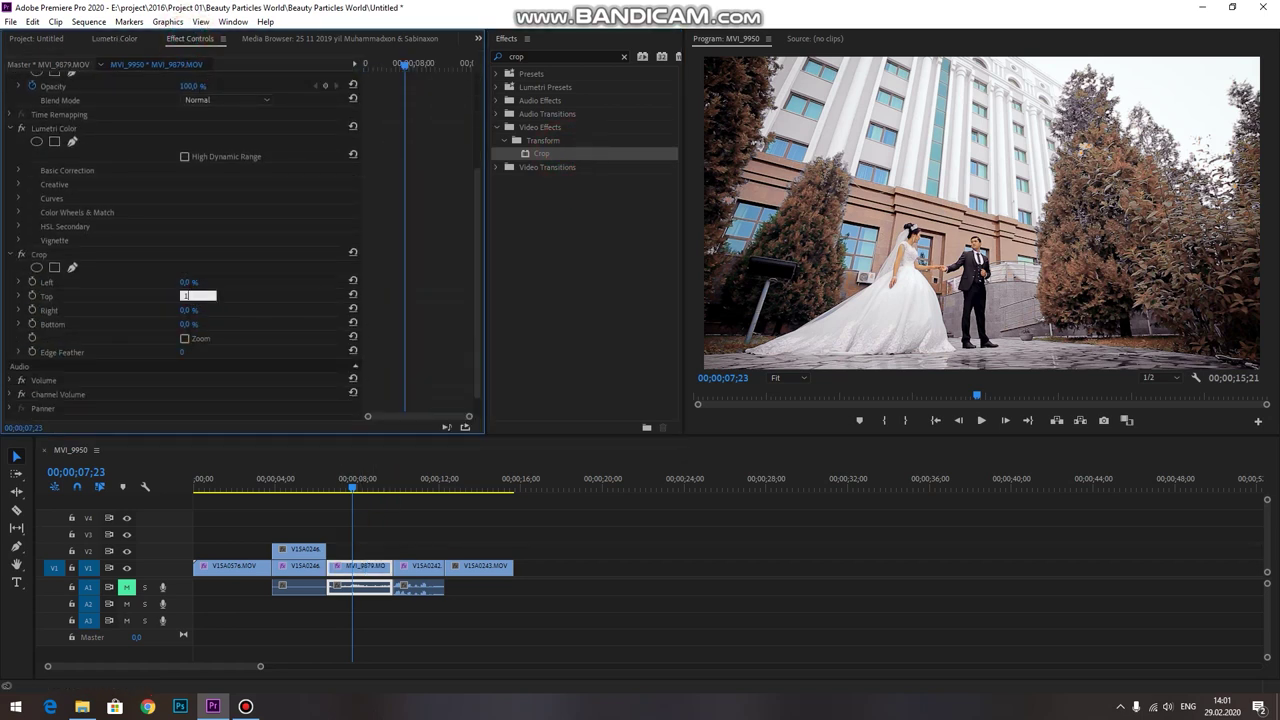
{"action": "left_click", "coordinate": [188, 325]}
{"action": "type", "text": "10"}
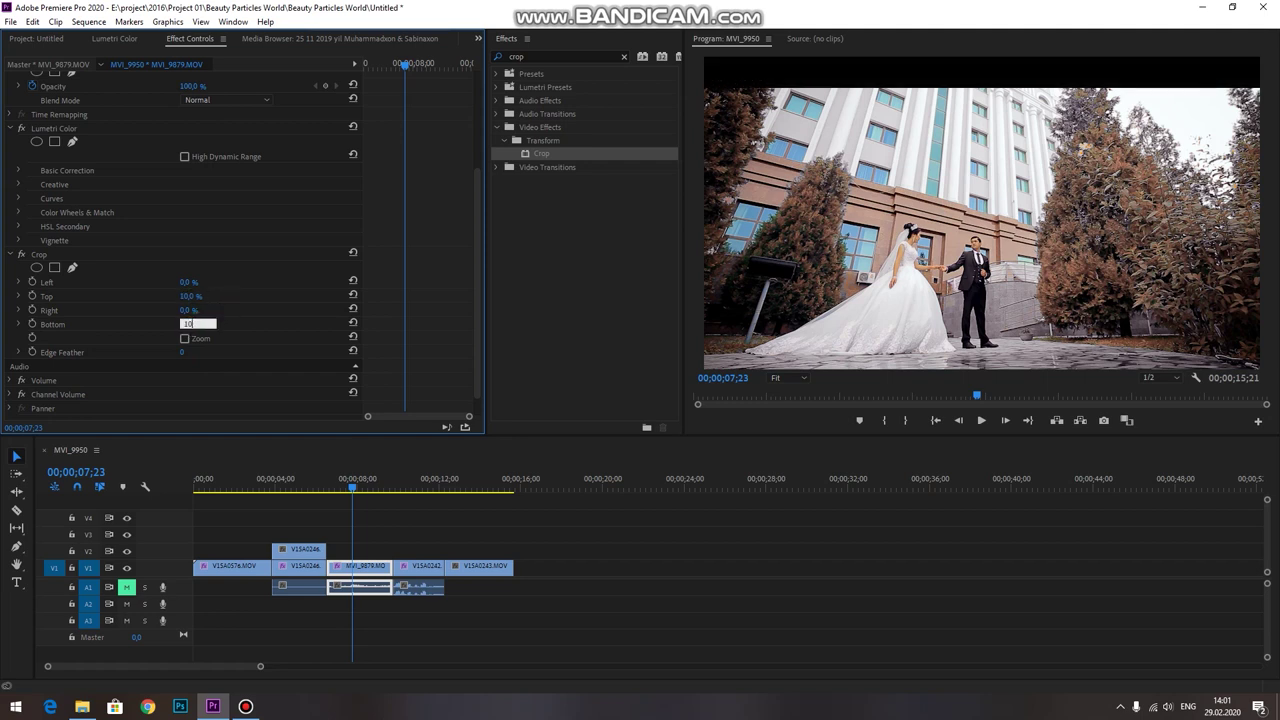
{"action": "left_click", "coordinate": [251, 294]}
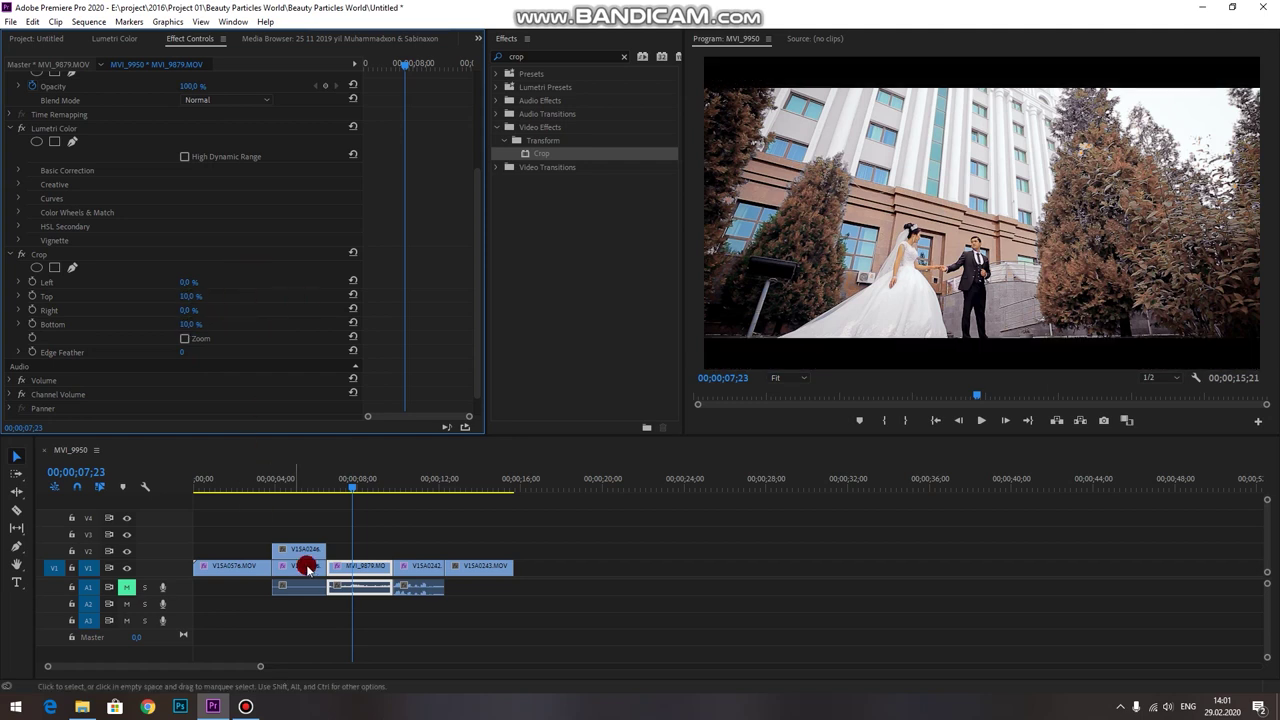
{"action": "scroll", "coordinate": [300, 145], "scroll_direction": "up", "scroll_amount": 2}
{"action": "scroll", "coordinate": [285, 170], "scroll_direction": "up", "scroll_amount": 3}
{"action": "mouse_move", "coordinate": [222, 106]}
{"action": "left_mouse_down"}
{"action": "mouse_move", "coordinate": [175, 106]}
{"action": "mouse_move", "coordinate": [222, 106]}
{"action": "left_mouse_up"}
{"action": "left_click", "coordinate": [363, 569]}
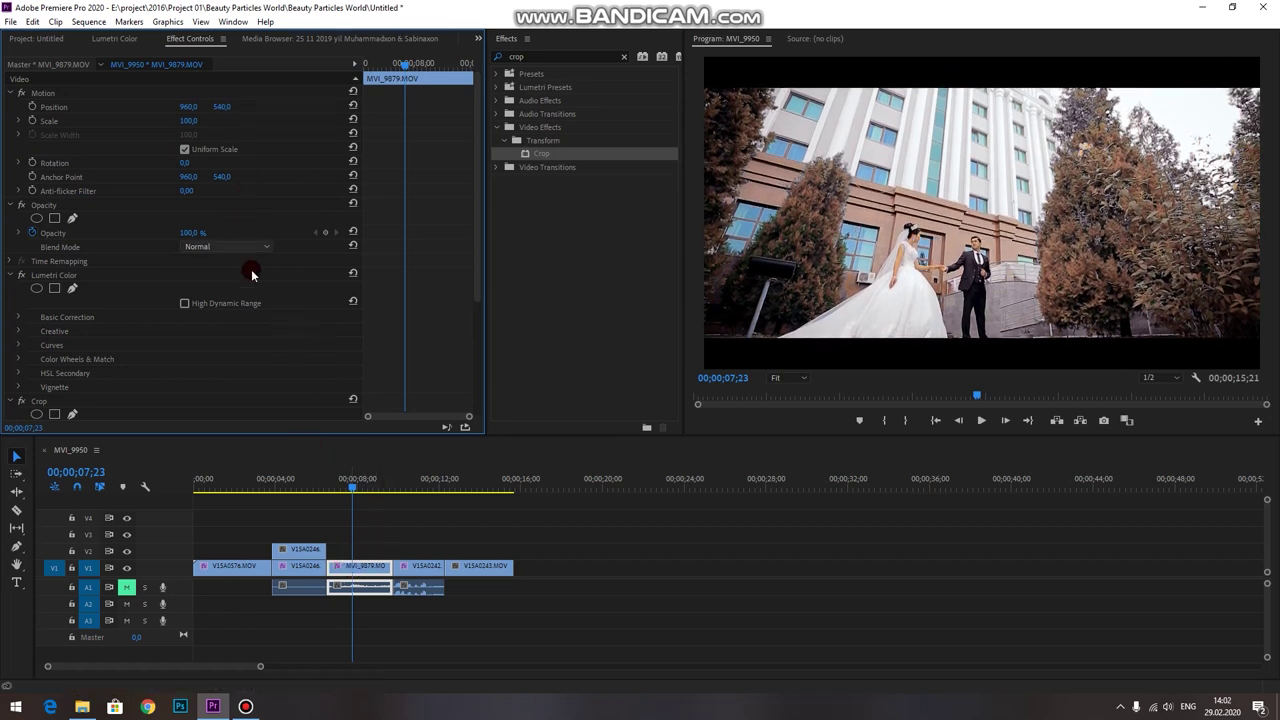
{"action": "scroll", "coordinate": [245, 330], "scroll_direction": "down", "scroll_amount": 2}
{"action": "scroll", "coordinate": [238, 355], "scroll_direction": "down", "scroll_amount": 2}
{"action": "mouse_move", "coordinate": [190, 309]}
{"action": "left_mouse_down"}
{"action": "mouse_move", "coordinate": [176, 310]}
{"action": "mouse_move", "coordinate": [198, 340]}
{"action": "mouse_move", "coordinate": [182, 335]}
{"action": "left_mouse_up"}
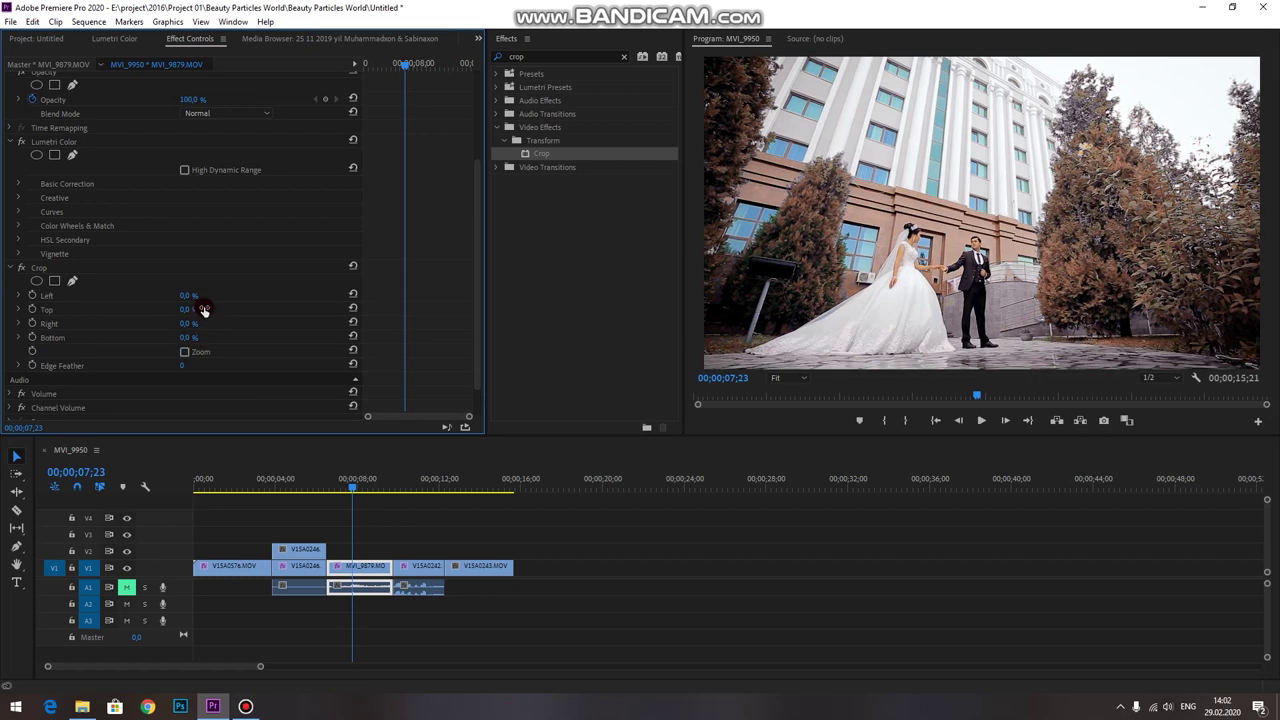
{"action": "left_click", "coordinate": [36, 38]}
Place an Adjustment Layer on V2, trim it to MVI_9879's end, and apply Crop
{"action": "left_click_drag", "start_coordinate": [286, 256], "coordinate": [330, 549]}
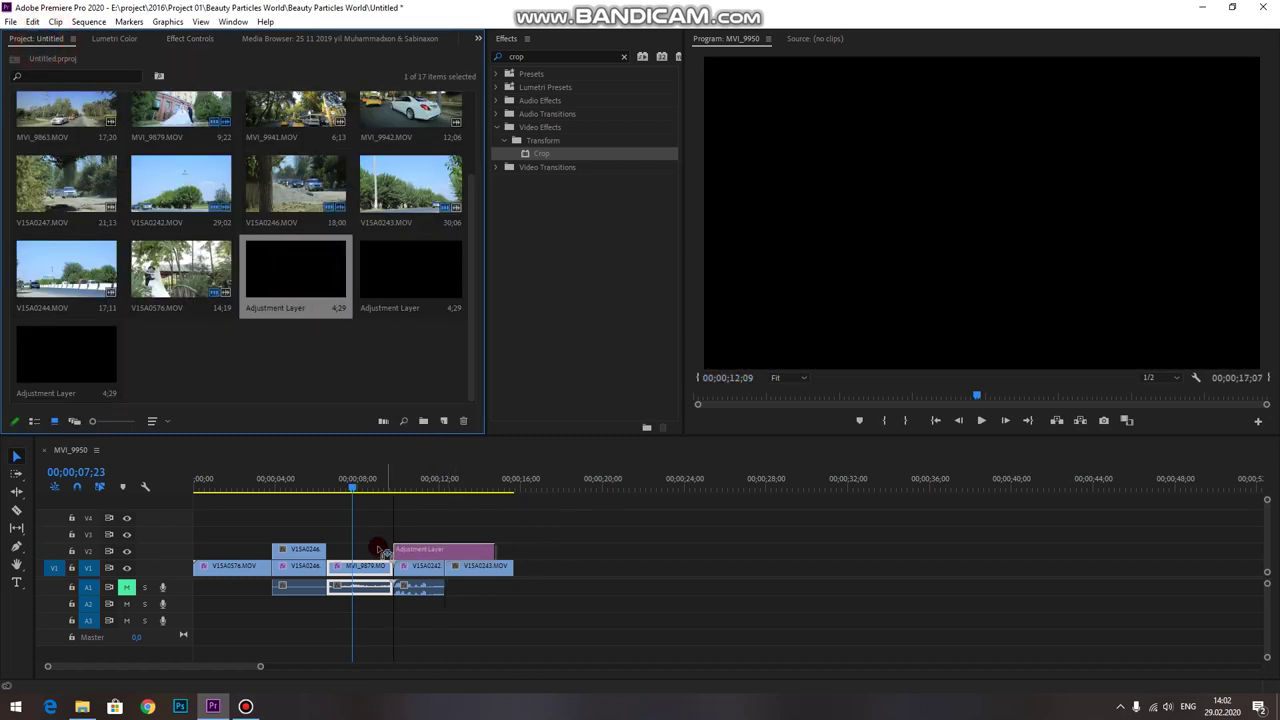
{"action": "left_click_drag", "start_coordinate": [430, 553], "coordinate": [392, 553]}
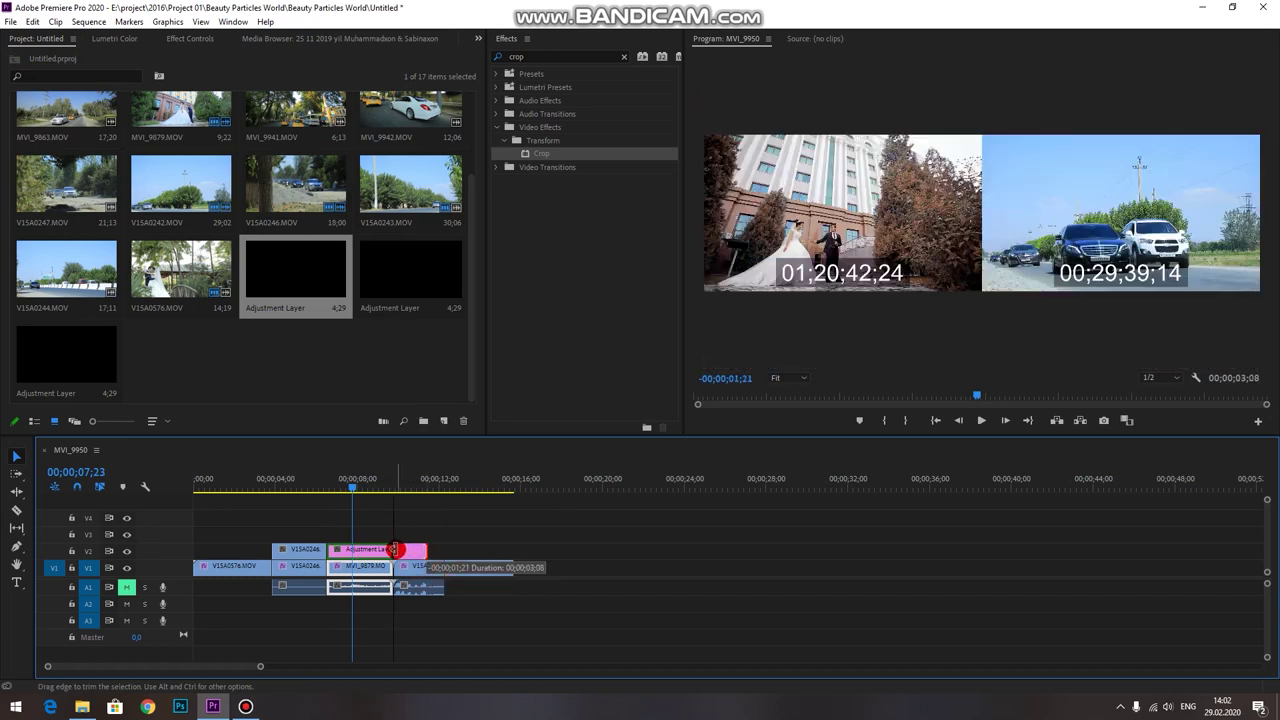
{"action": "left_click", "coordinate": [541, 152]}
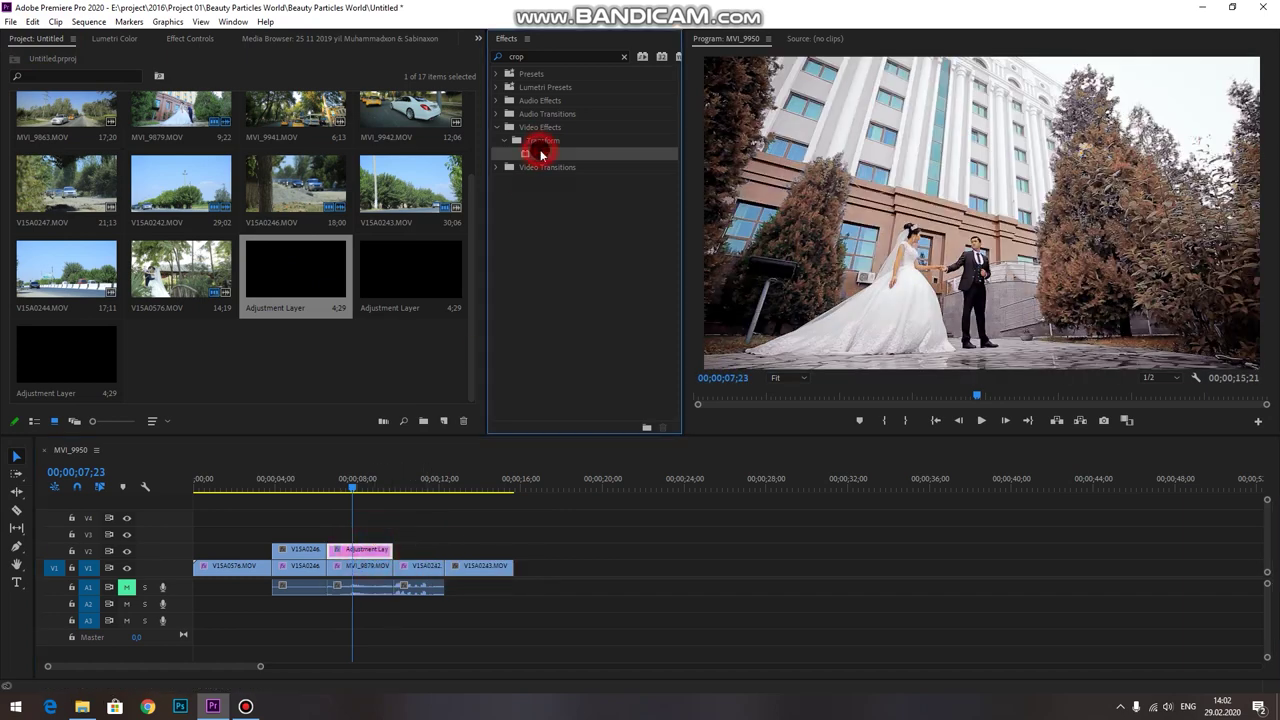
{"action": "left_click_drag", "start_coordinate": [322, 426], "coordinate": [360, 552]}
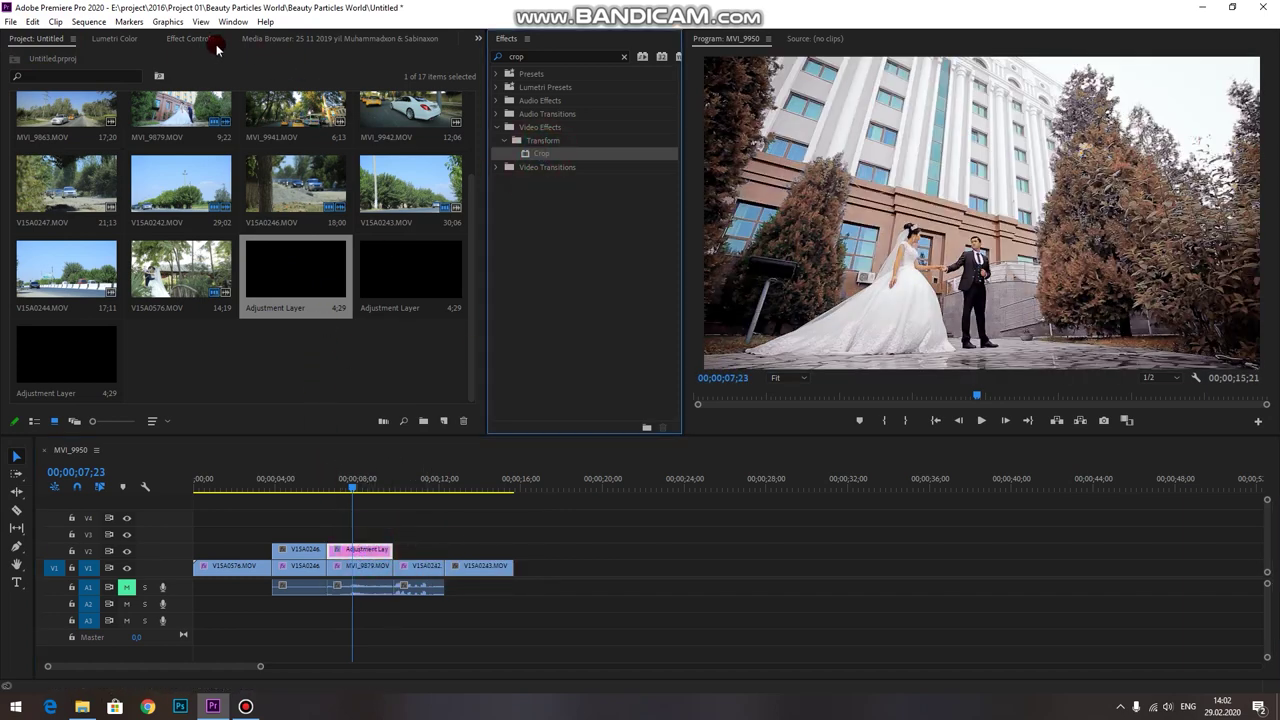
Set the adjustment layer's Crop Top and Bottom to 10%
{"action": "left_click", "coordinate": [195, 40]}
{"action": "left_click", "coordinate": [188, 319]}
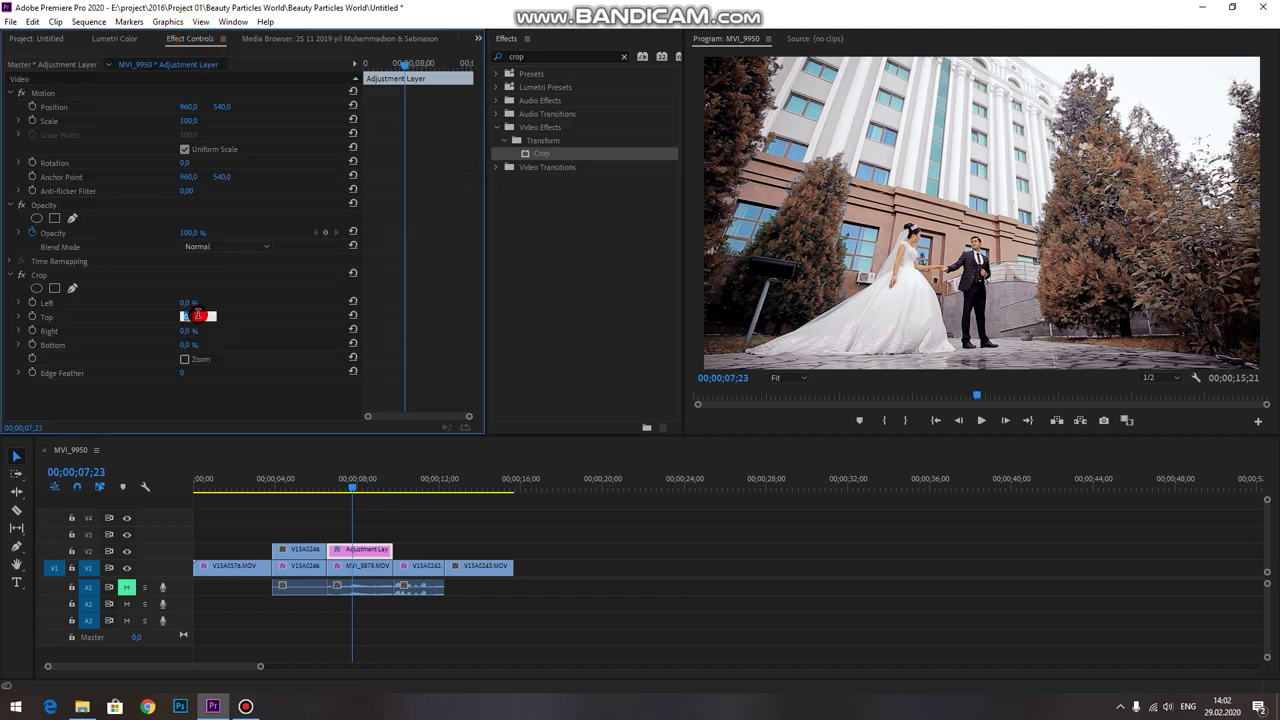
{"action": "left_click", "coordinate": [190, 345]}
{"action": "type", "text": "10"}
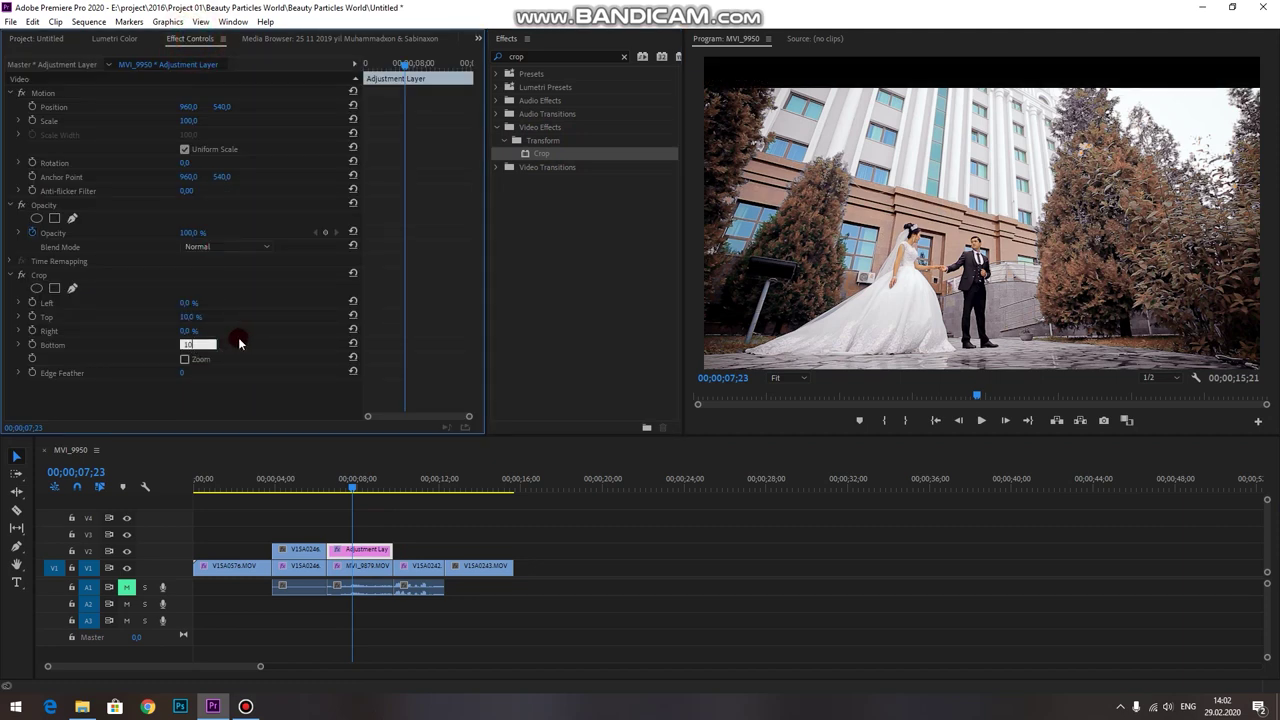
{"action": "left_click", "coordinate": [240, 343]}
{"action": "left_click", "coordinate": [351, 566]}
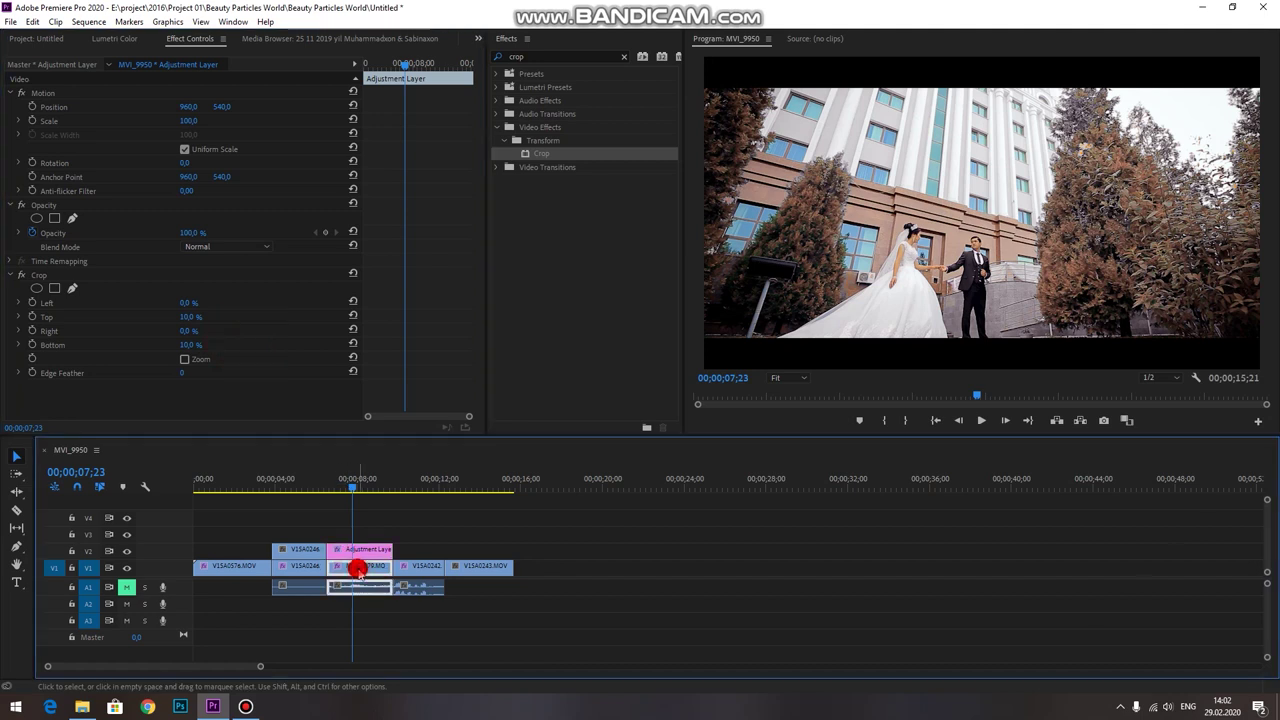
Set the wedding clip's Motion Position Y to 465
{"action": "left_click_drag", "start_coordinate": [221, 106], "coordinate": [153, 106]}
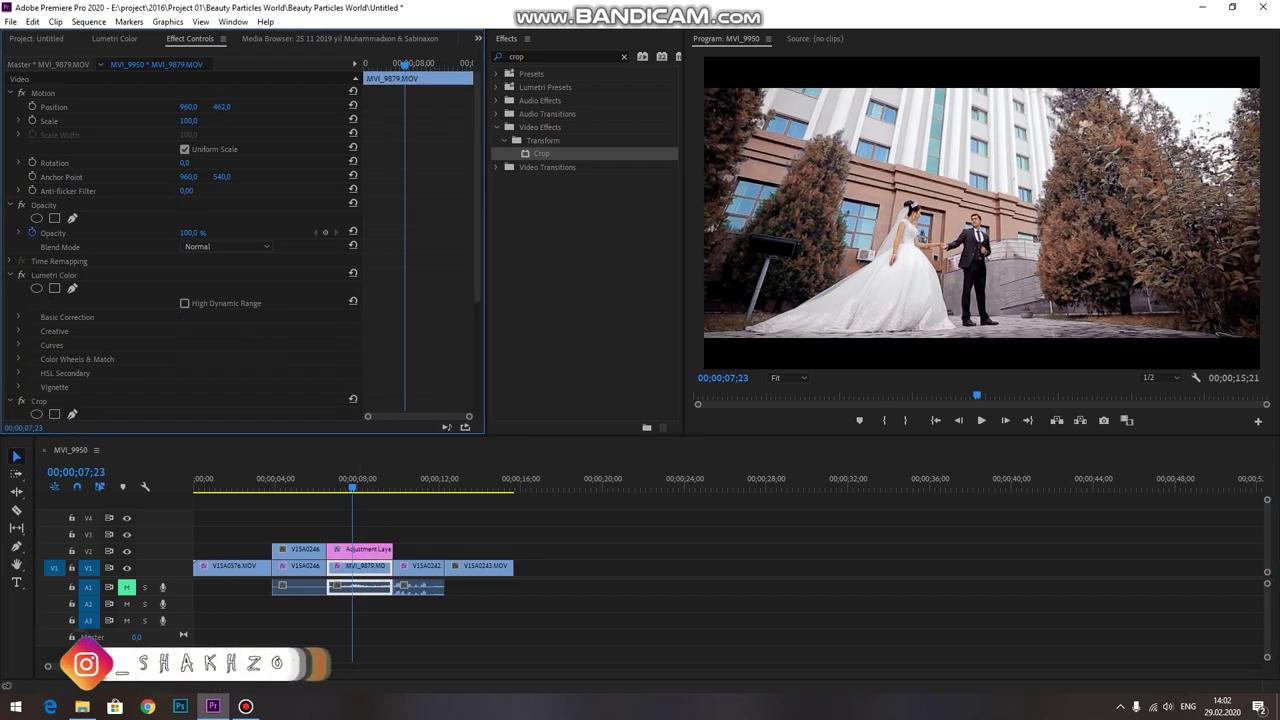
{"action": "left_click_drag", "start_coordinate": [221, 106], "coordinate": [214, 106]}
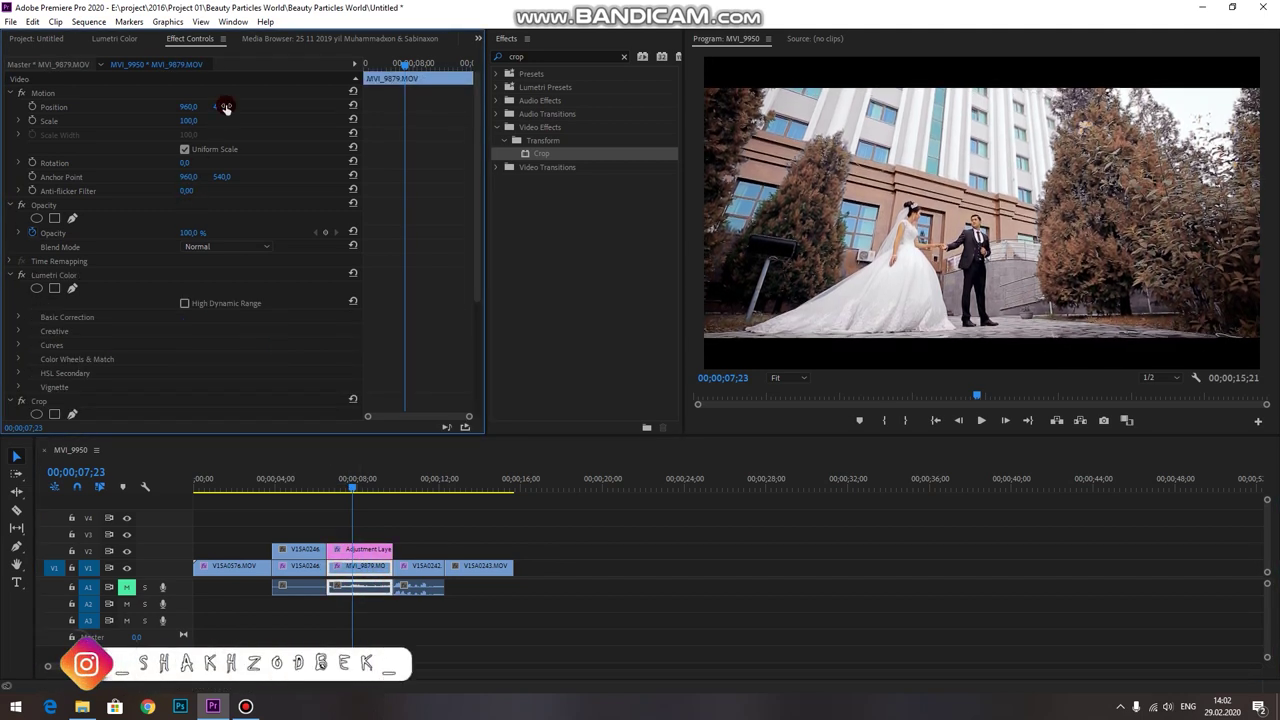
{"action": "left_click", "coordinate": [640, 489]}
{"action": "left_click", "coordinate": [360, 482]}
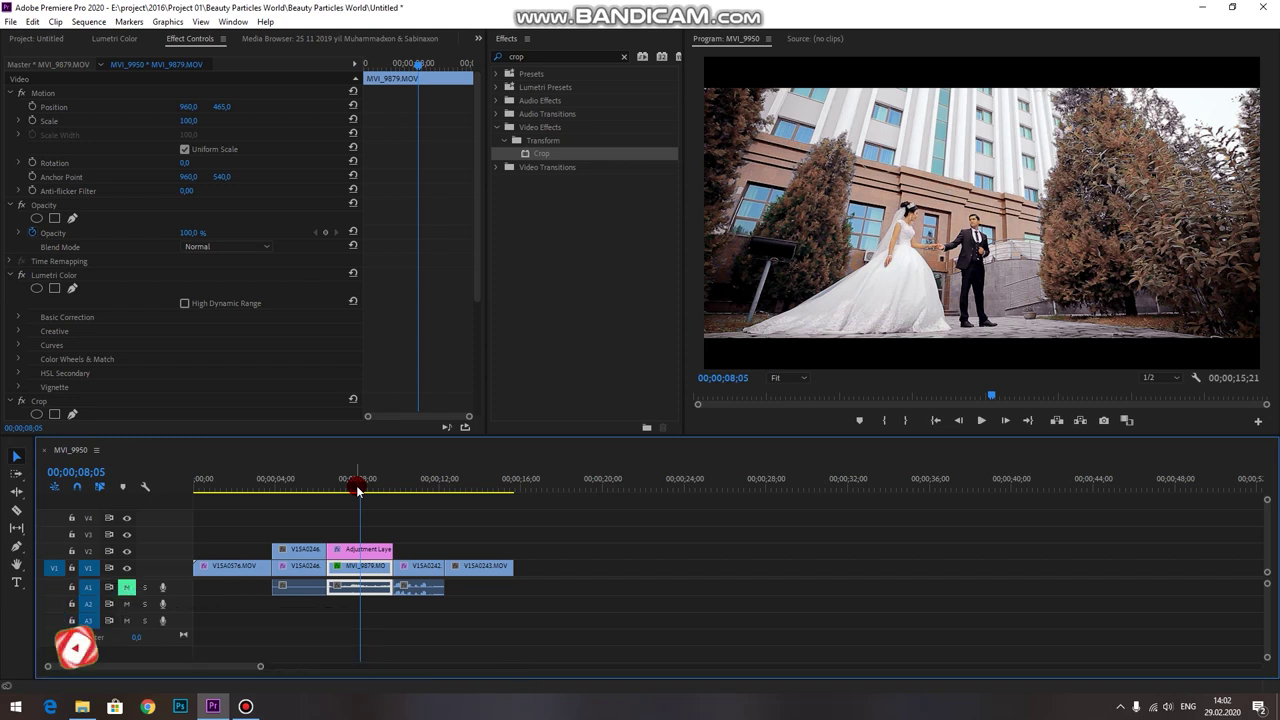
Move the adjustment layer to V3, copy MVI_9879 onto V2, and disable its Lumetri Color
{"action": "left_click_drag", "start_coordinate": [365, 549], "coordinate": [365, 532]}
{"action": "left_click", "coordinate": [366, 566]}
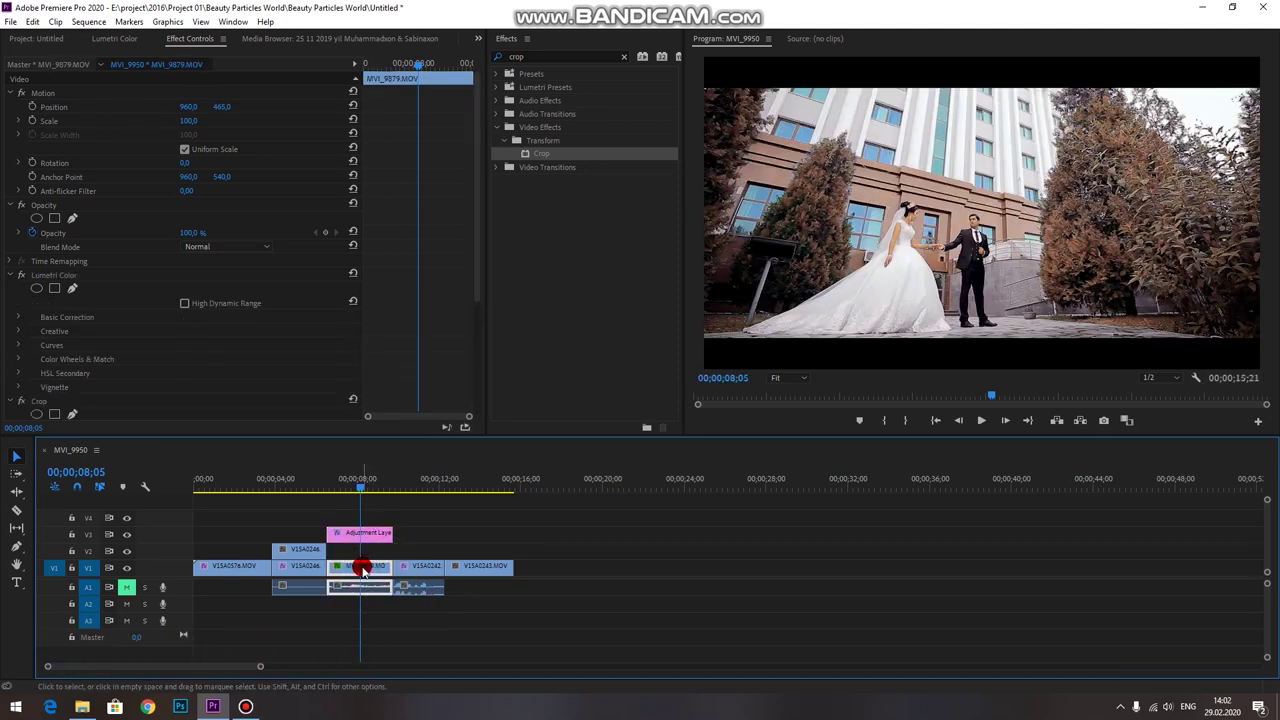
{"action": "left_click_drag", "start_coordinate": [362, 568], "coordinate": [366, 550]}
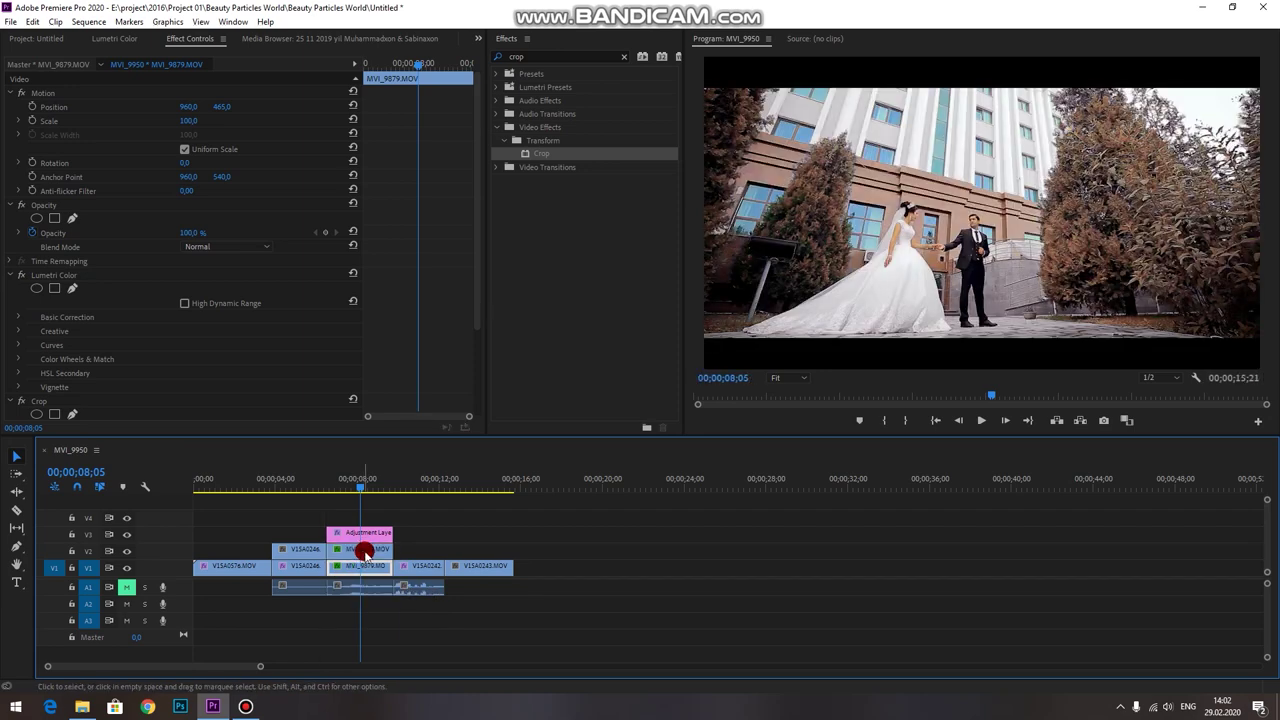
{"action": "left_click", "coordinate": [330, 552]}
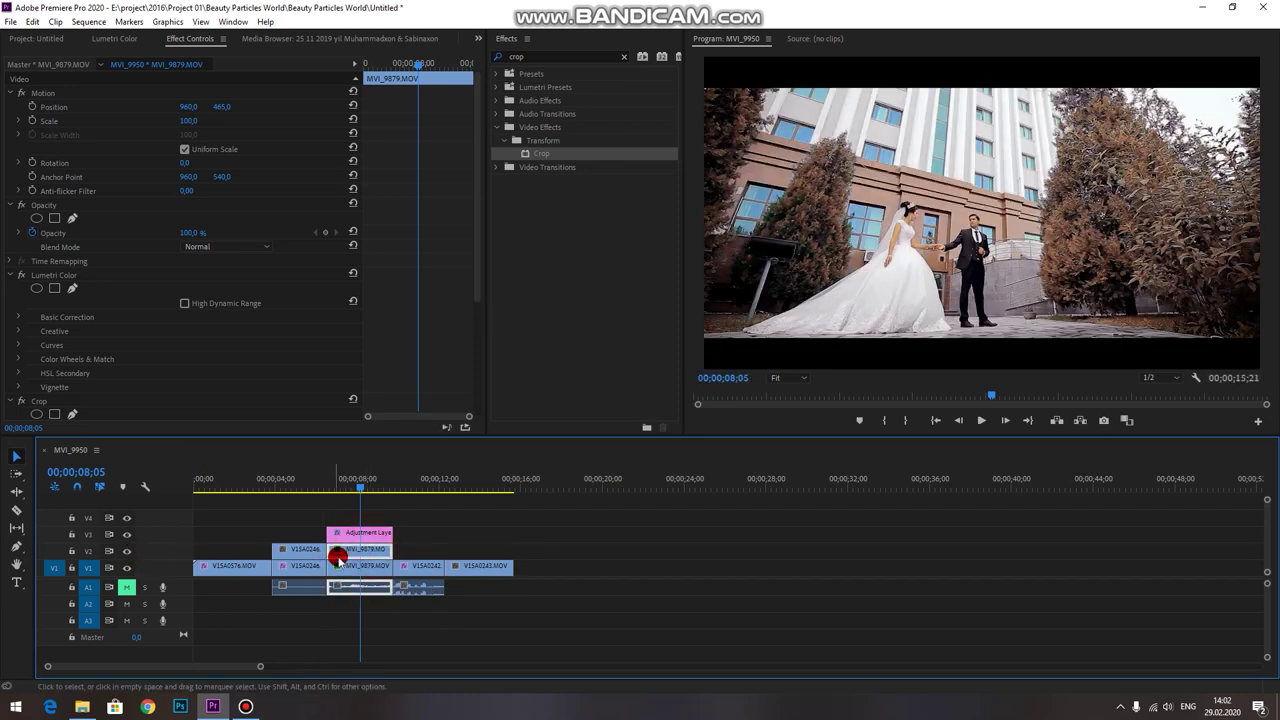
{"action": "left_click", "coordinate": [21, 274]}
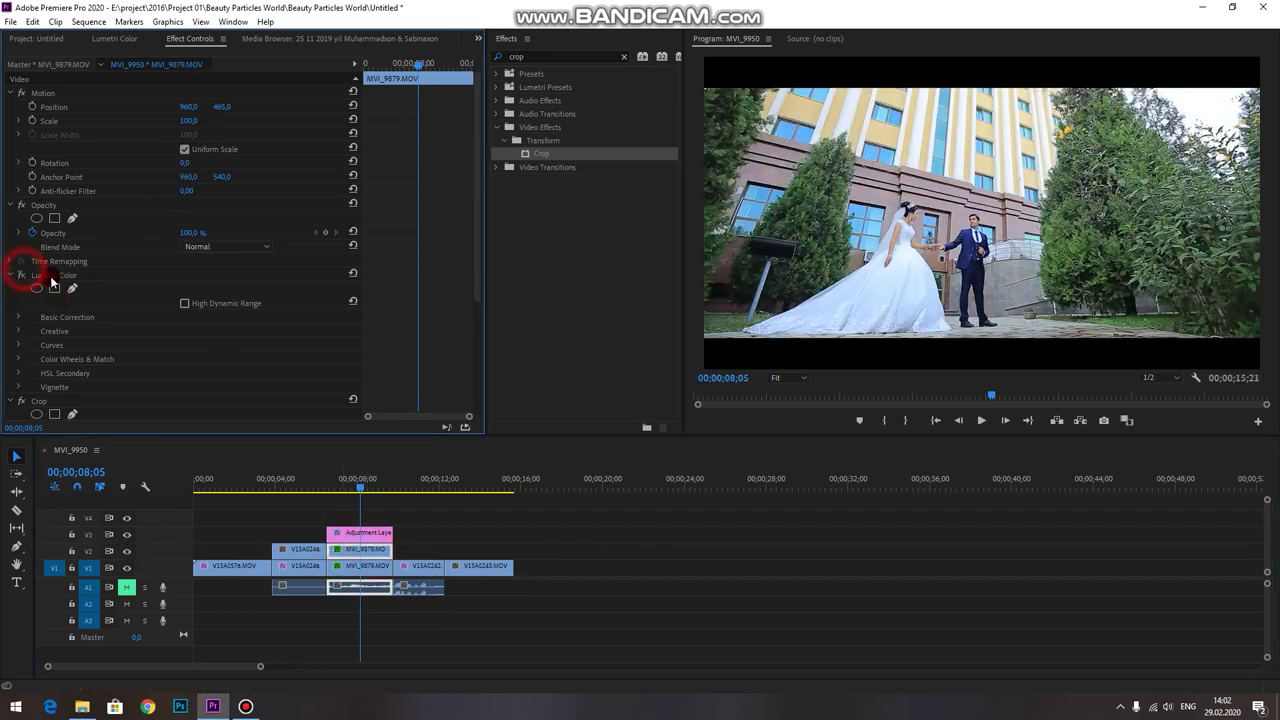
Clear the Lumetri Color effect from the clip copy on V2
{"action": "right_click", "coordinate": [52, 281]}
{"action": "left_click", "coordinate": [70, 372]}
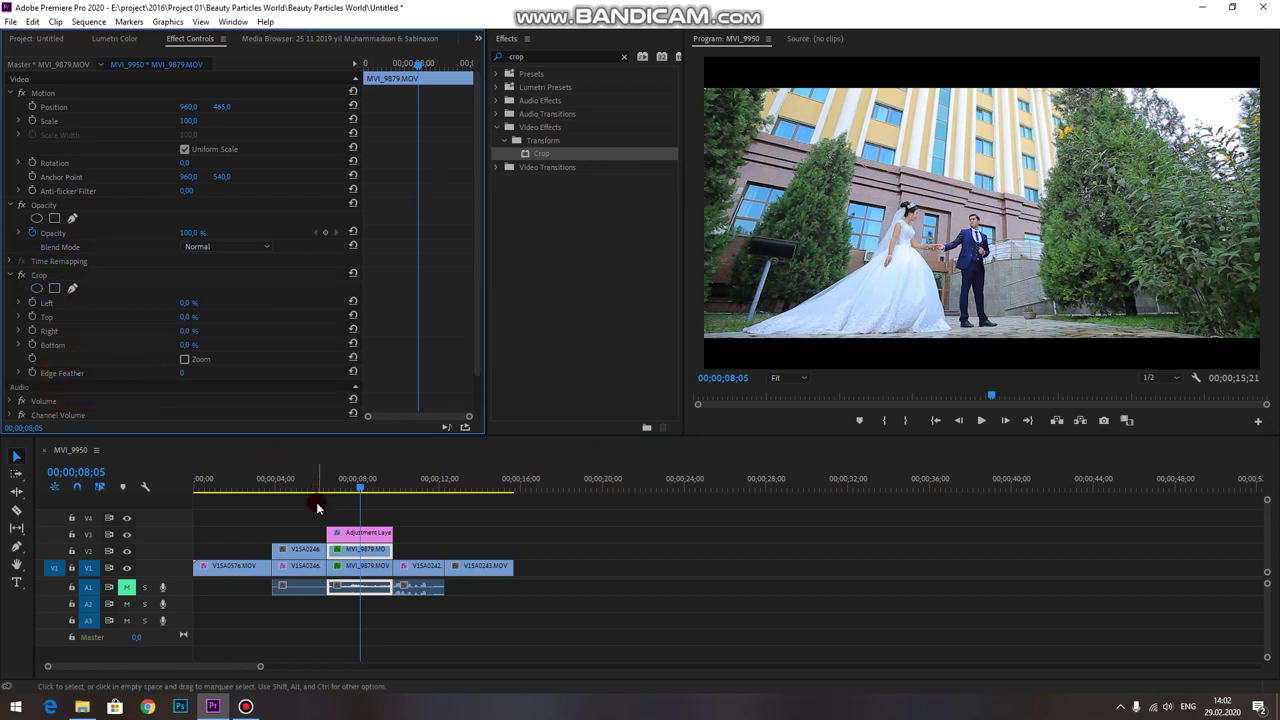
{"action": "left_click", "coordinate": [355, 551]}
Compare before and after by toggling V2's visibility, leaving V2 hidden, with the playhead at 00;00;09;01
{"action": "left_click", "coordinate": [127, 551]}
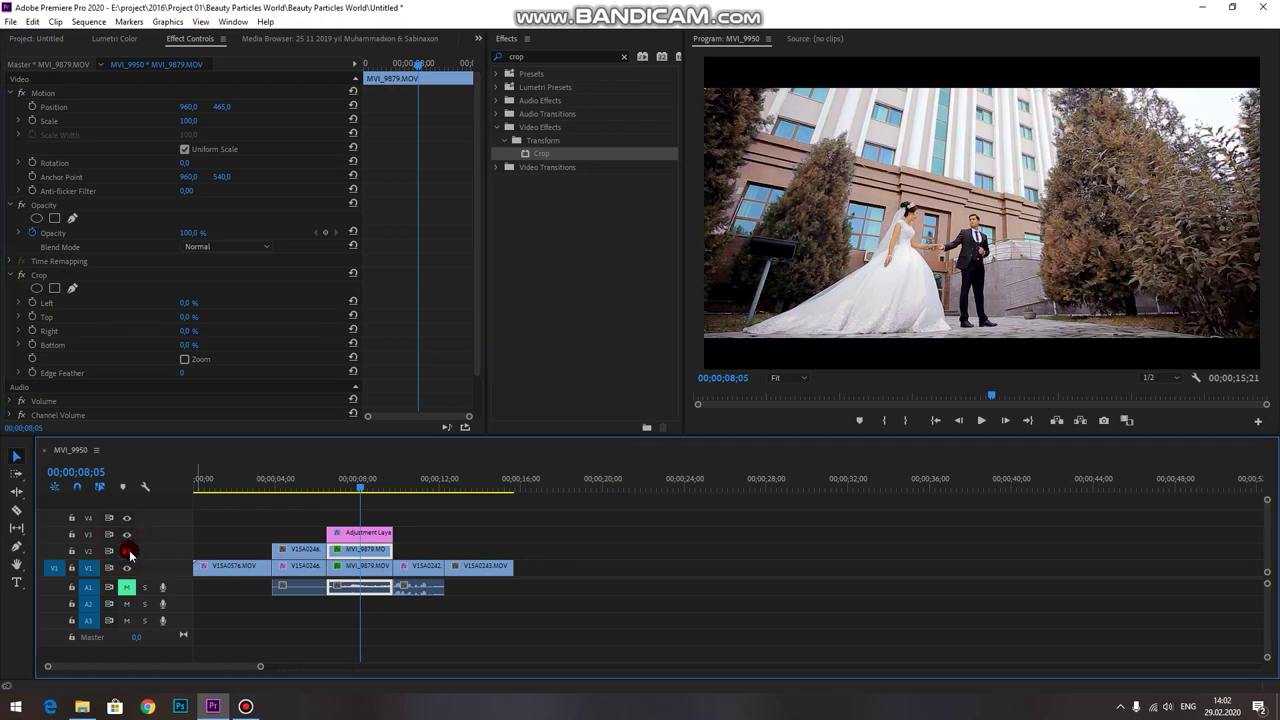
{"action": "left_click", "coordinate": [127, 551]}
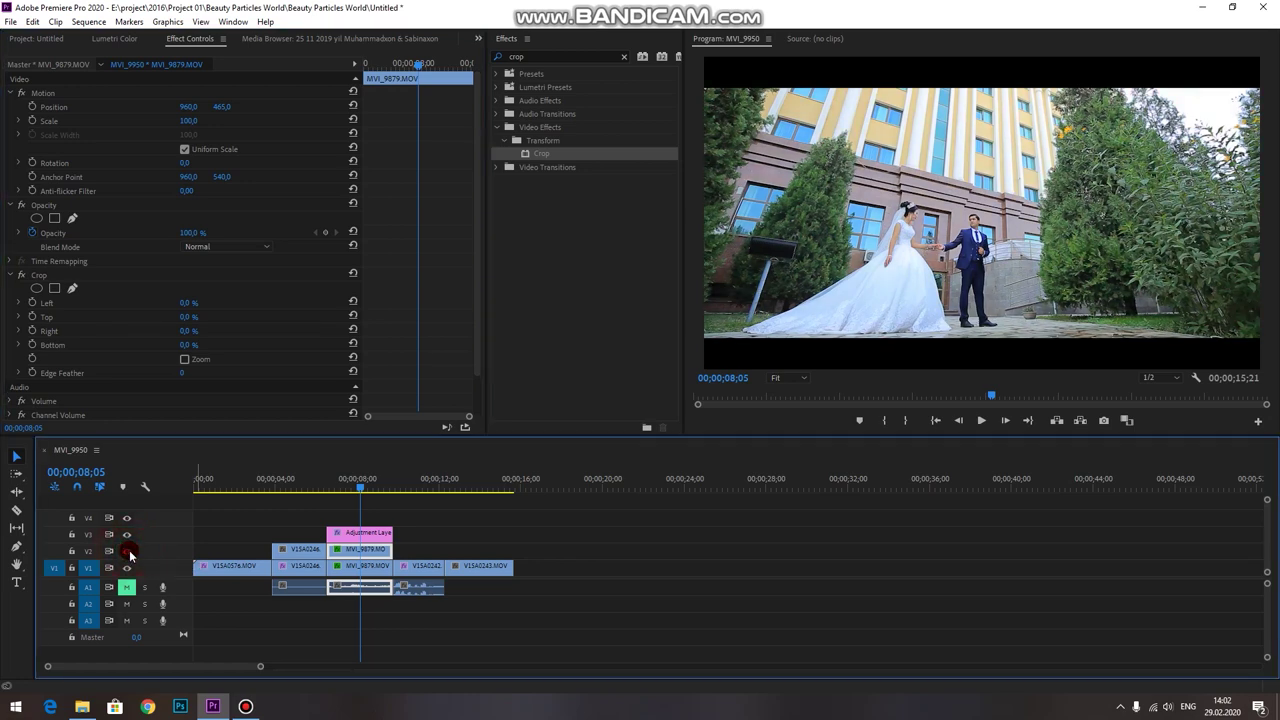
{"action": "left_click", "coordinate": [127, 551]}
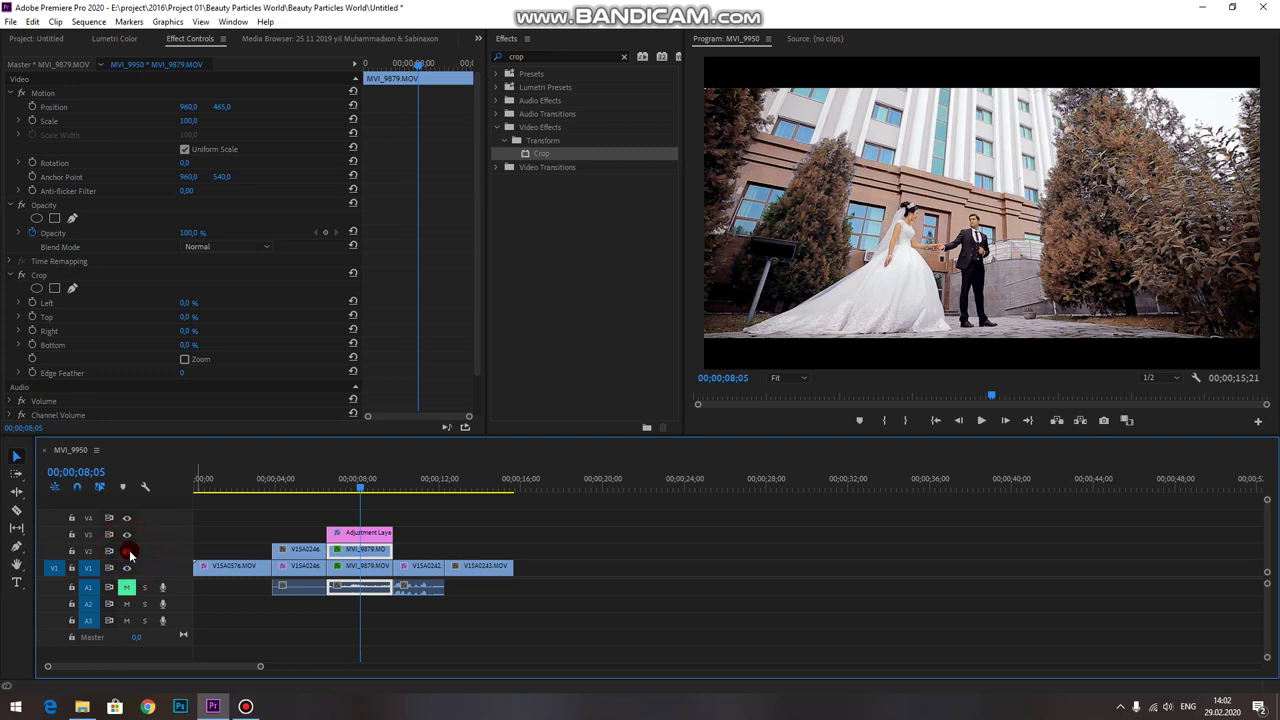
{"action": "left_click", "coordinate": [127, 551]}
{"action": "left_click", "coordinate": [127, 551]}
{"action": "left_click", "coordinate": [127, 551]}
{"action": "left_click", "coordinate": [127, 551]}
{"action": "left_click_drag", "start_coordinate": [362, 486], "coordinate": [372, 492]}
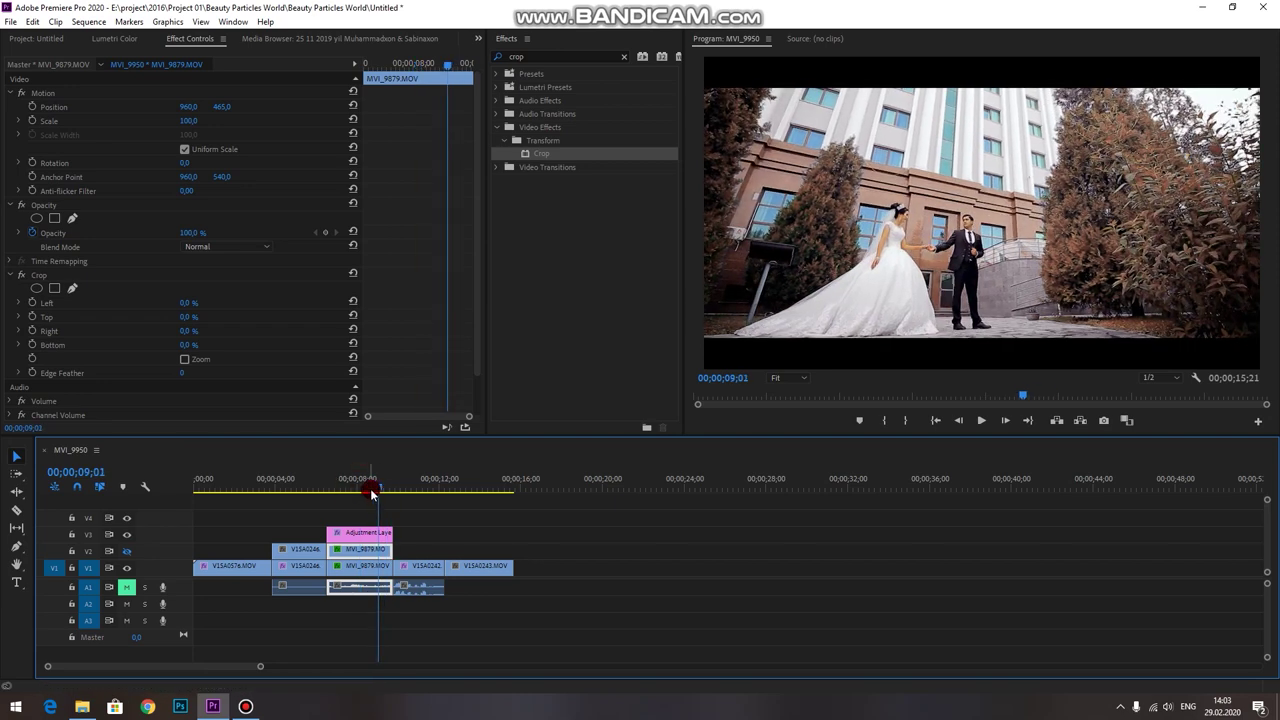